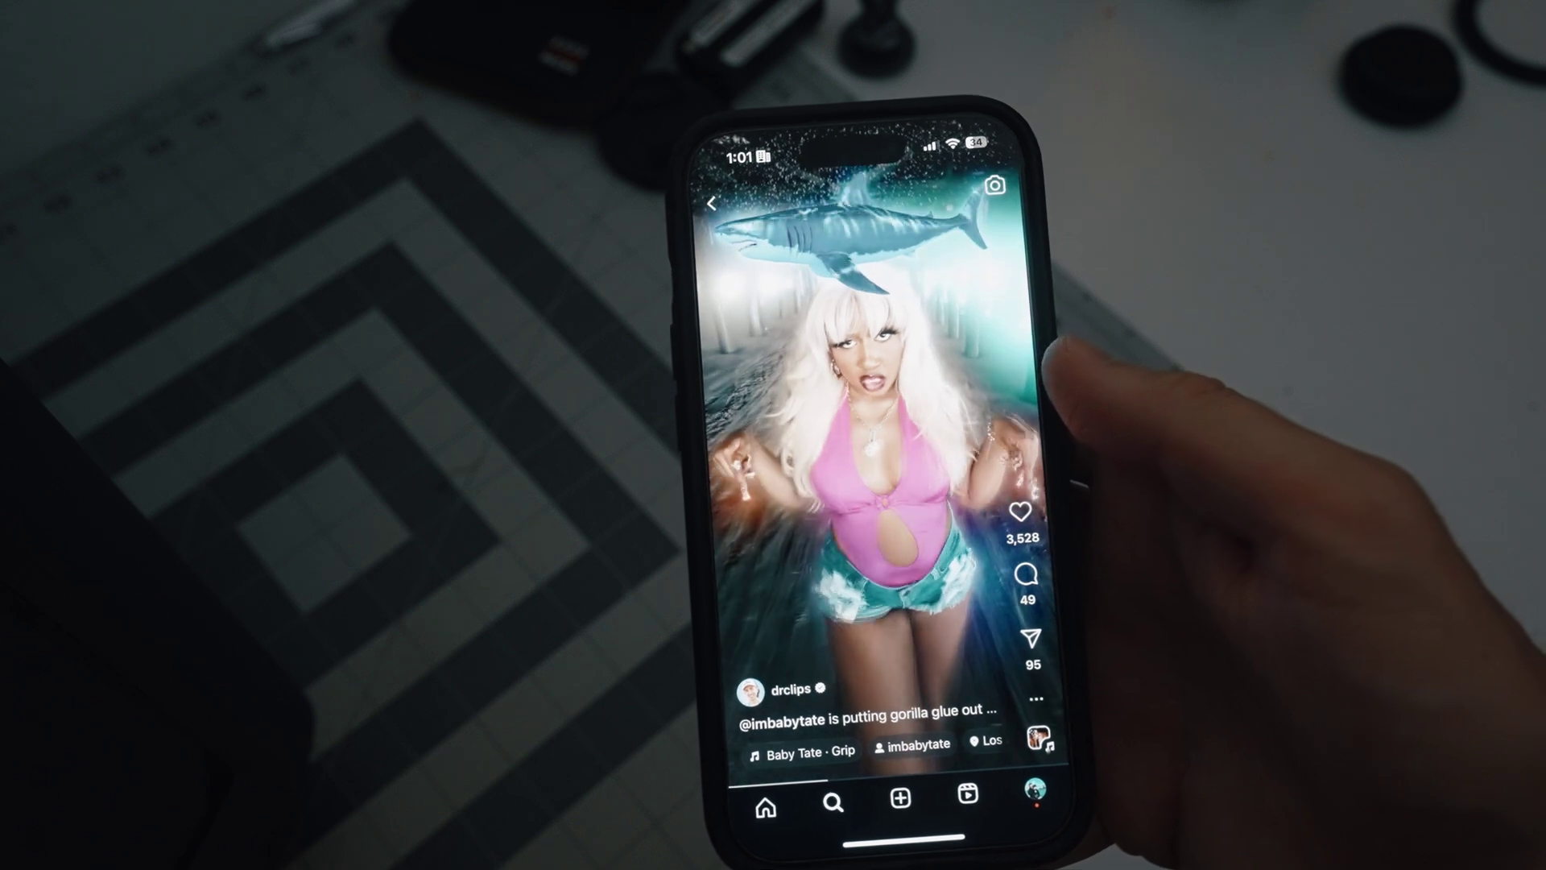
{"action": "left_click", "coordinate": [1021, 508]}
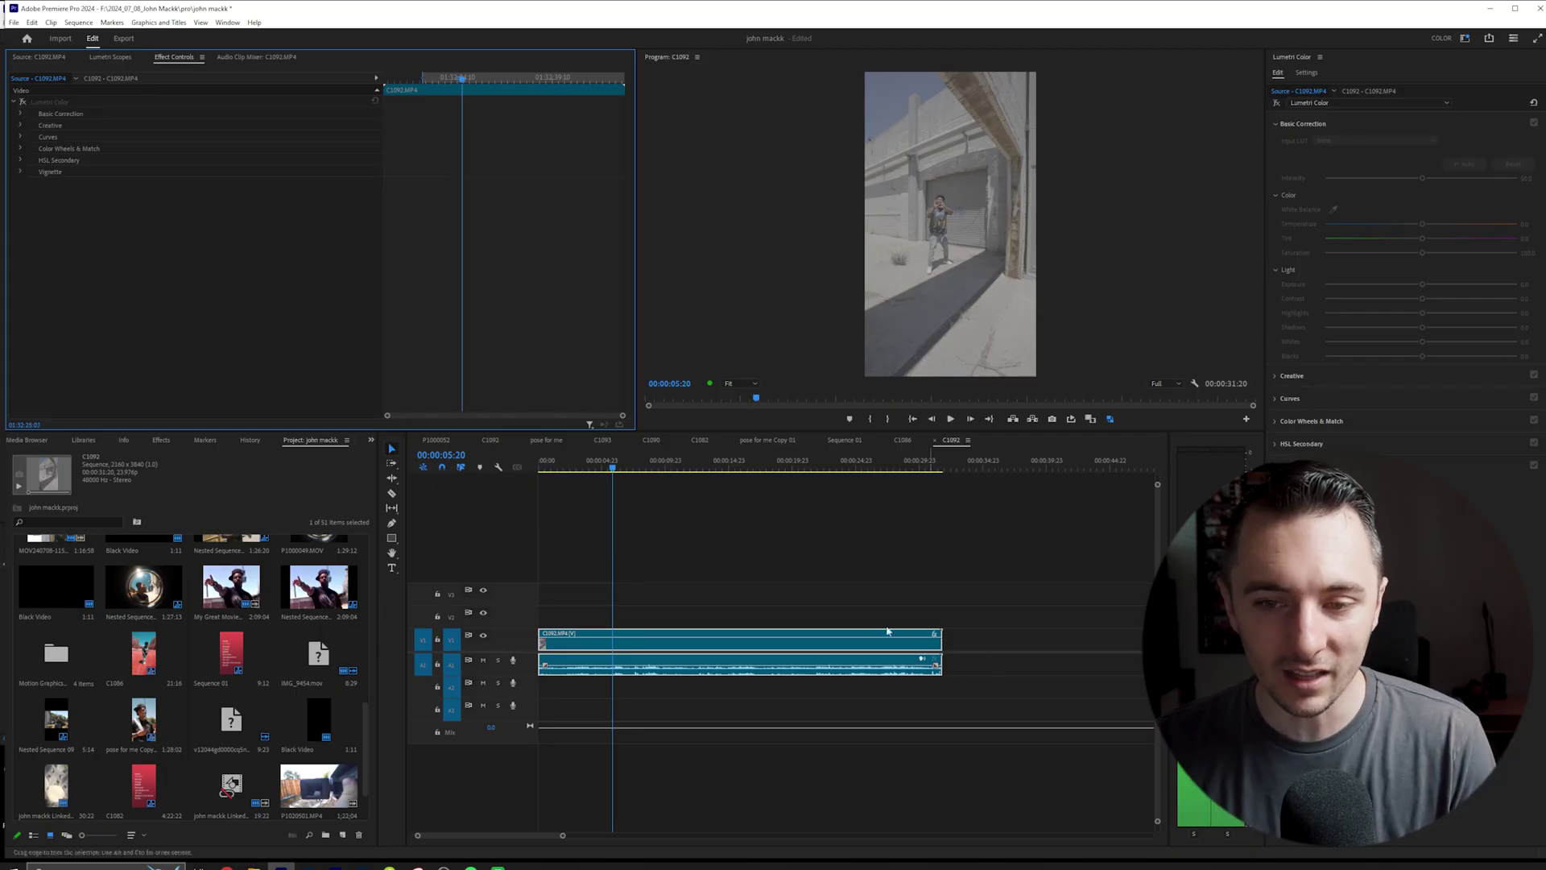
Play the sequence to review the ungraded vertical footage, and stop with the clip under the playhead selected
{"action": "left_click", "coordinate": [754, 562]}
{"action": "key", "text": "space"}
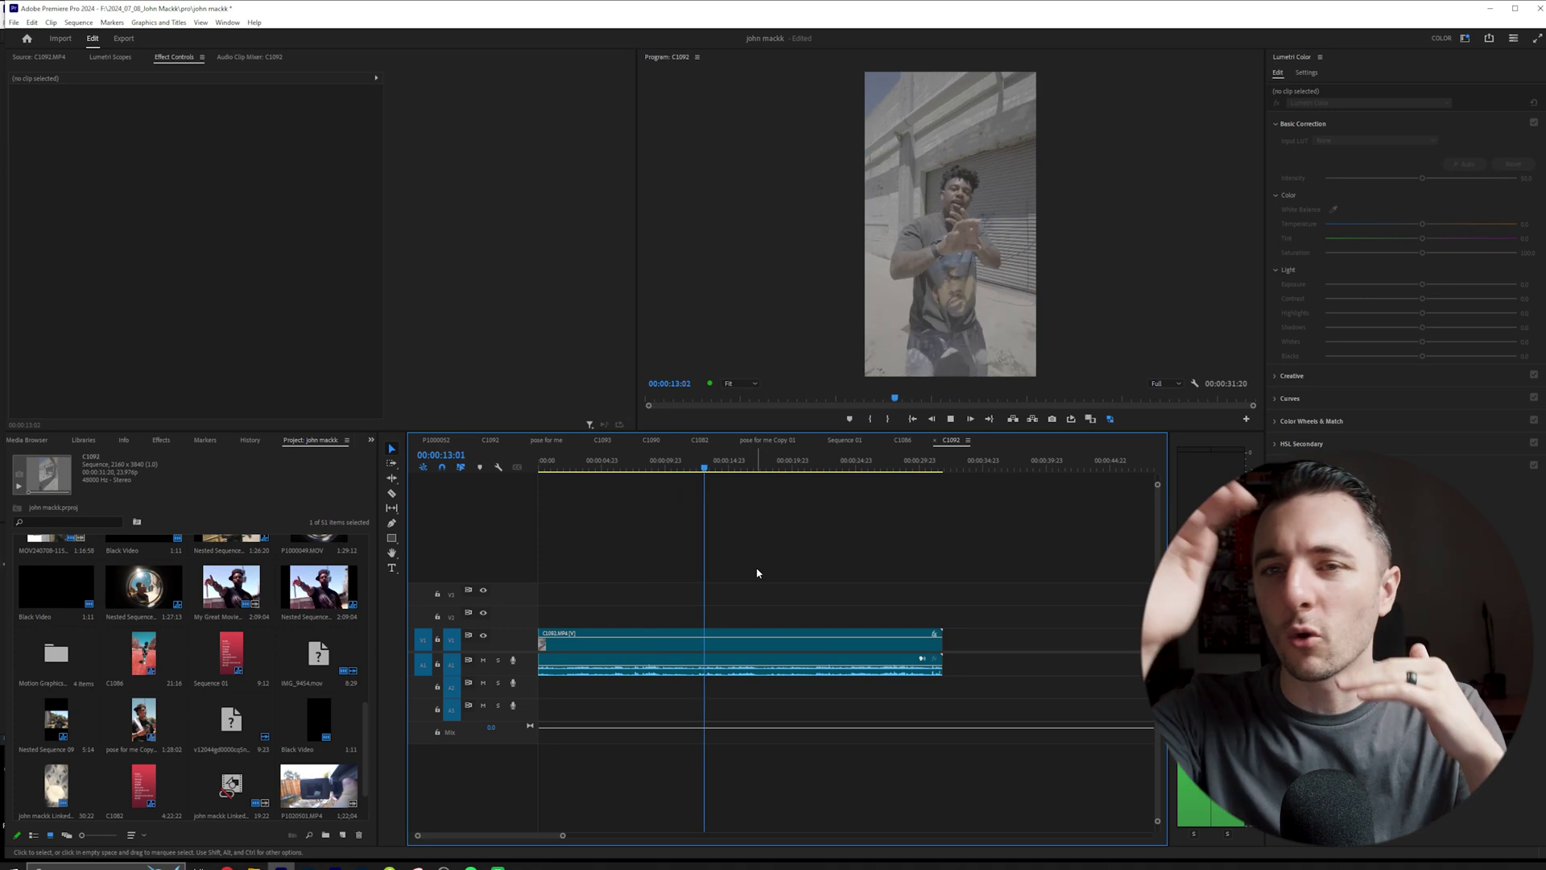
{"action": "key", "text": "space"}
{"action": "key", "text": "d"}
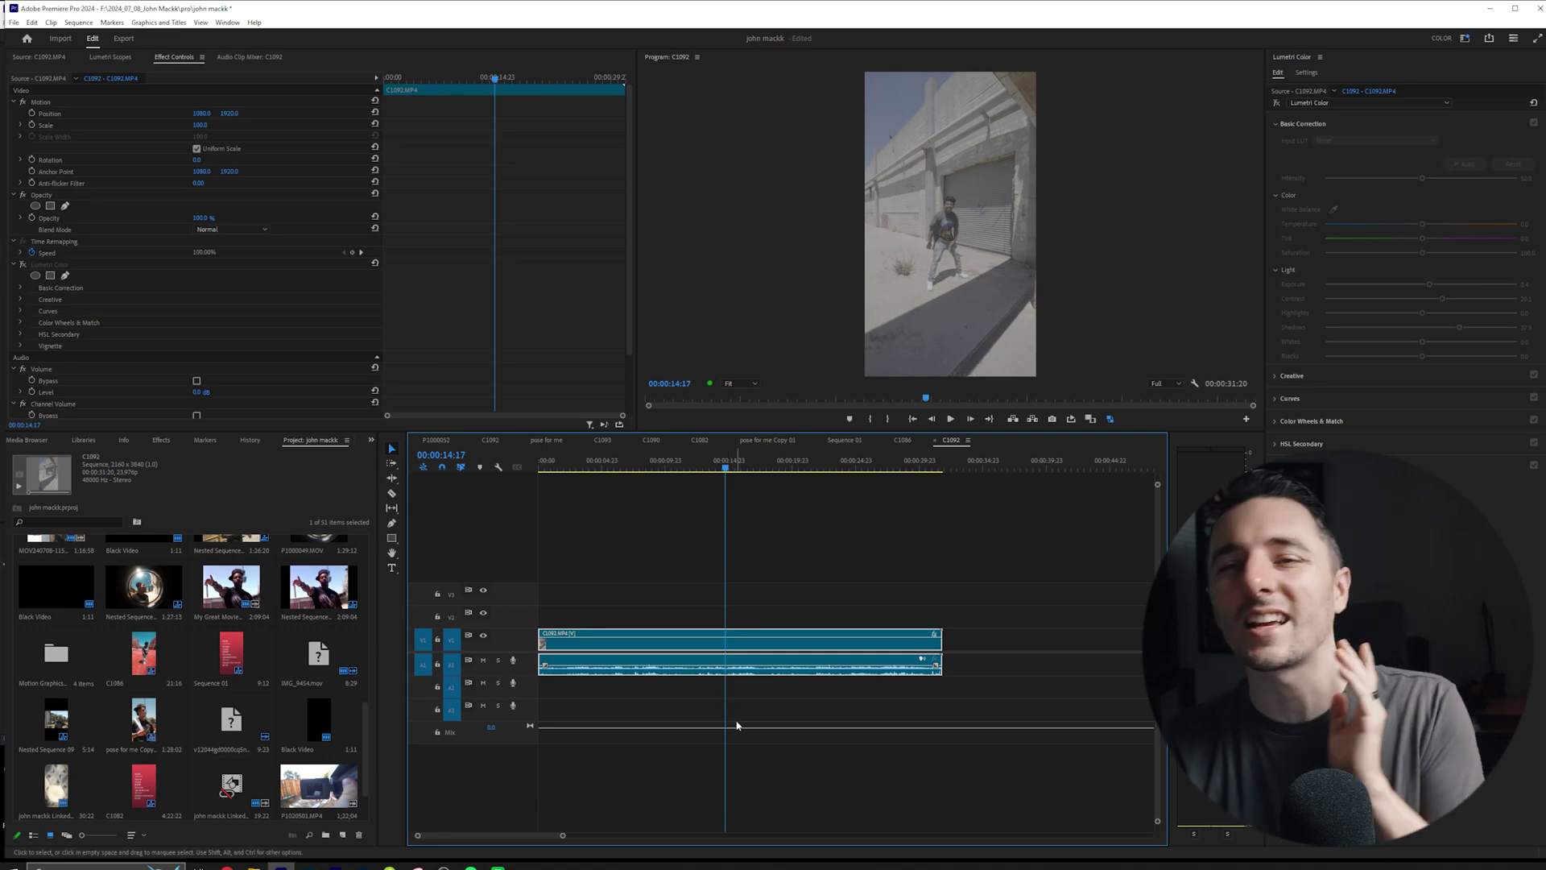
Enable the Lumetri Color effects on both the source clip and its sequence instance, and play the graded footage
{"action": "left_click", "coordinate": [26, 78]}
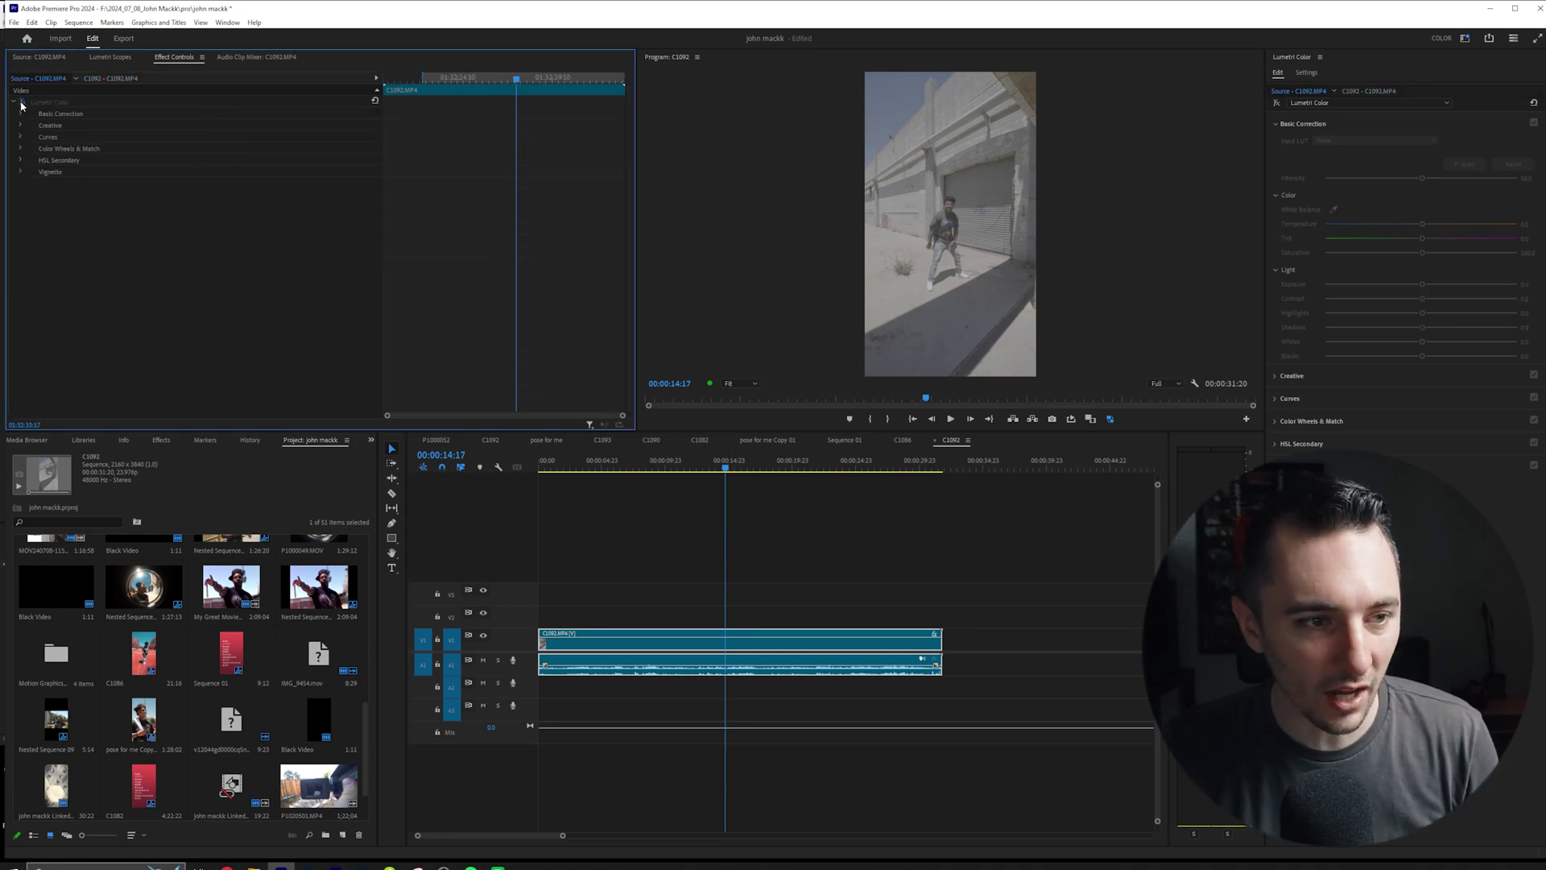
{"action": "left_click", "coordinate": [23, 103]}
{"action": "left_click", "coordinate": [110, 78]}
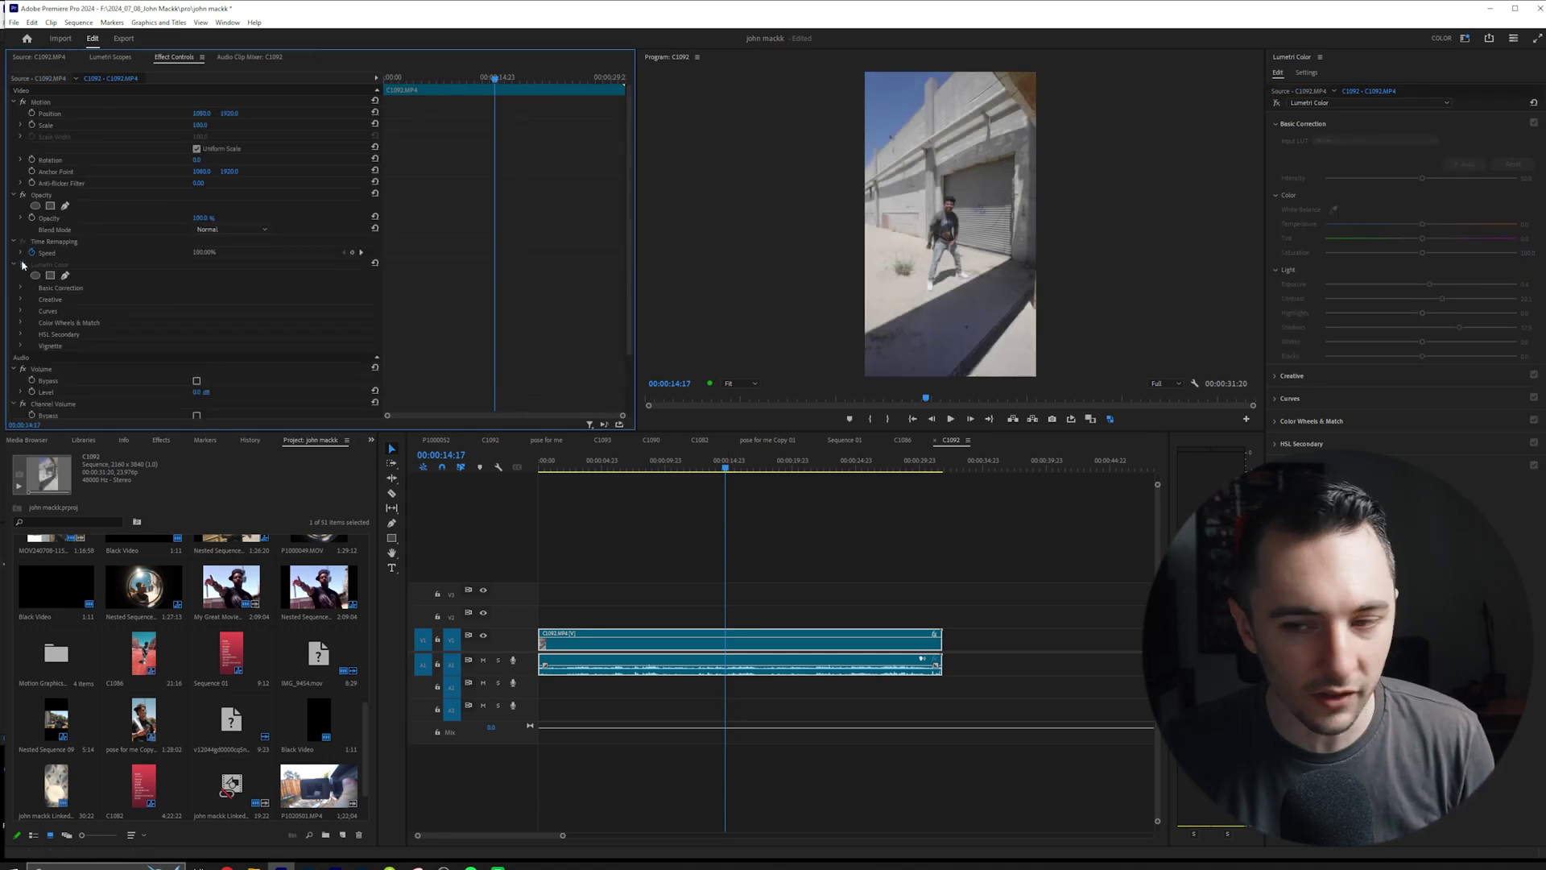
{"action": "left_click", "coordinate": [23, 265]}
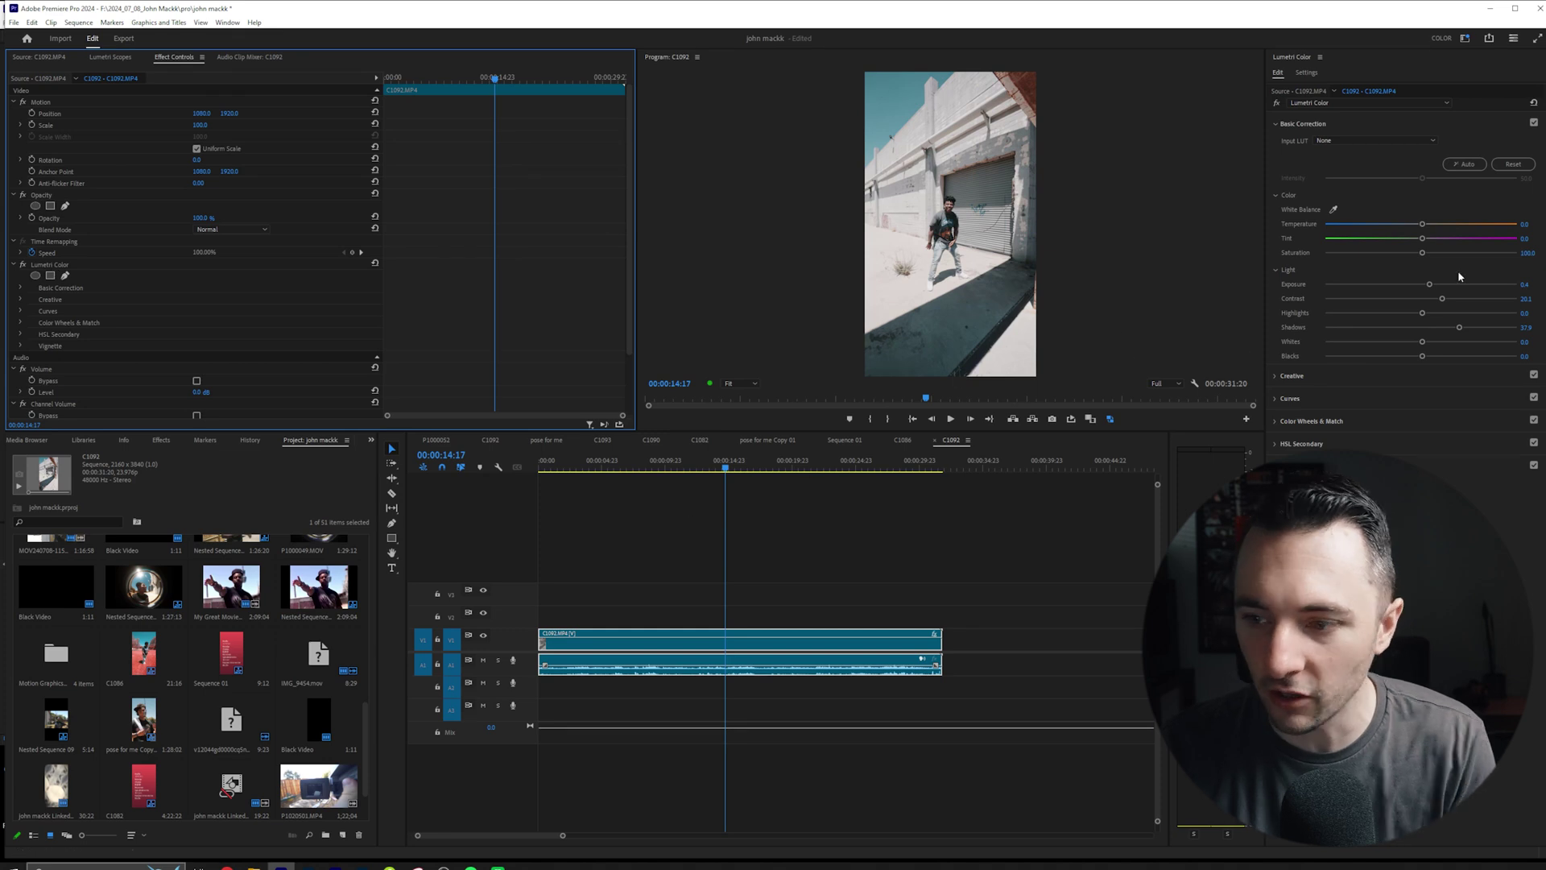
{"action": "key", "text": "space"}
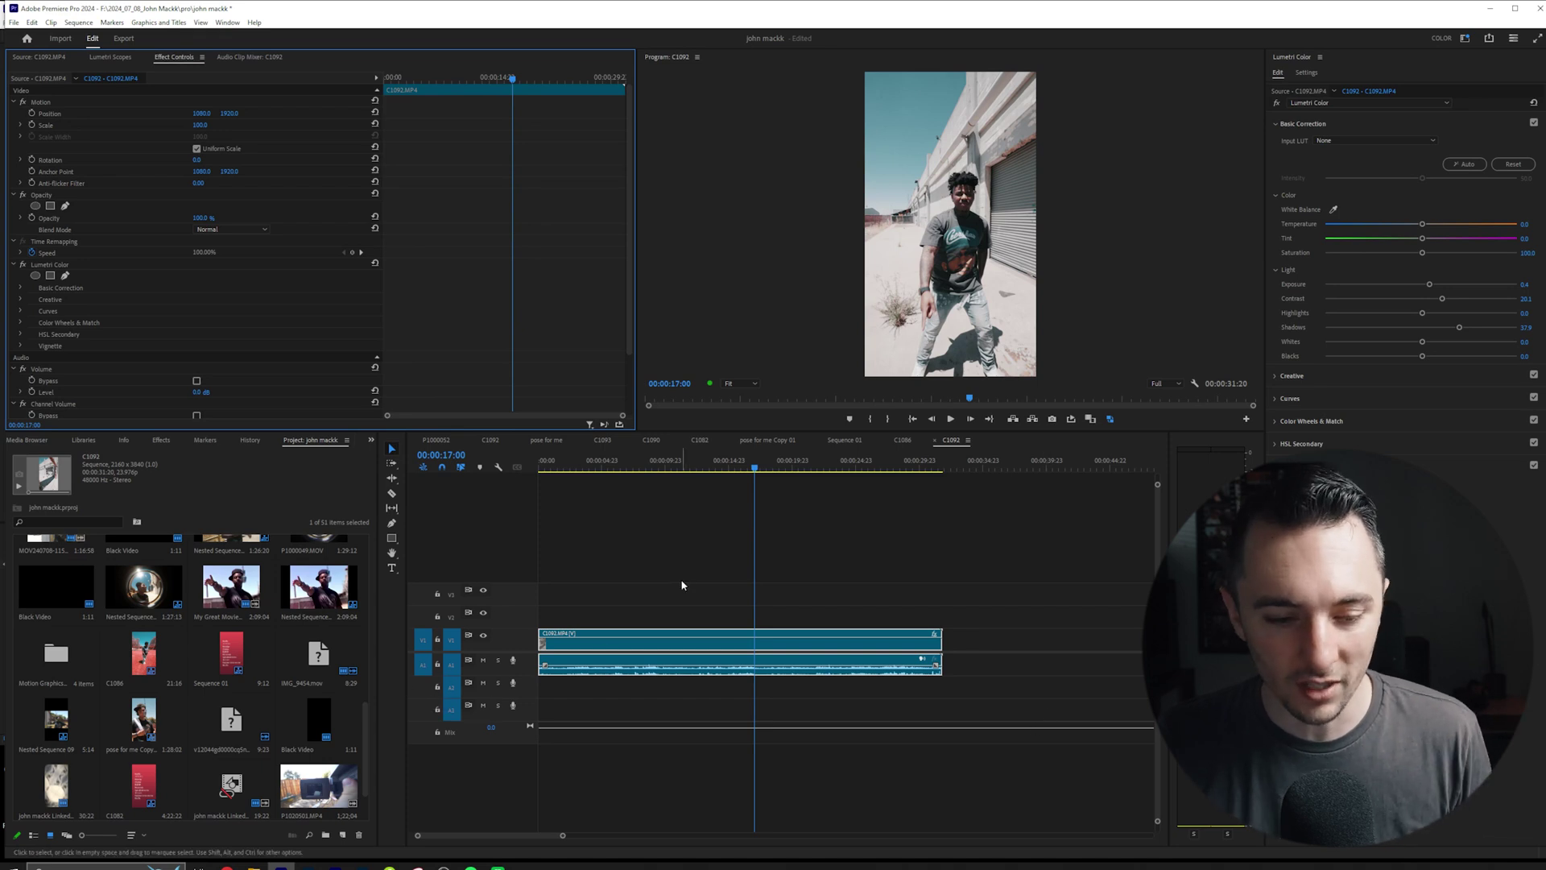
Replace the sequence clip with an After Effects composition, dismissing the duplicate plug-in warning and starting a new project
{"action": "left_click_drag", "start_coordinate": [669, 586], "coordinate": [649, 717]}
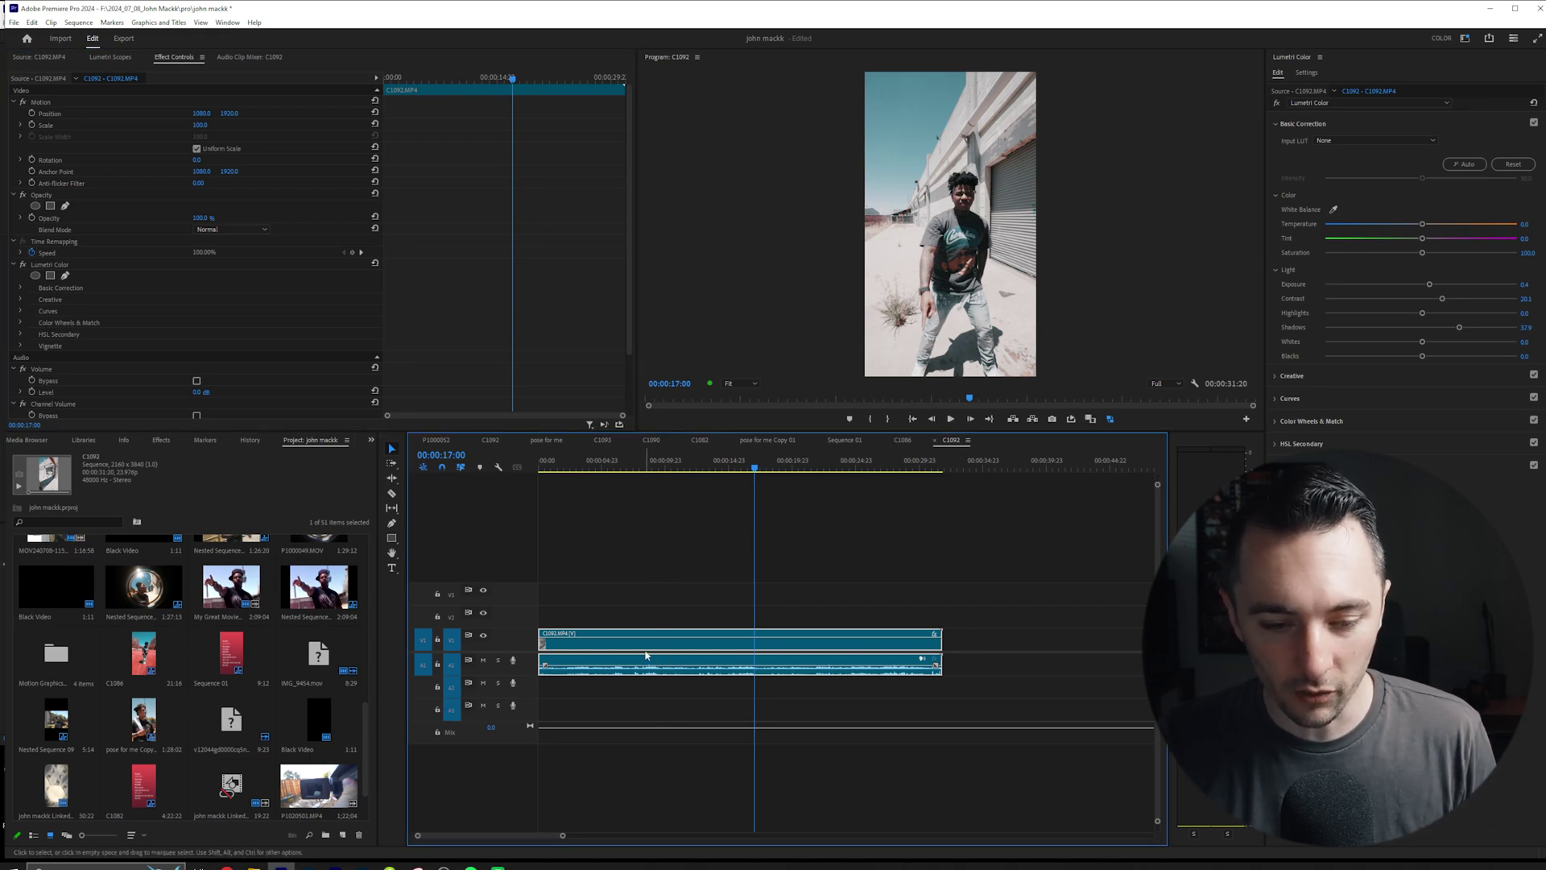
{"action": "right_click", "coordinate": [646, 655]}
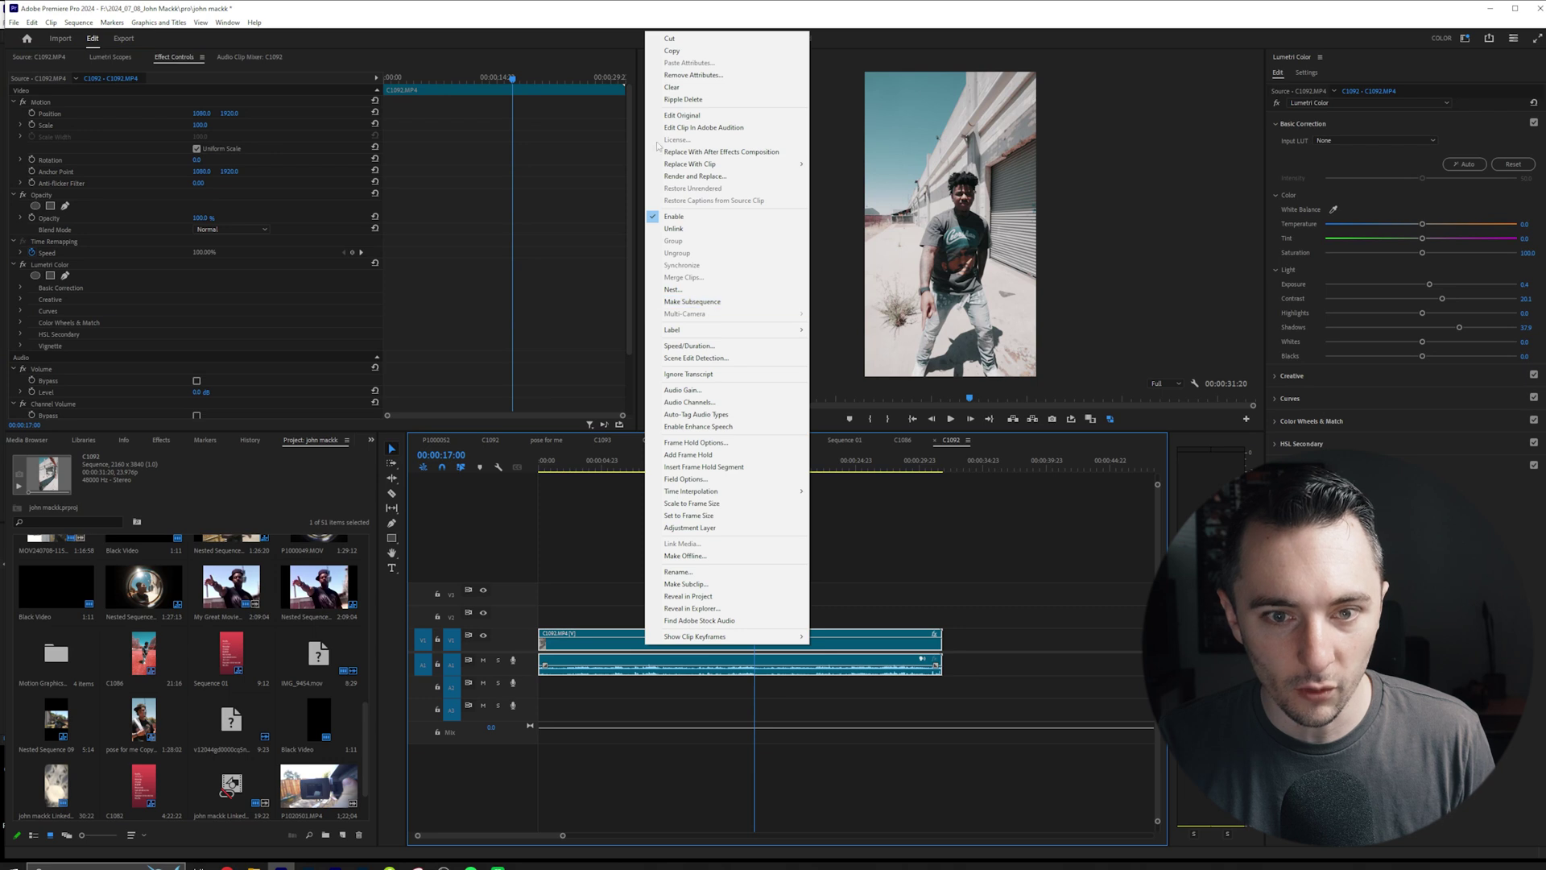
{"action": "left_click", "coordinate": [757, 152]}
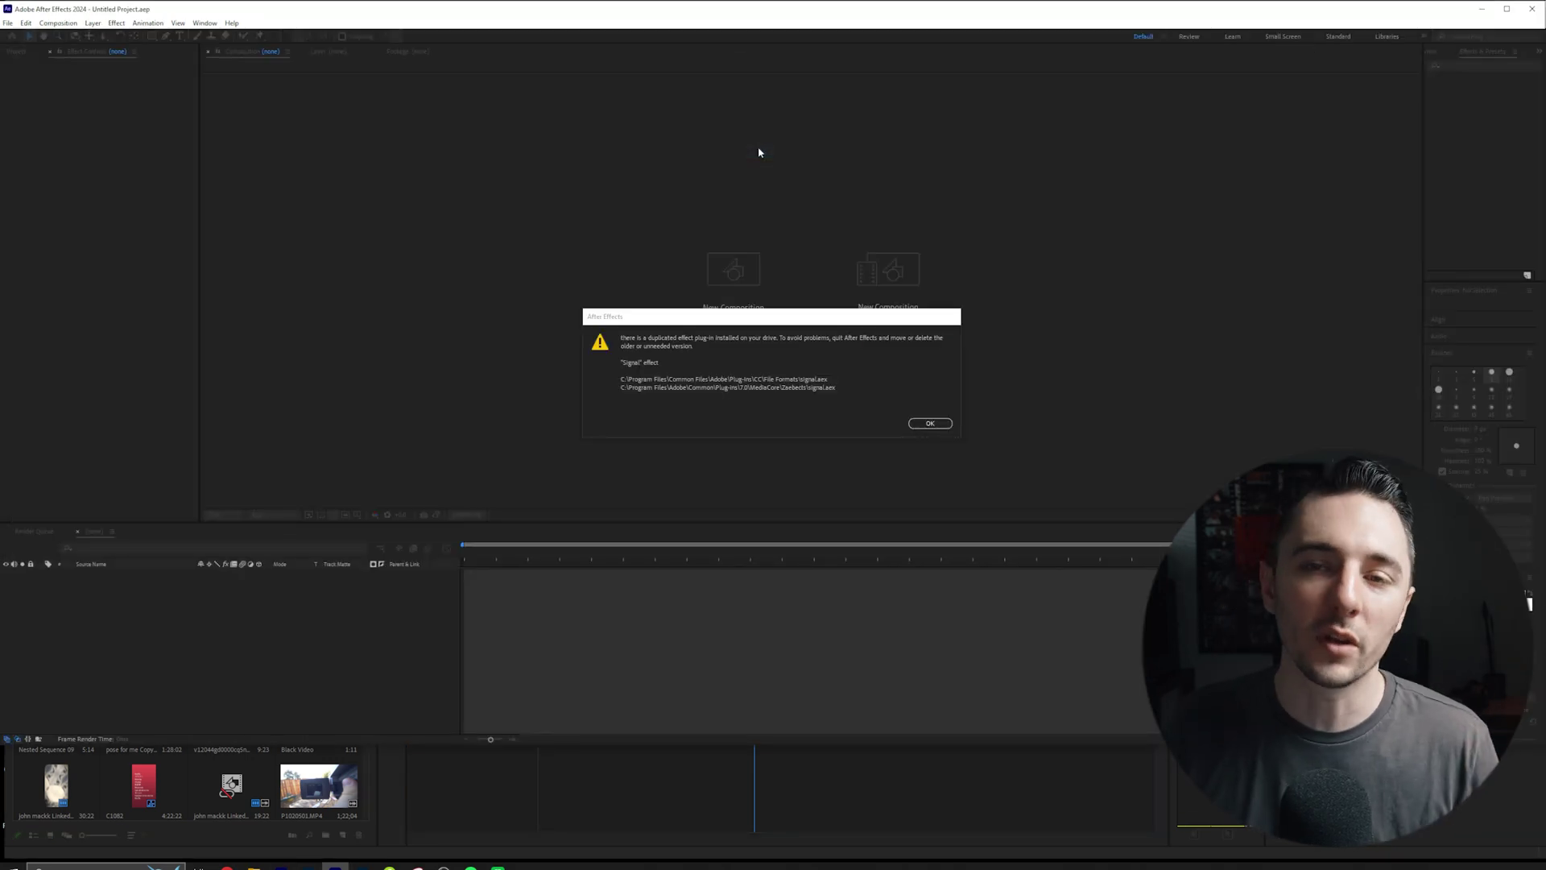
{"action": "left_click", "coordinate": [930, 424]}
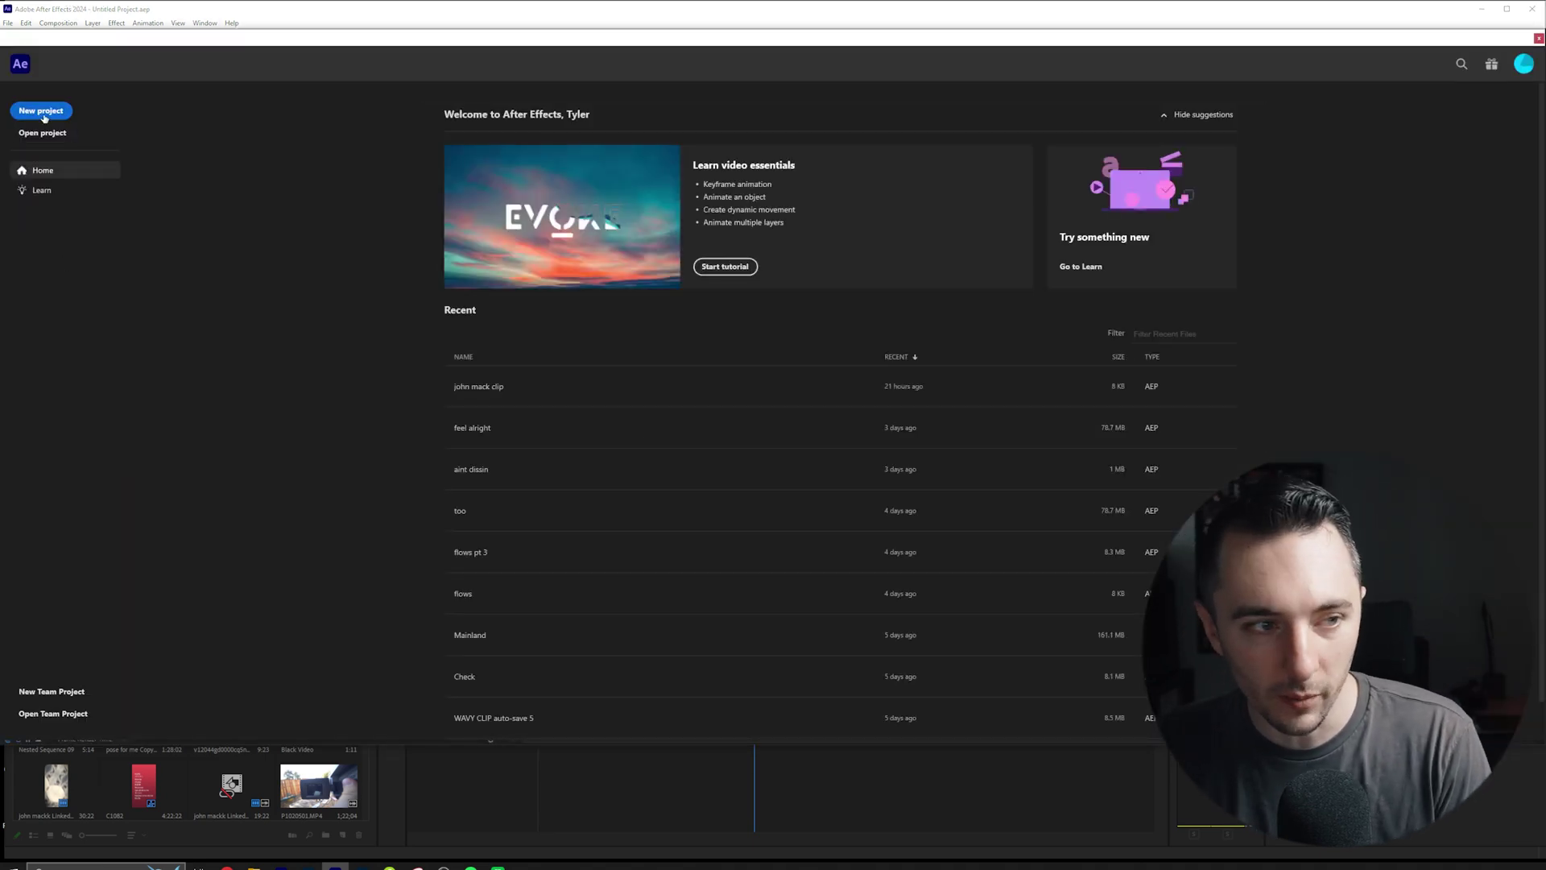
{"action": "left_click", "coordinate": [44, 114]}
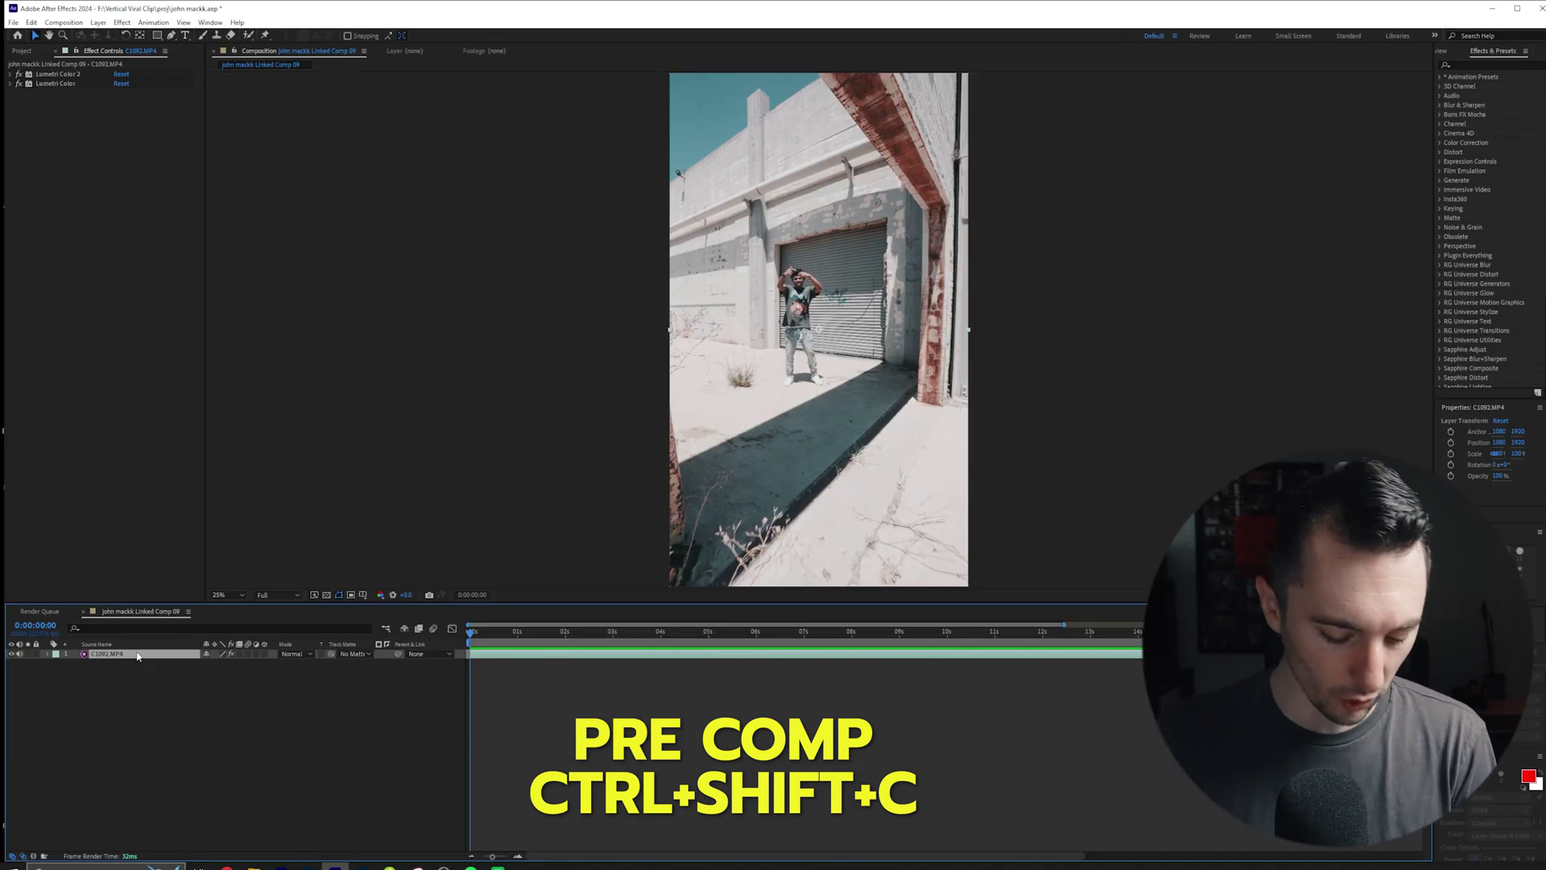
Pre-compose the clip layer, moving all attributes into the new composition
{"action": "key", "text": "ctrl+shift+c"}
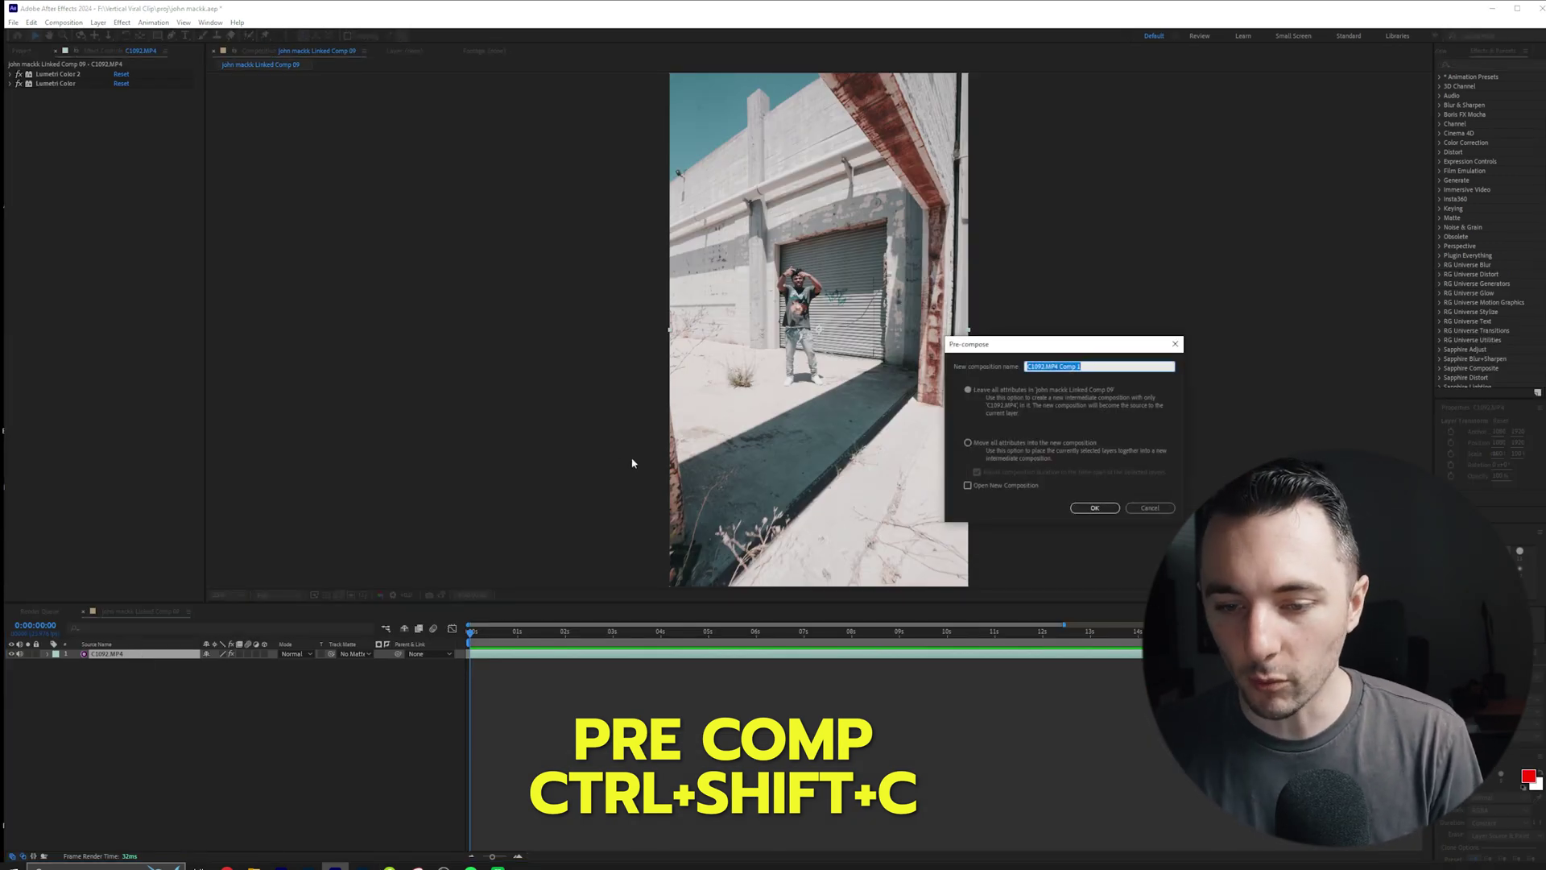
{"action": "left_click", "coordinate": [968, 442]}
{"action": "left_click", "coordinate": [1094, 508]}
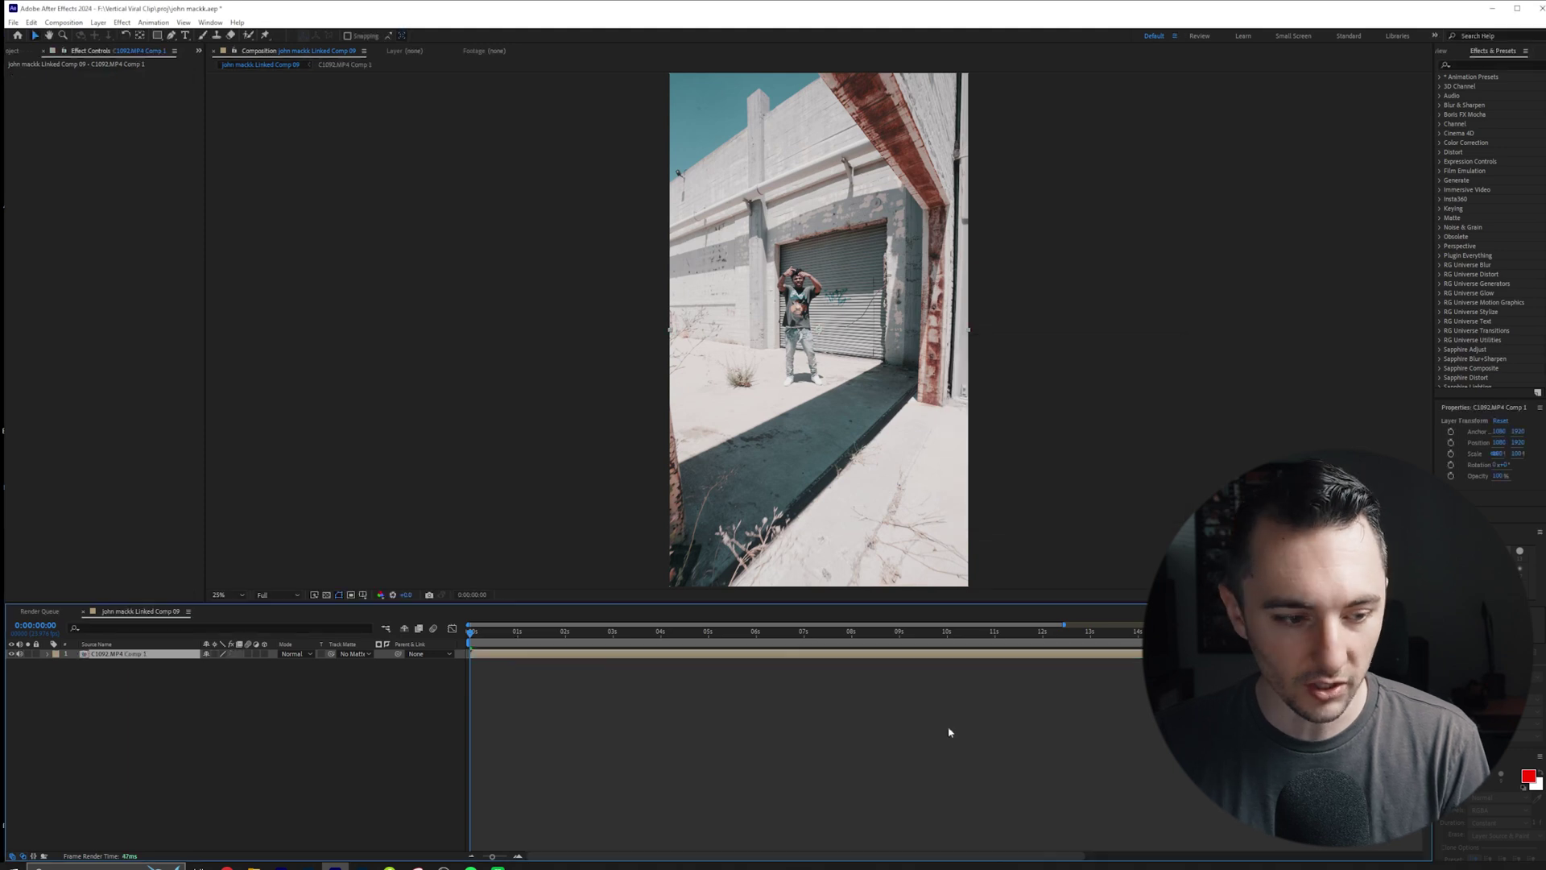
{"action": "left_click", "coordinate": [214, 697]}
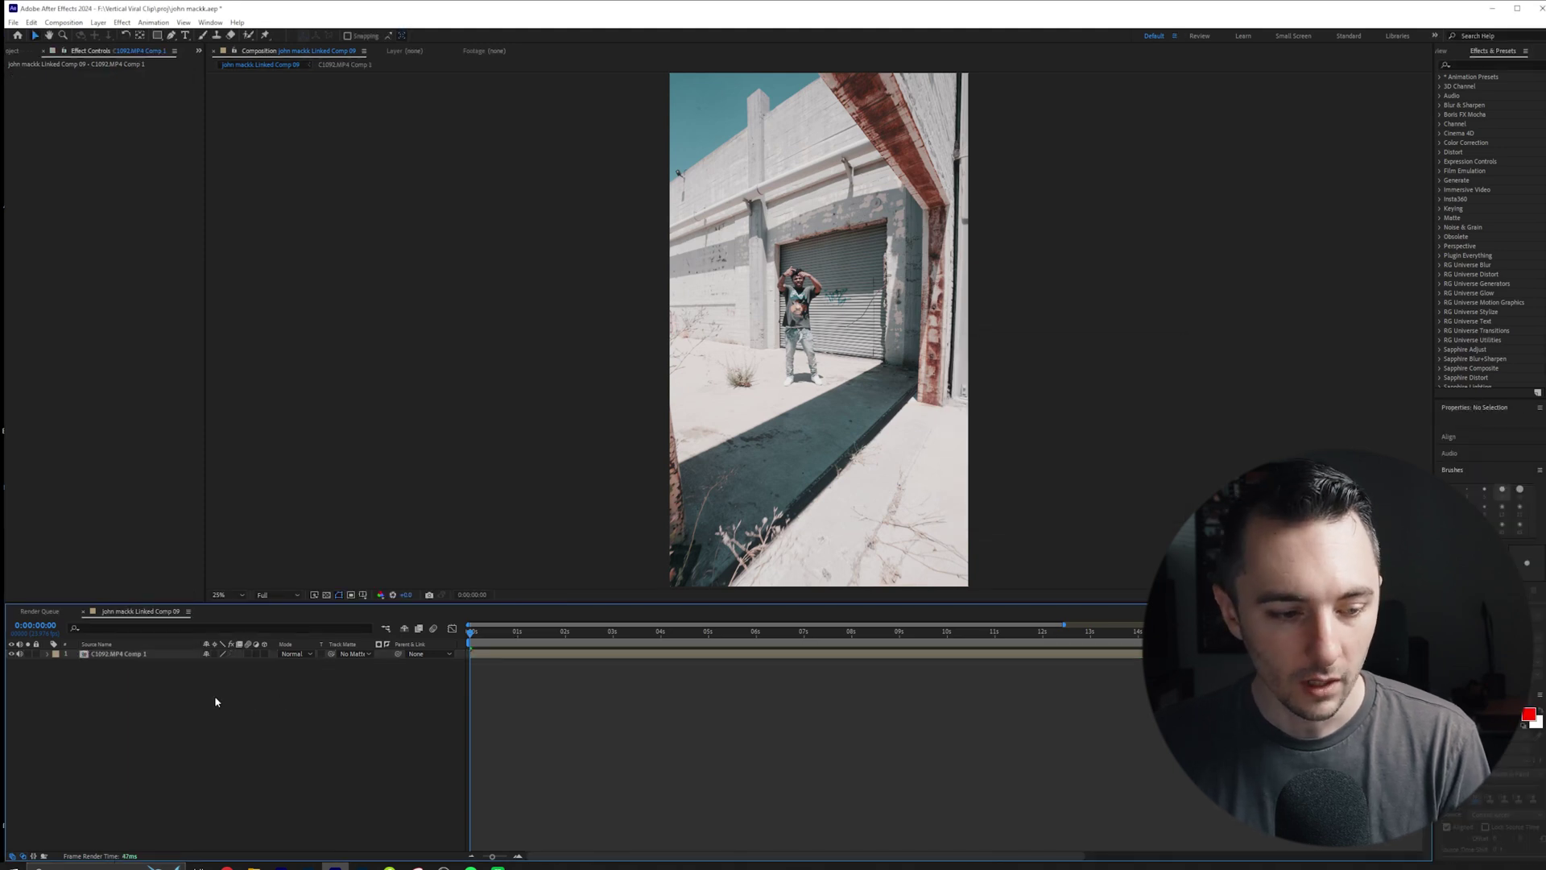
Open the precomp, inspect the Lumetri Color effects on its clip, and return to the main linked composition
{"action": "left_click", "coordinate": [115, 654]}
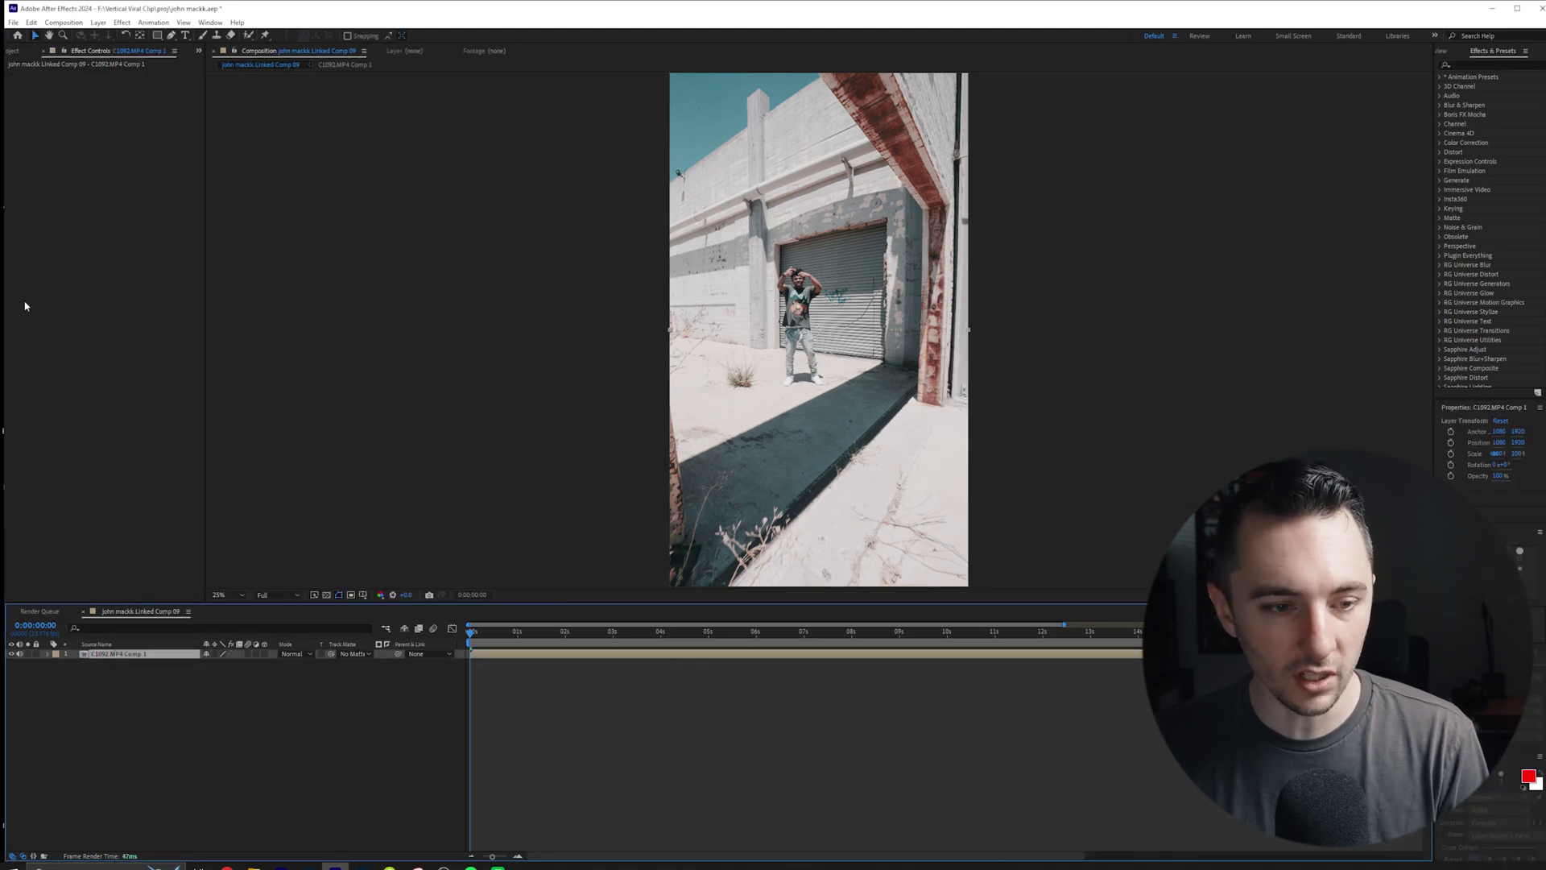
{"action": "double_click", "coordinate": [122, 654]}
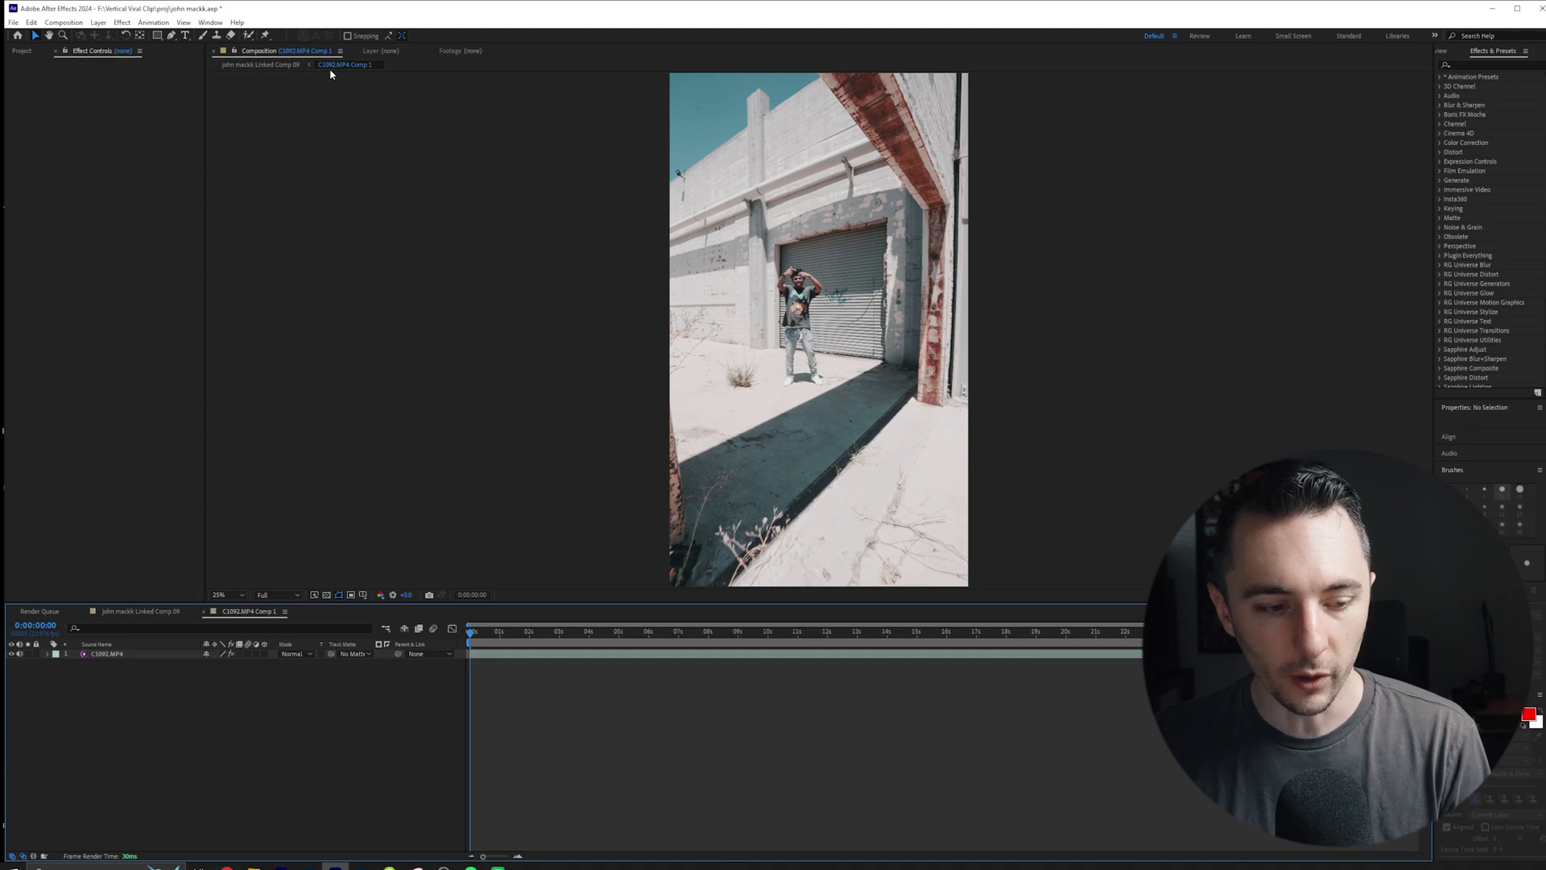
{"action": "left_click", "coordinate": [115, 655]}
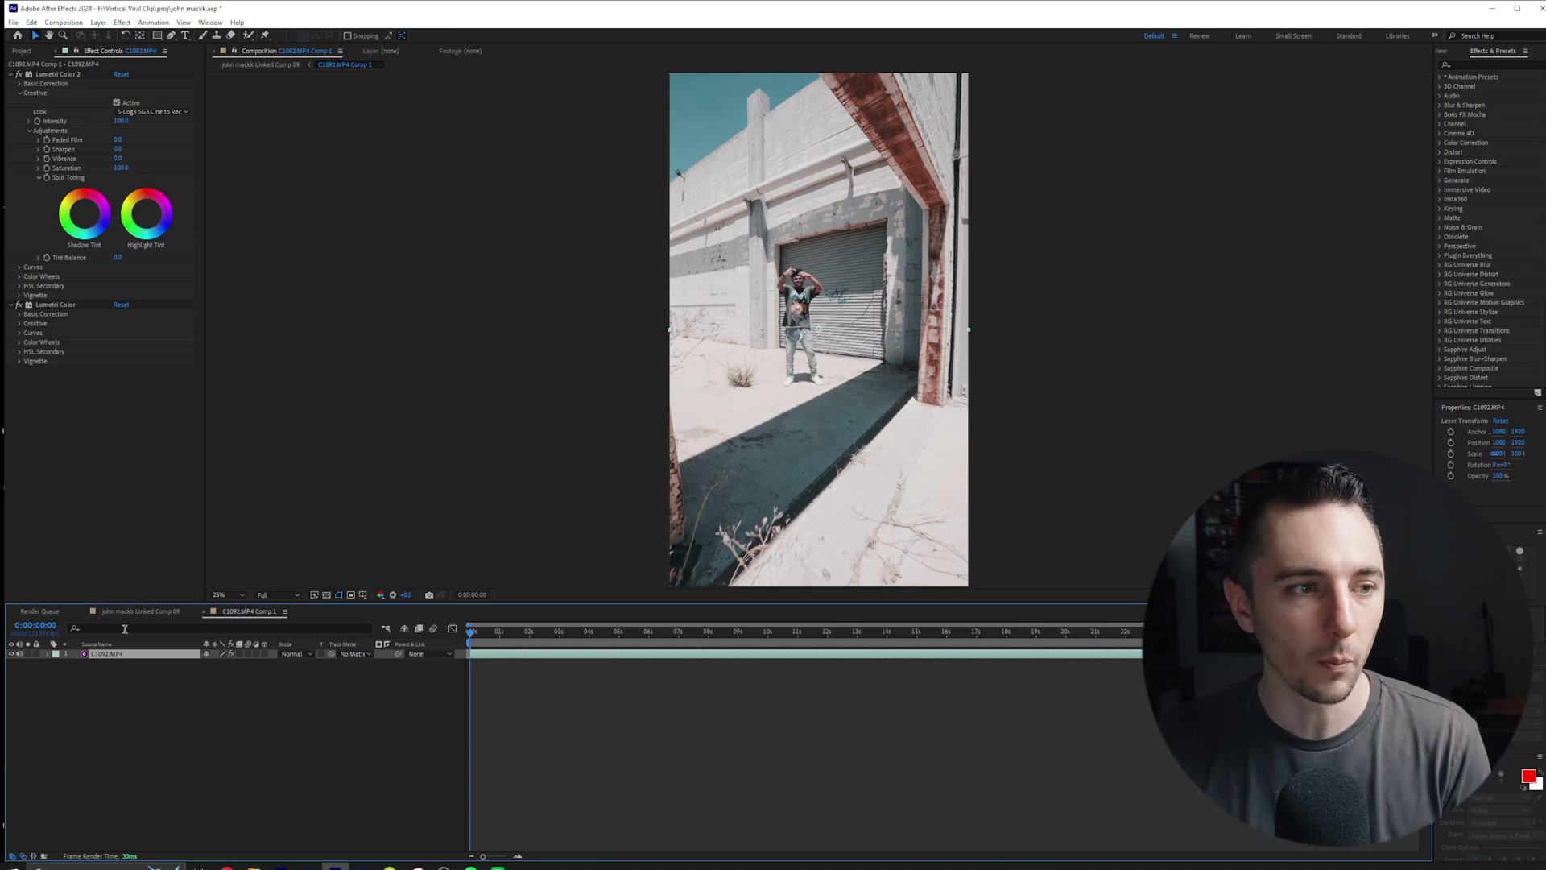
{"action": "left_click", "coordinate": [44, 436]}
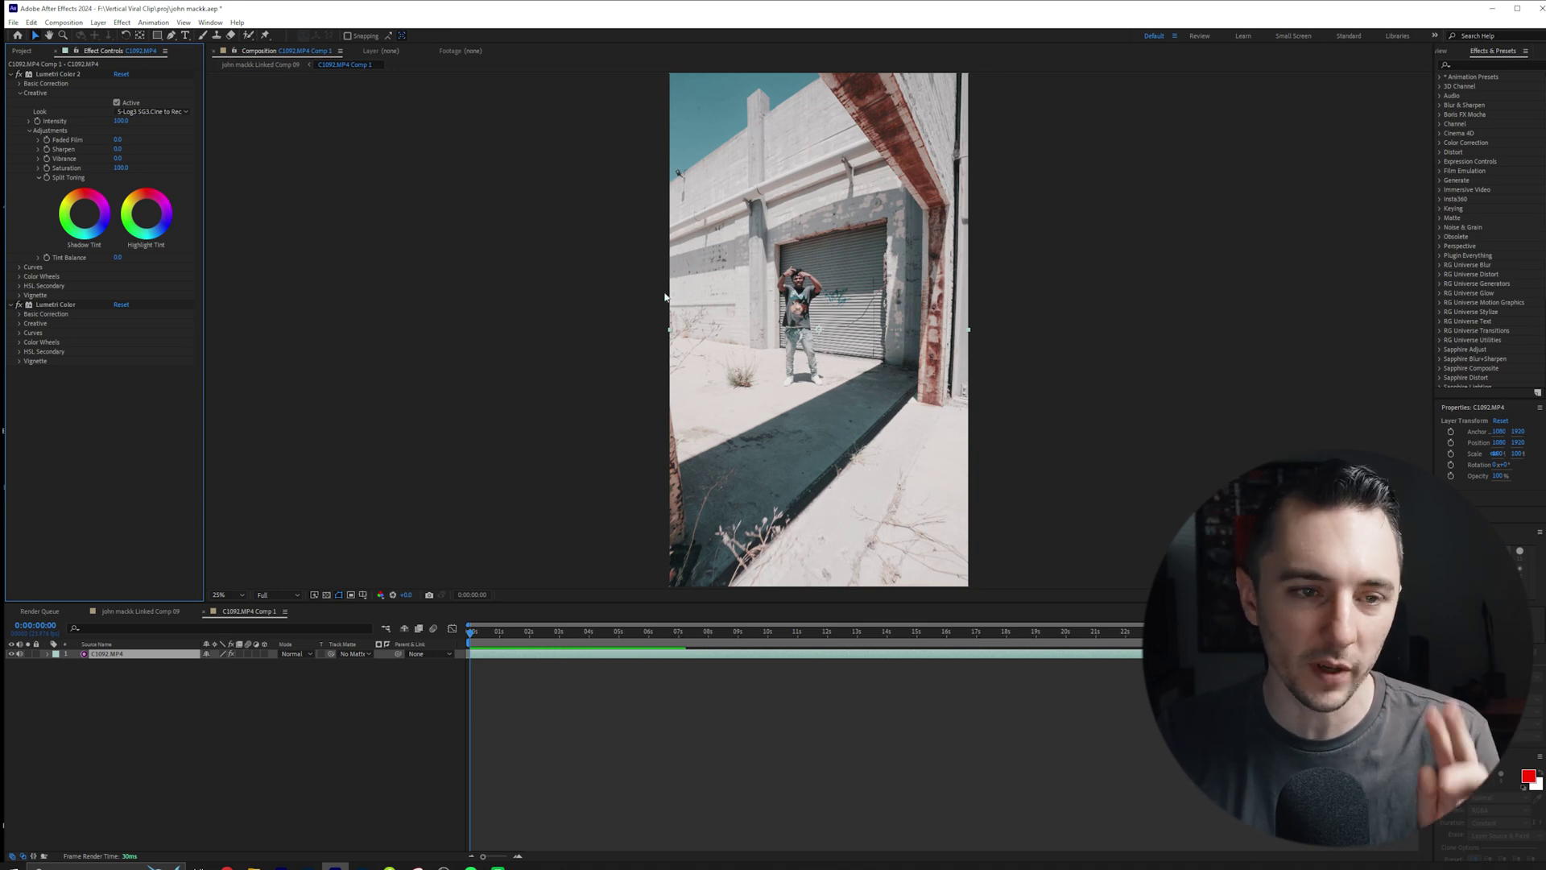
{"action": "left_click", "coordinate": [264, 65]}
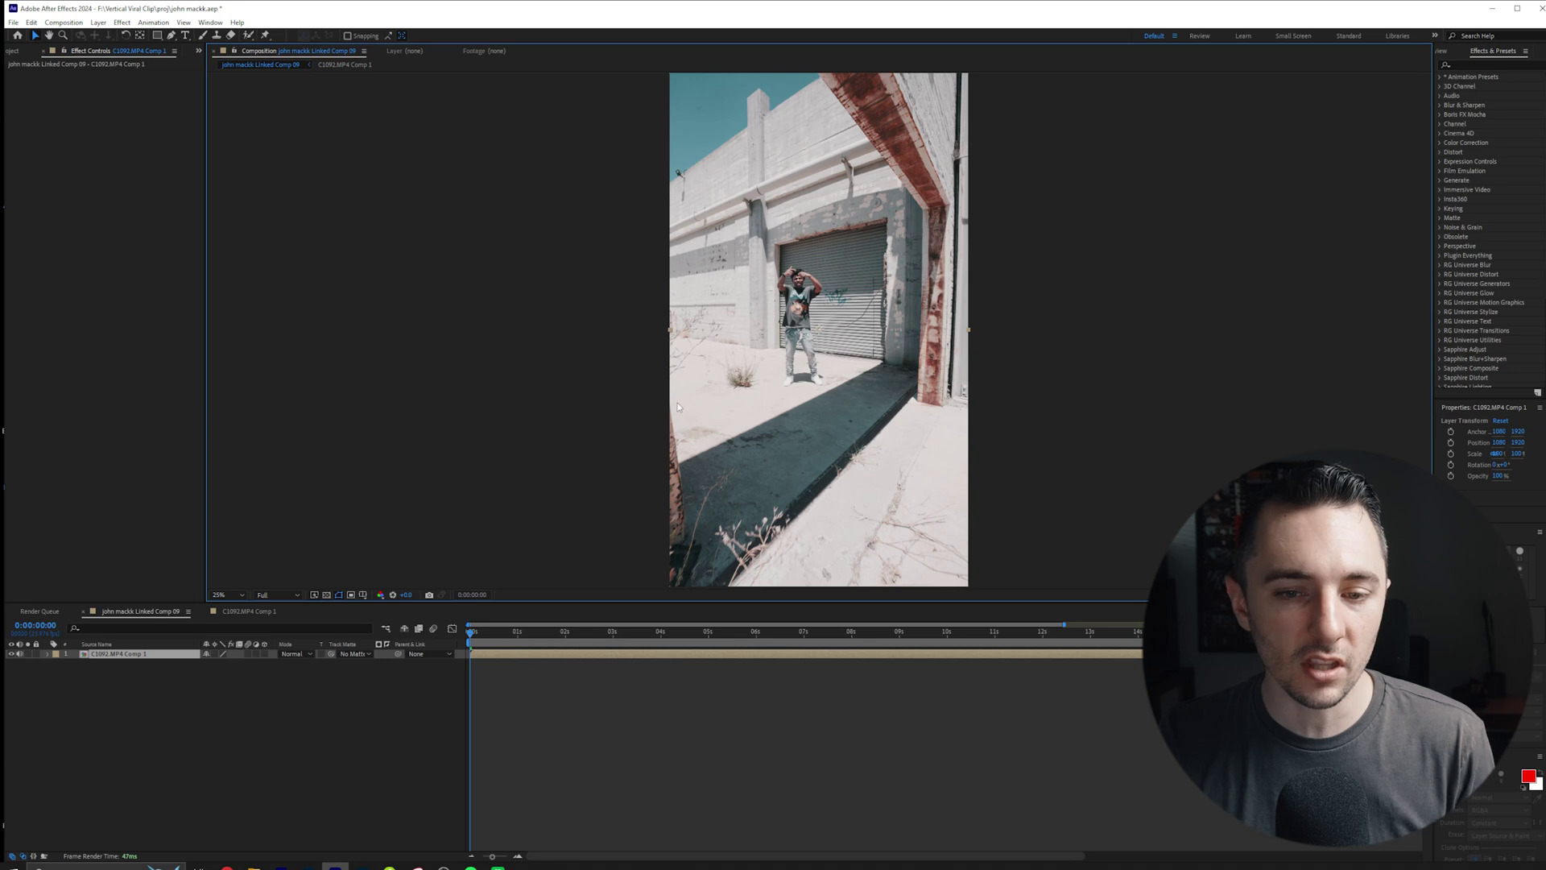
Apply the CC RepeTile effect to the precomposed layer in the main composition
{"action": "key", "text": "comma"}
{"action": "key", "text": "period"}
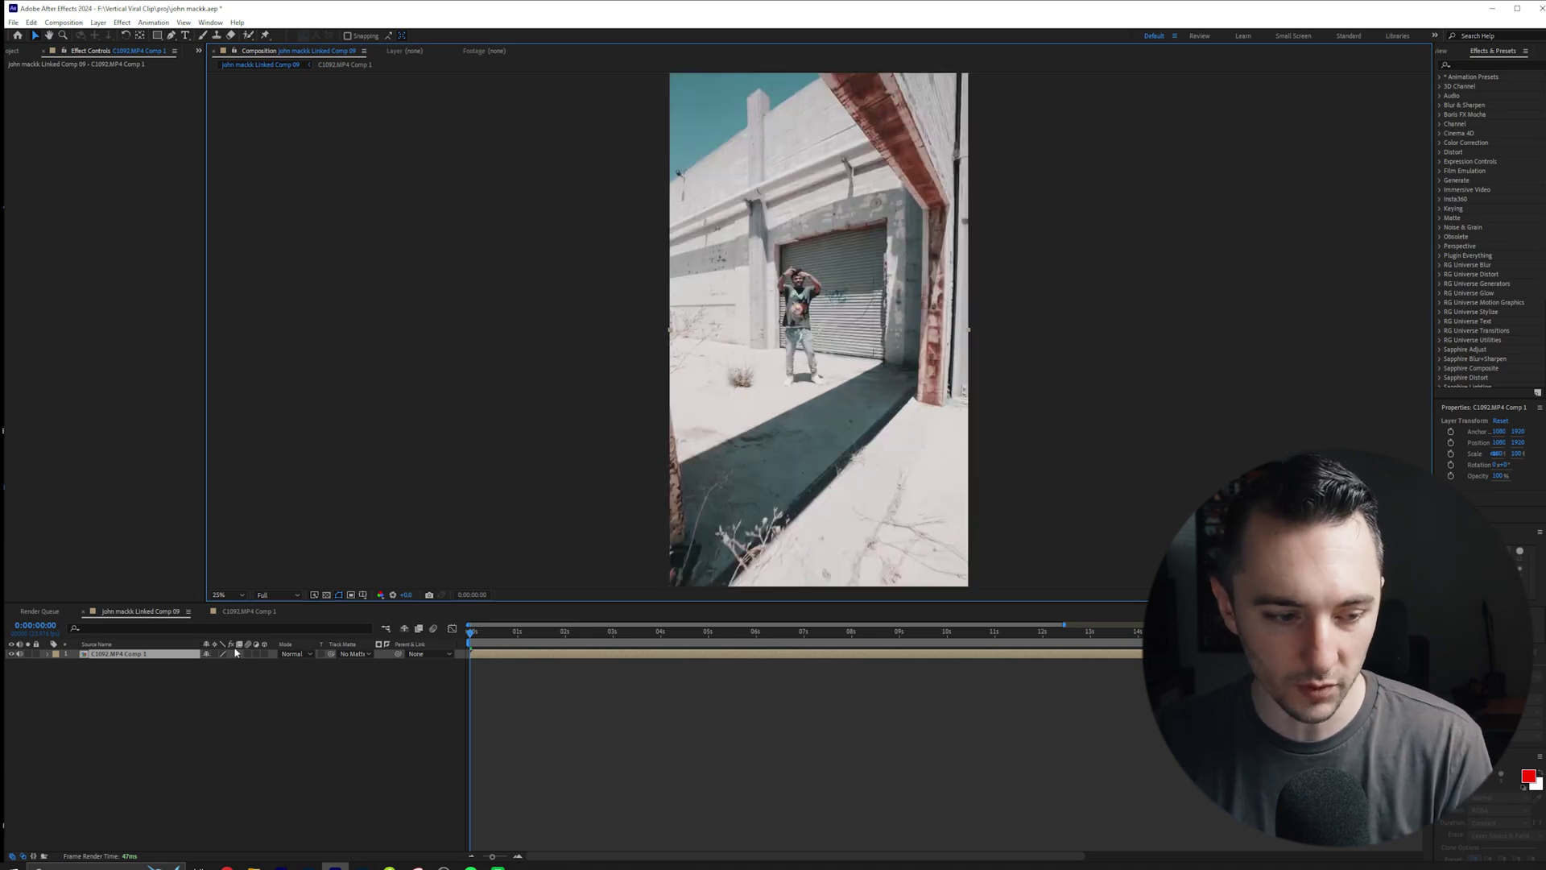
{"action": "key", "text": "ctrl+space"}
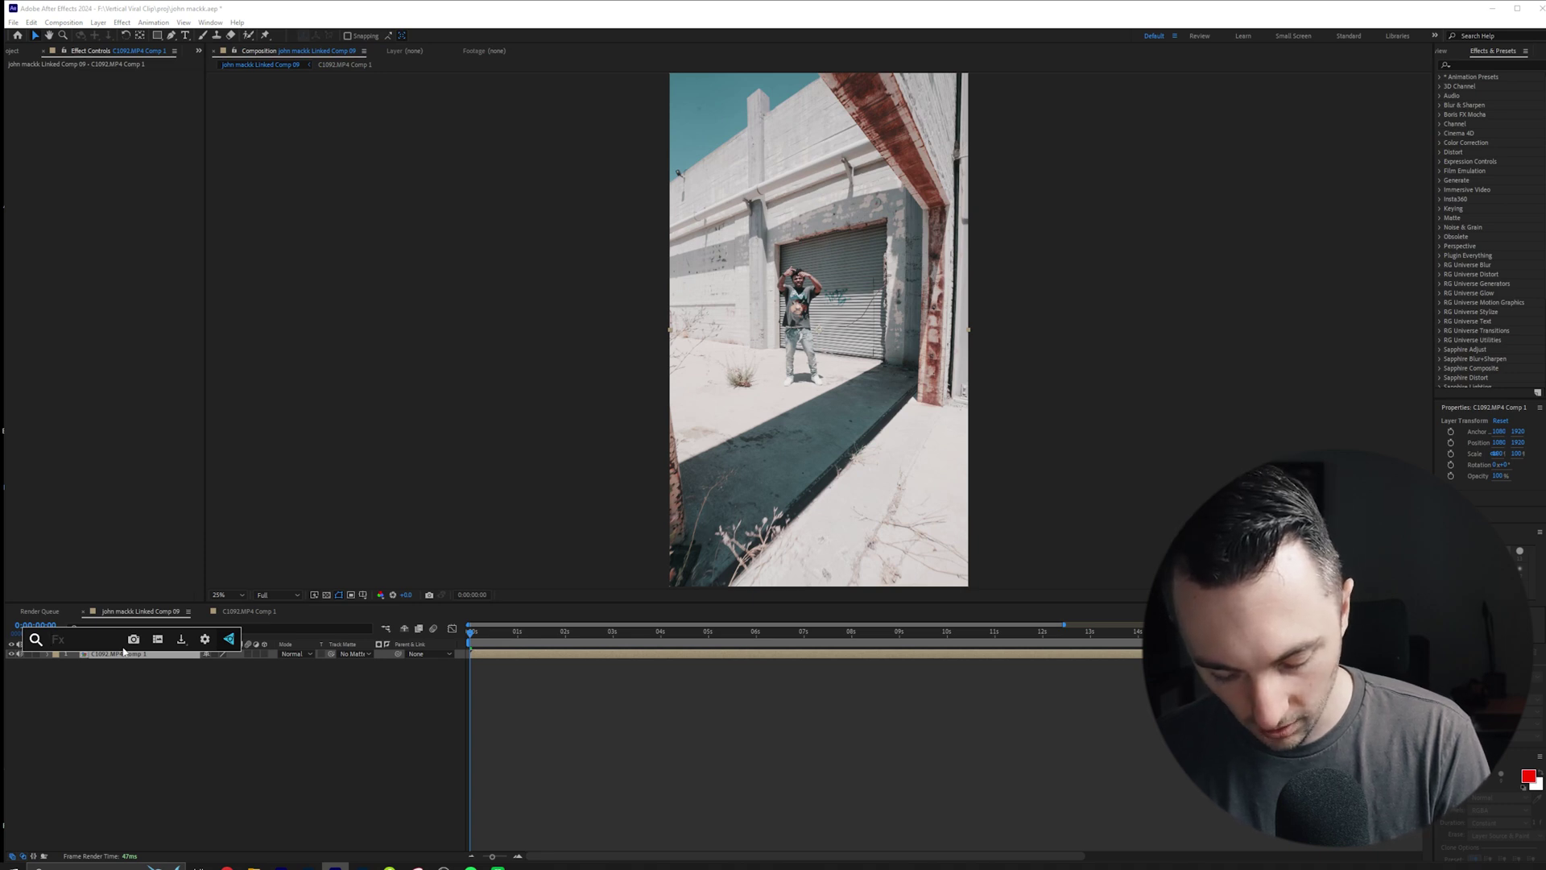
{"action": "type", "text": "cc rep"}
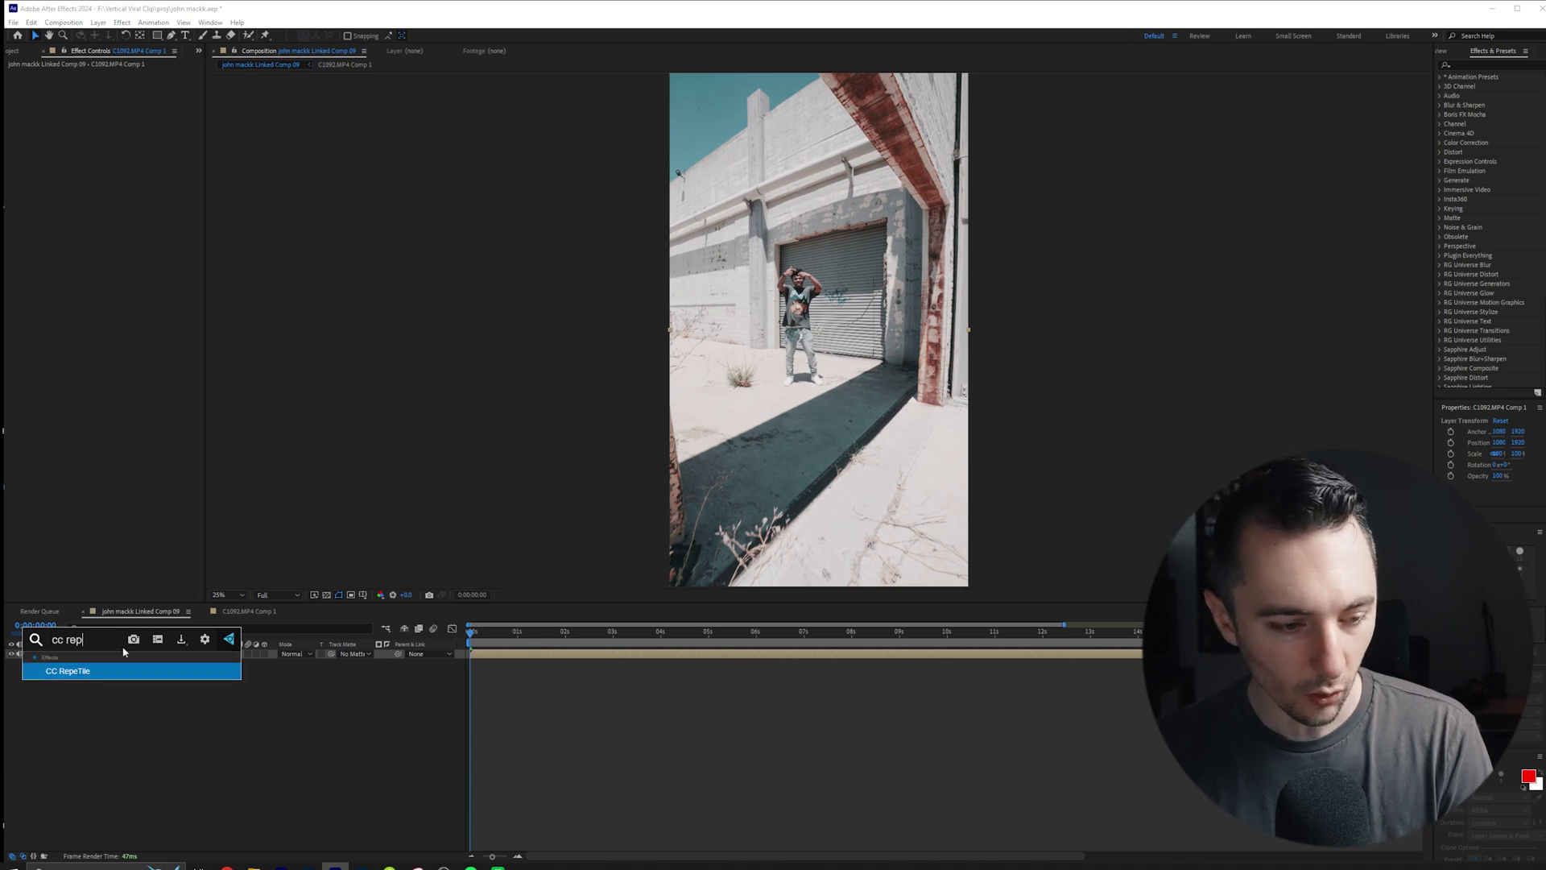
{"action": "key", "text": "Return"}
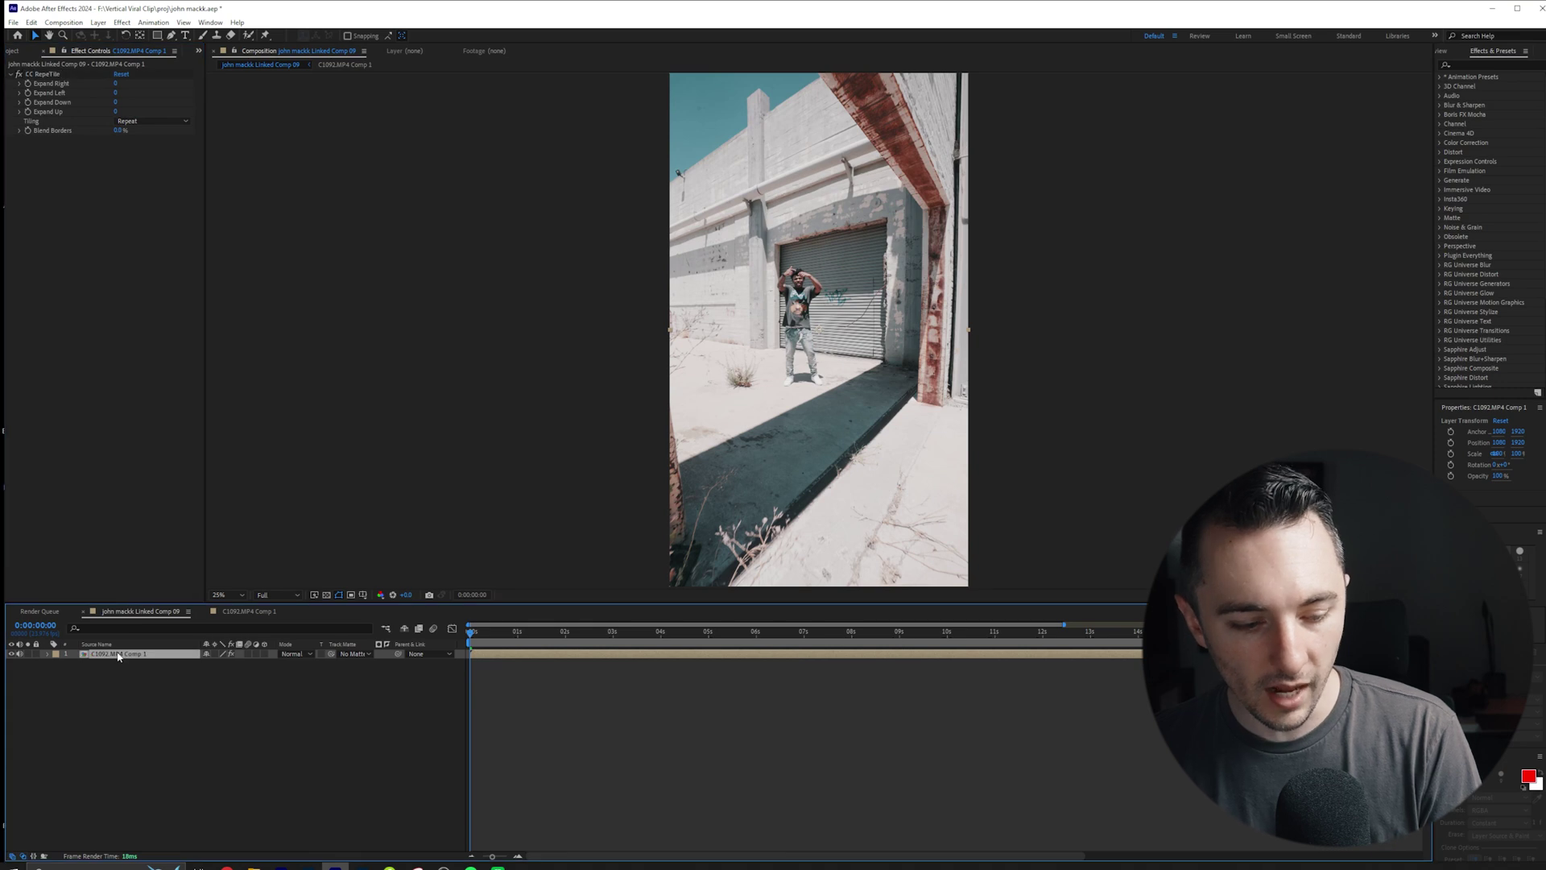
Set the precomposed layer's scale to 50% to expose the area around the footage
{"action": "key", "text": "s"}
{"action": "left_click", "coordinate": [220, 664]}
{"action": "type", "text": "50"}
{"action": "key", "text": "Return"}
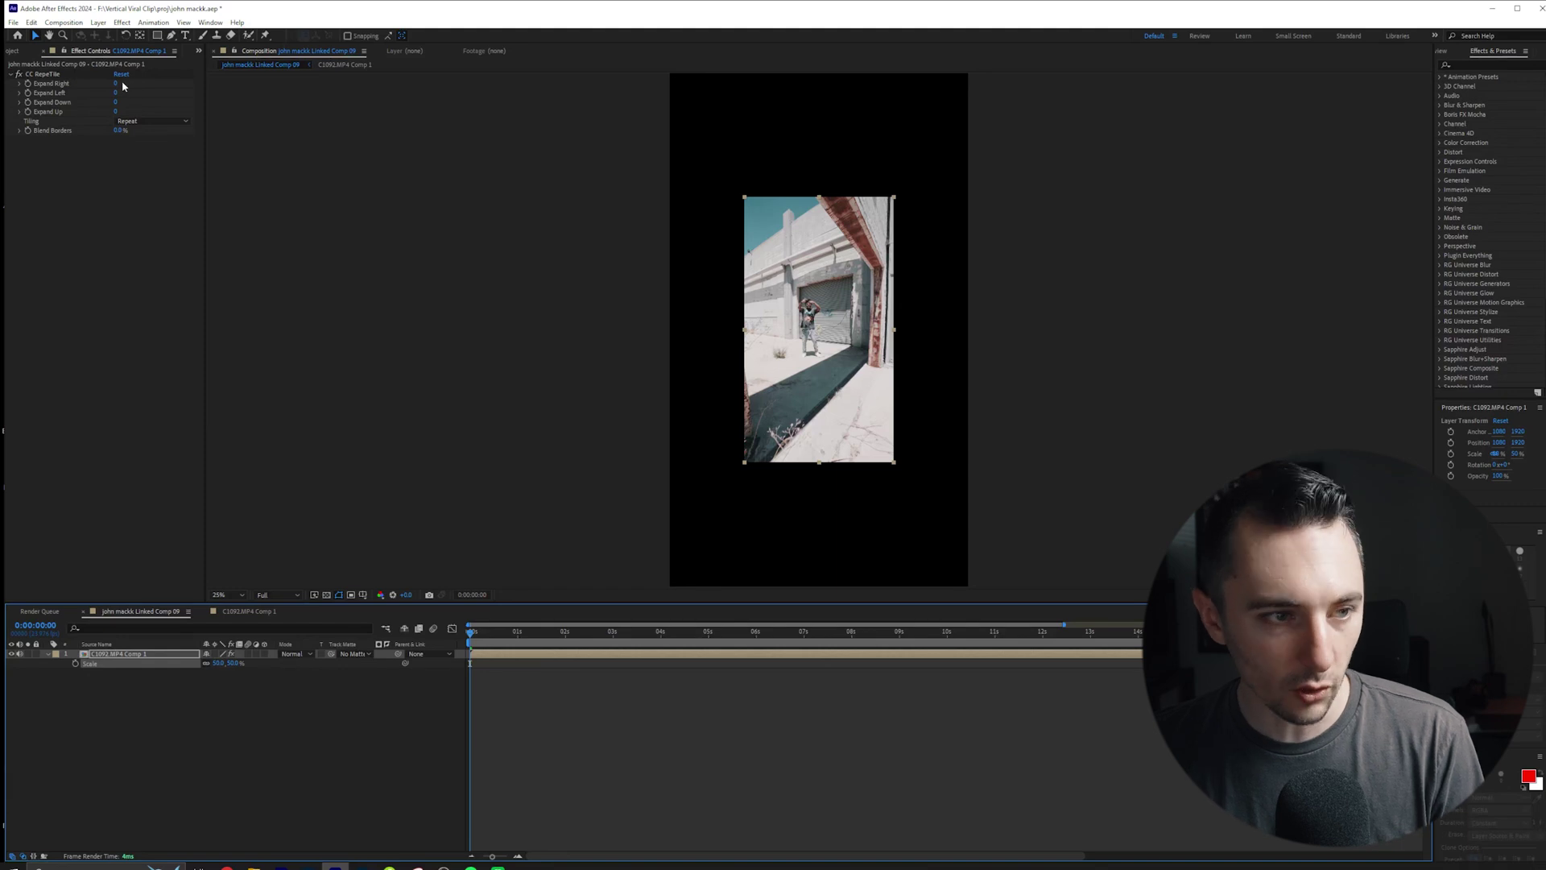
Expand CC RepeTile right, left, down and up until the tiles fill the frame, and set its tiling to Unfold
{"action": "left_click_drag", "start_coordinate": [116, 84], "coordinate": [193, 84]}
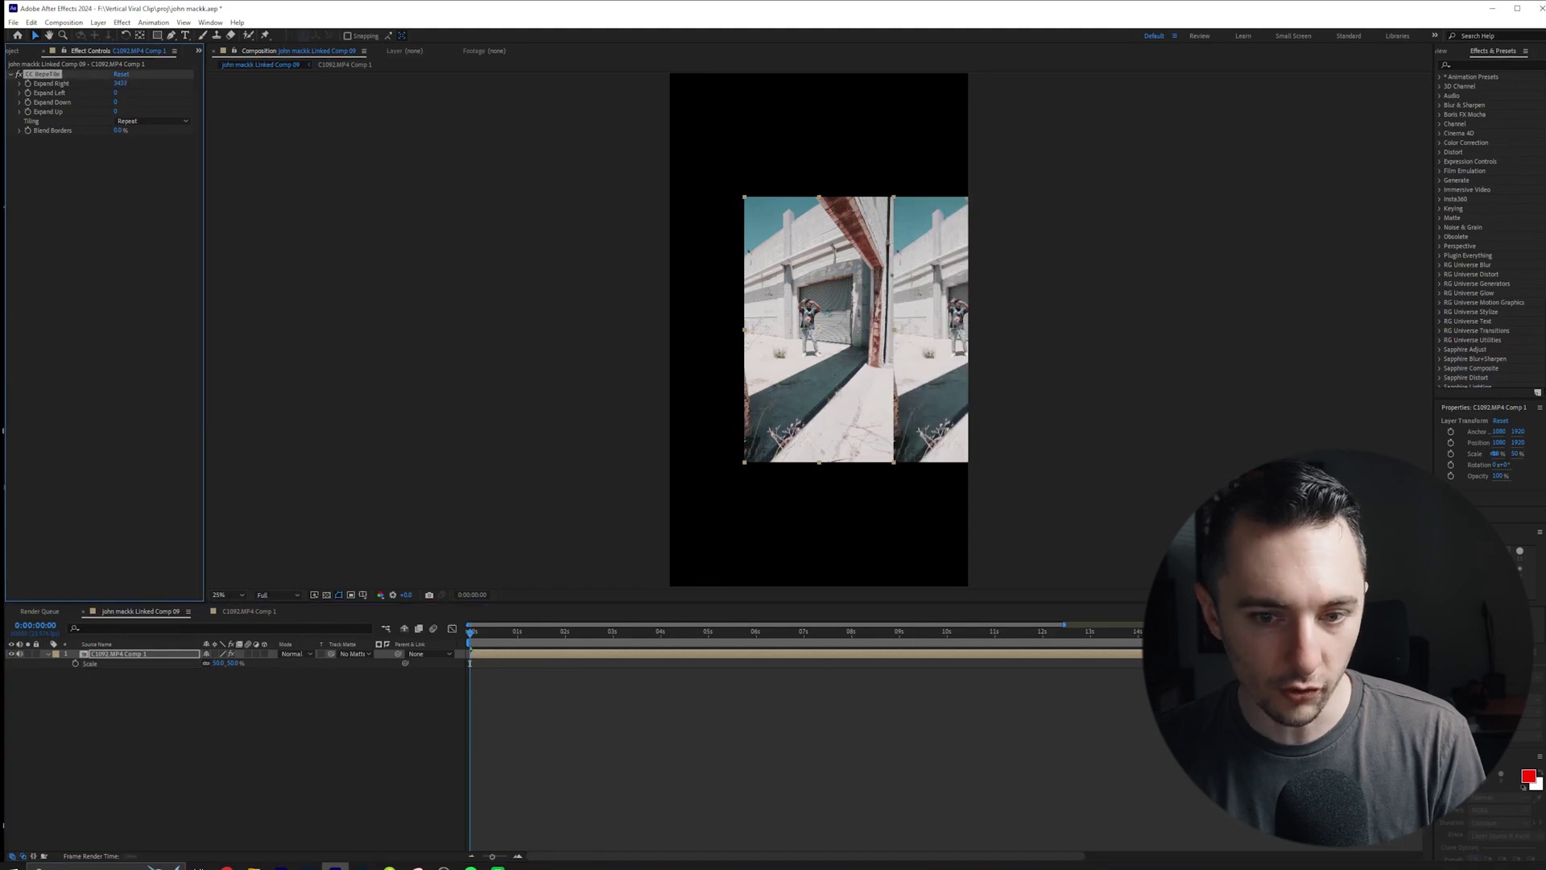
{"action": "left_click", "coordinate": [113, 95]}
{"action": "left_click_drag", "start_coordinate": [114, 93], "coordinate": [10, 114]}
{"action": "left_click_drag", "start_coordinate": [114, 103], "coordinate": [333, 110]}
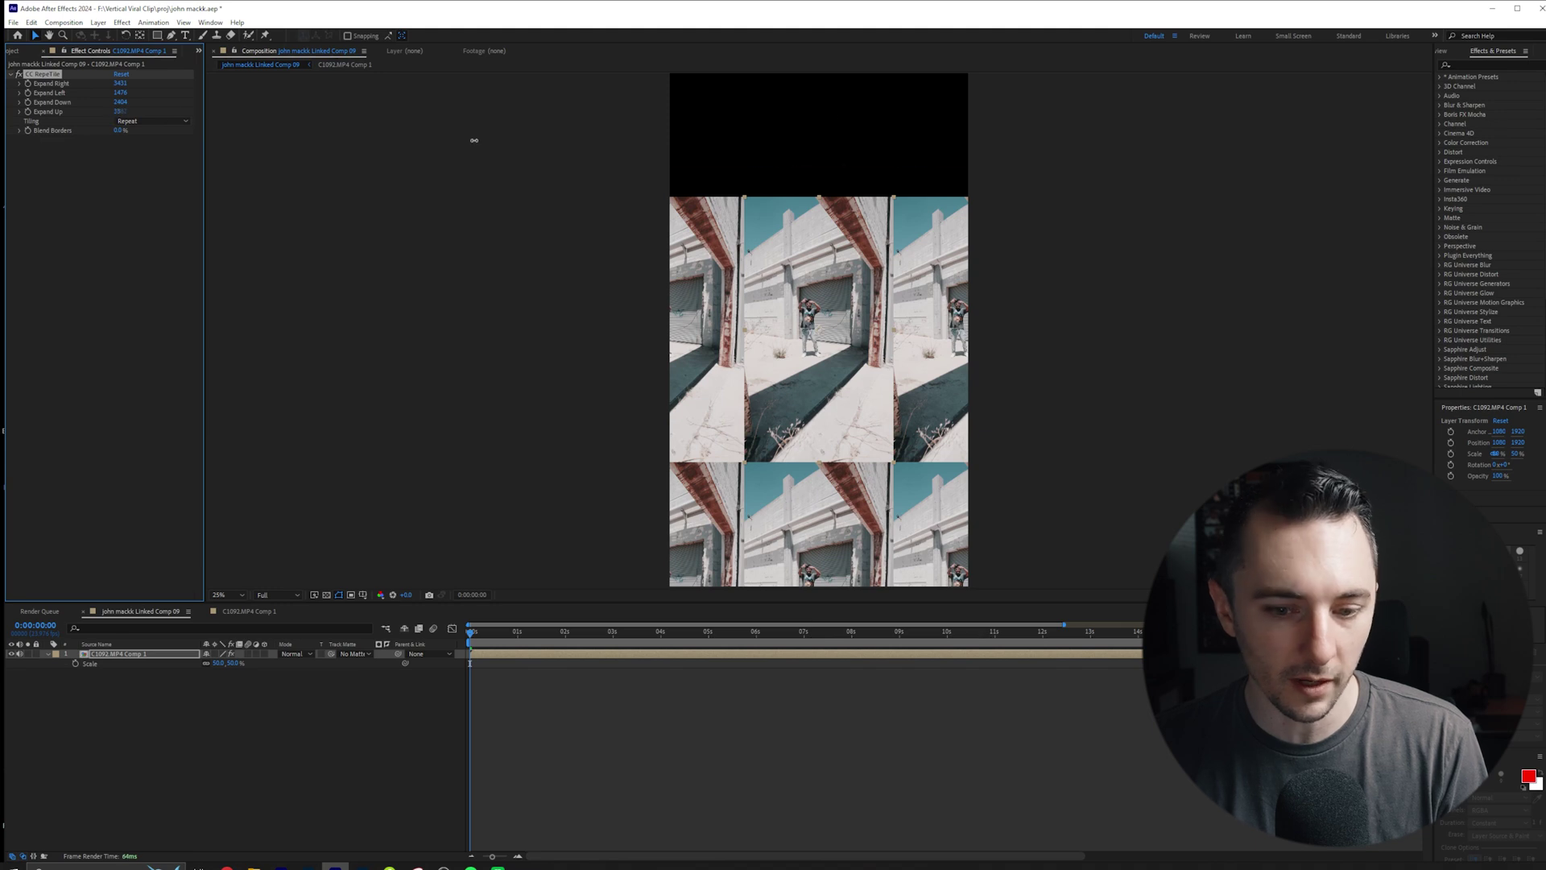
{"action": "left_click_drag", "start_coordinate": [474, 140], "coordinate": [539, 142]}
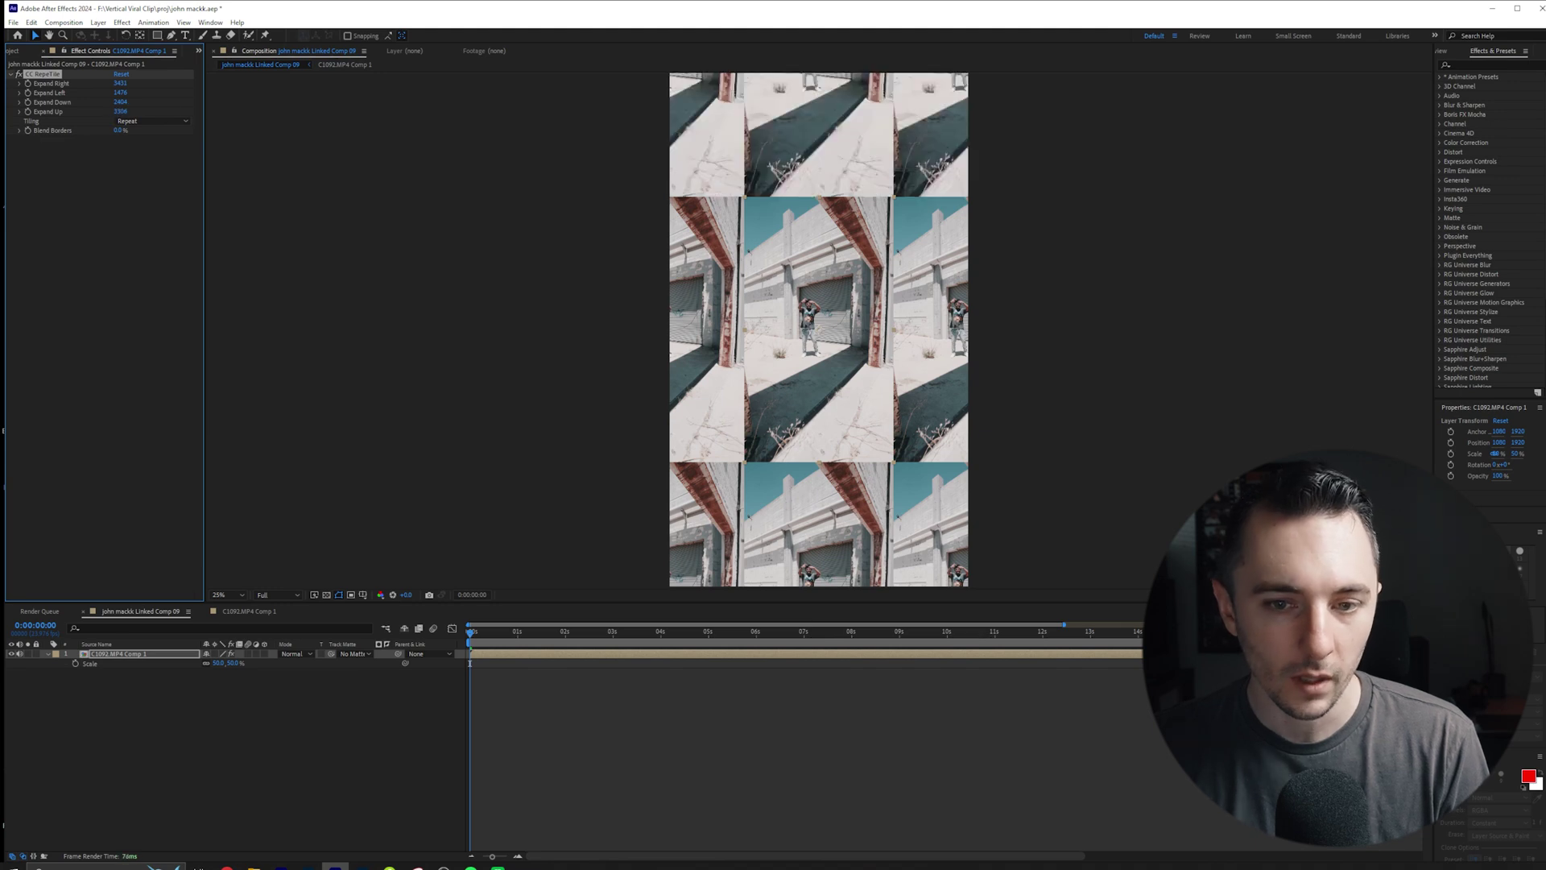
{"action": "left_click", "coordinate": [152, 121]}
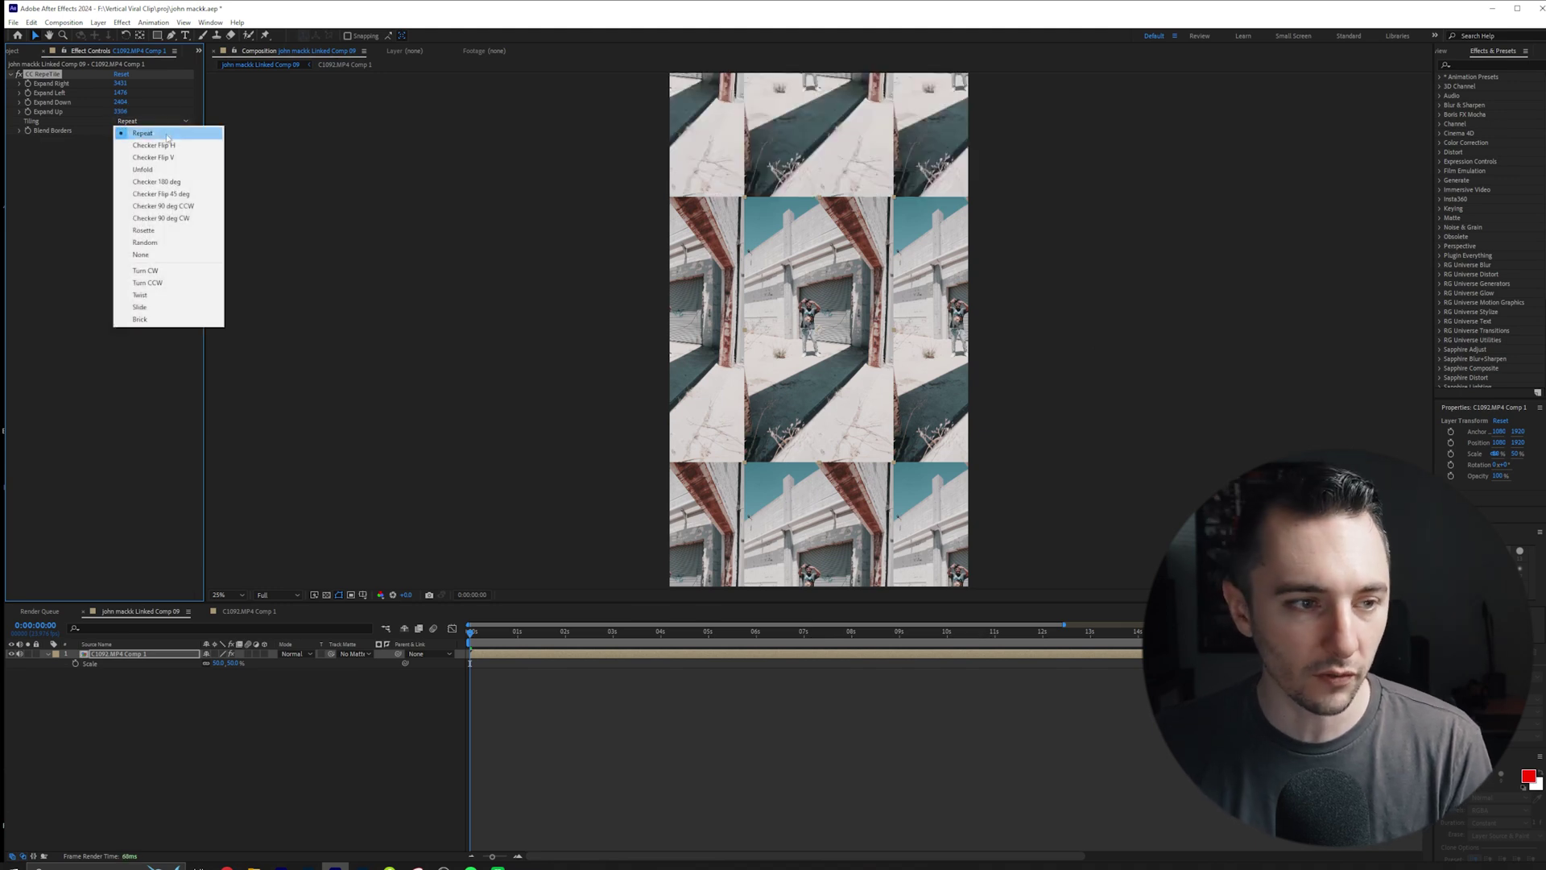
{"action": "left_click", "coordinate": [142, 170]}
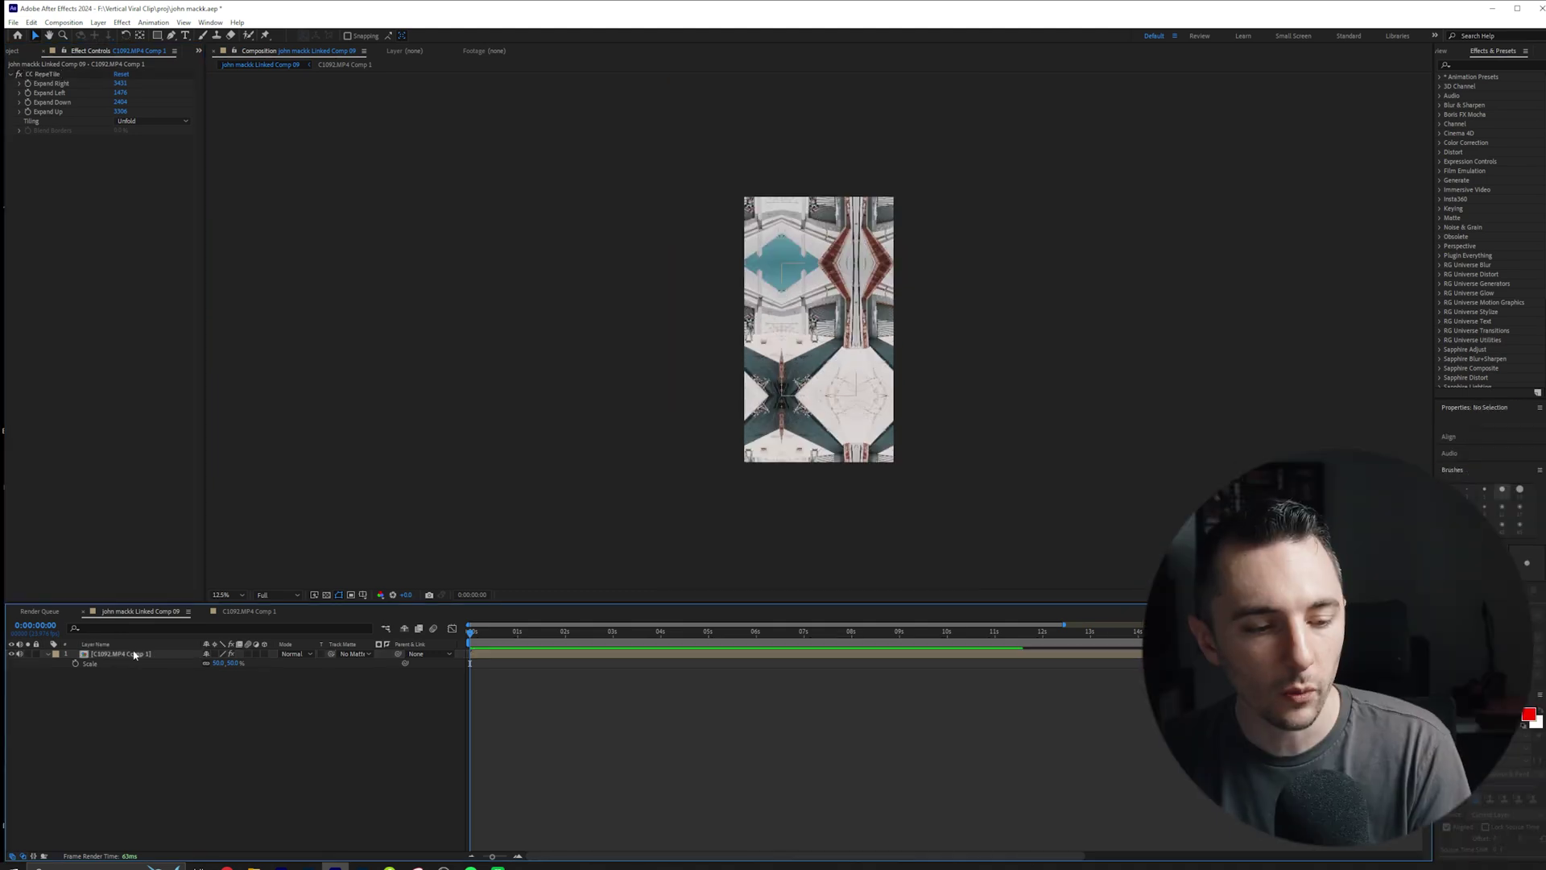
Scale the layer down to about 22% and increase CC RepeTile's expansion in all four directions to cover the frame
{"action": "left_click", "coordinate": [138, 654]}
{"action": "left_click_drag", "start_coordinate": [215, 663], "coordinate": [203, 662]}
{"action": "left_click_drag", "start_coordinate": [120, 84], "coordinate": [983, 214]}
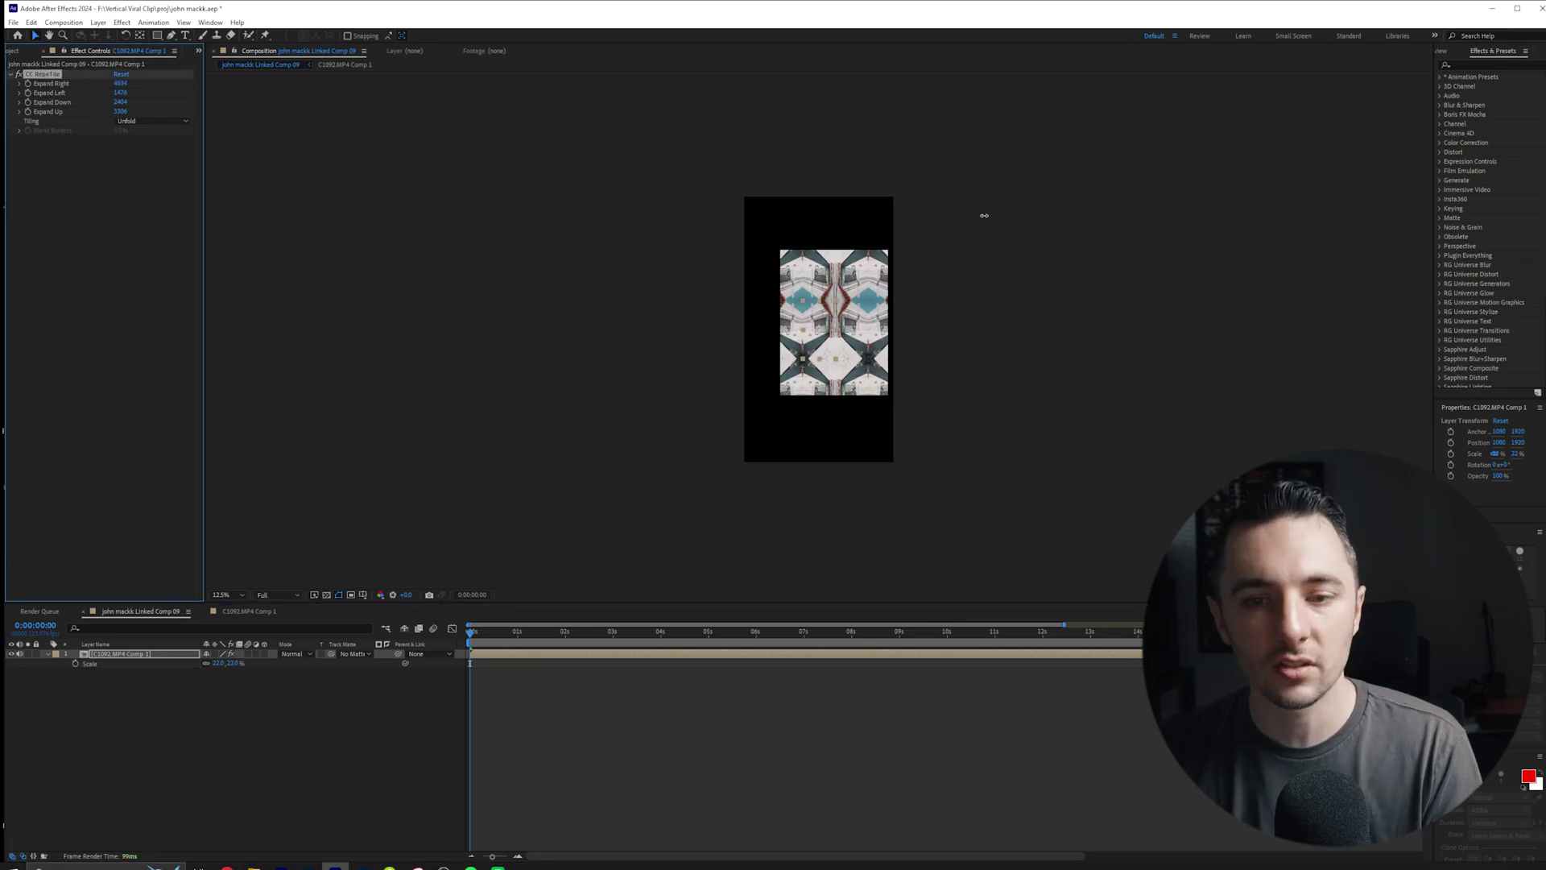
{"action": "left_click_drag", "start_coordinate": [1006, 137], "coordinate": [1128, 138]}
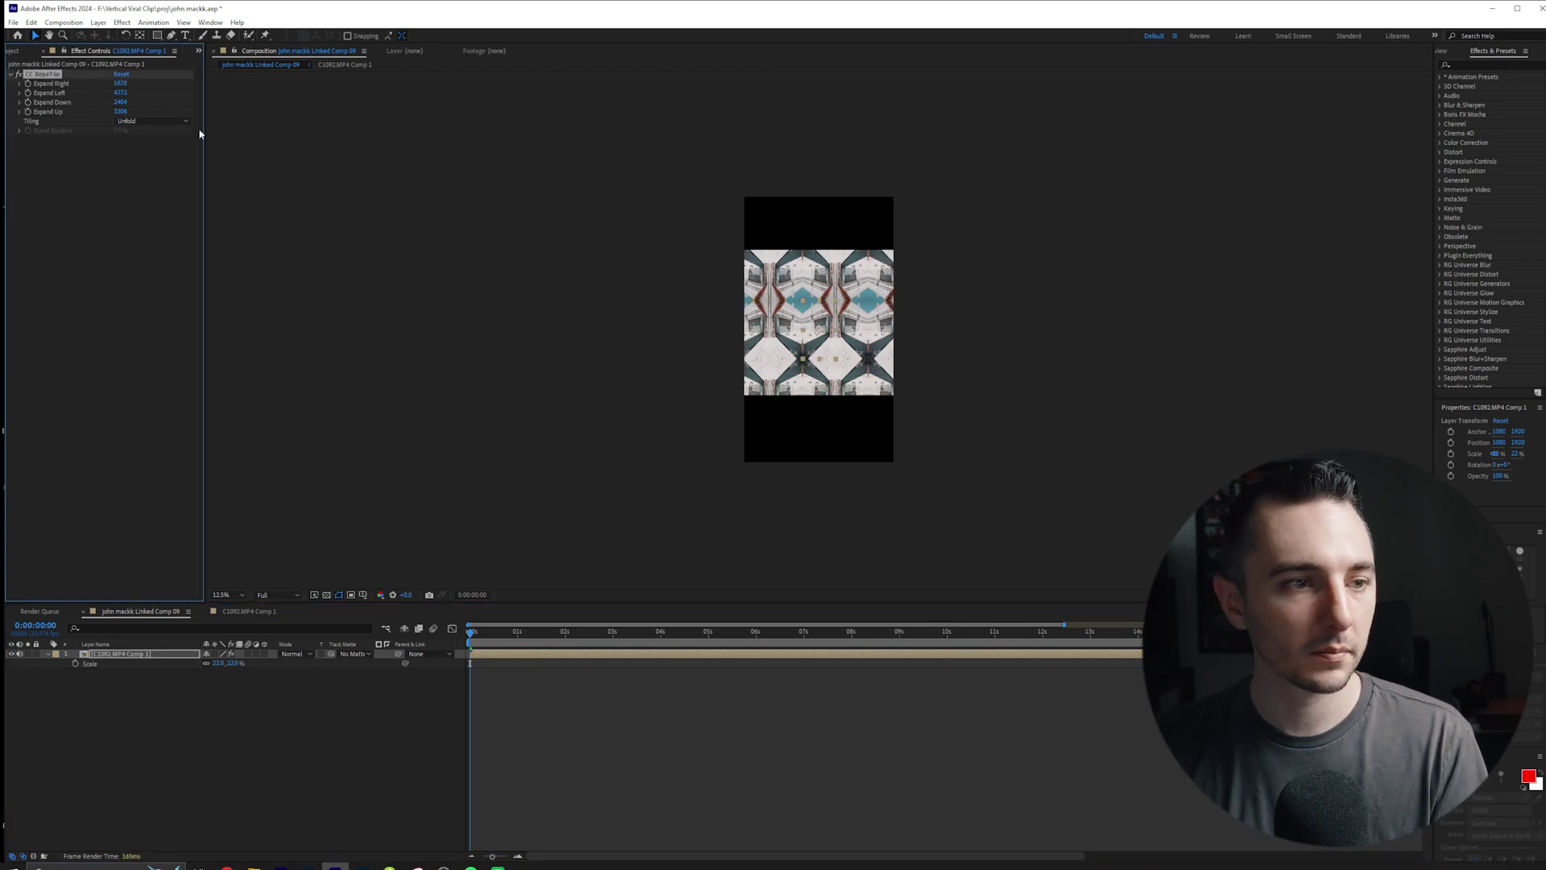
{"action": "left_click_drag", "start_coordinate": [120, 102], "coordinate": [376, 103]}
{"action": "left_click_drag", "start_coordinate": [1280, 209], "coordinate": [1283, 208]}
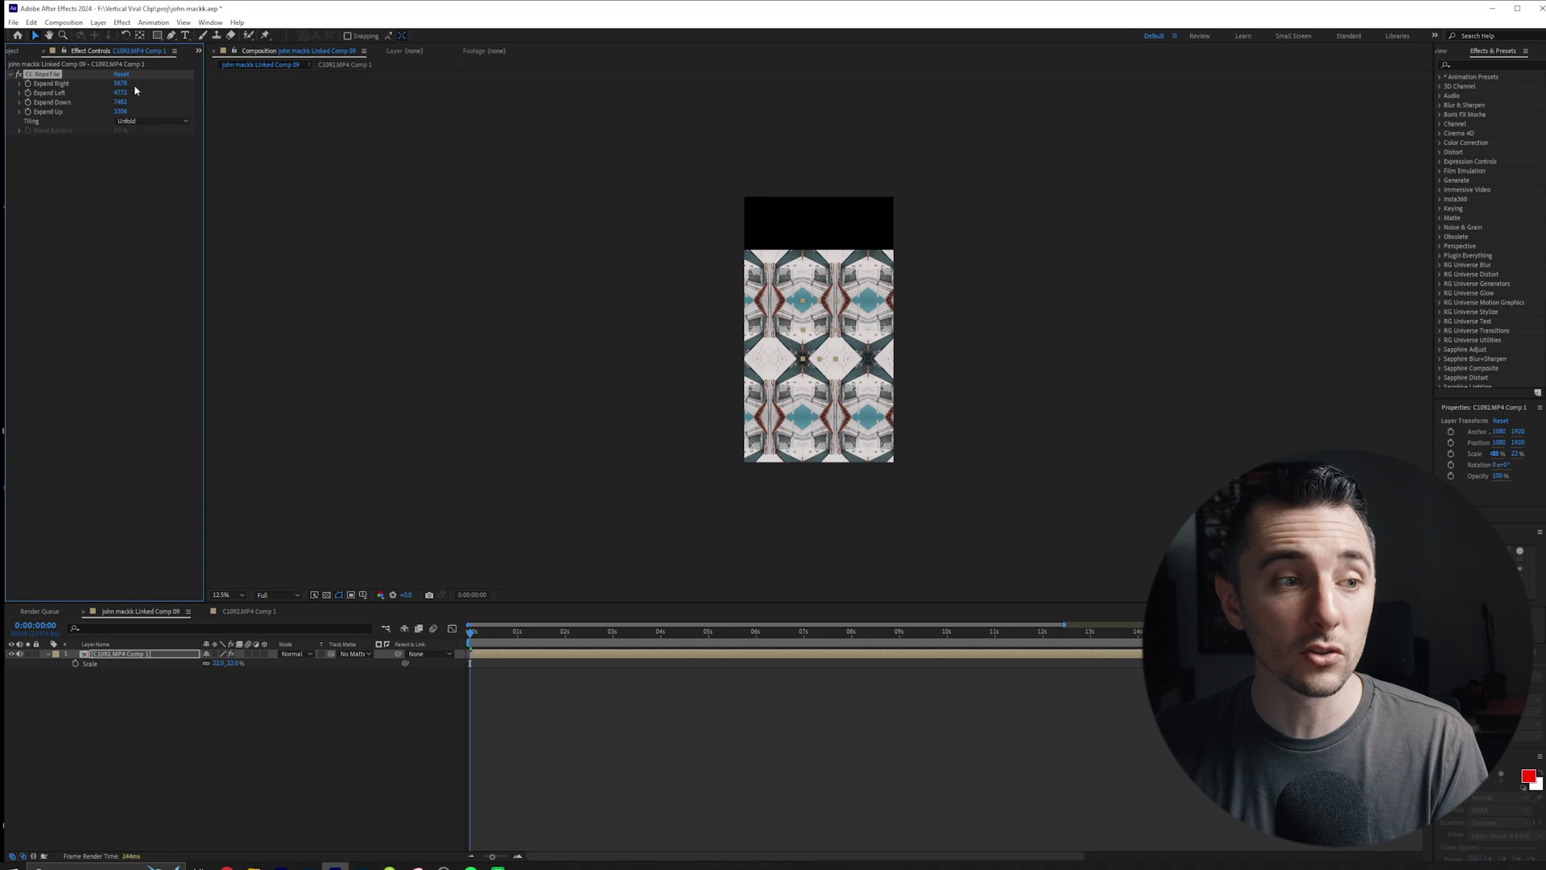
{"action": "left_click_drag", "start_coordinate": [204, 127], "coordinate": [265, 127]}
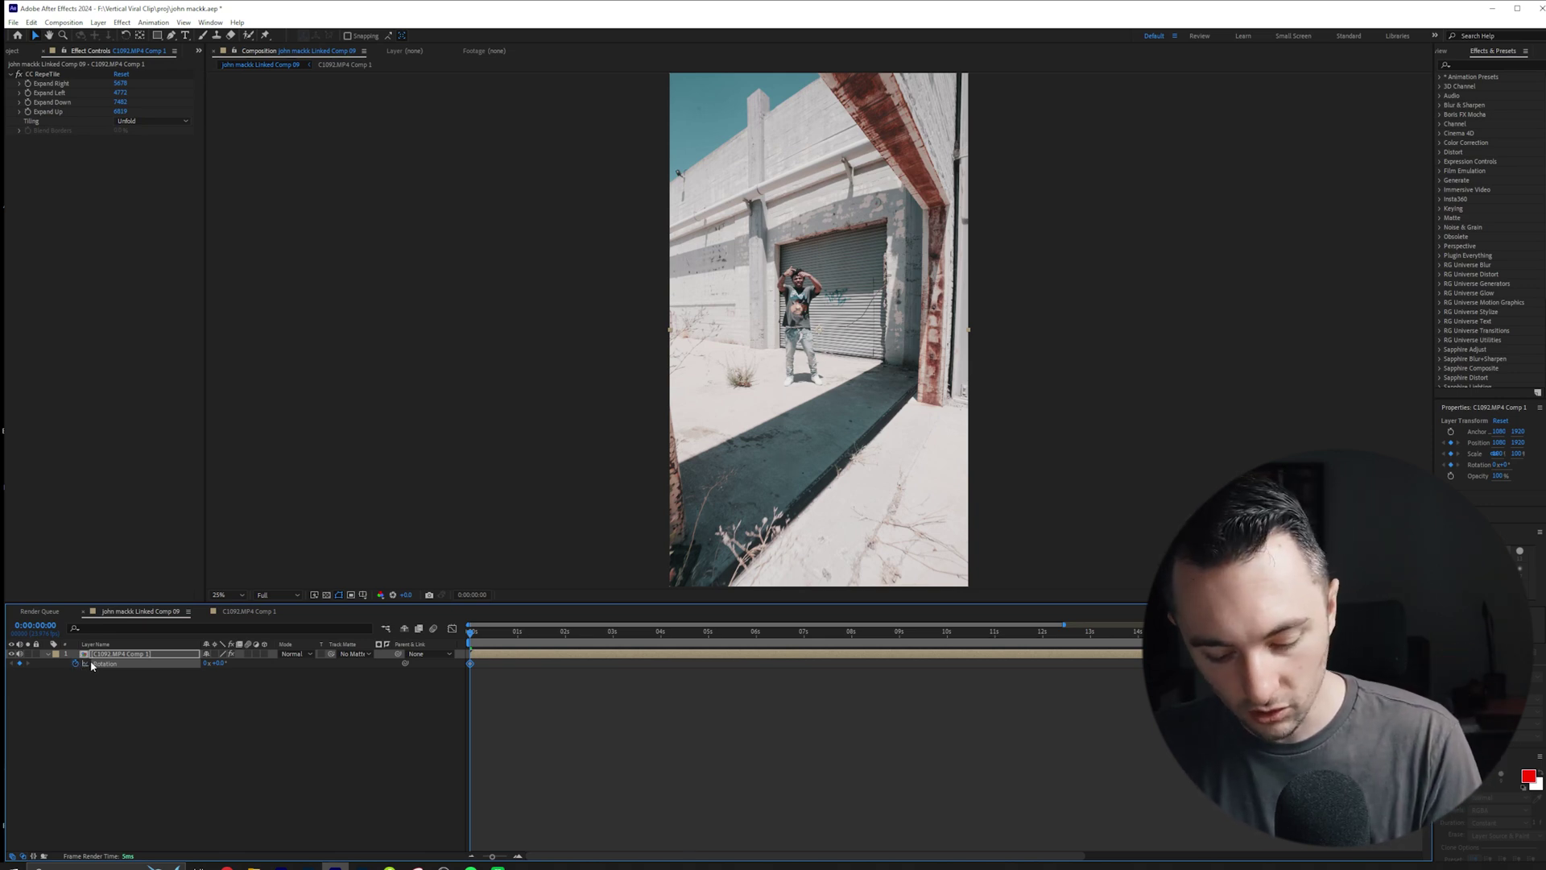
Show all of the layer's keyframed properties, move its position, scale and rotation keyframes to about 1.3 seconds, and apply Easy Ease
{"action": "key", "text": "s"}
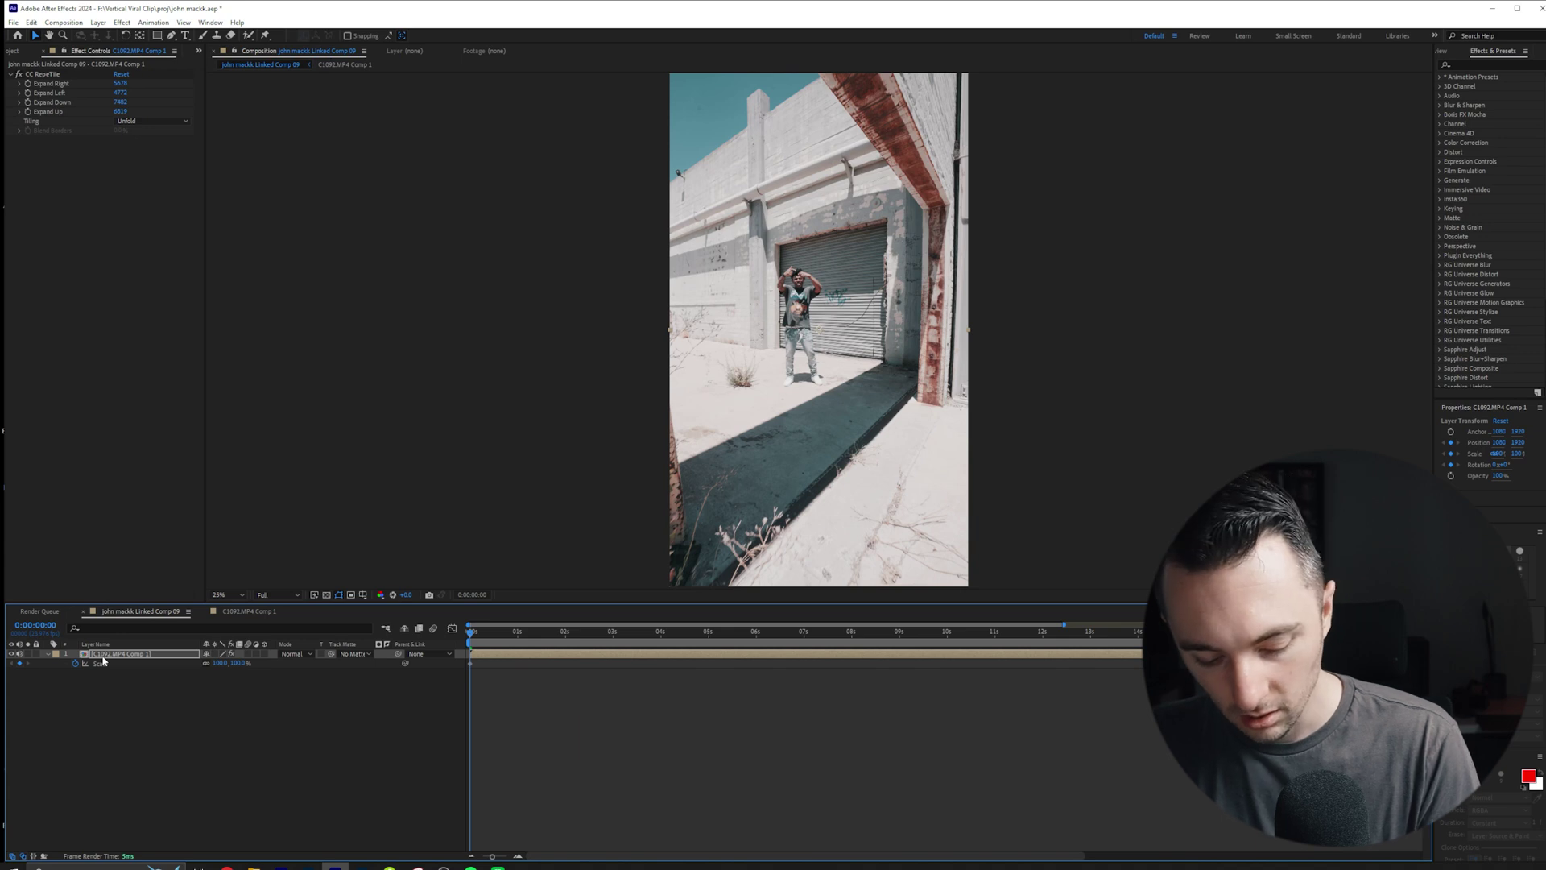
{"action": "key", "text": "r"}
{"action": "key", "text": "p"}
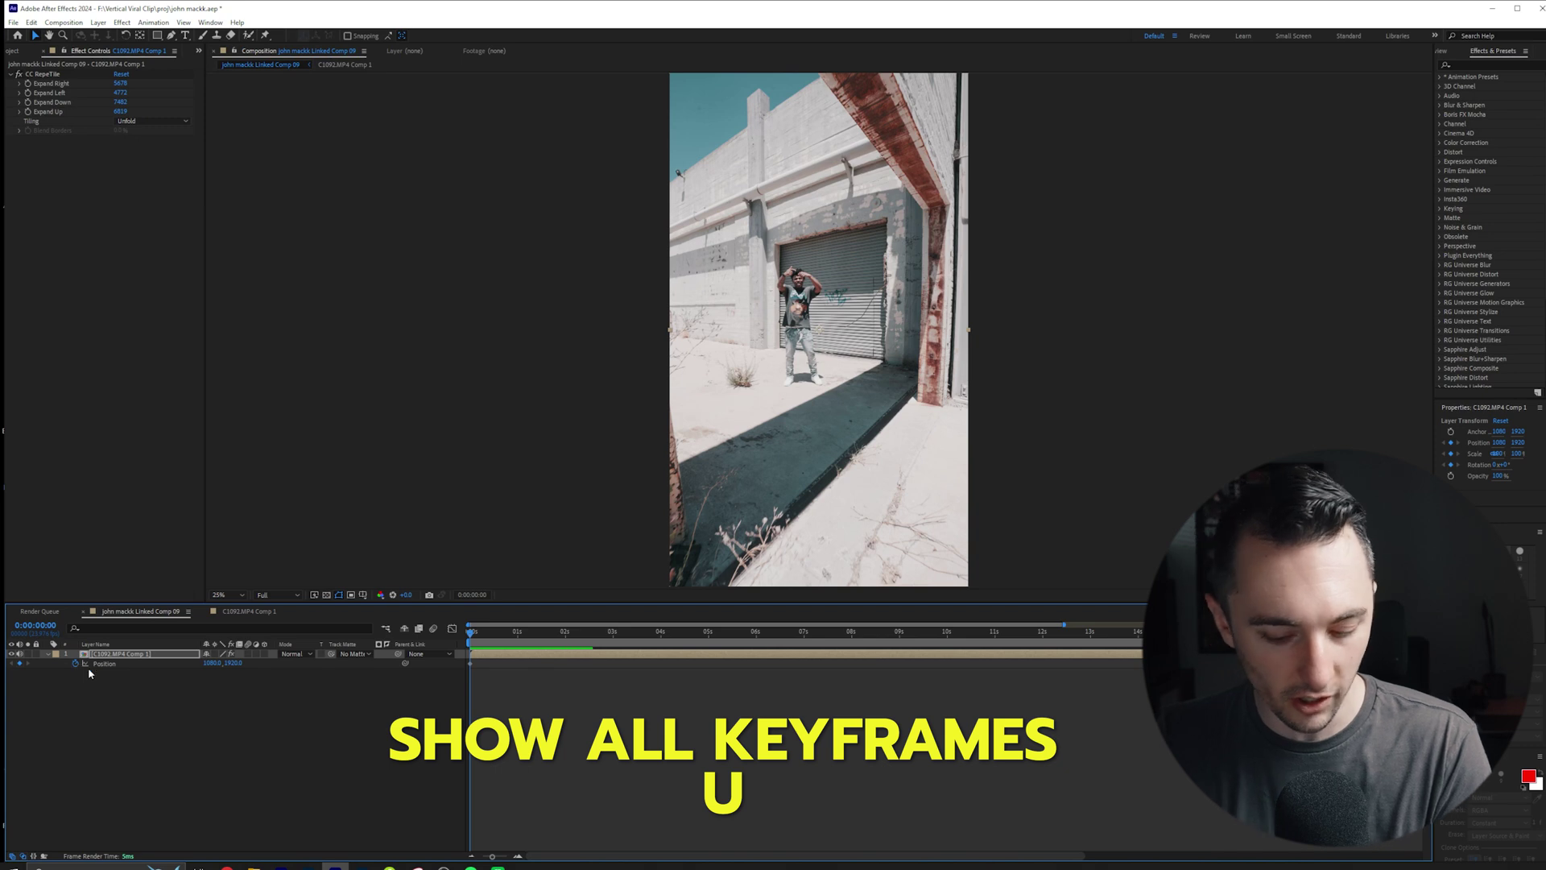
{"action": "key", "text": "u"}
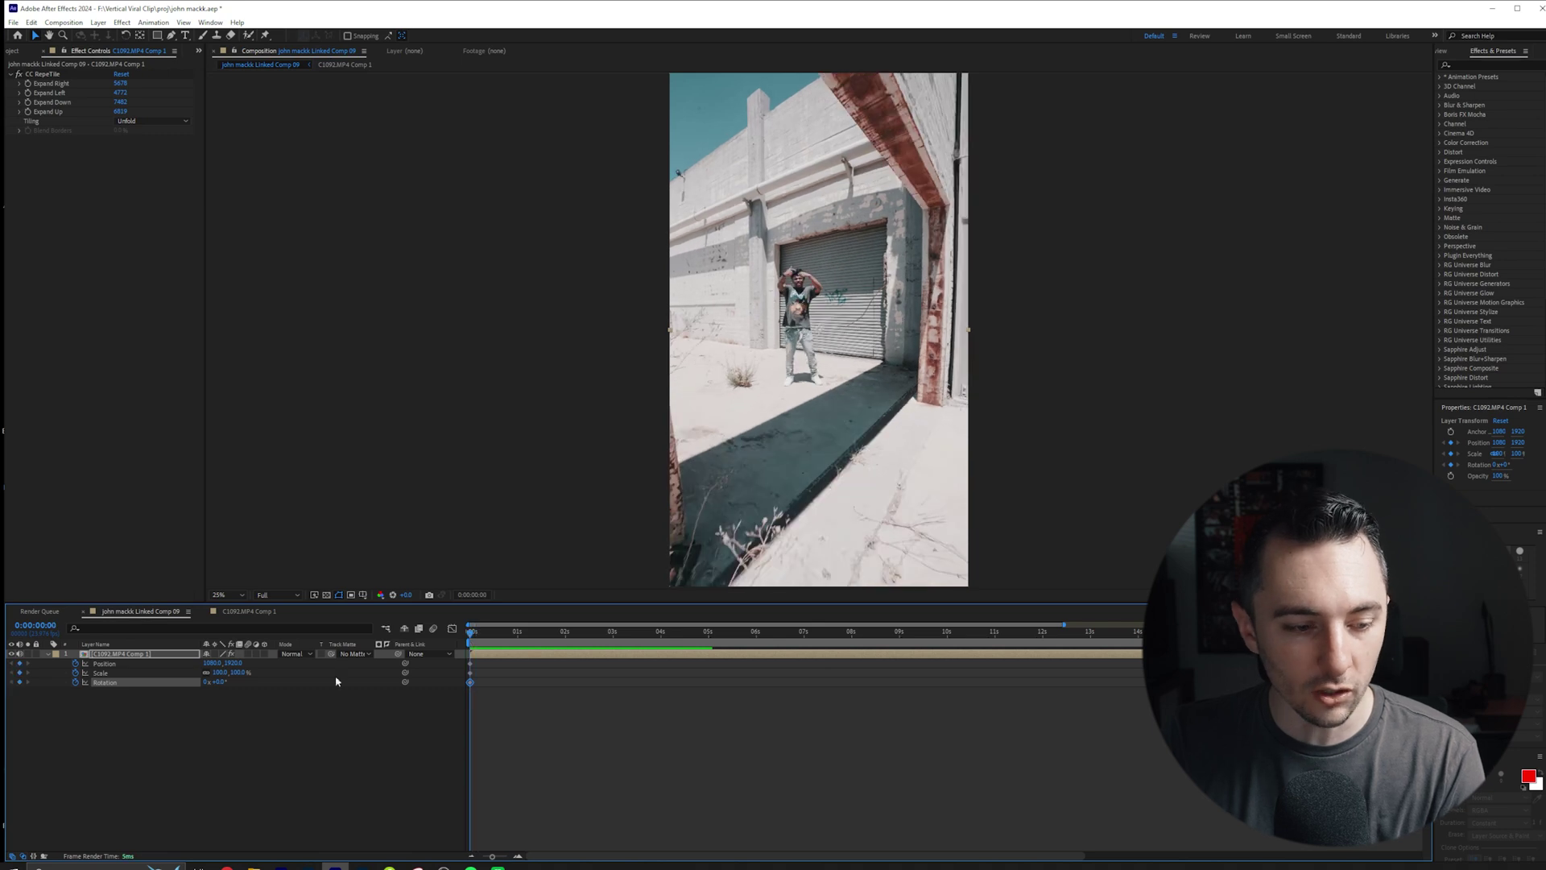
{"action": "left_click_drag", "start_coordinate": [486, 660], "coordinate": [533, 684]}
{"action": "key", "text": "F9"}
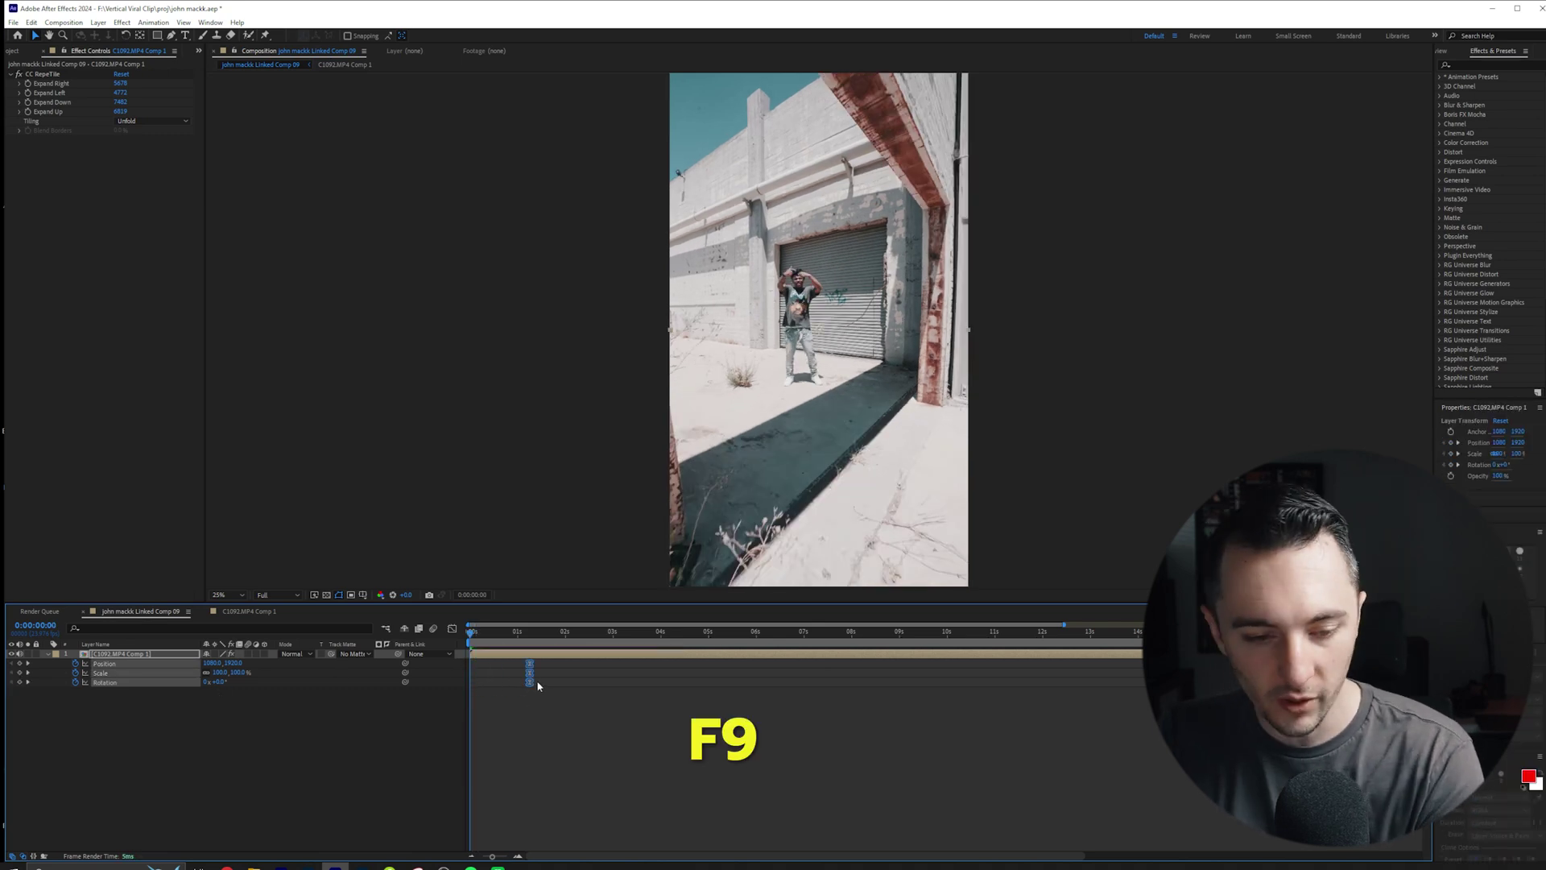
At the first frame, keyframe the layer's scale at about 30% and rotate it clockwise by about 31 degrees
{"action": "left_click", "coordinate": [225, 673]}
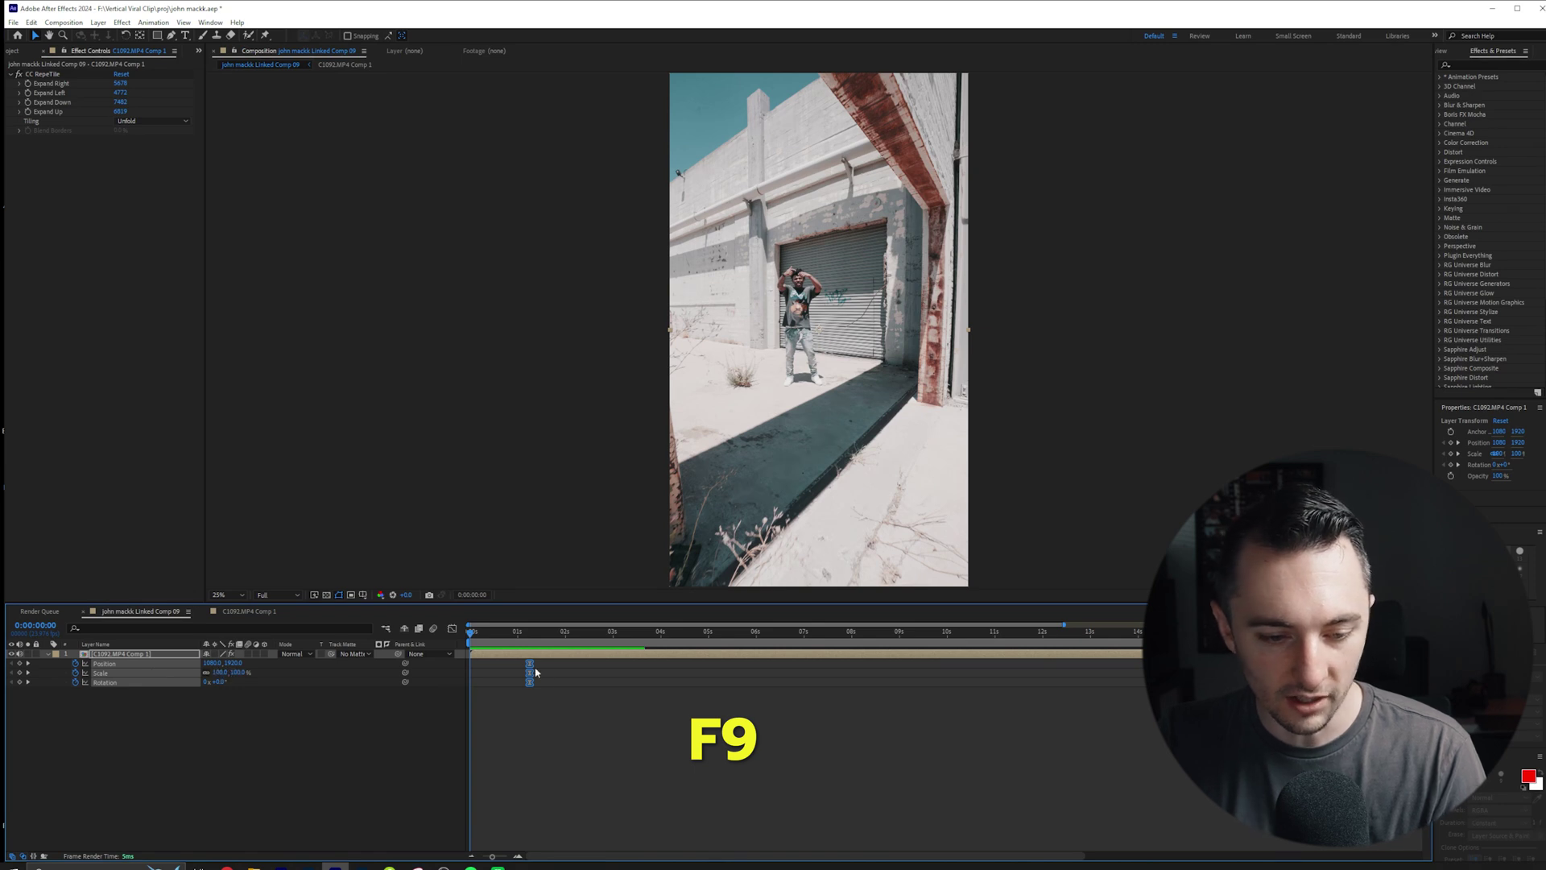
{"action": "type", "text": "7"}
{"action": "key", "text": "Return"}
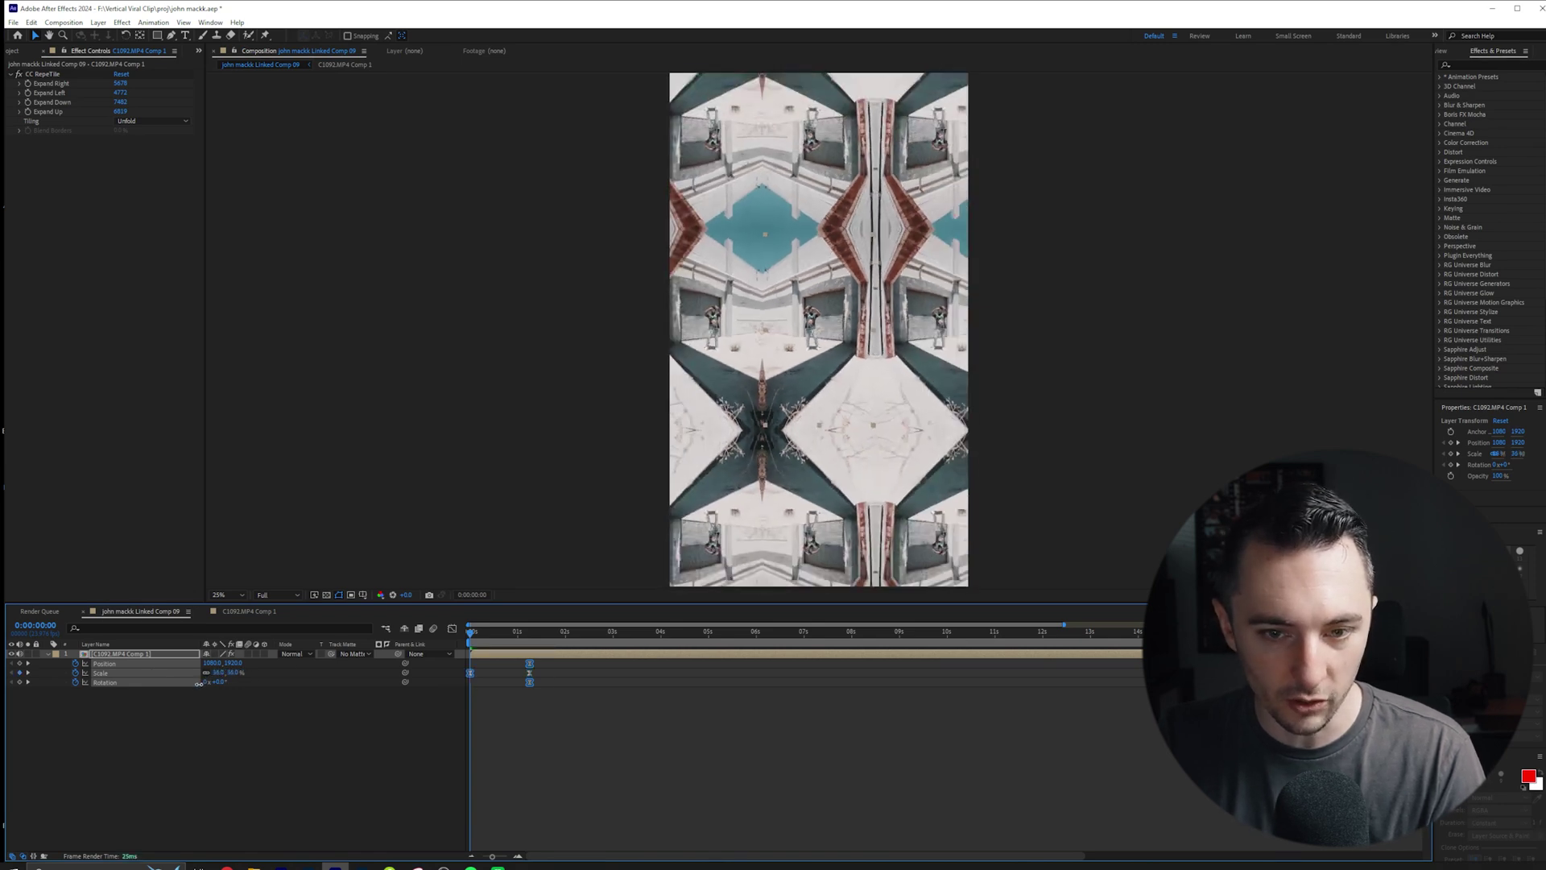
{"action": "left_click_drag", "start_coordinate": [194, 691], "coordinate": [235, 680]}
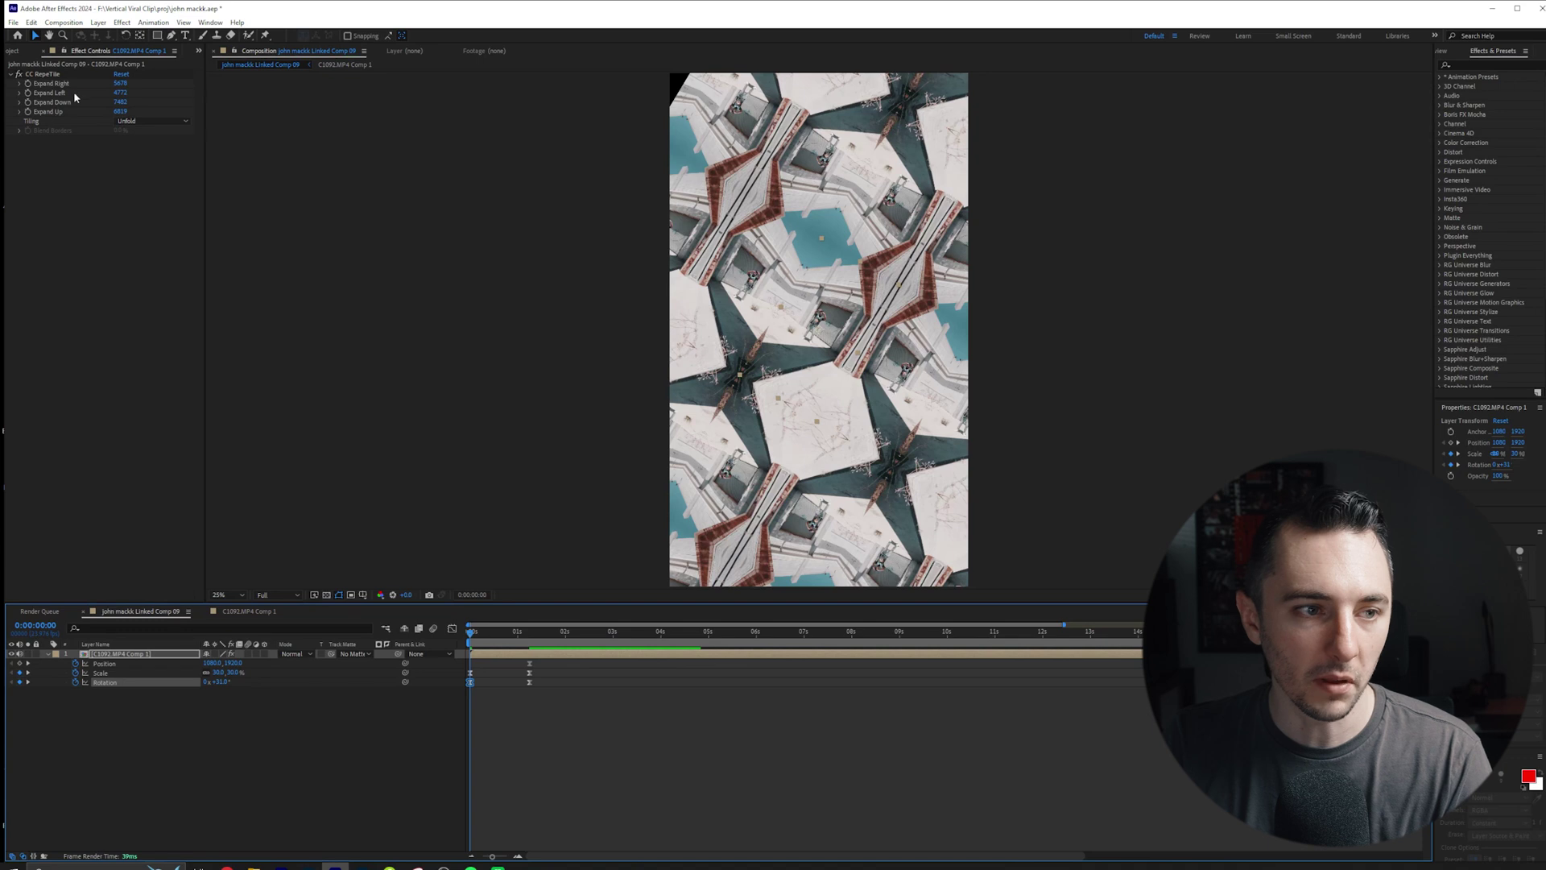
Increase CC RepeTile's Expand Left until the empty upper-left corner is covered, and preview the move
{"action": "left_click_drag", "start_coordinate": [127, 97], "coordinate": [186, 97]}
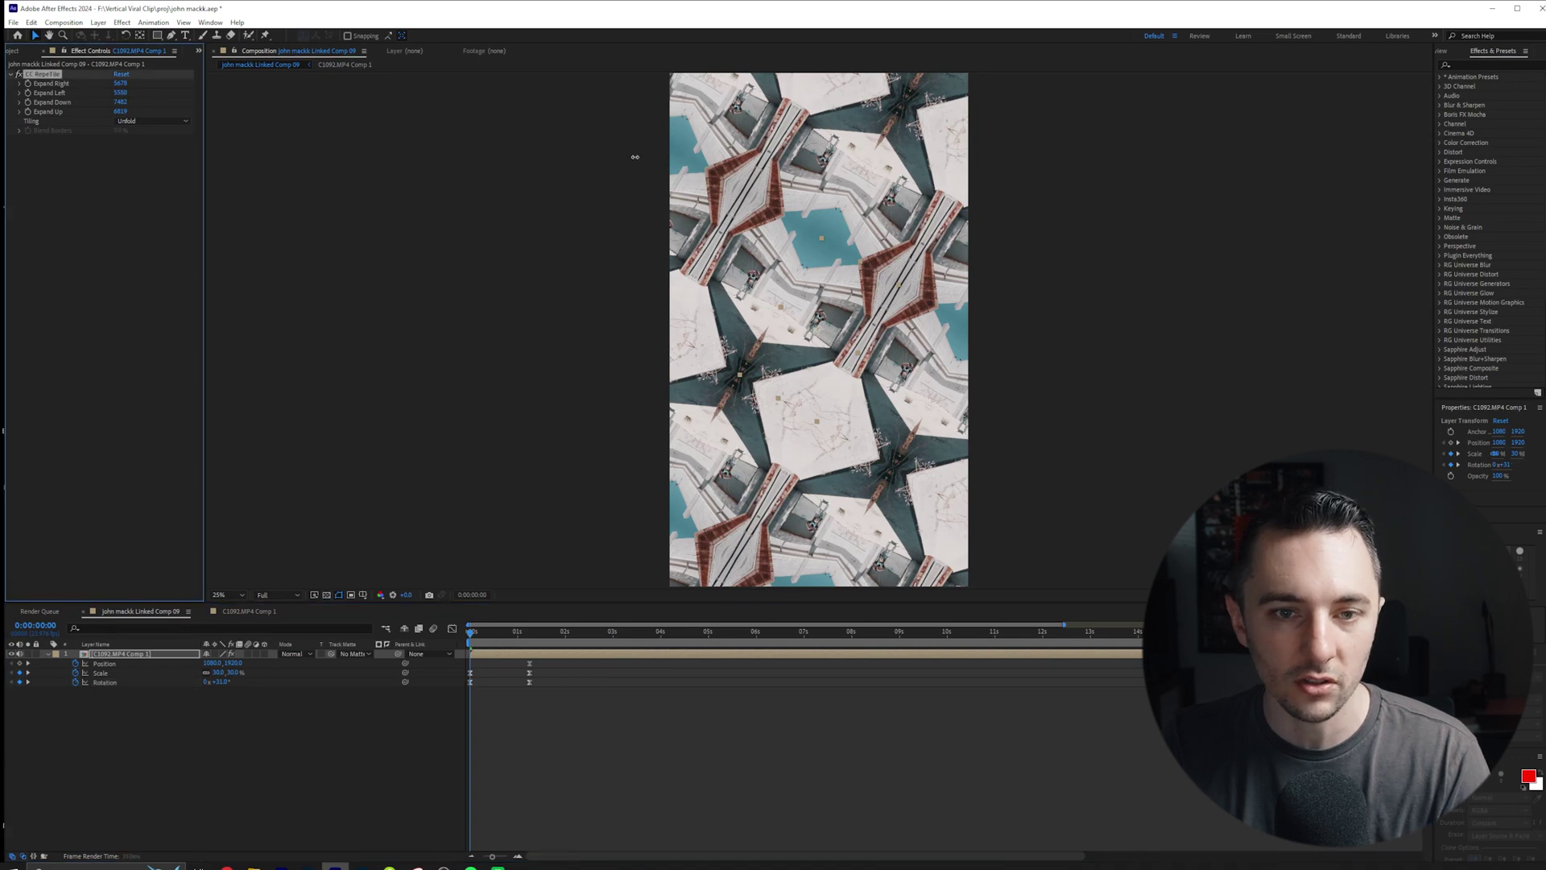
{"action": "left_click", "coordinate": [482, 726]}
{"action": "key", "text": "space"}
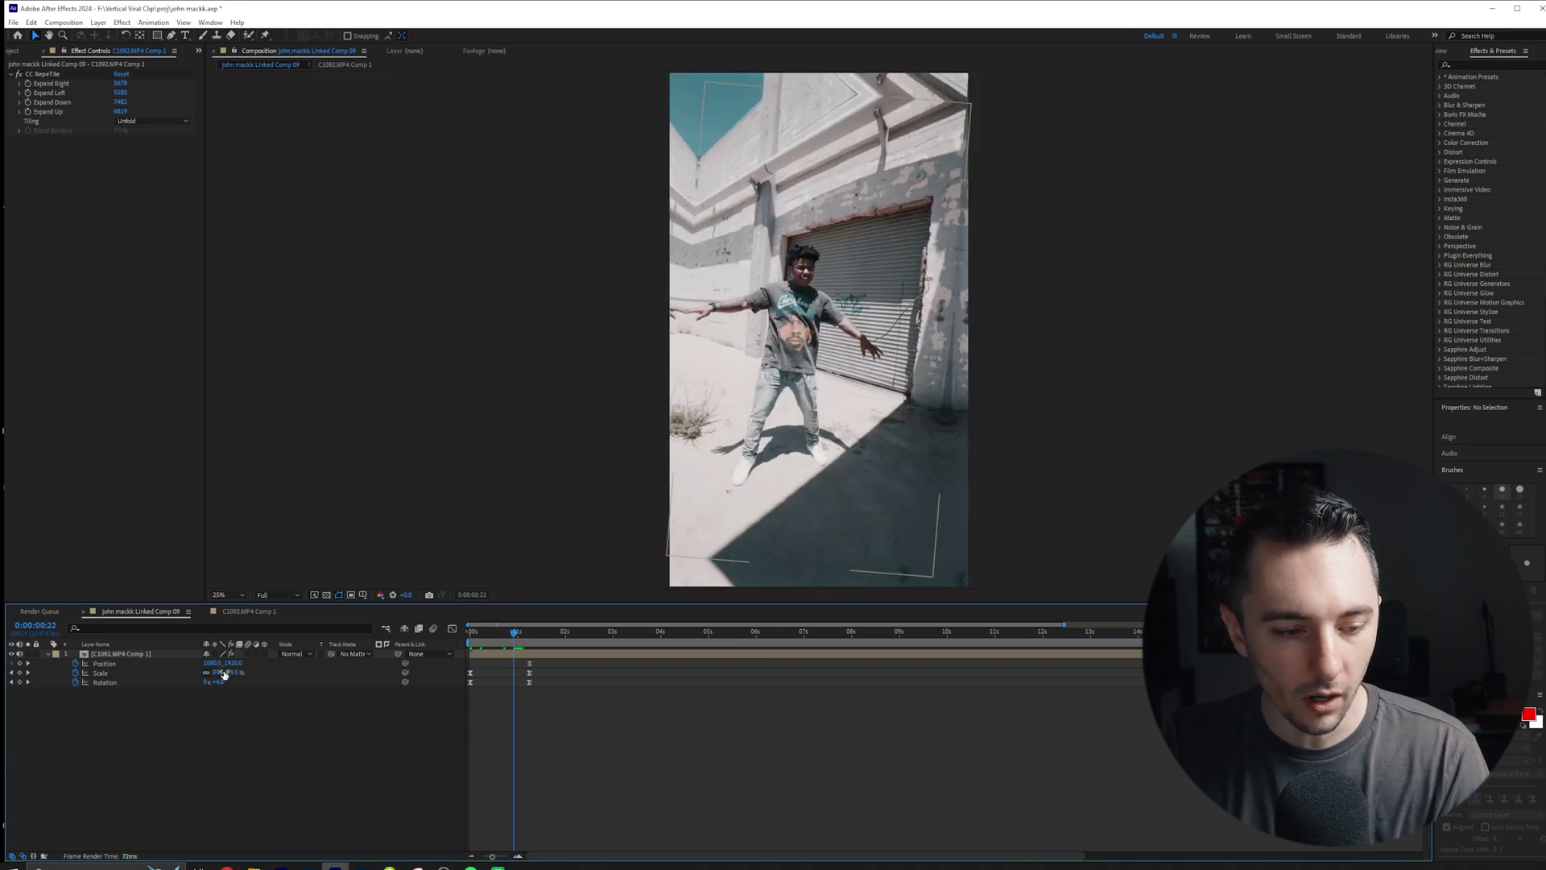
At 0:00:00:22, keyframe scale at about 165%, position at about 1464, 2060 and rotation at about -20 degrees, and preview from the start
{"action": "left_click_drag", "start_coordinate": [220, 674], "coordinate": [282, 673]}
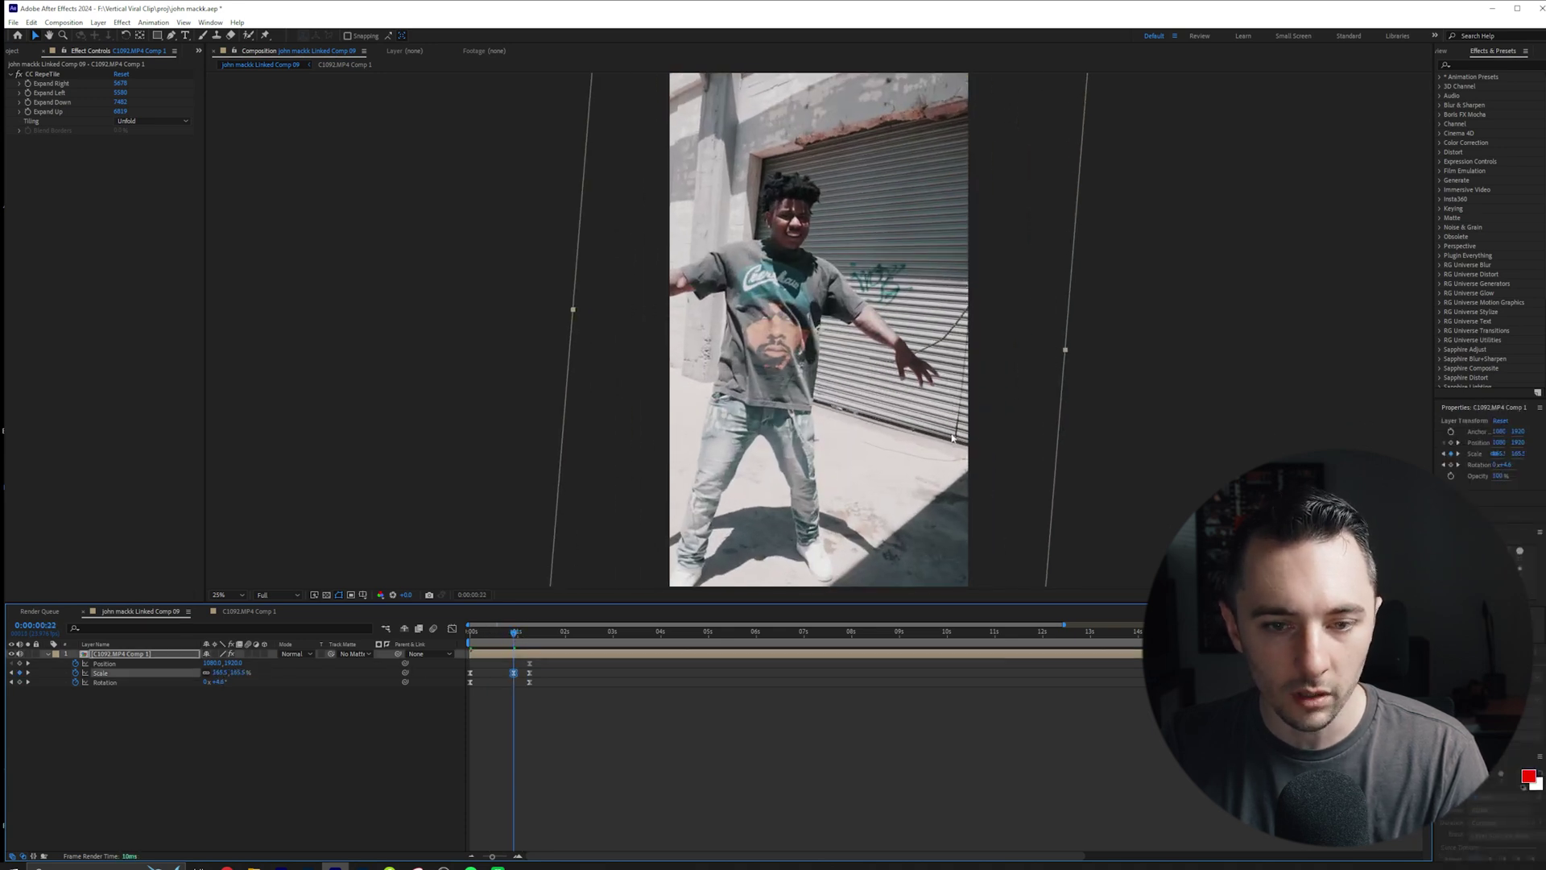
{"action": "left_click_drag", "start_coordinate": [855, 391], "coordinate": [909, 410]}
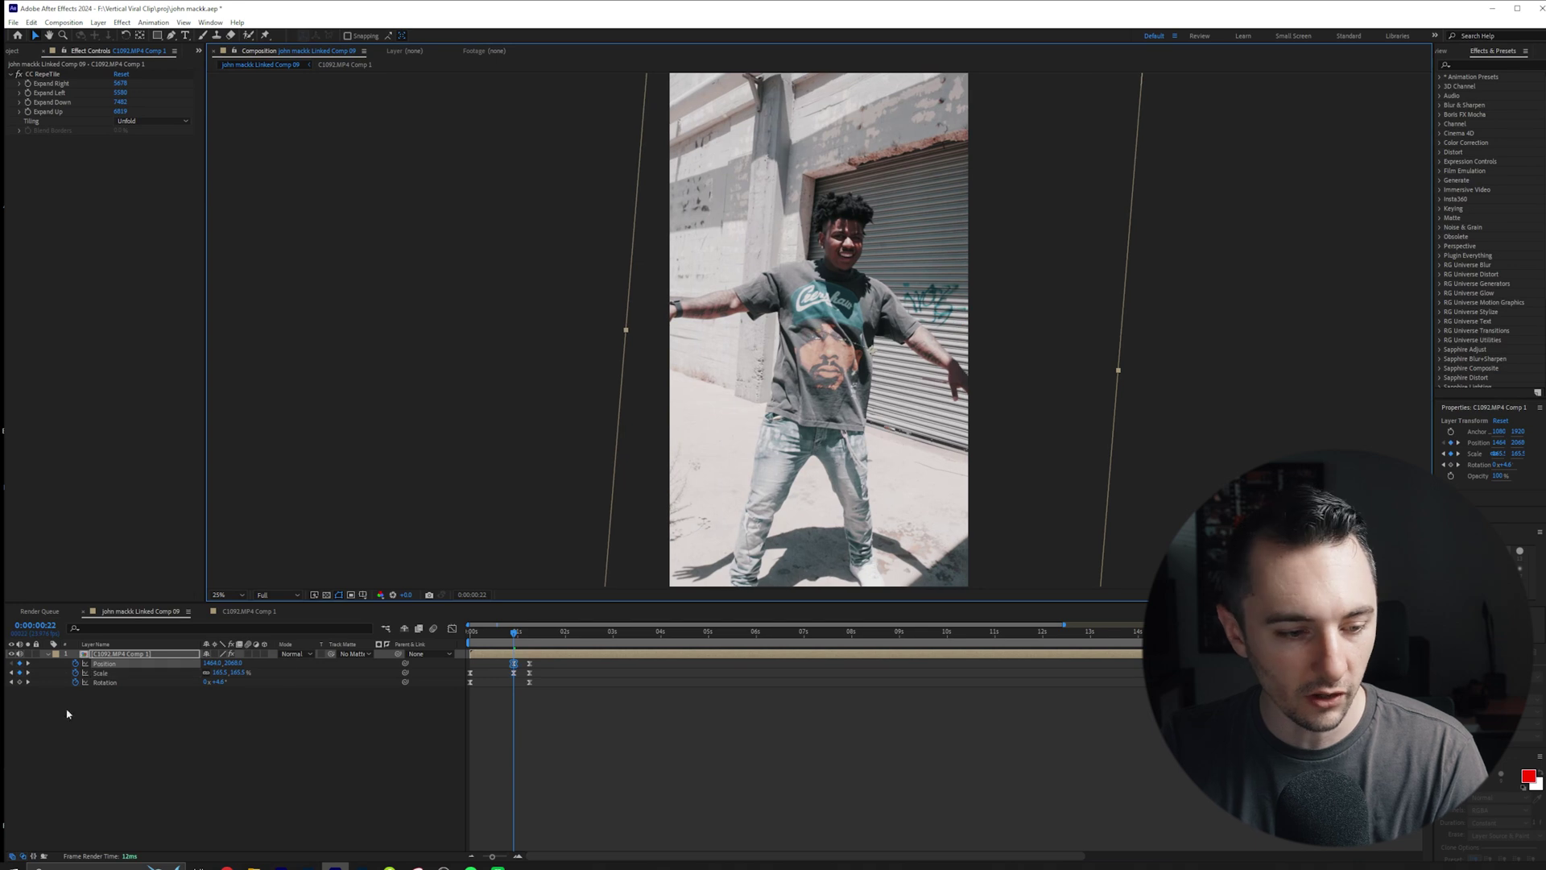
{"action": "left_click_drag", "start_coordinate": [220, 683], "coordinate": [199, 682]}
{"action": "left_click_drag", "start_coordinate": [556, 657], "coordinate": [519, 695]}
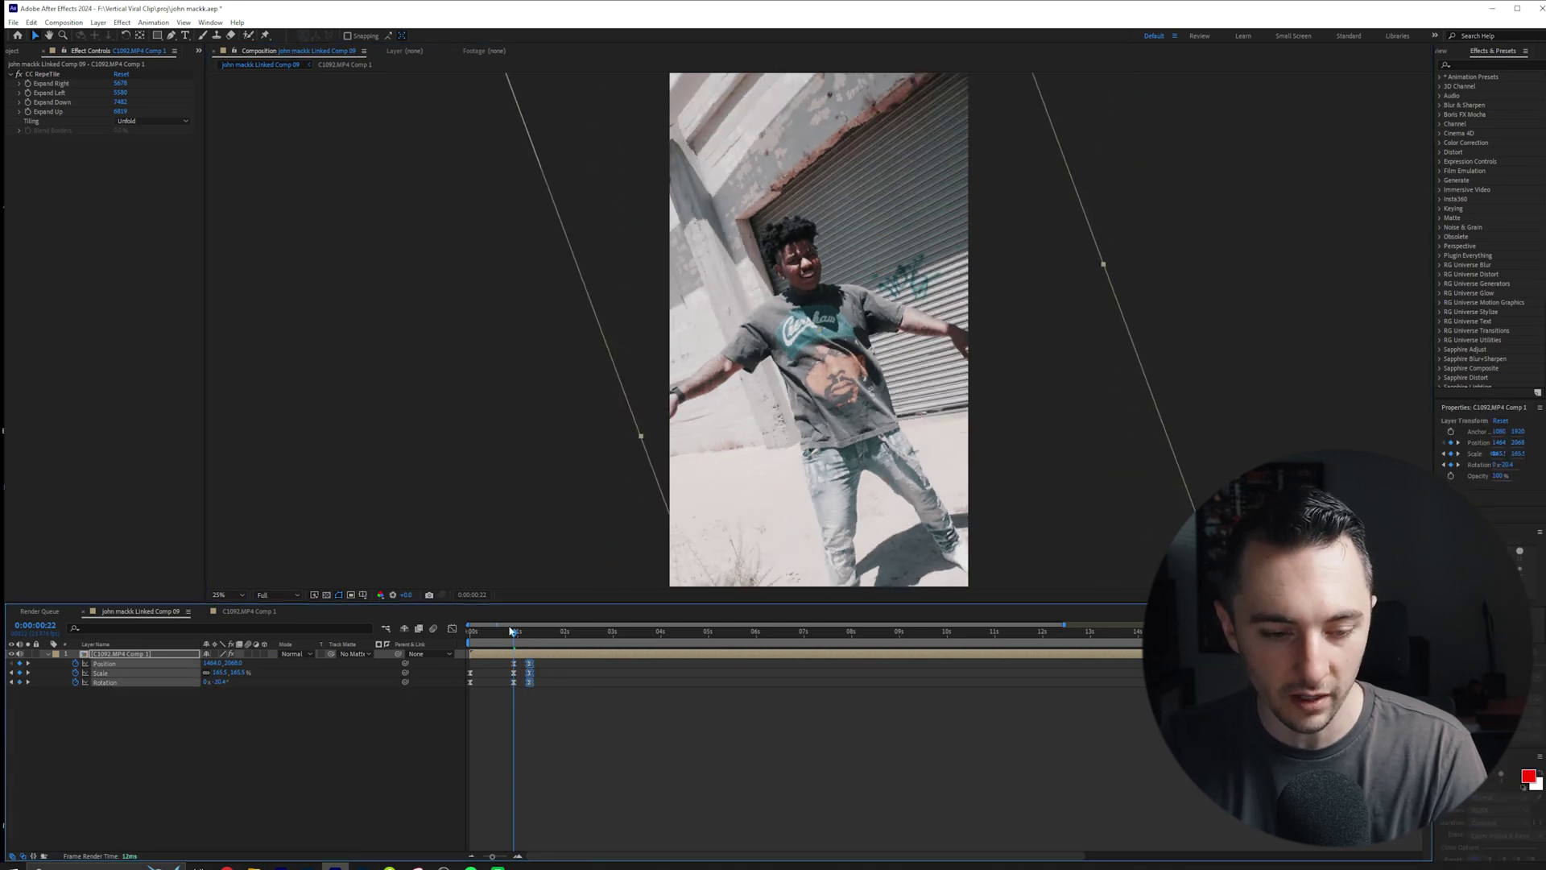
{"action": "key", "text": "Home"}
{"action": "key", "text": "space"}
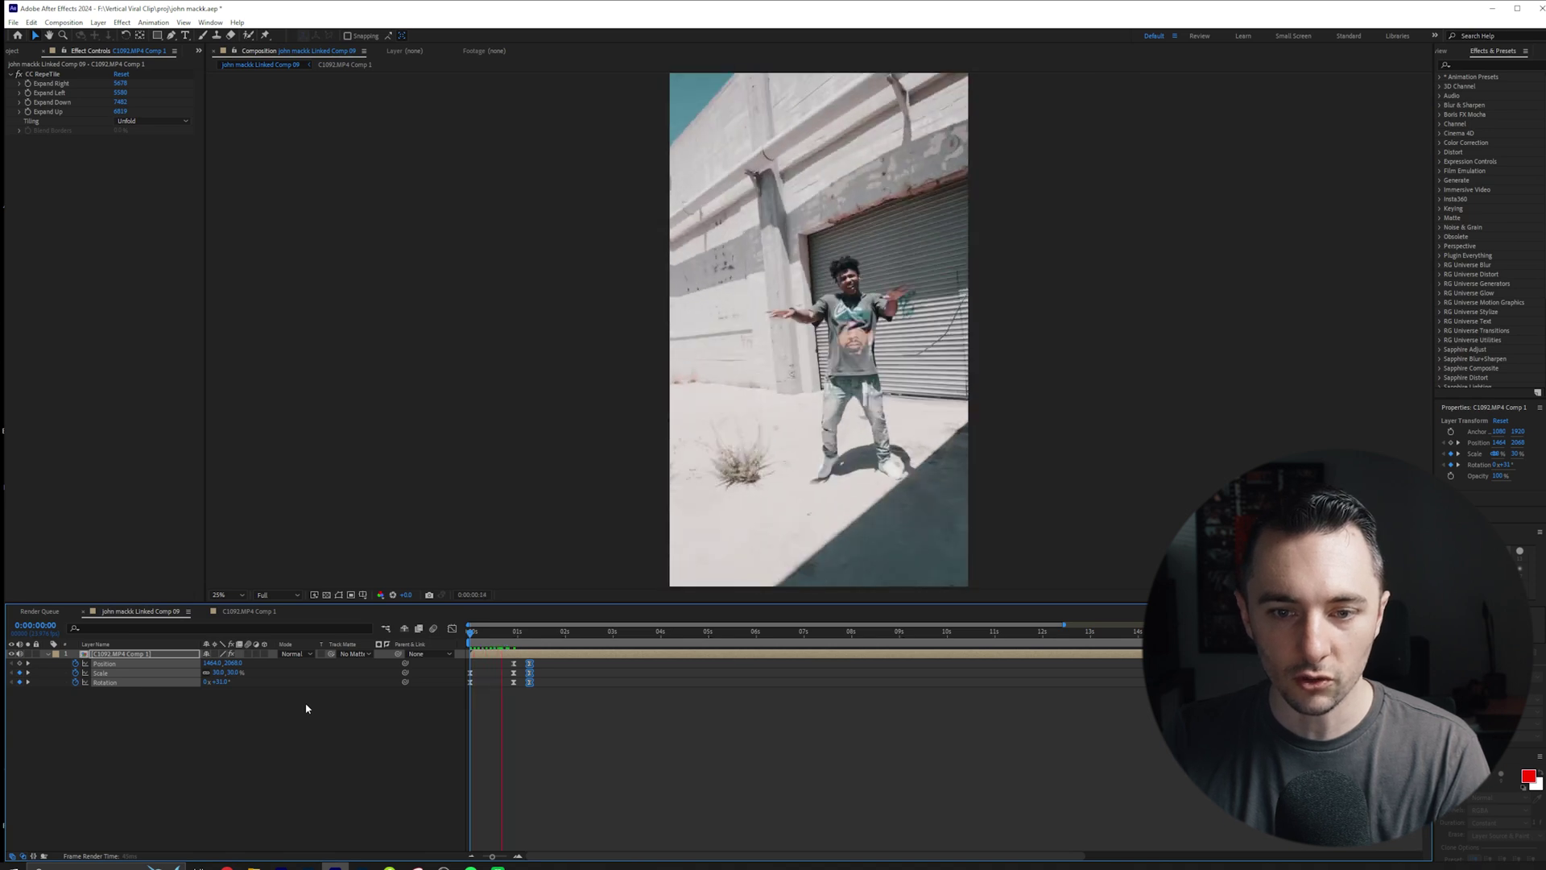
{"action": "key", "text": "space"}
Try delaying the final position, scale and rotation keyframes to about 1.7 seconds and preview the slower move
{"action": "left_click_drag", "start_coordinate": [530, 682], "coordinate": [557, 685]}
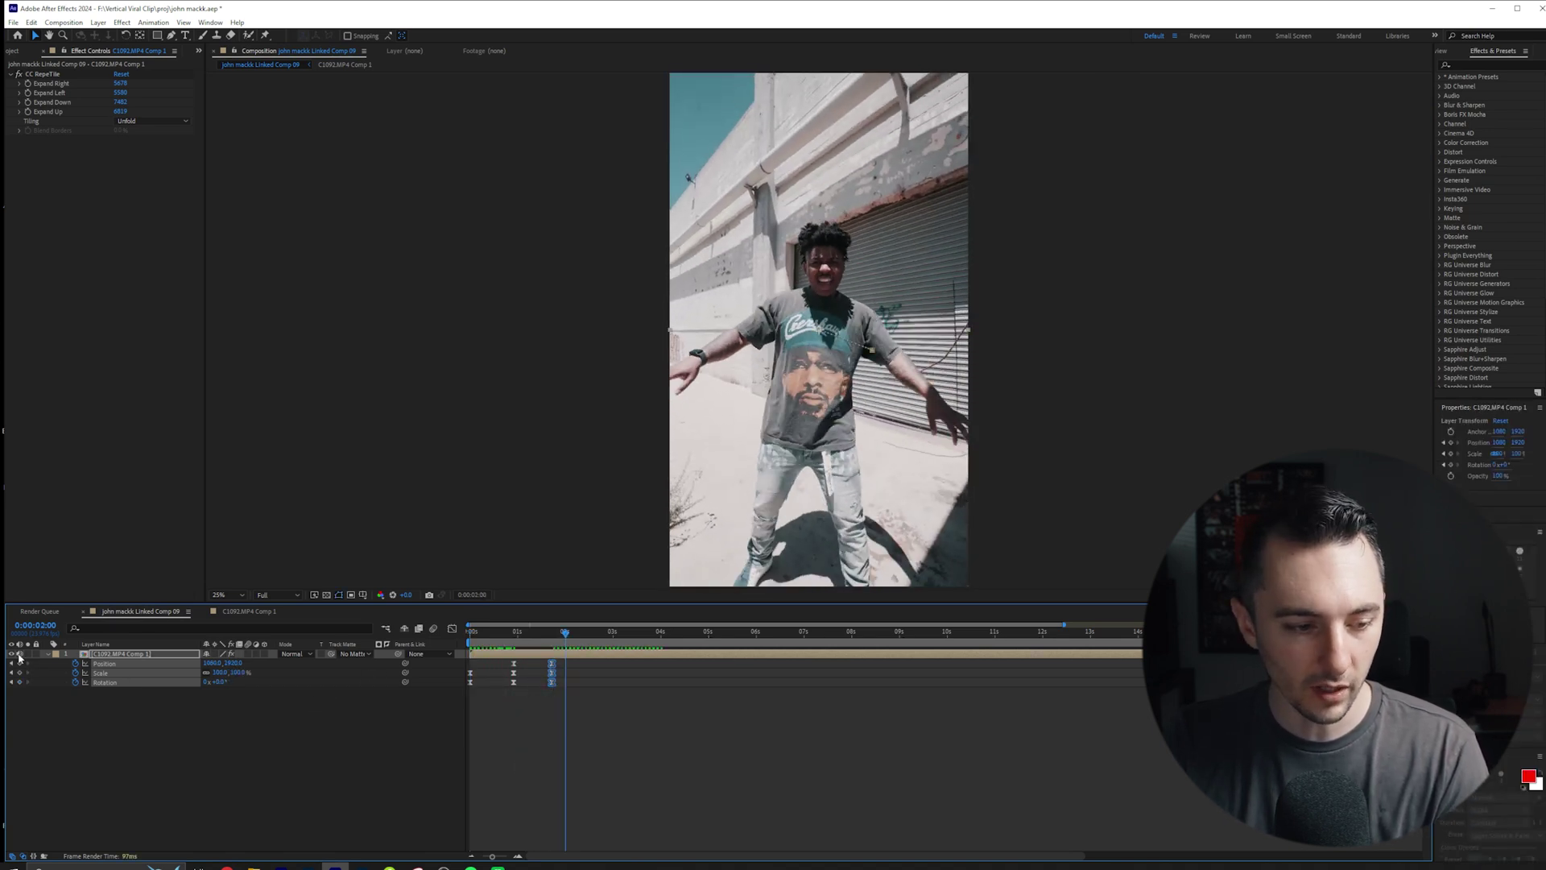
{"action": "left_click", "coordinate": [473, 636]}
{"action": "key", "text": "space"}
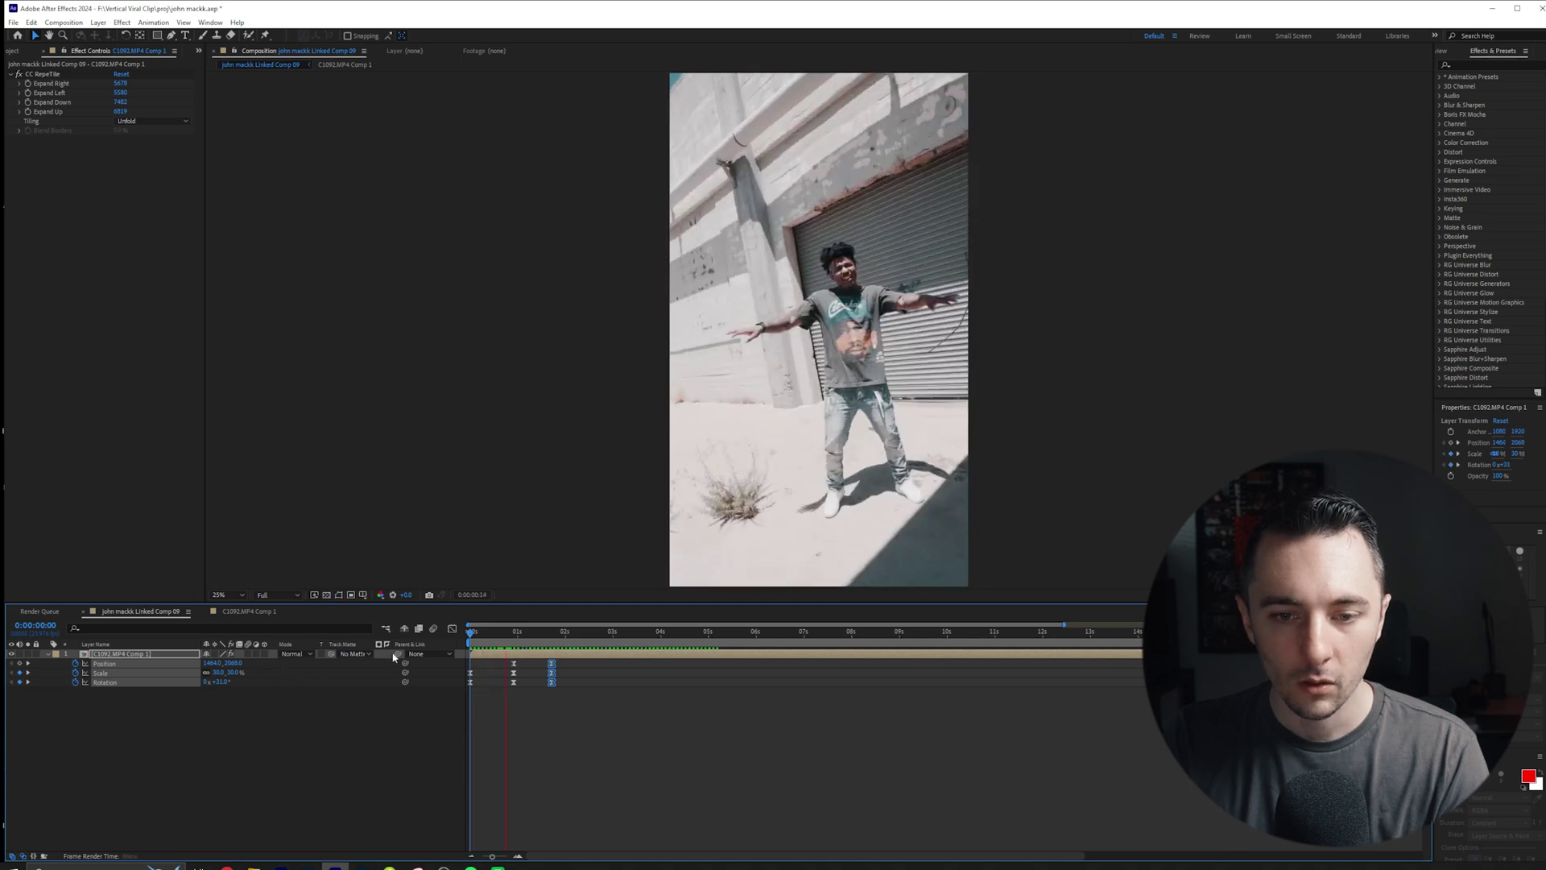
{"action": "key", "text": "space"}
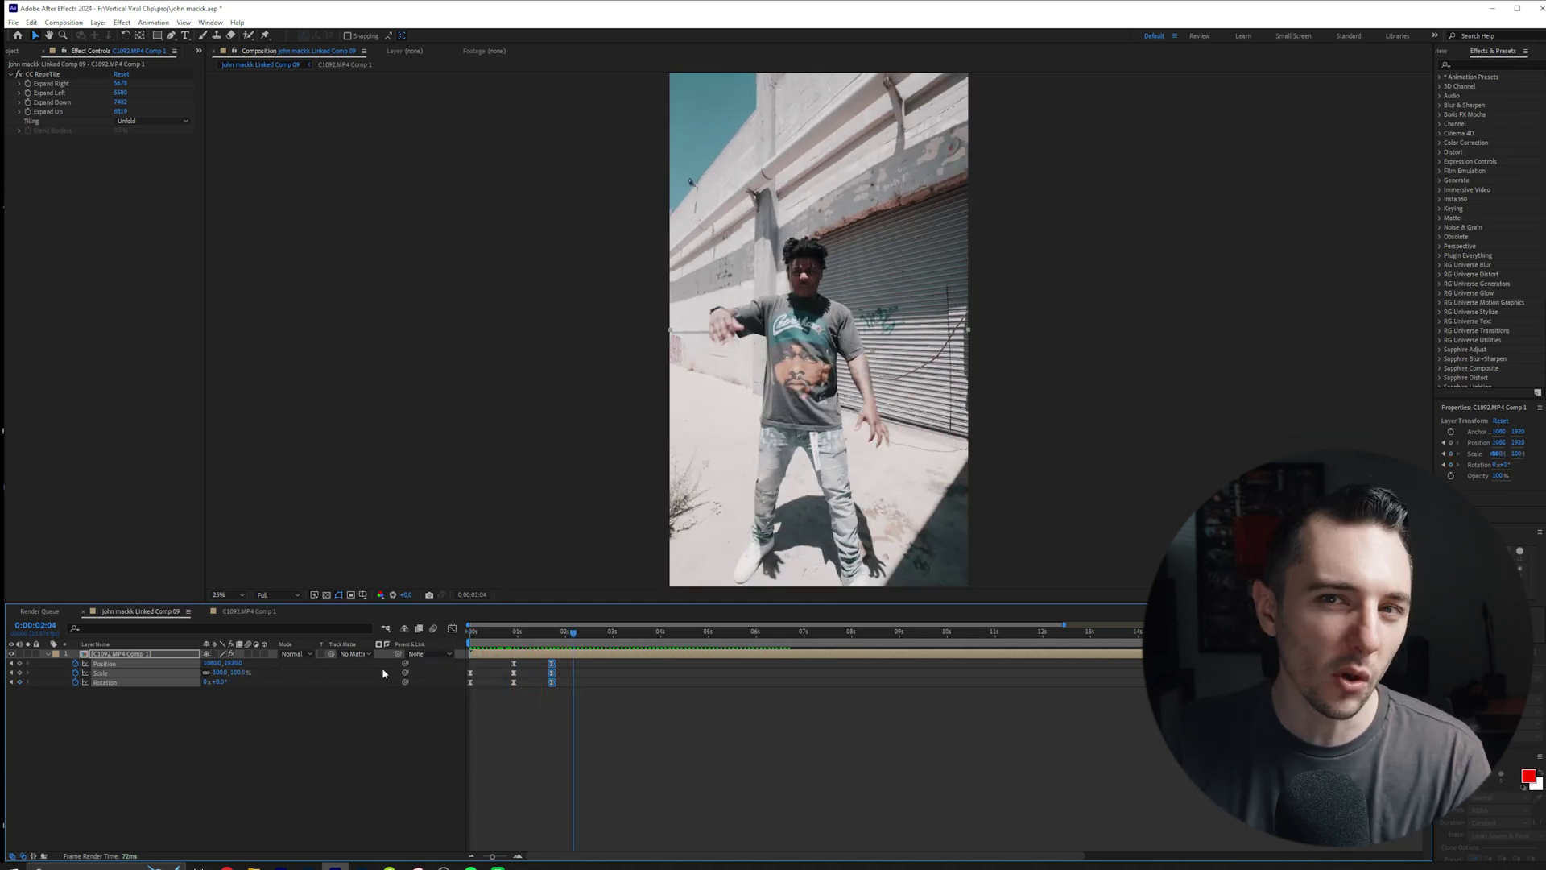
Enable motion blur for the precomposed layer and preview the animation from the start
{"action": "left_click", "coordinate": [249, 656]}
{"action": "left_click_drag", "start_coordinate": [556, 632], "coordinate": [364, 660]}
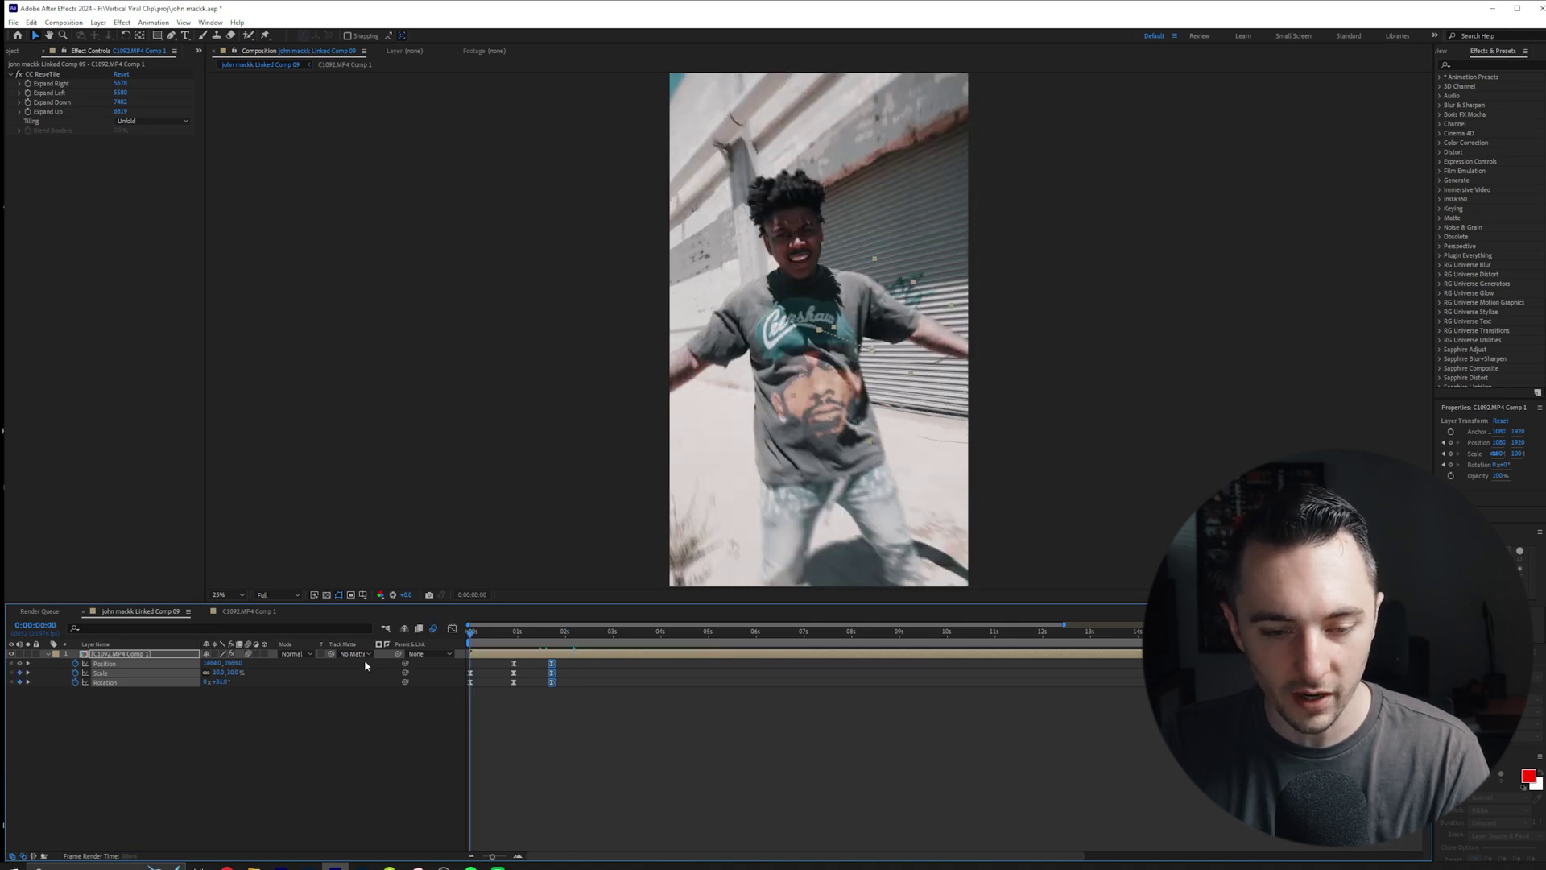
{"action": "key", "text": "space"}
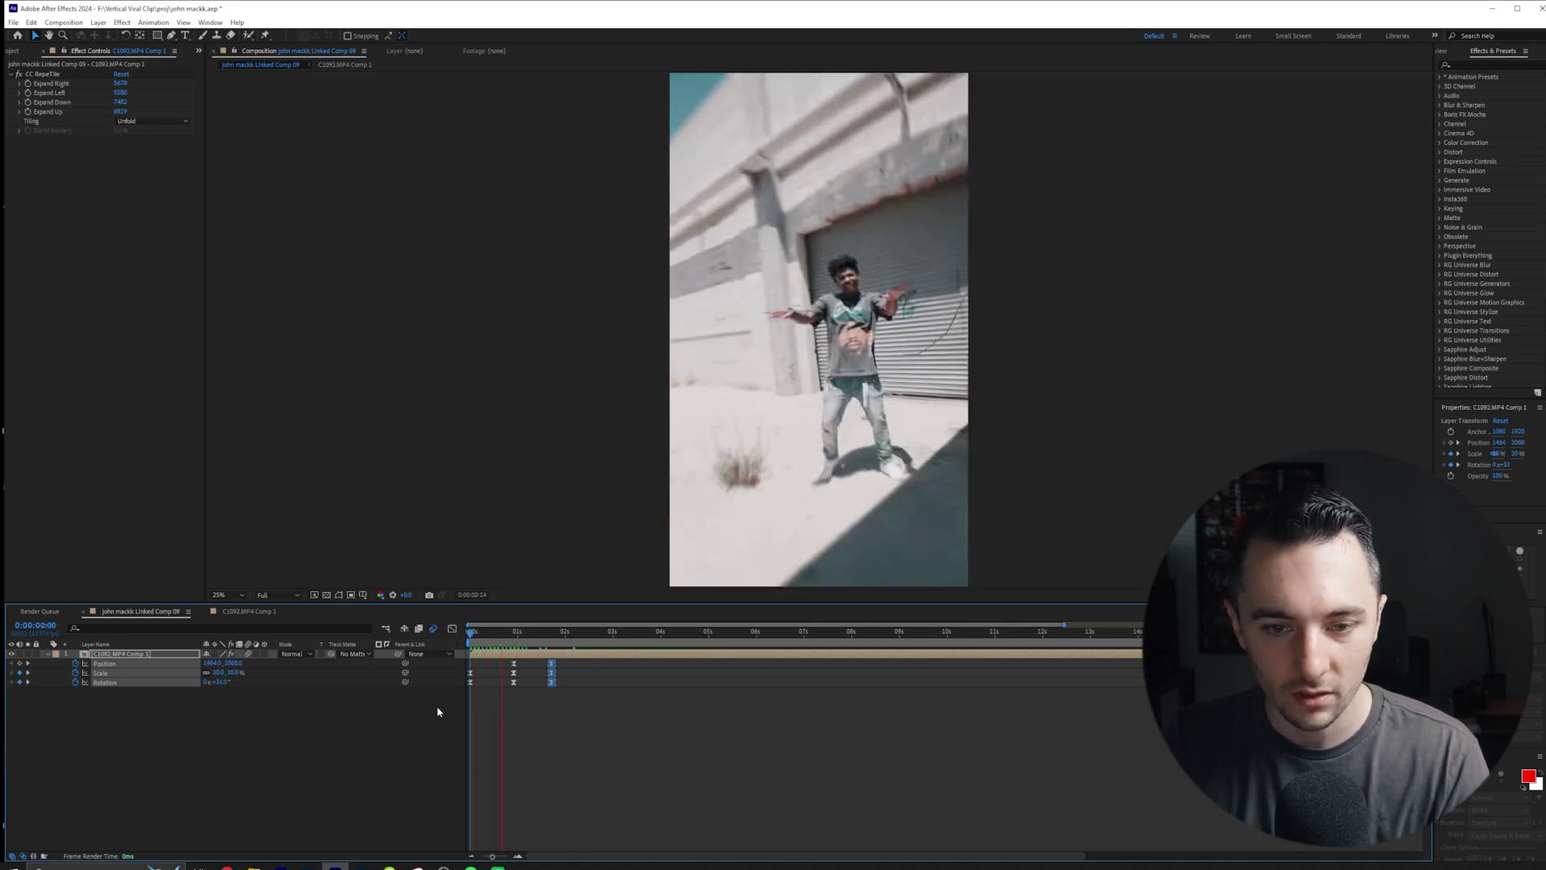
{"action": "key", "text": "space"}
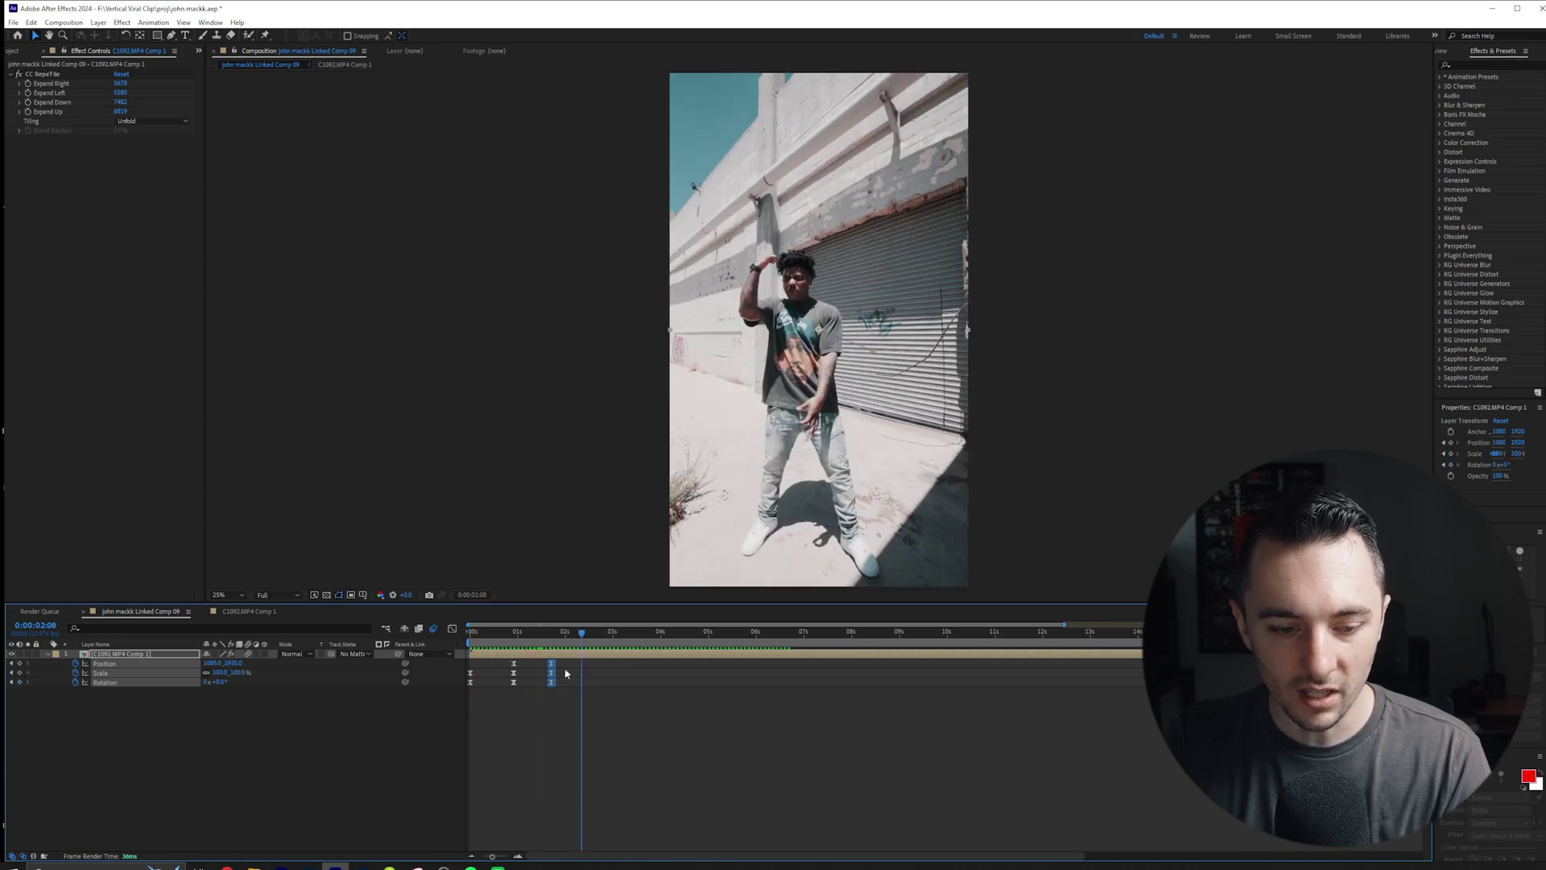
Move the final position, scale and rotation keyframes to about 1.3 seconds and preview the faster move
{"action": "left_click_drag", "start_coordinate": [552, 682], "coordinate": [532, 685]}
{"action": "key", "text": "Home"}
{"action": "key", "text": "space"}
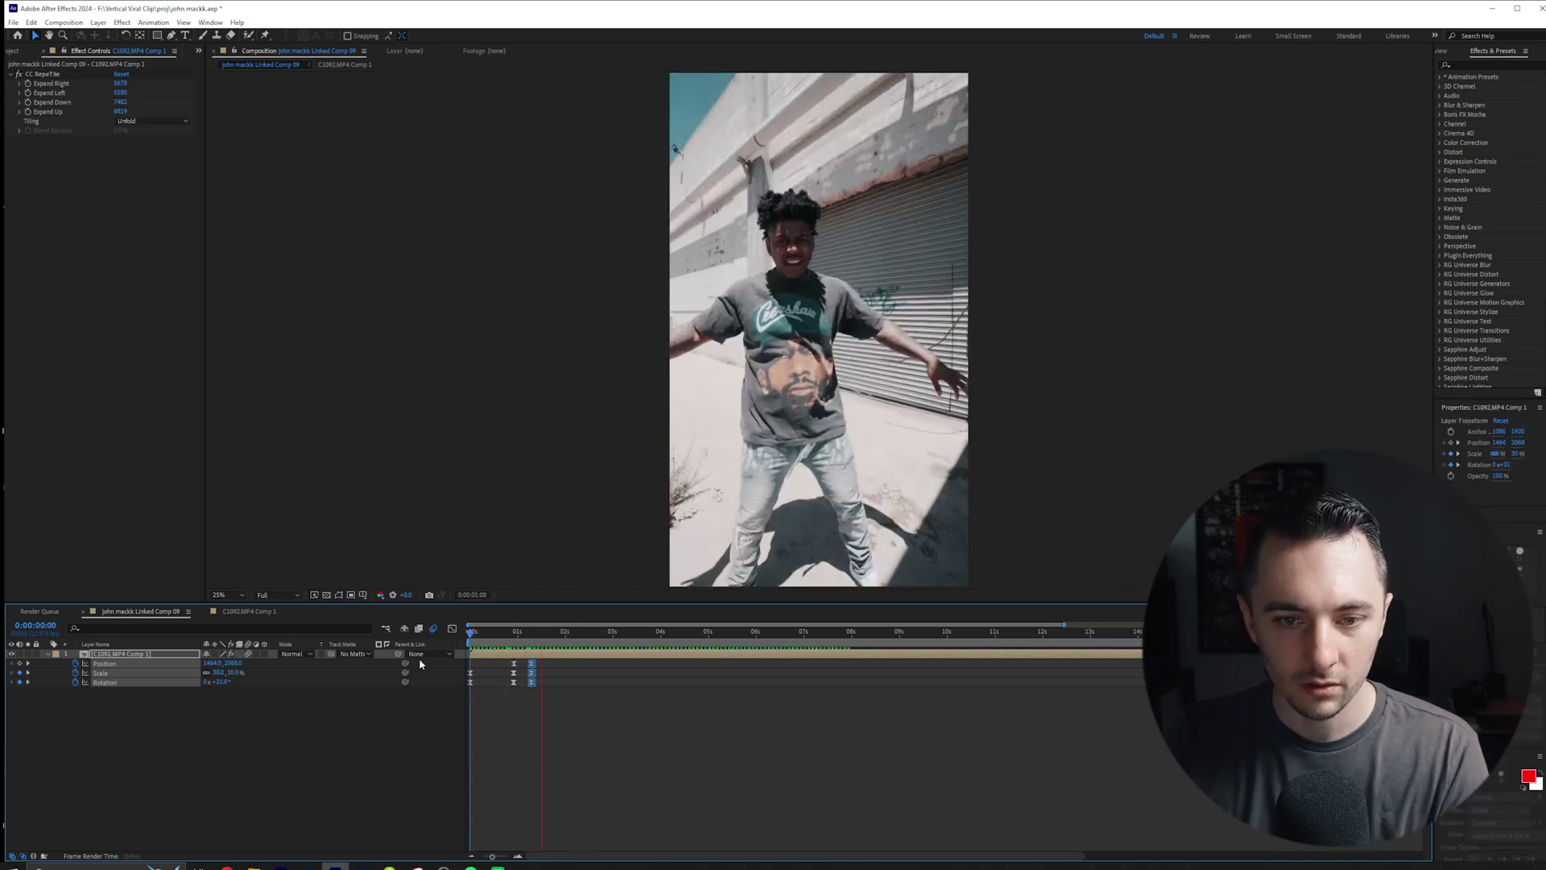
{"action": "key", "text": "space"}
At the first frame, increase CC RepeTile's Expand Left further to fill the black upper-left corner, and play the animation
{"action": "left_click_drag", "start_coordinate": [491, 640], "coordinate": [465, 647]}
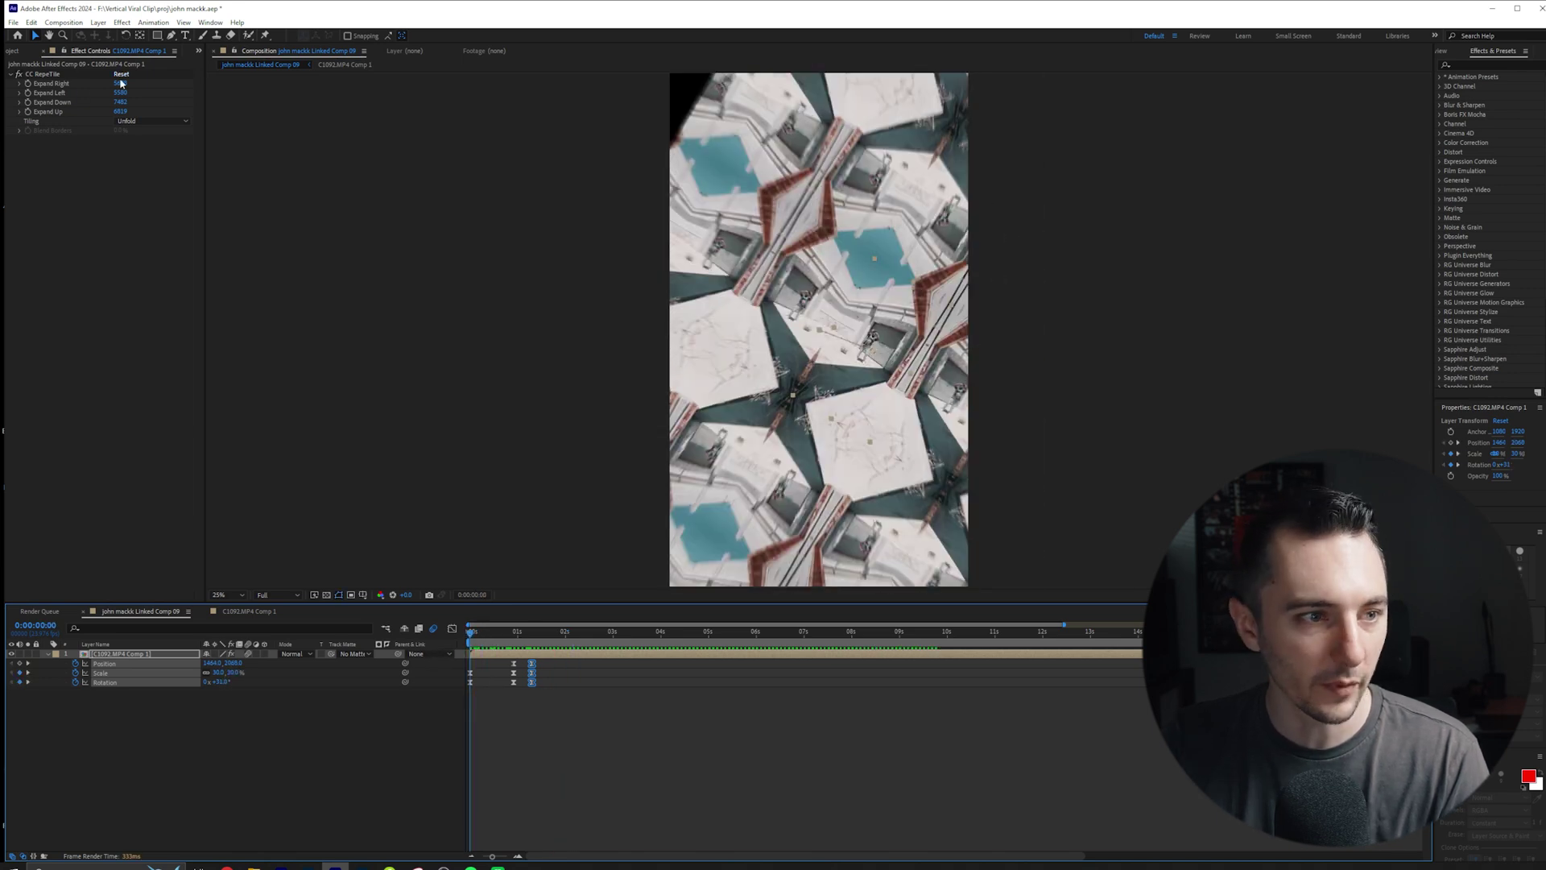
{"action": "left_click_drag", "start_coordinate": [121, 92], "coordinate": [1001, 162]}
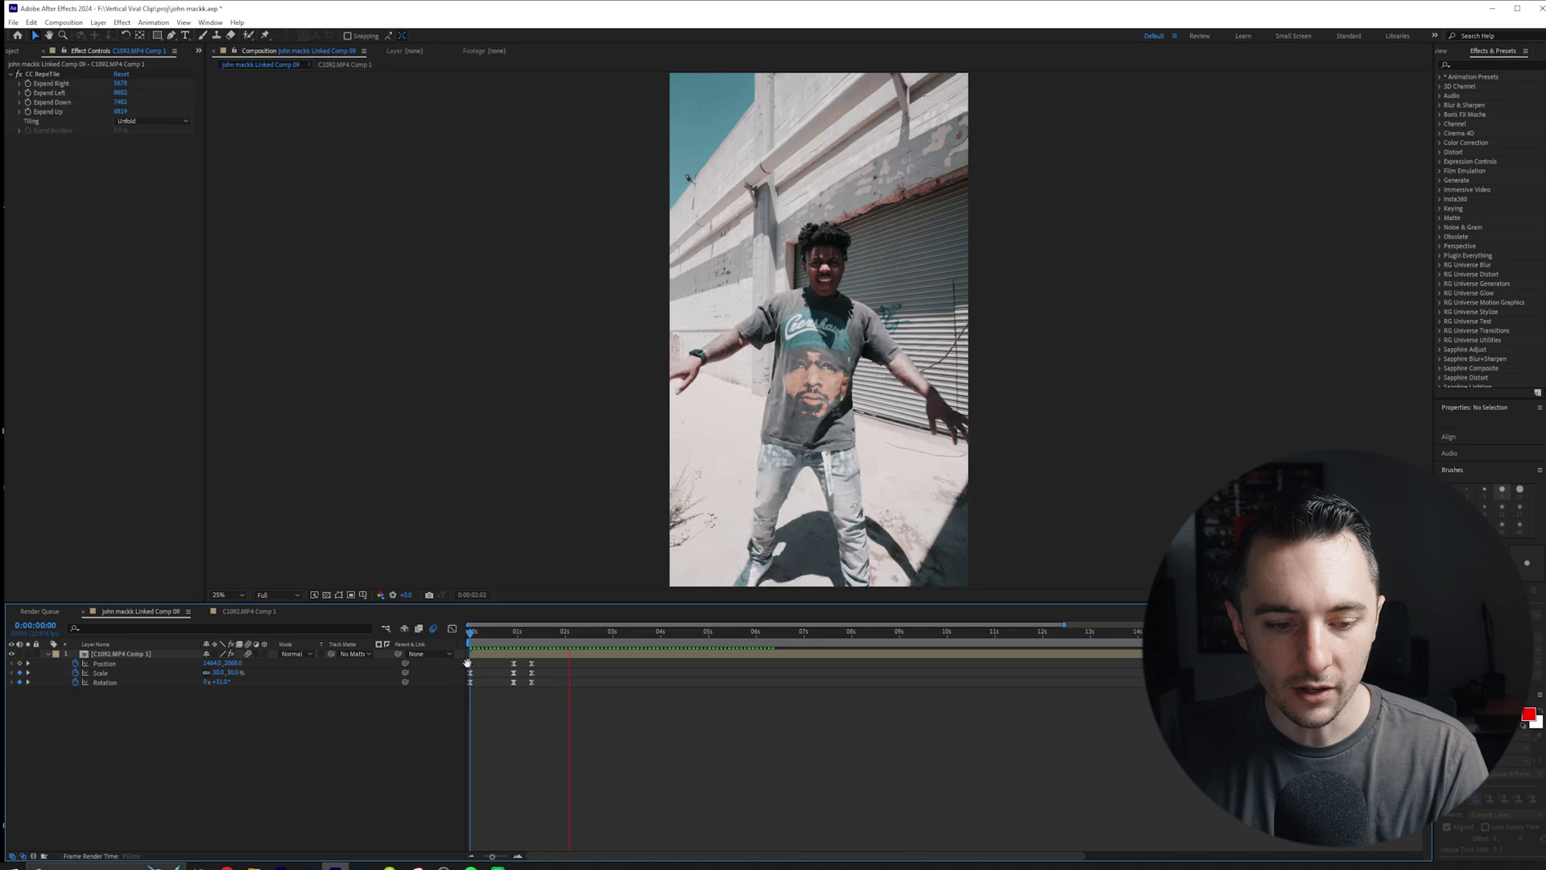
{"action": "key", "text": "space"}
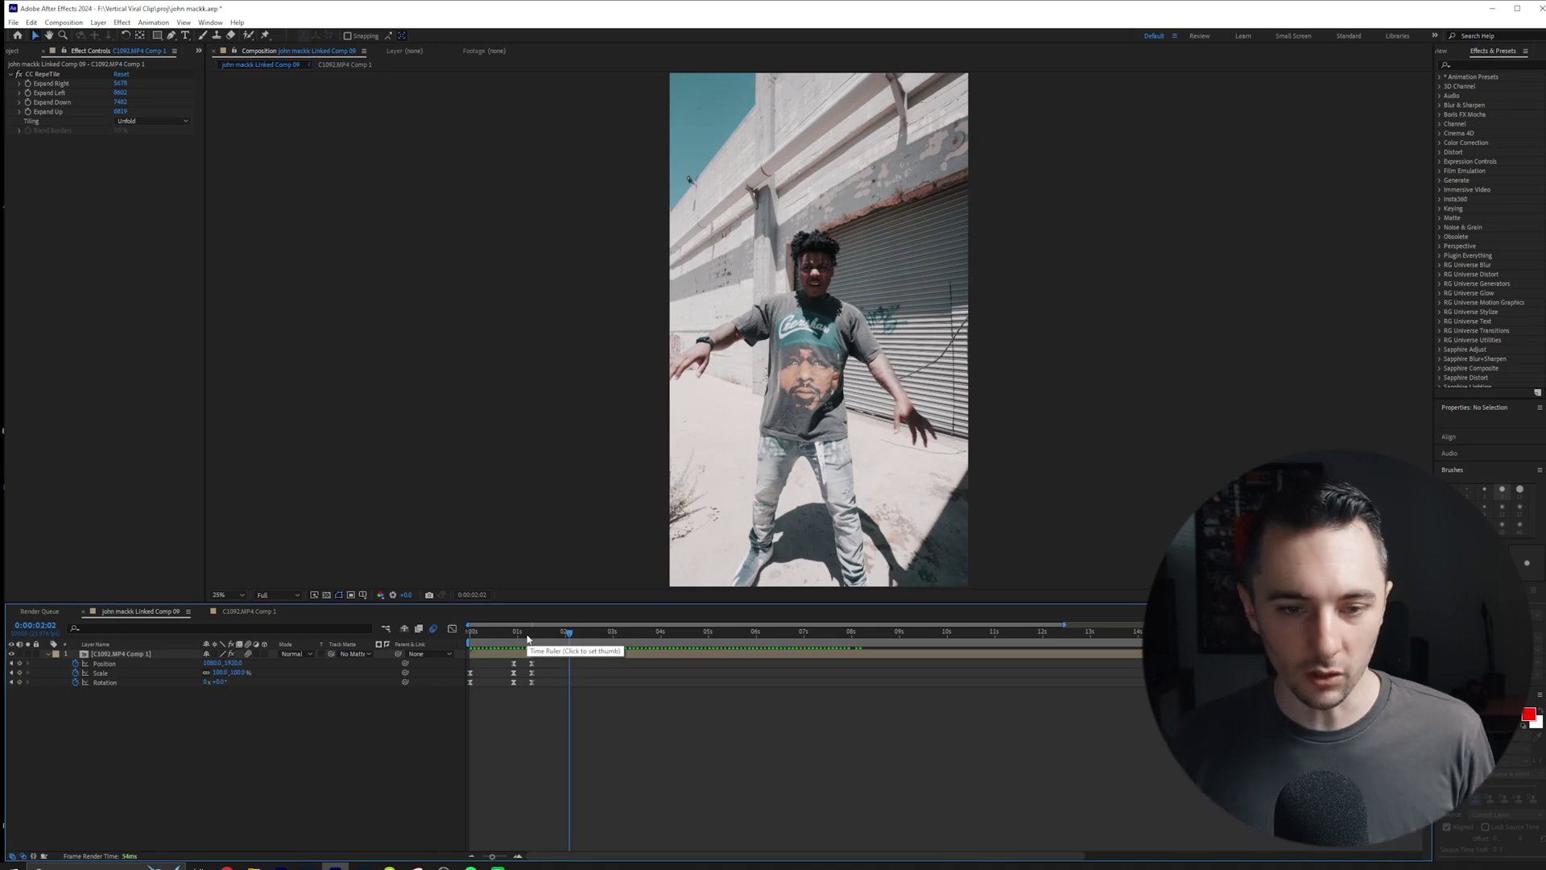
At 0:00:02:00, keyframe the layer's scale at 47% and its rotation at -17 degrees, and preview the zoom-out
{"action": "left_click_drag", "start_coordinate": [540, 634], "coordinate": [565, 640]}
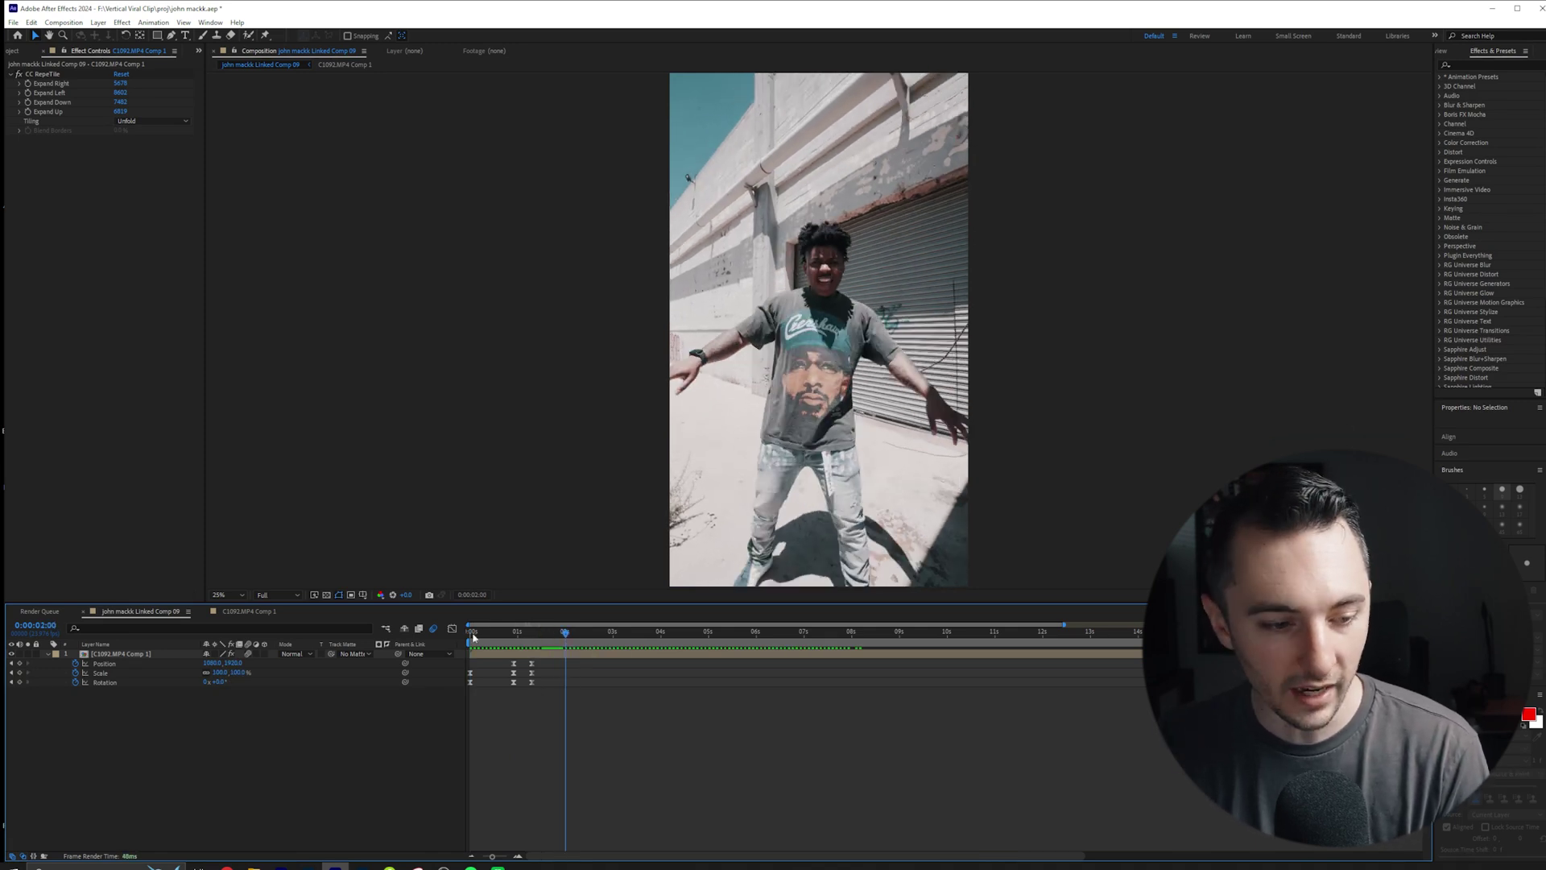
{"action": "mouse_move", "coordinate": [231, 679]}
{"action": "left_mouse_down"}
{"action": "mouse_move", "coordinate": [195, 690]}
{"action": "mouse_move", "coordinate": [215, 685]}
{"action": "left_mouse_up"}
{"action": "key", "text": "space"}
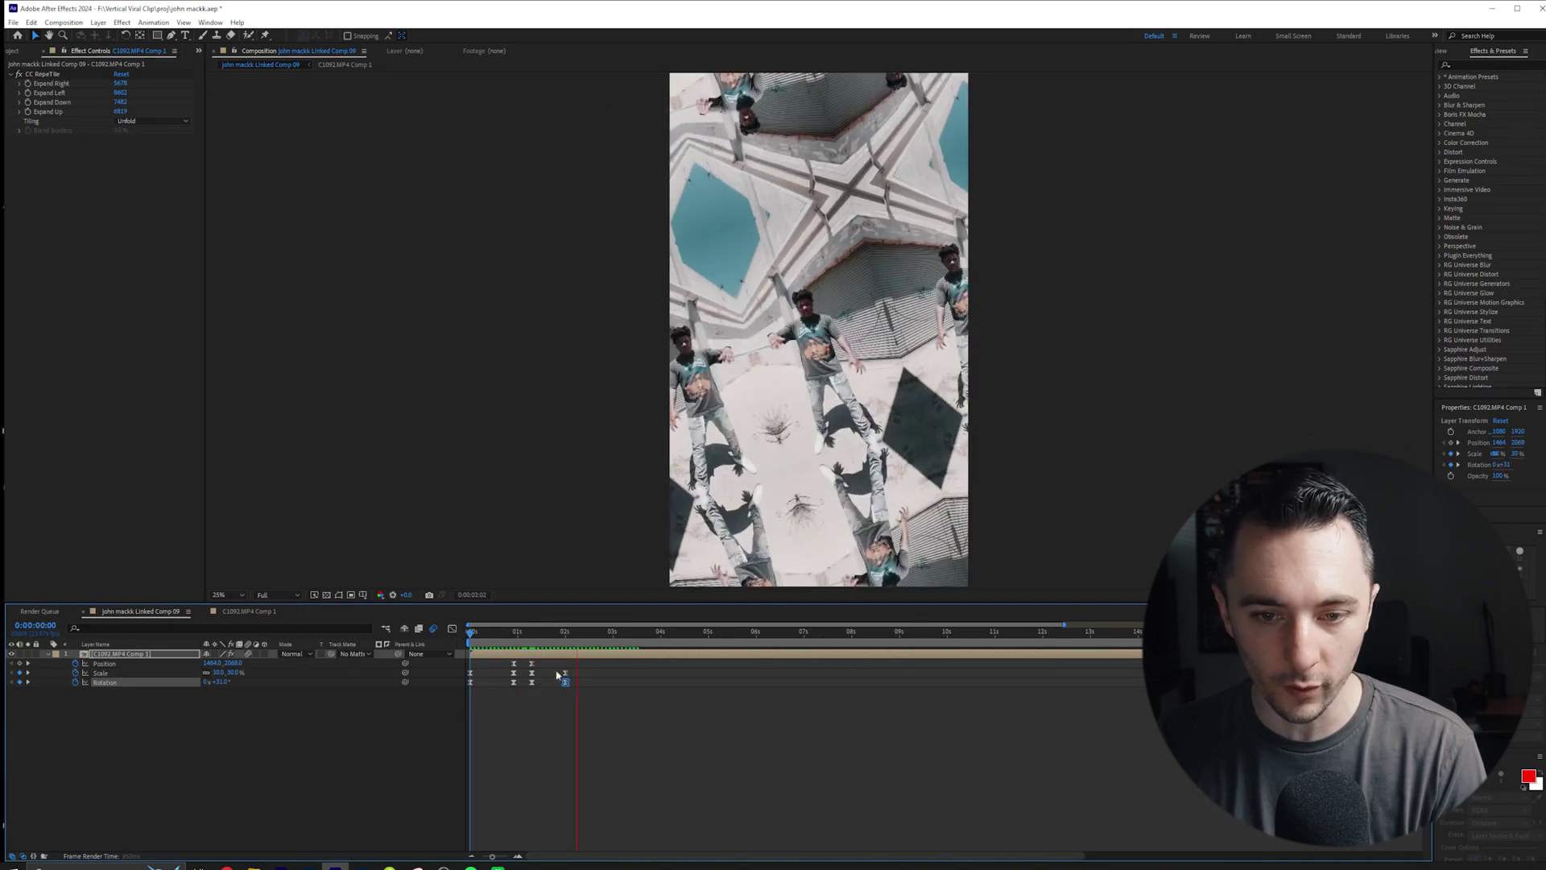
{"action": "key", "text": "space"}
{"action": "key", "text": "space"}
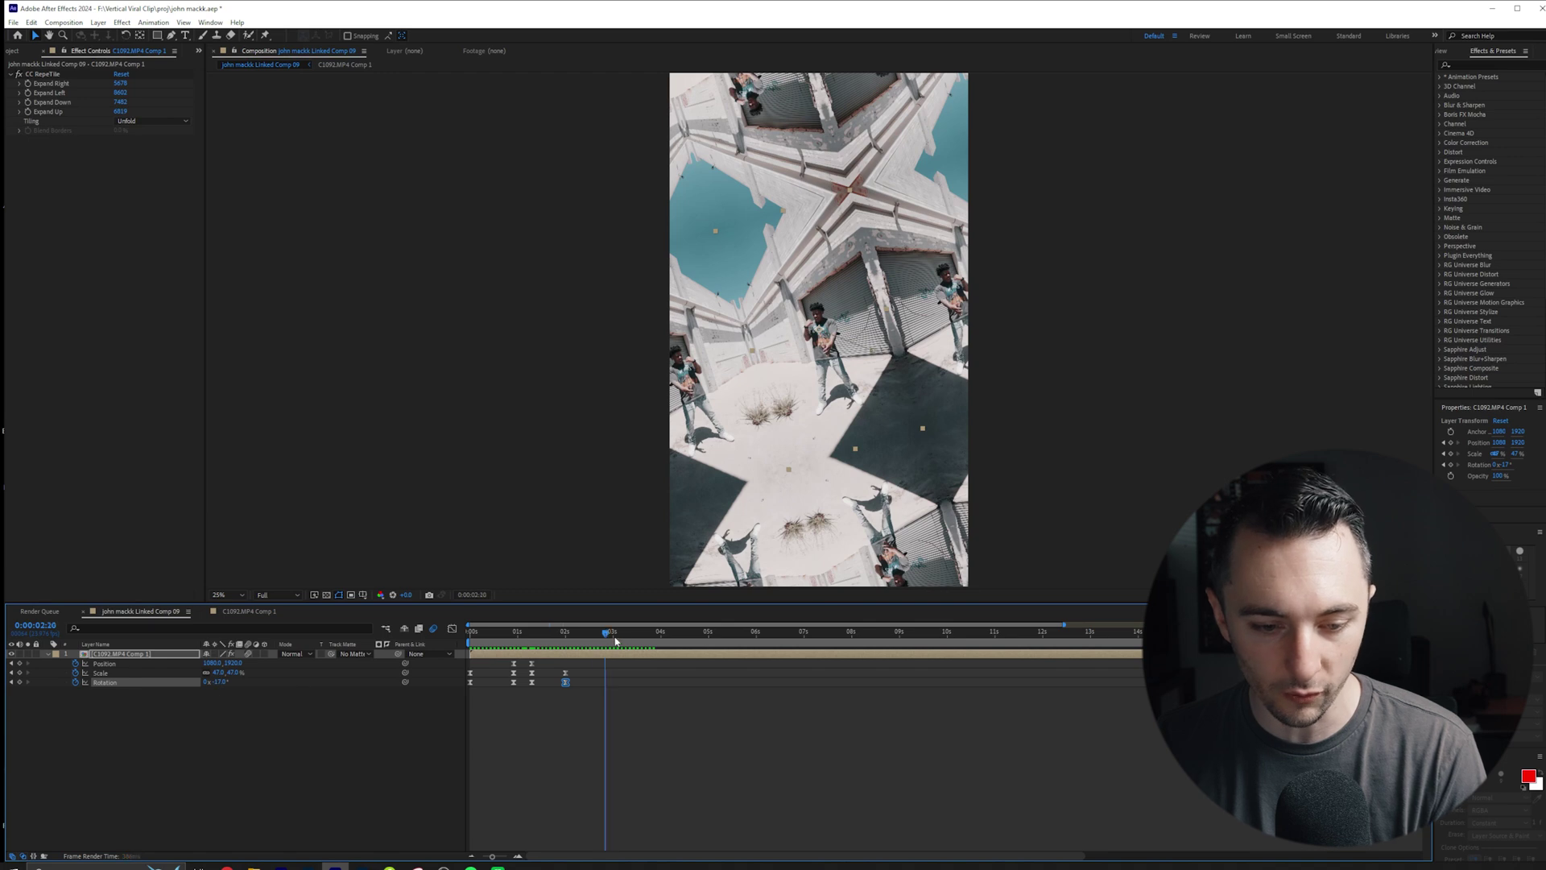
Keyframe rotation to one full turn and scale to 100% at about 2.5 seconds, and preview the complete move
{"action": "left_click", "coordinate": [206, 682]}
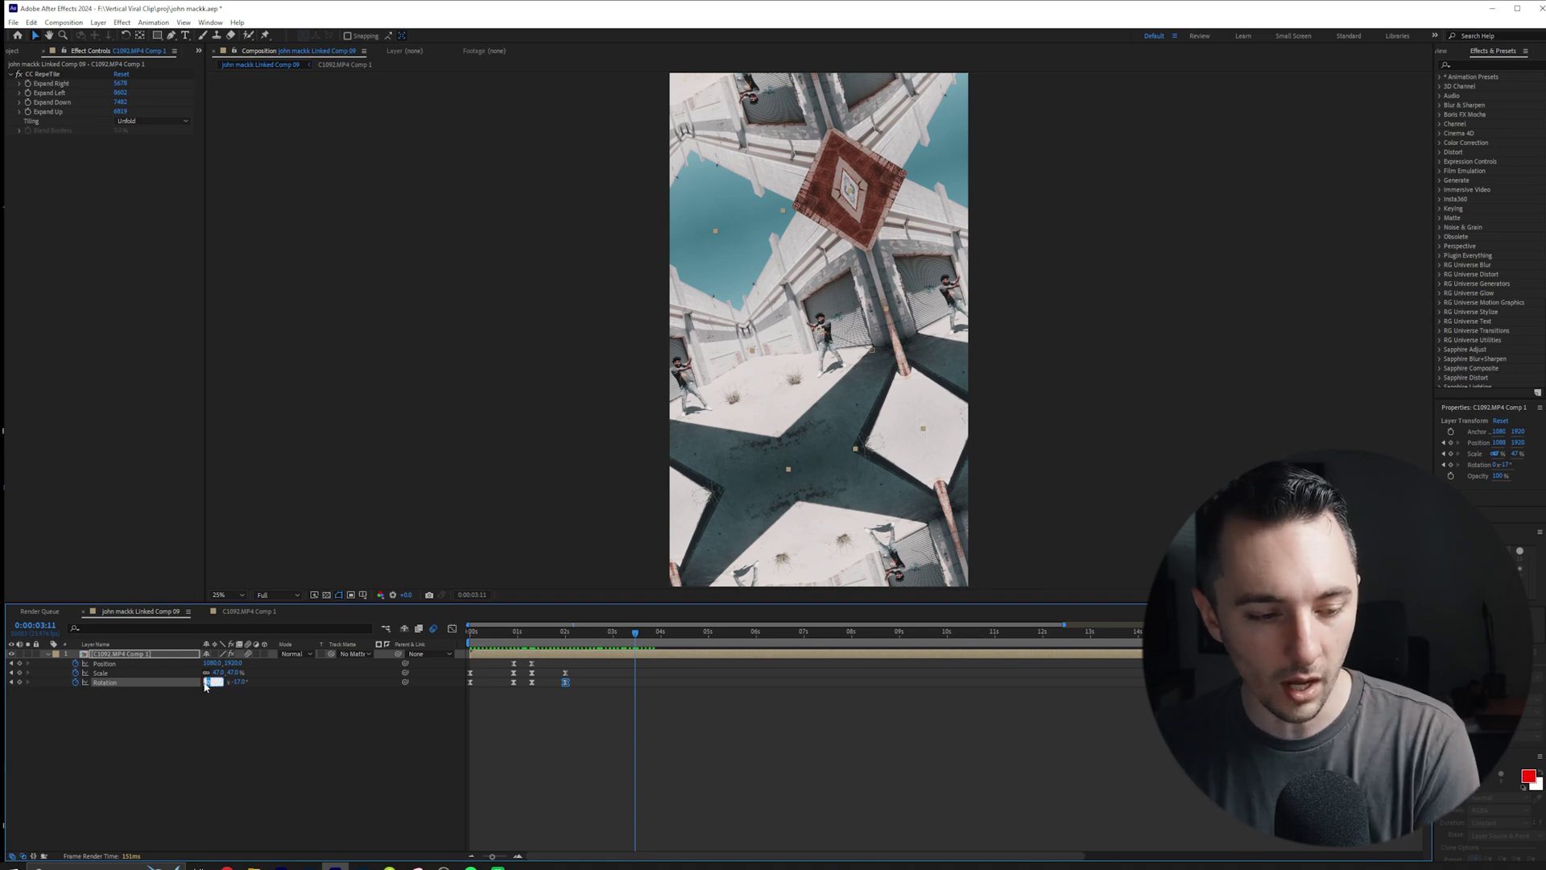
{"action": "type", "text": "1"}
{"action": "key", "text": "Return"}
{"action": "left_click", "coordinate": [596, 637]}
{"action": "left_click_drag", "start_coordinate": [221, 673], "coordinate": [203, 673]}
{"action": "key", "text": "Home"}
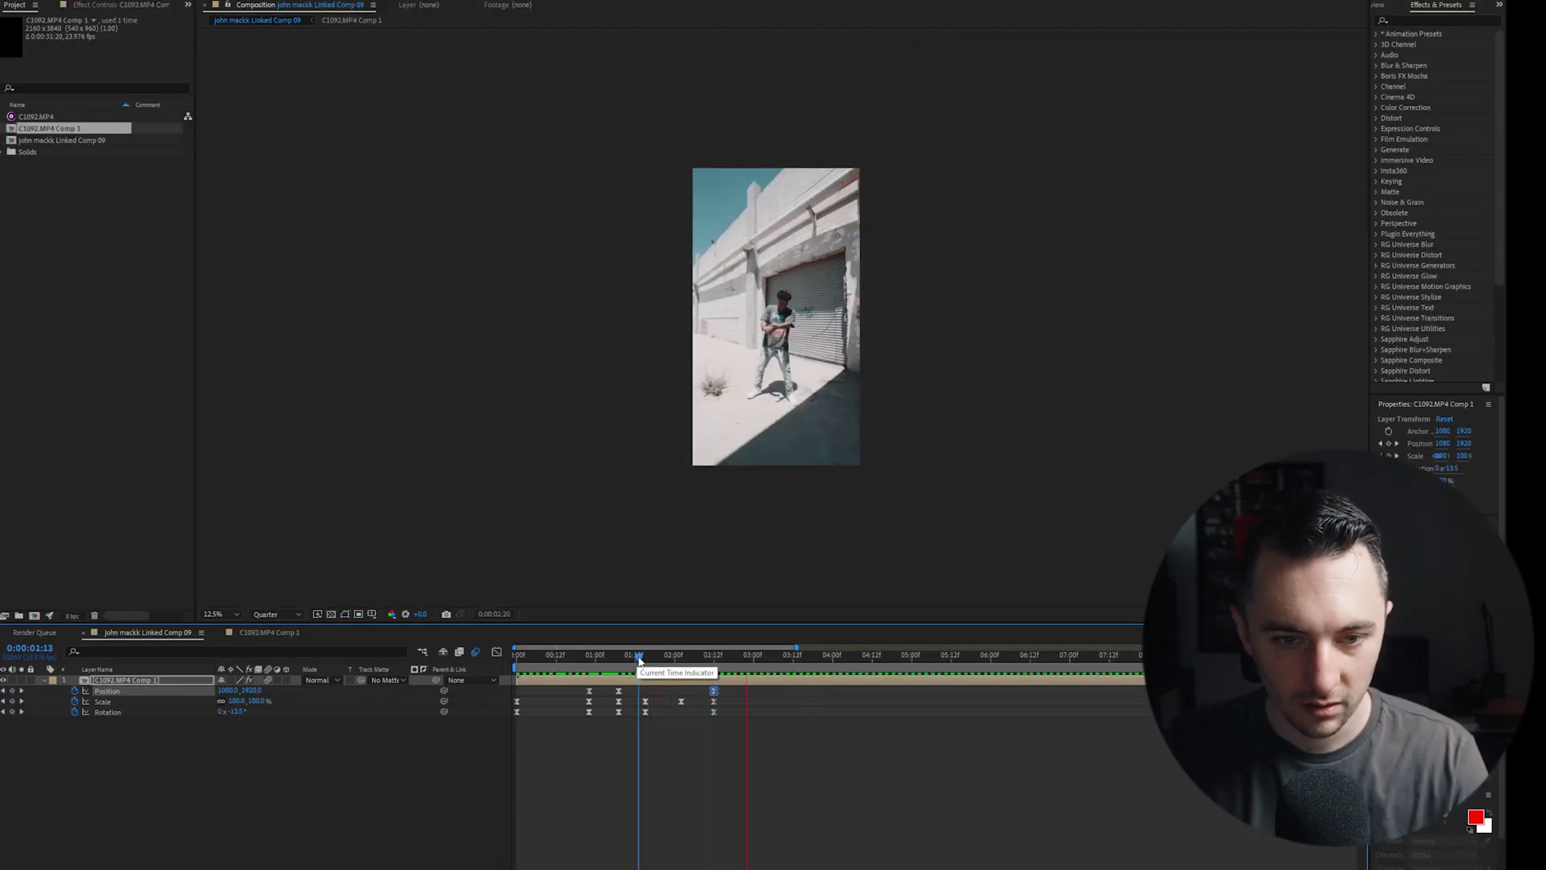
{"action": "key", "text": "space"}
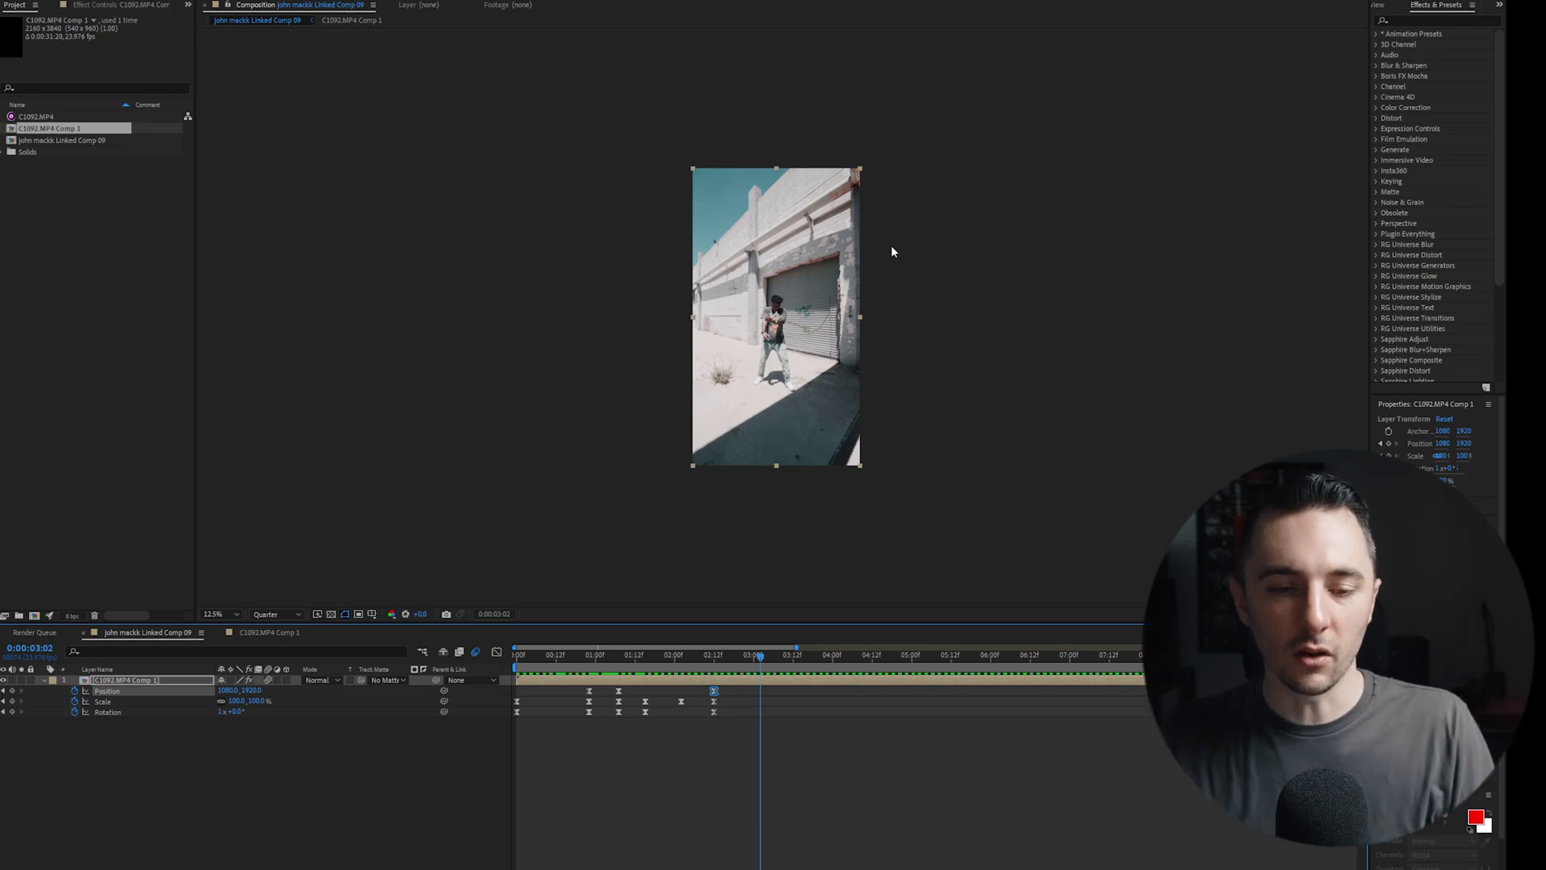
Open the precomposition, split its clip at 0:00:02:13, and return to the main composition
{"action": "left_click_drag", "start_coordinate": [760, 656], "coordinate": [718, 670]}
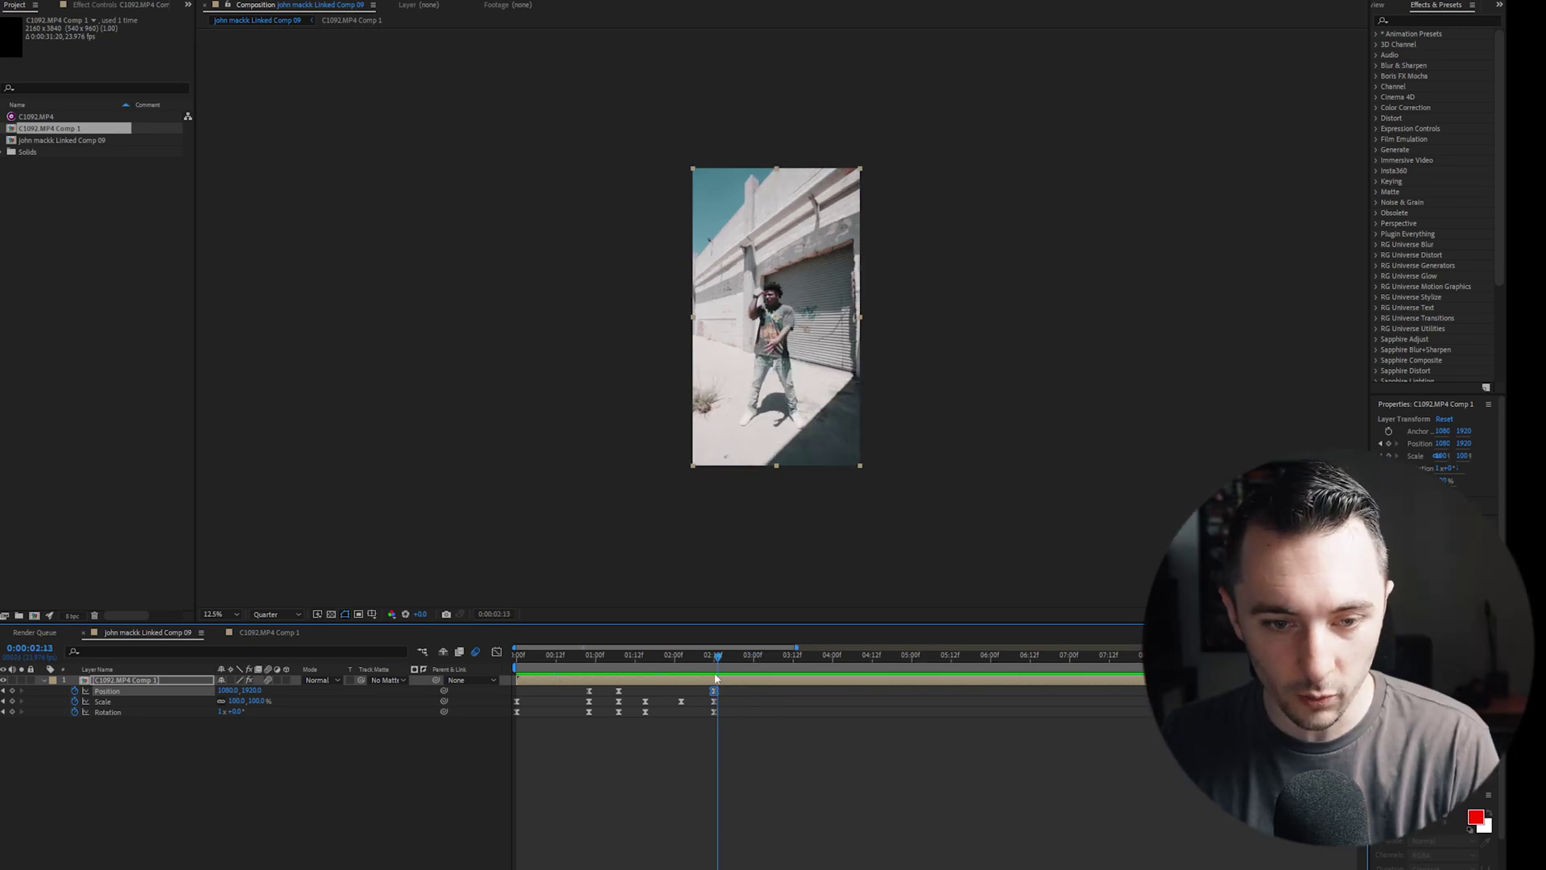
{"action": "double_click", "coordinate": [716, 685]}
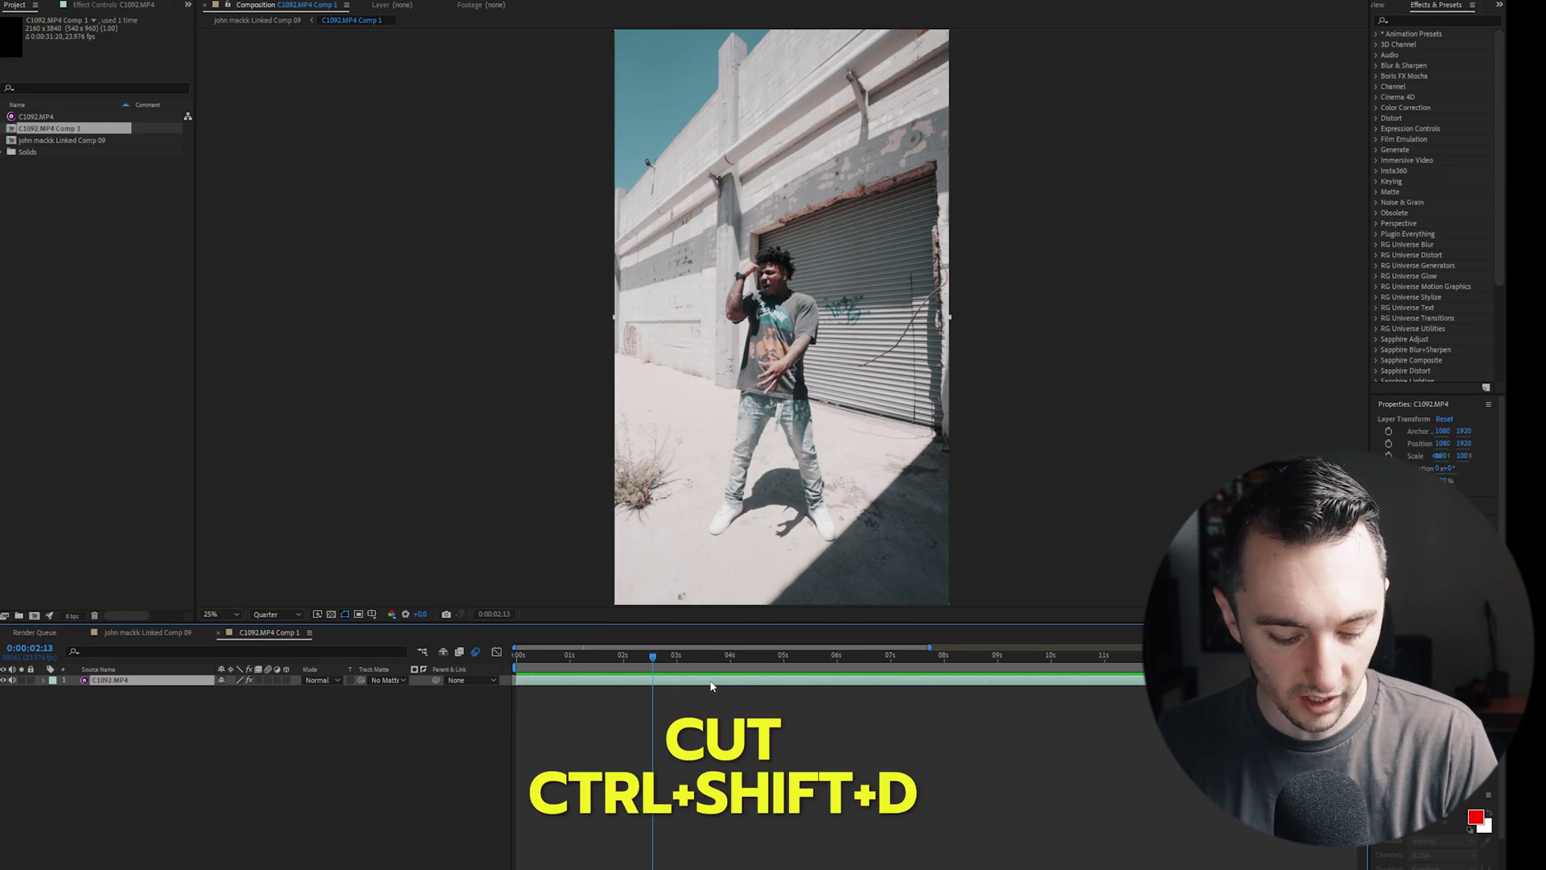
{"action": "key", "text": "ctrl+shift+d"}
{"action": "key", "text": "shift+Escape"}
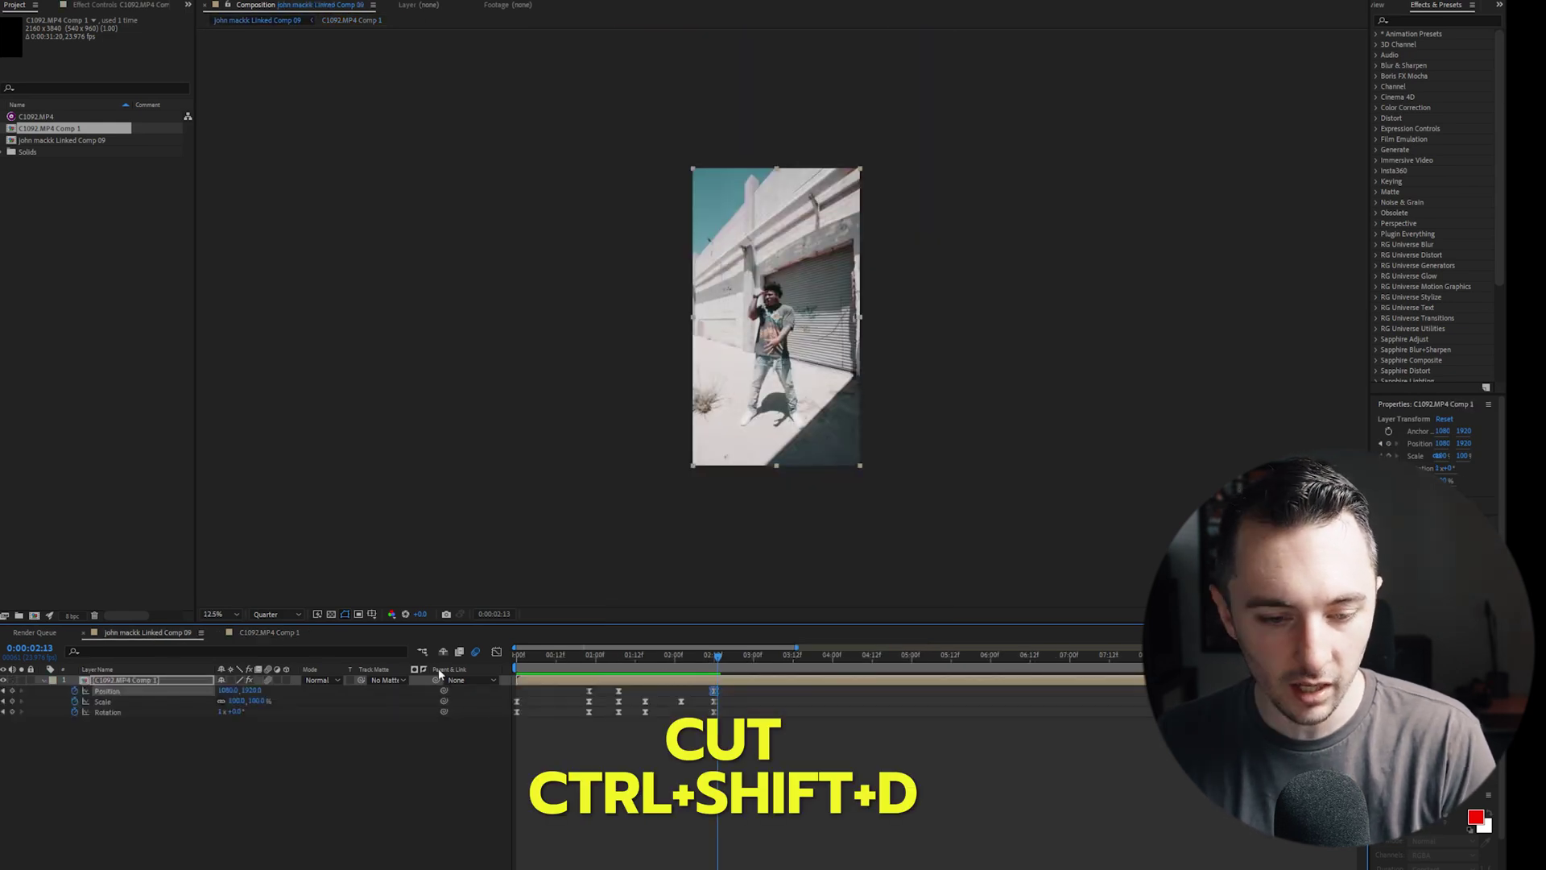
Choose a second cut point at 0:00:05:03 in the main composition and split the precomposition's clip there
{"action": "left_click_drag", "start_coordinate": [734, 659], "coordinate": [923, 668]}
{"action": "left_click", "coordinate": [921, 681]}
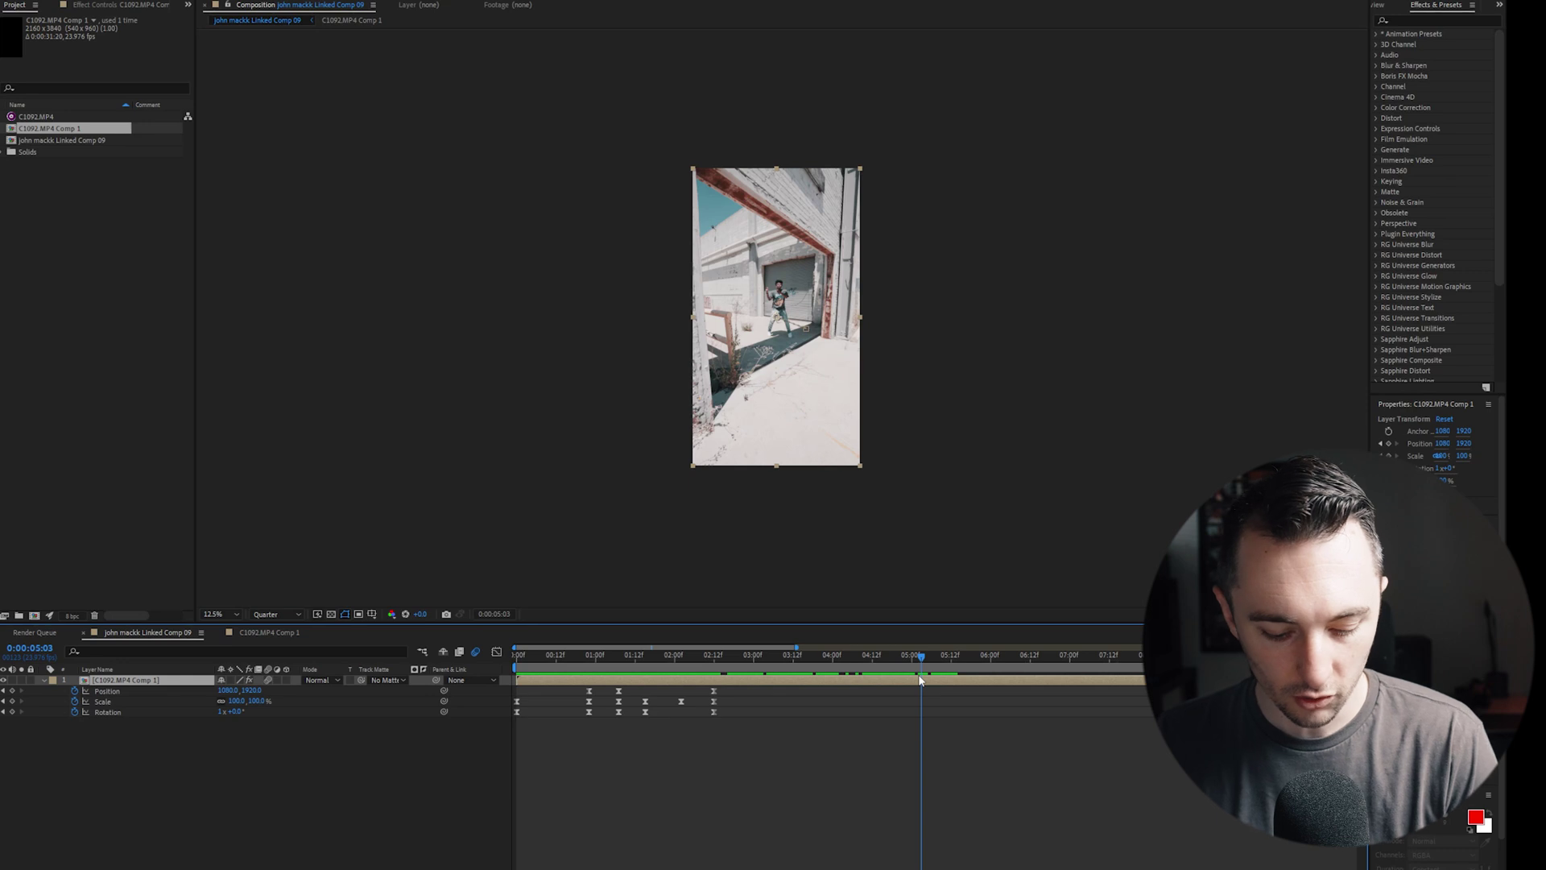
{"action": "double_click", "coordinate": [908, 683]}
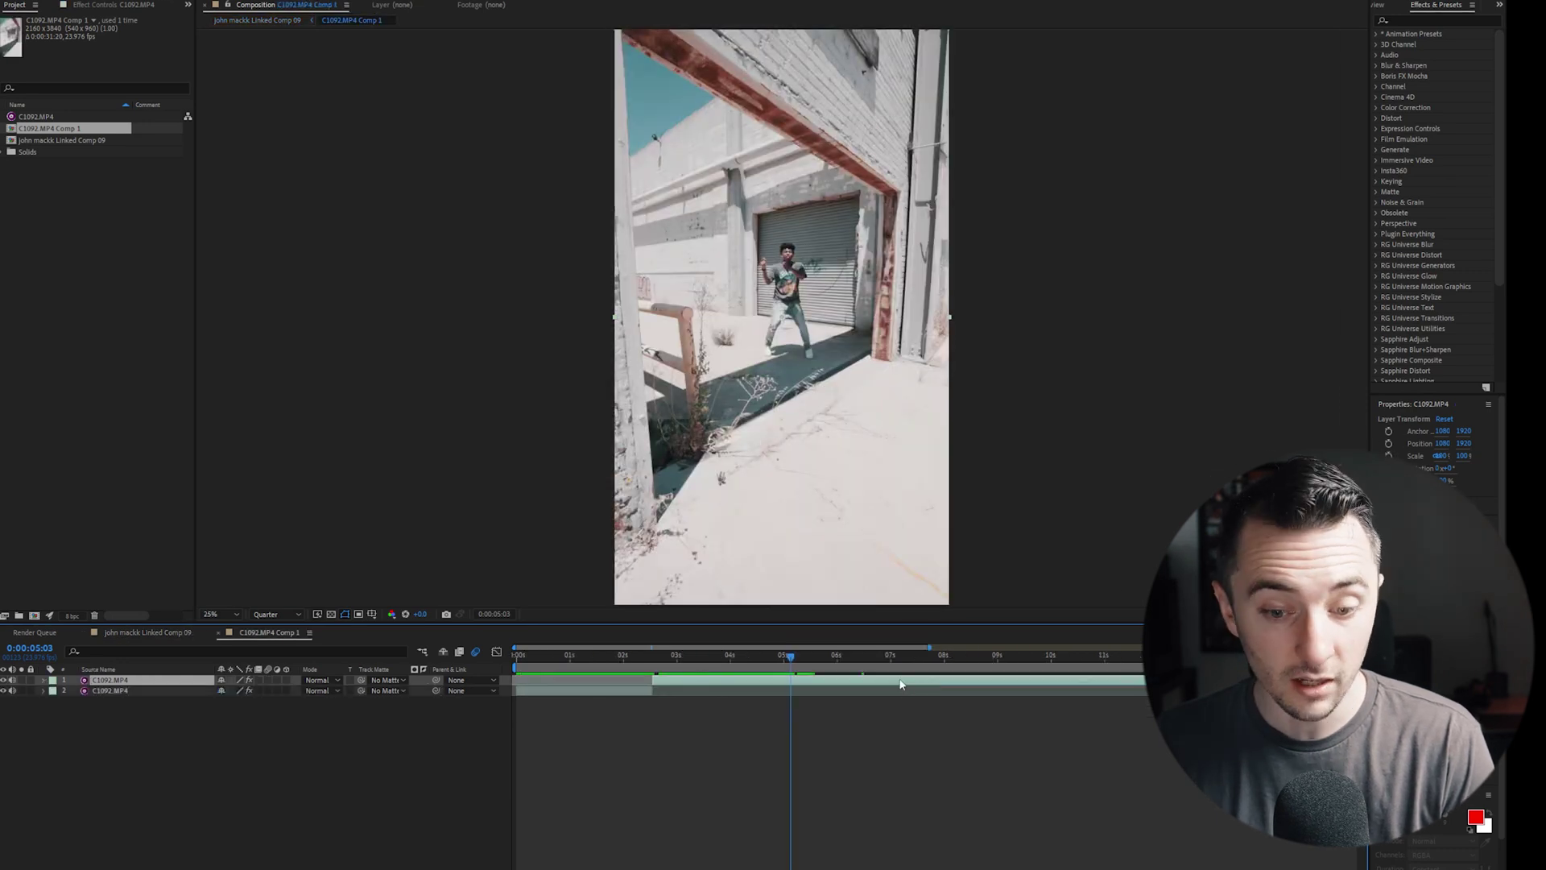
Select the middle clip segment, show its effects with both Lumetri Color effects collapsed, and preview across the first cut
{"action": "left_click_drag", "start_coordinate": [688, 665], "coordinate": [676, 678]}
{"action": "left_click", "coordinate": [676, 691]}
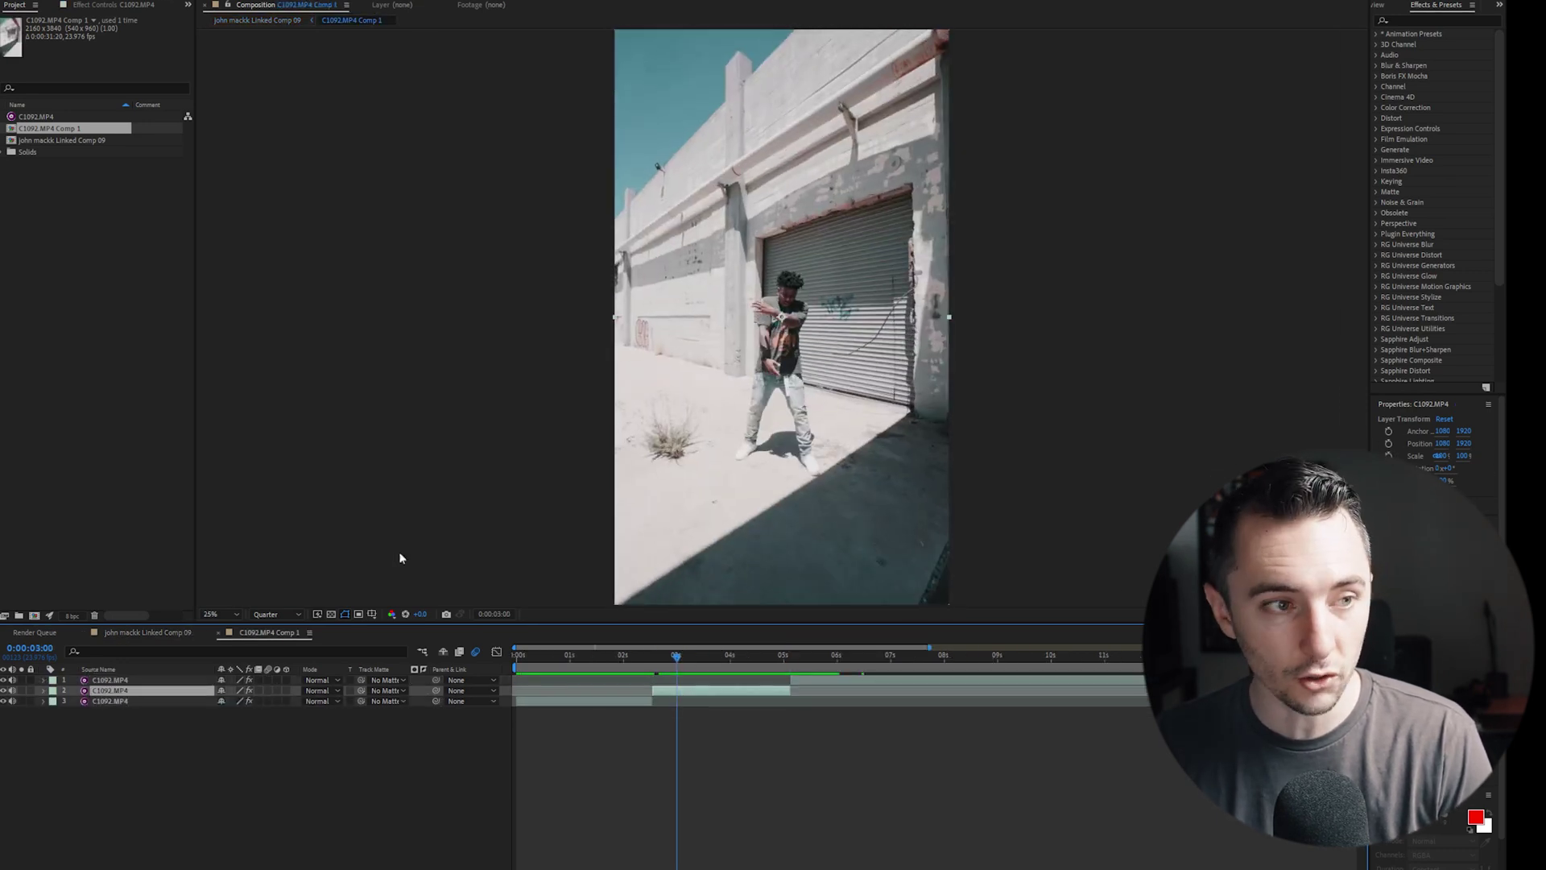
{"action": "left_click", "coordinate": [91, 5]}
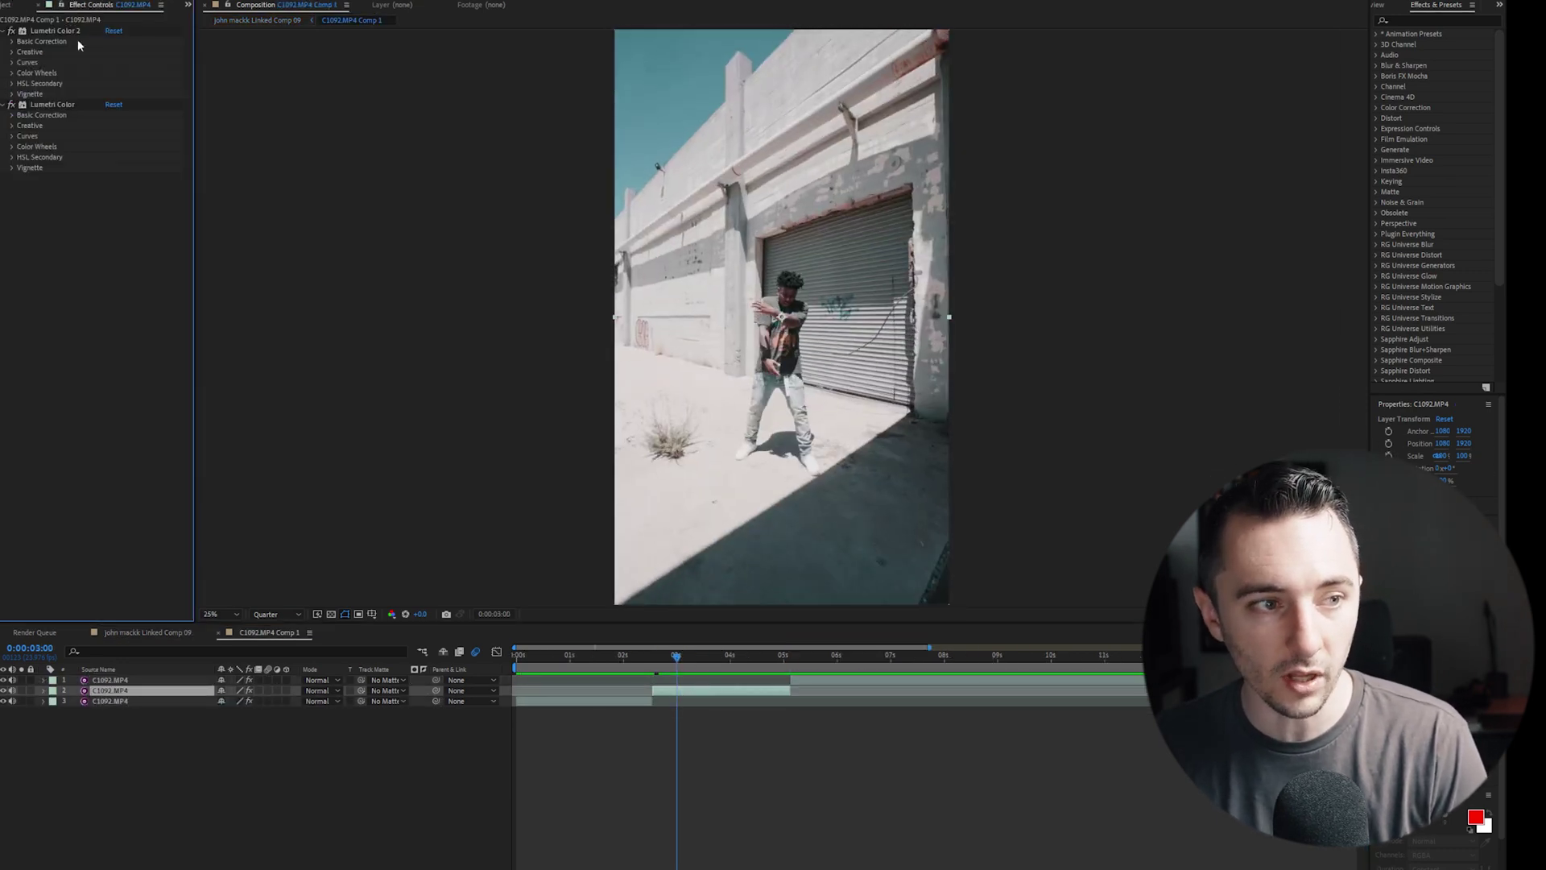
{"action": "left_click", "coordinate": [4, 32]}
{"action": "left_click", "coordinate": [3, 42]}
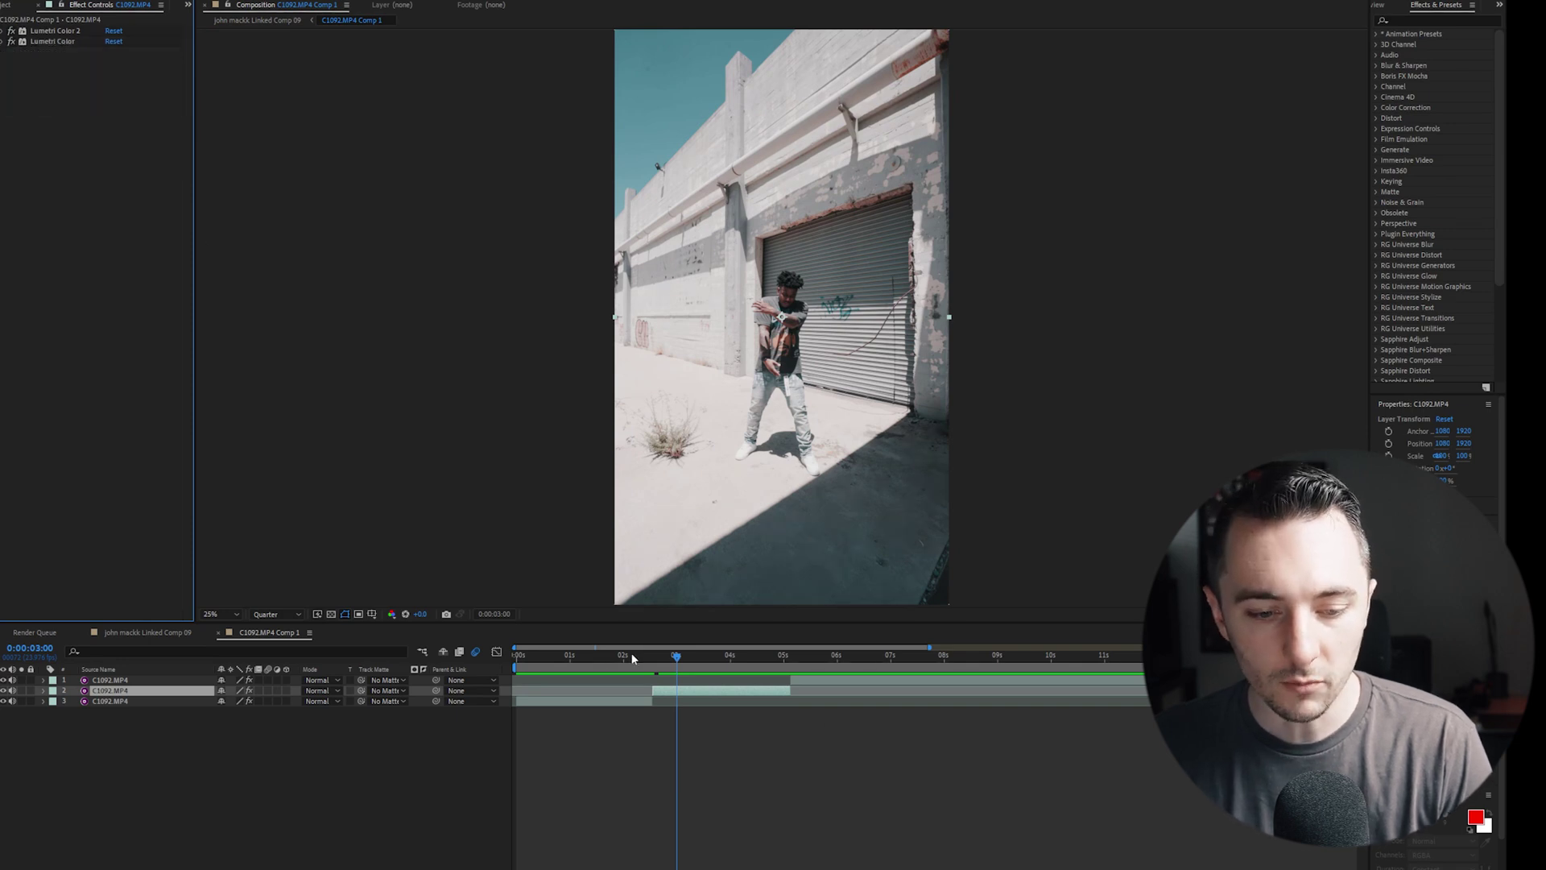
{"action": "left_click", "coordinate": [637, 657]}
{"action": "key", "text": "space"}
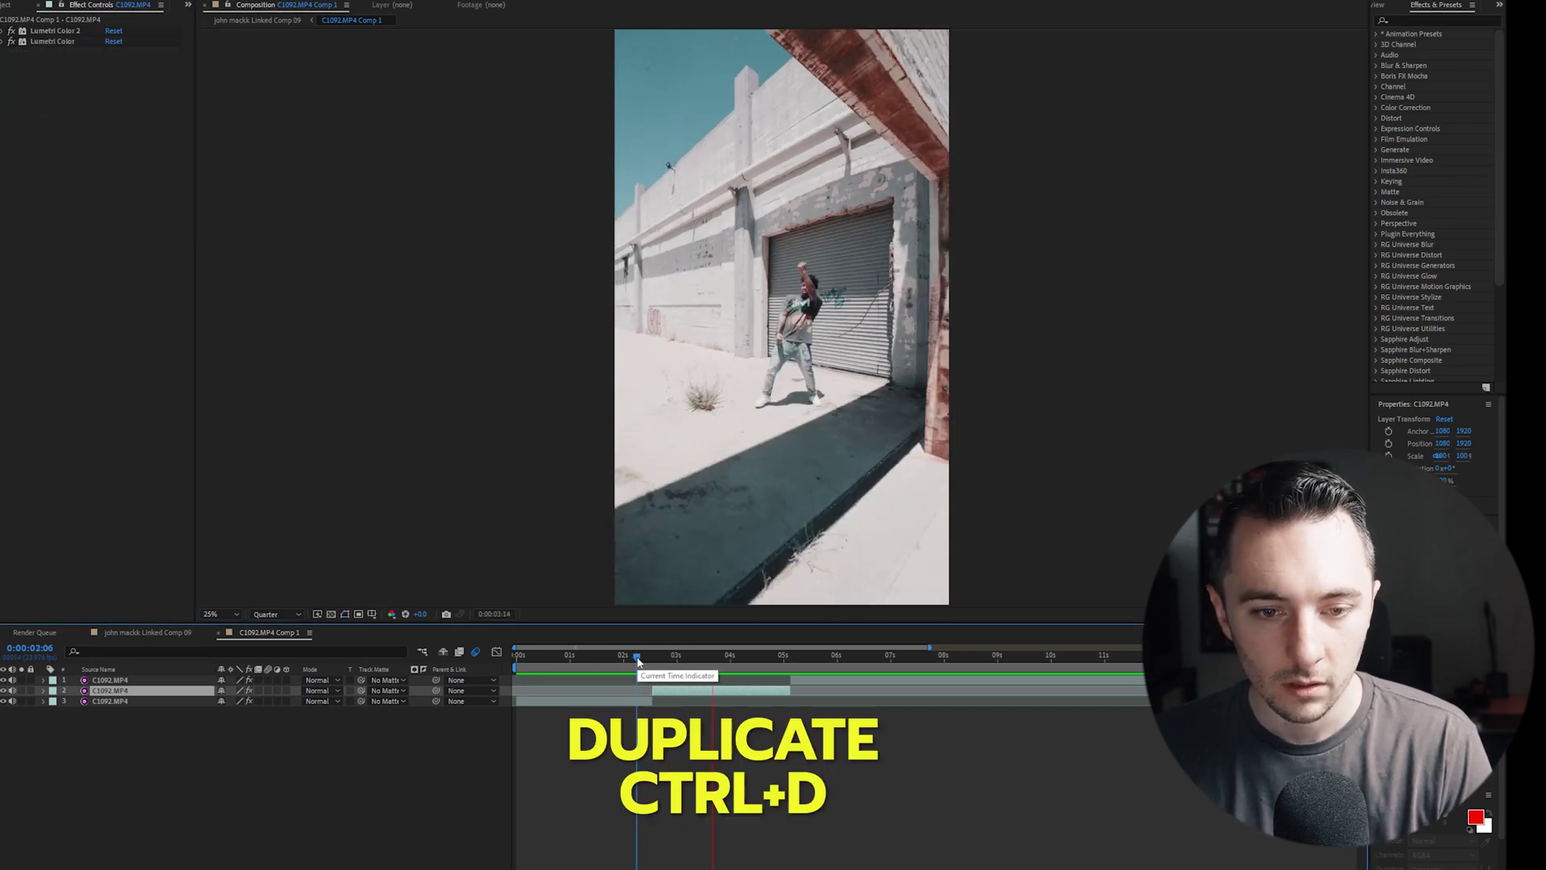
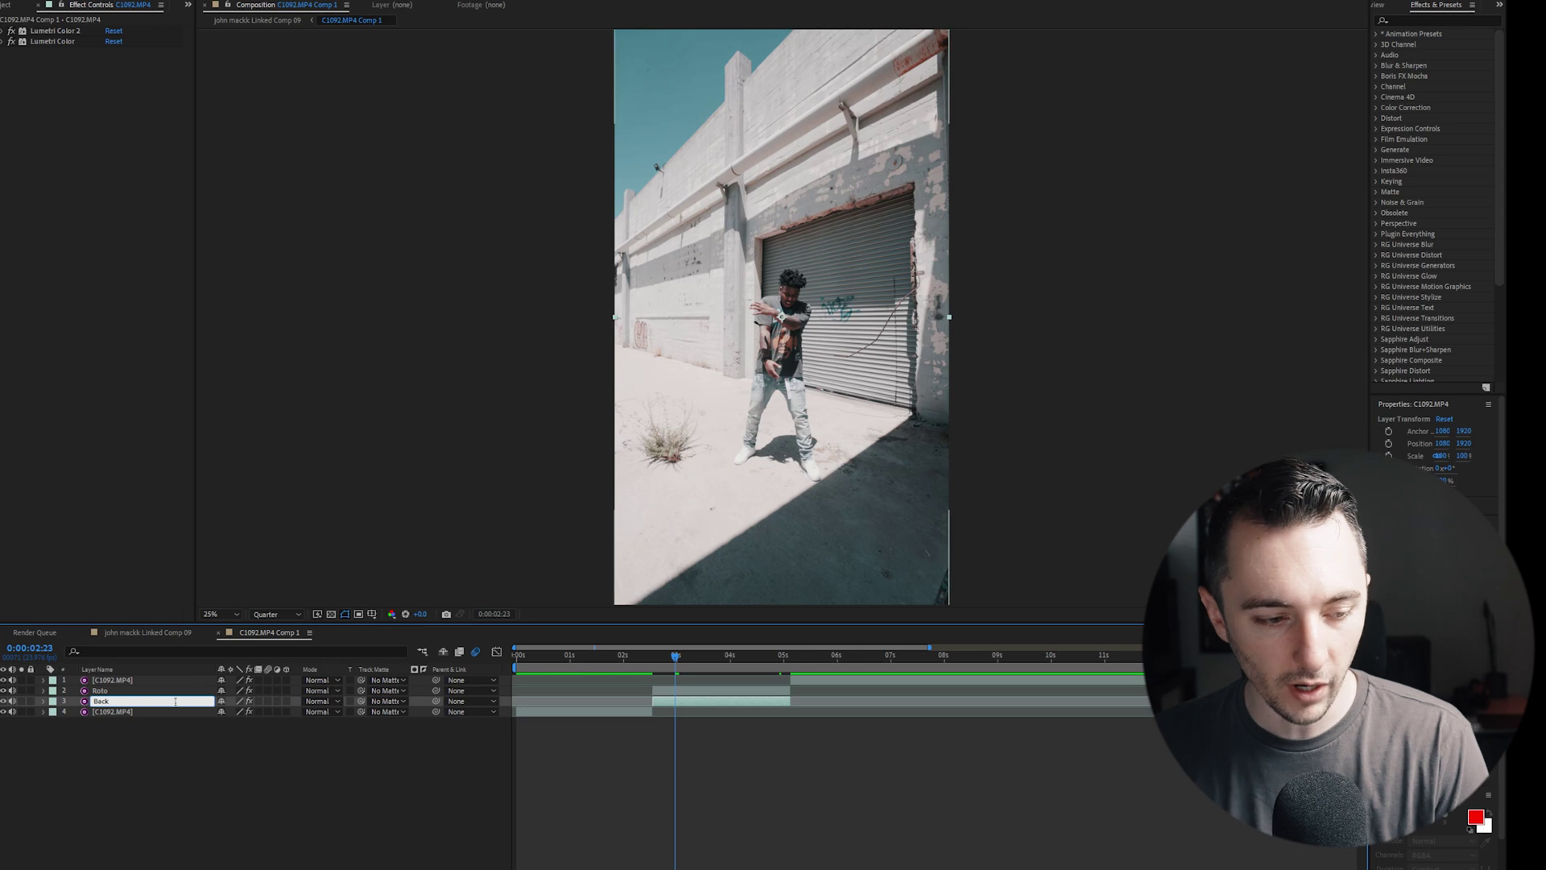
Finish naming the lower middle-segment layer Back, set the preview resolution to Full, and open the Roto layer for rotoscoping
{"action": "left_click", "coordinate": [712, 691]}
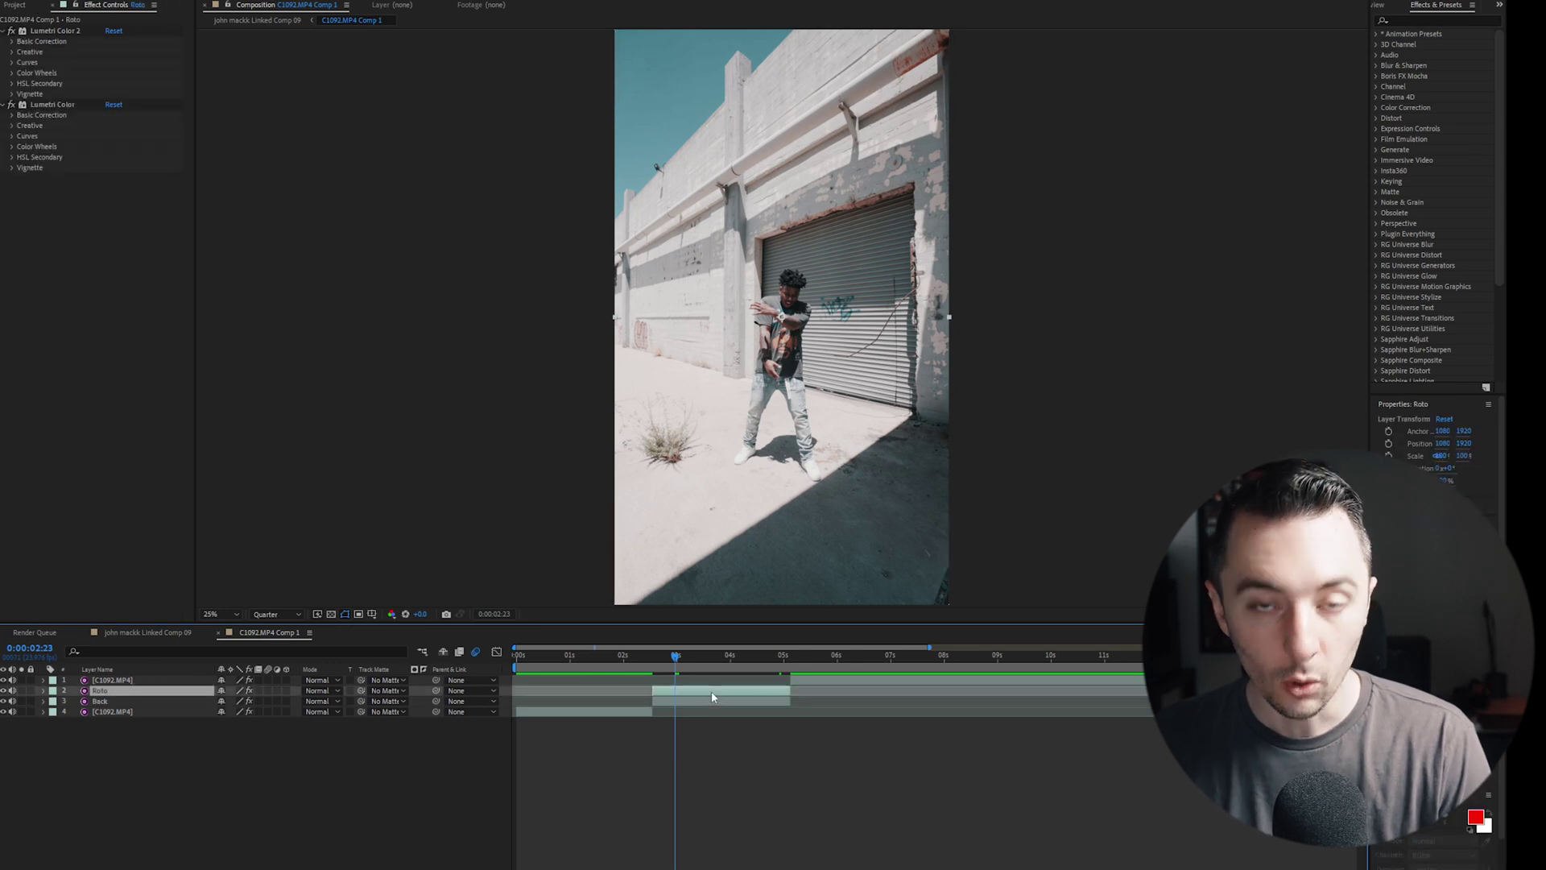
{"action": "left_click", "coordinate": [284, 609]}
{"action": "left_click", "coordinate": [293, 641]}
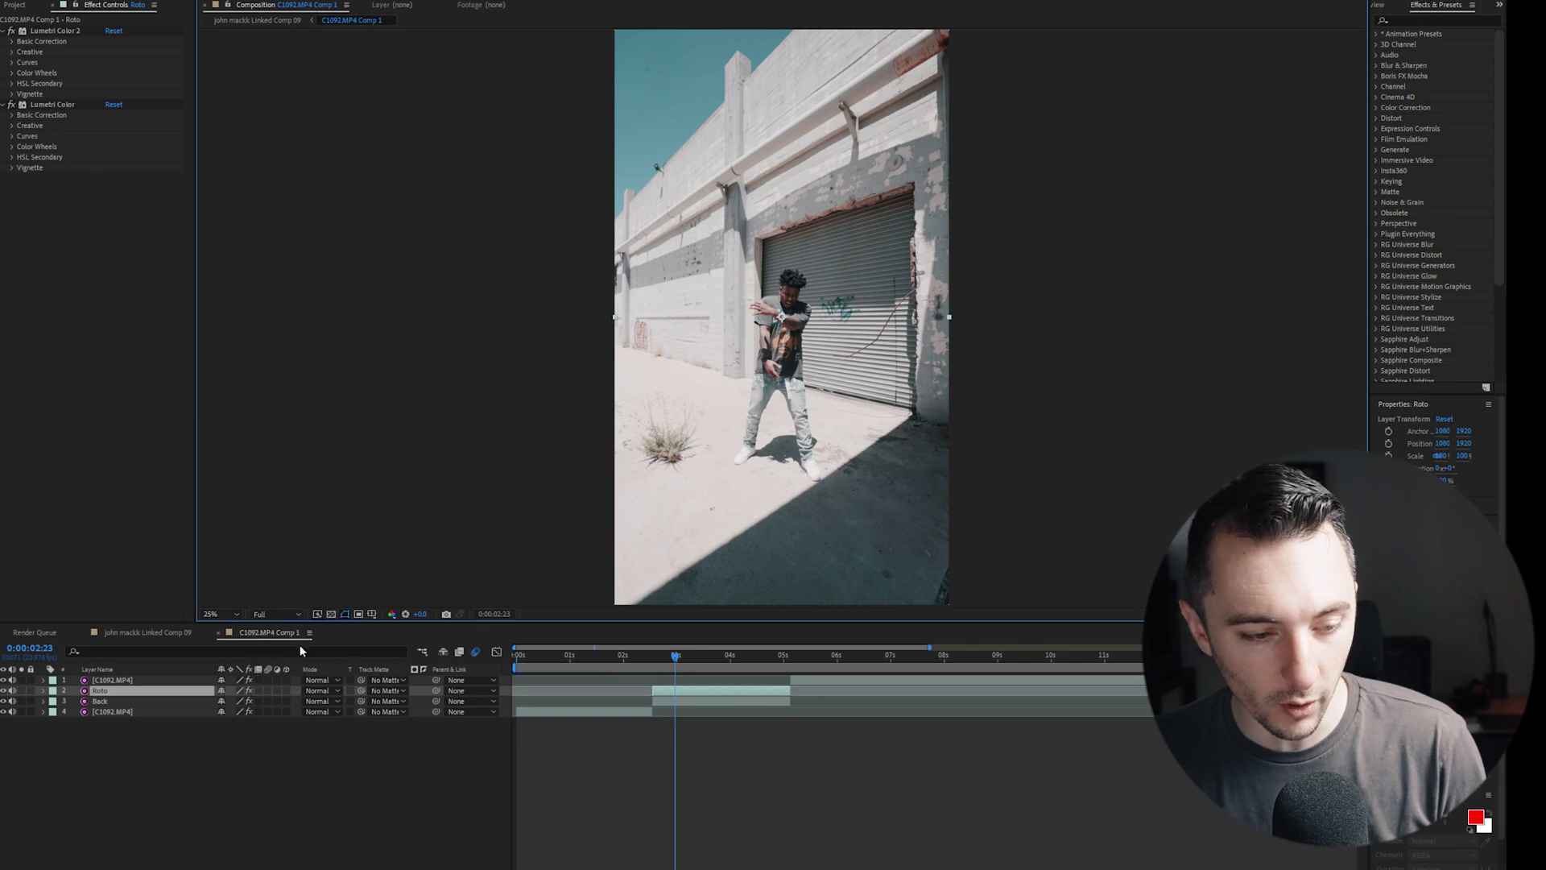
{"action": "double_click", "coordinate": [674, 692]}
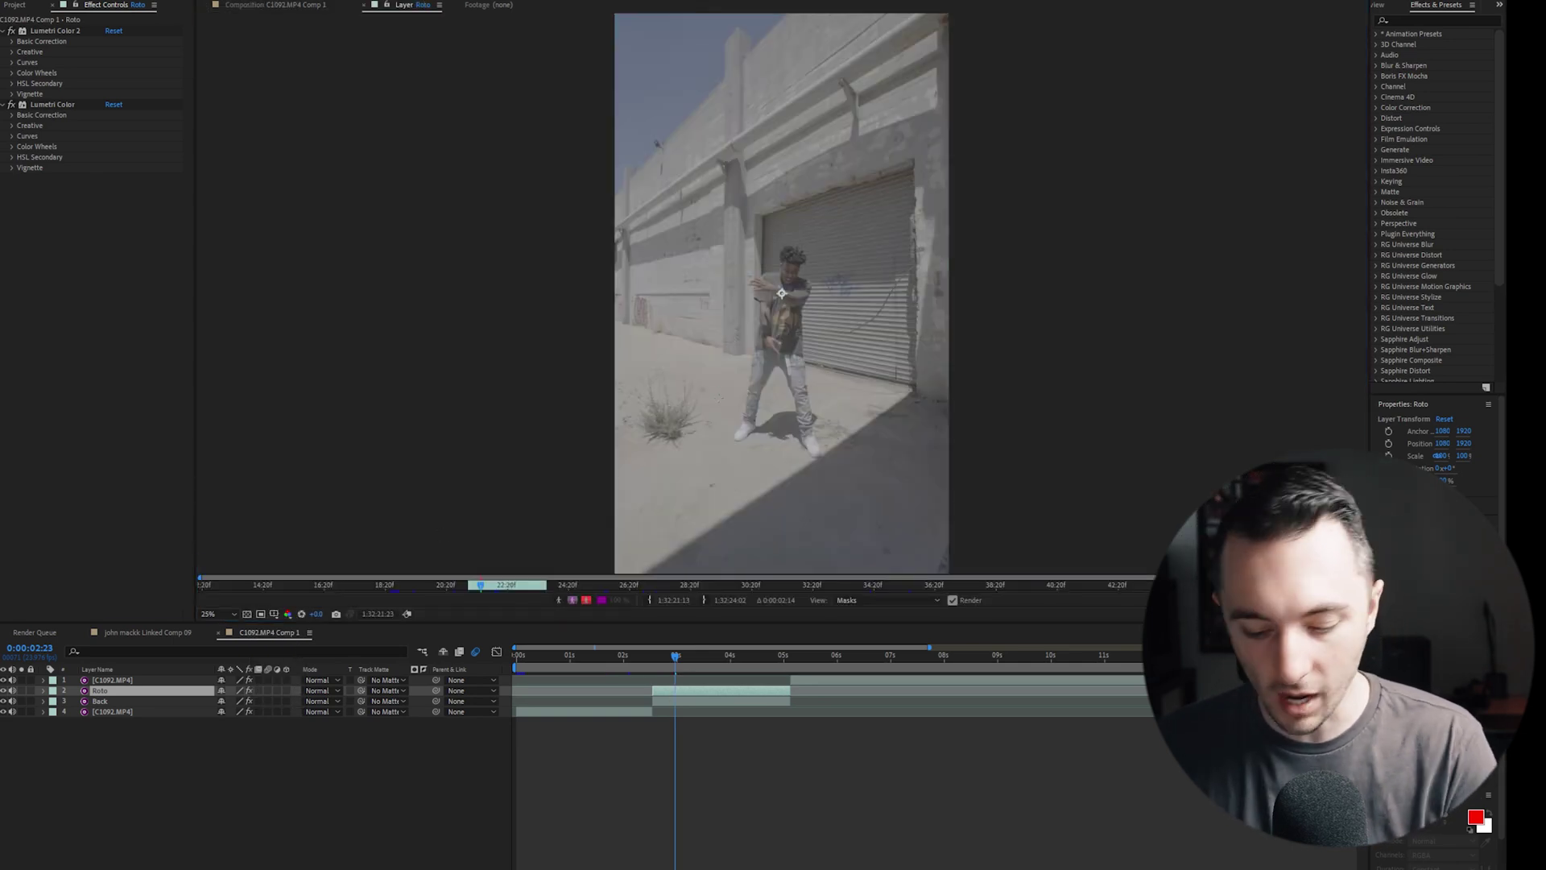
Cut out the dancer on the Roto layer with the Roto Brush, freeze the propagation, and return to the composition view
{"action": "scroll", "coordinate": [781, 293], "scroll_direction": "up", "scroll_amount": 2}
{"action": "left_click_drag", "start_coordinate": [782, 293], "coordinate": [729, 44]}
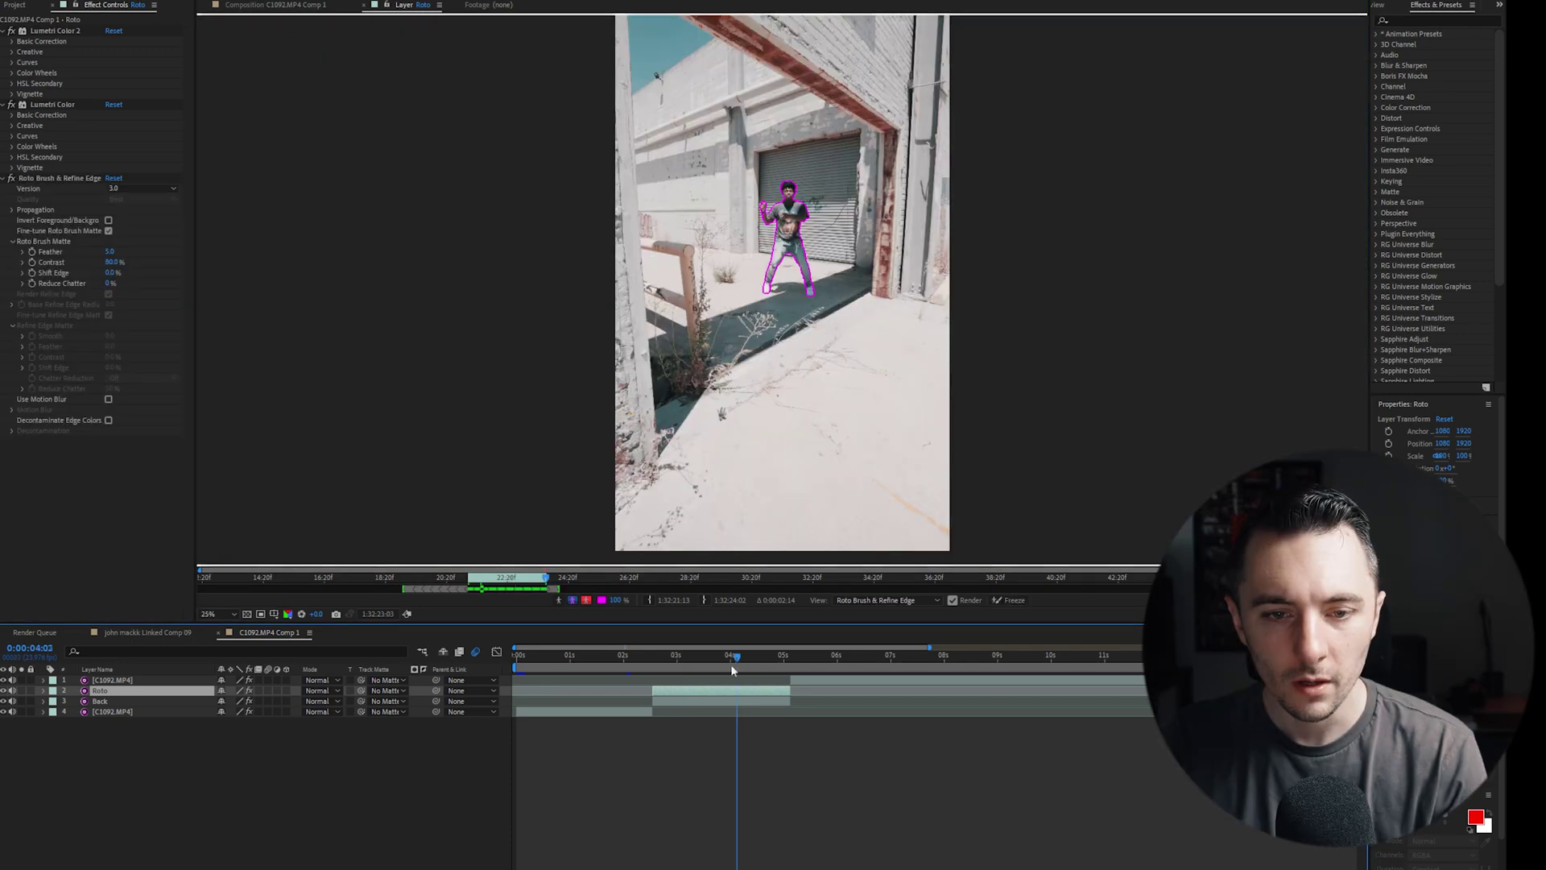
{"action": "mouse_move", "coordinate": [731, 663]}
{"action": "left_mouse_down"}
{"action": "mouse_move", "coordinate": [687, 658]}
{"action": "mouse_move", "coordinate": [803, 656]}
{"action": "mouse_move", "coordinate": [683, 671]}
{"action": "left_mouse_up"}
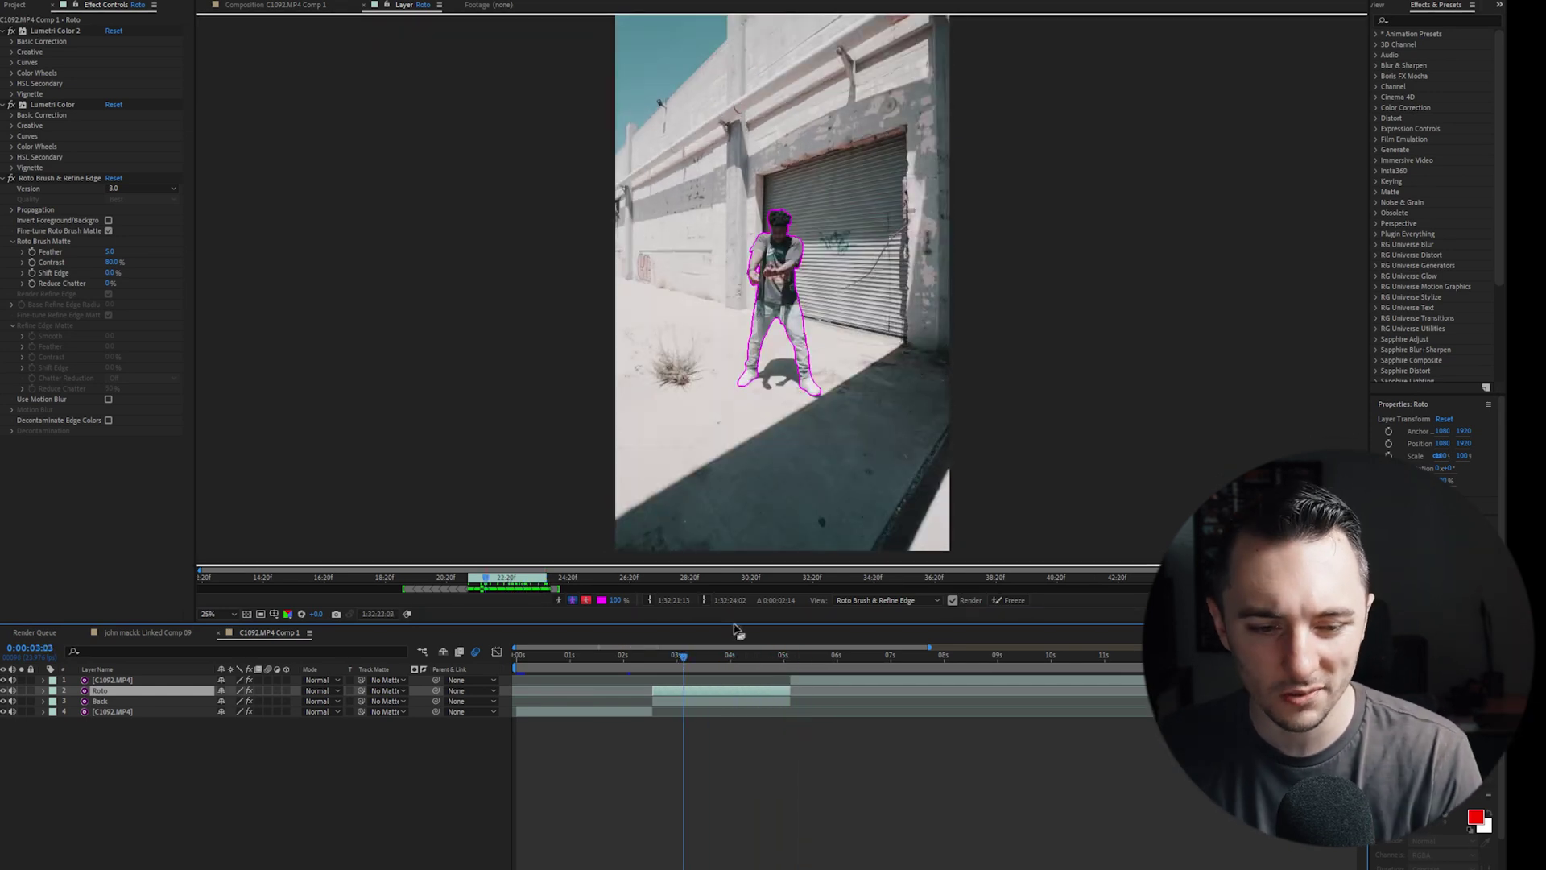
{"action": "left_click", "coordinate": [1013, 600]}
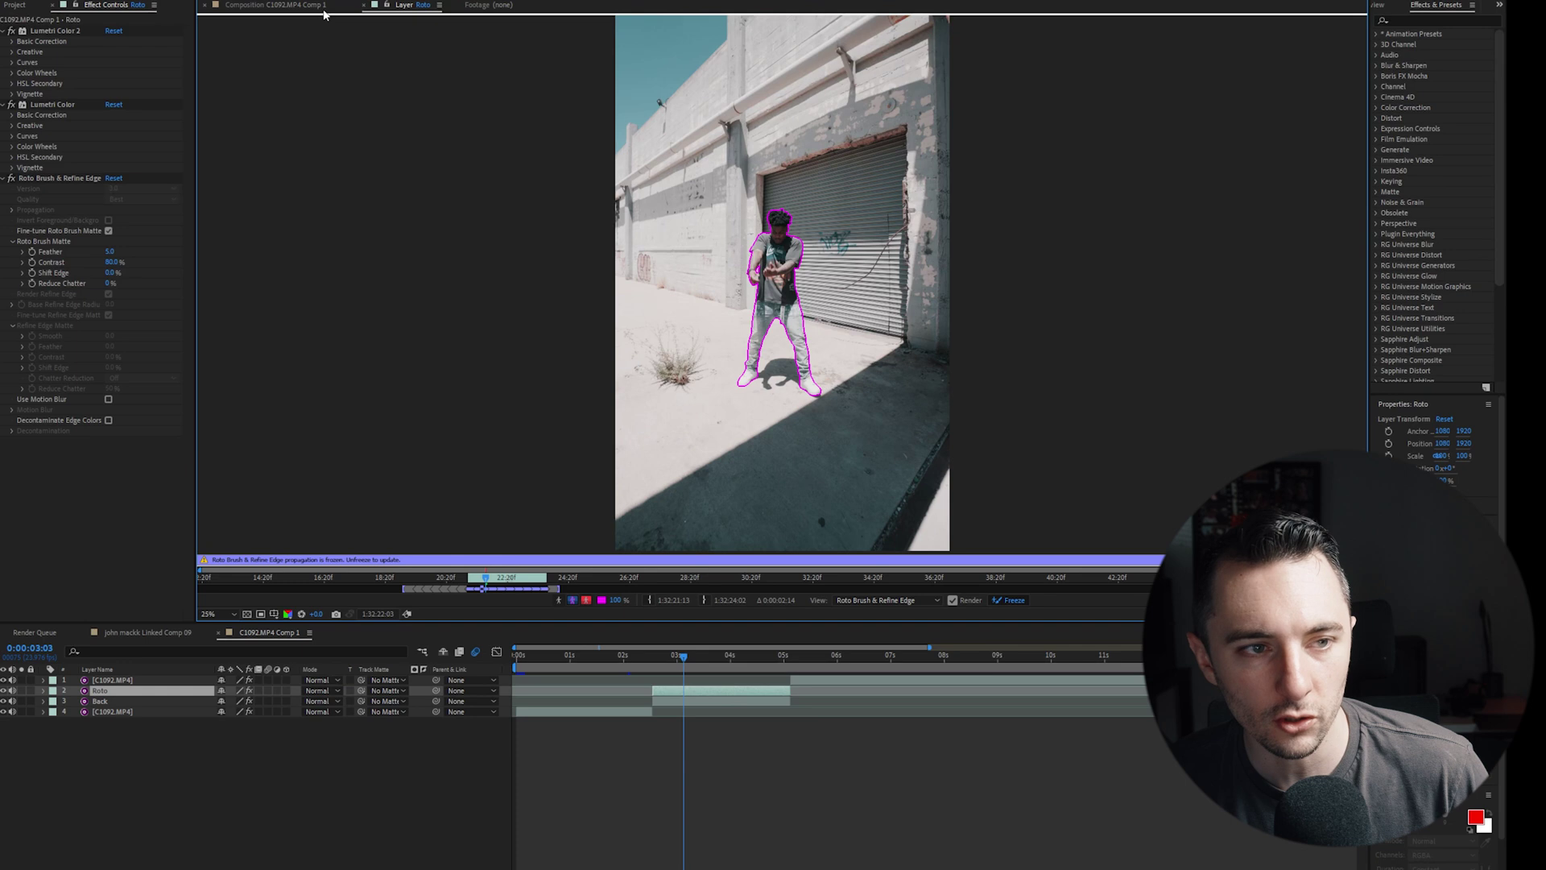
{"action": "left_click", "coordinate": [324, 11]}
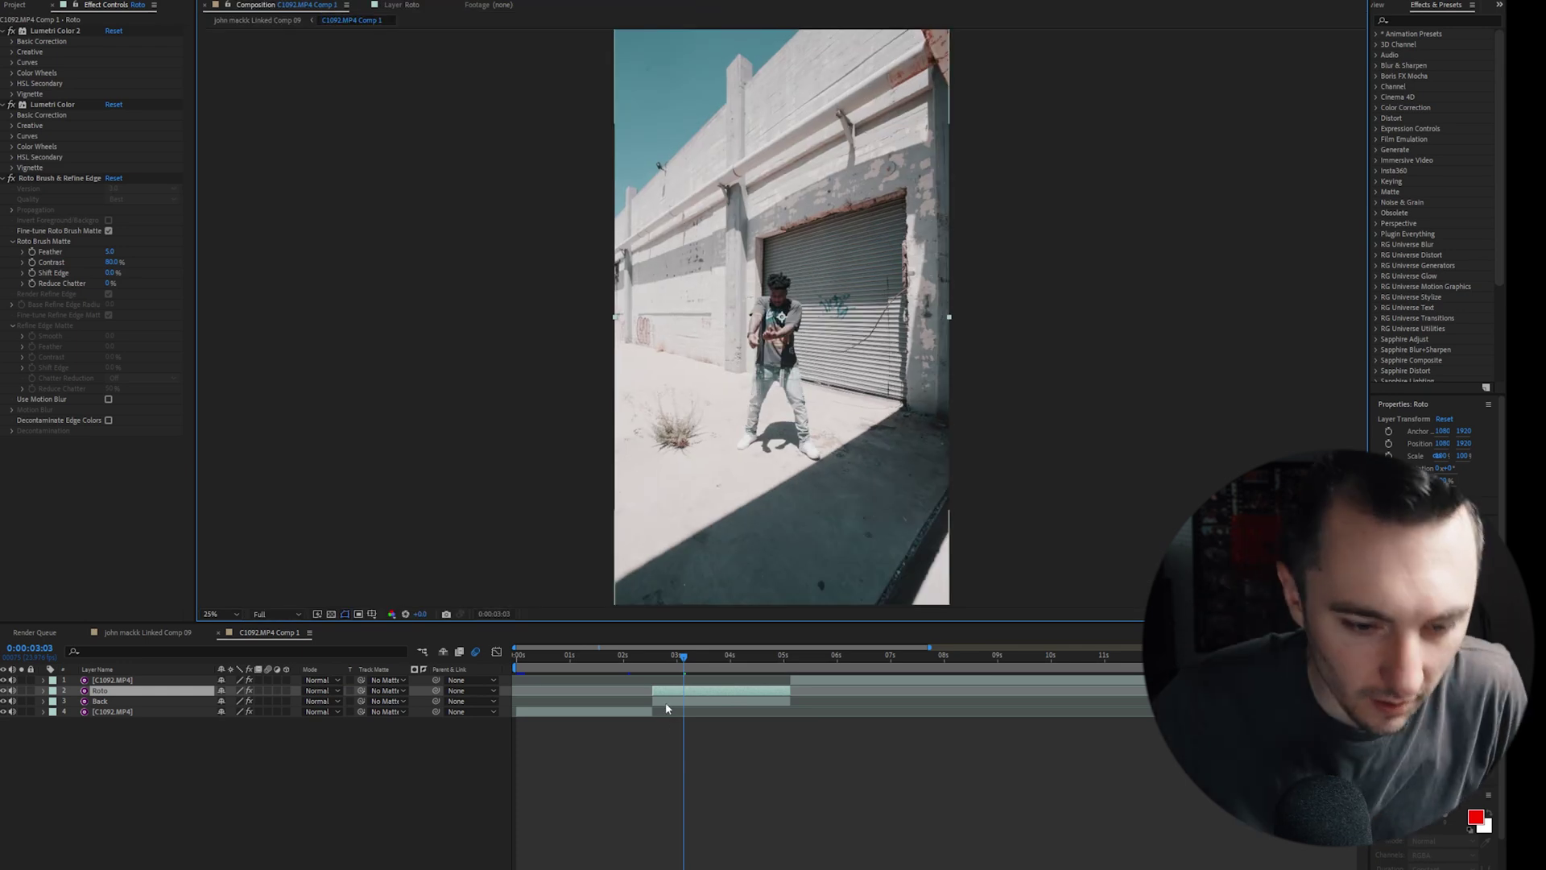
Hide the Back layer briefly to check the dancer's cutout, and show it again
{"action": "left_click", "coordinate": [153, 701]}
{"action": "left_click", "coordinate": [3, 701]}
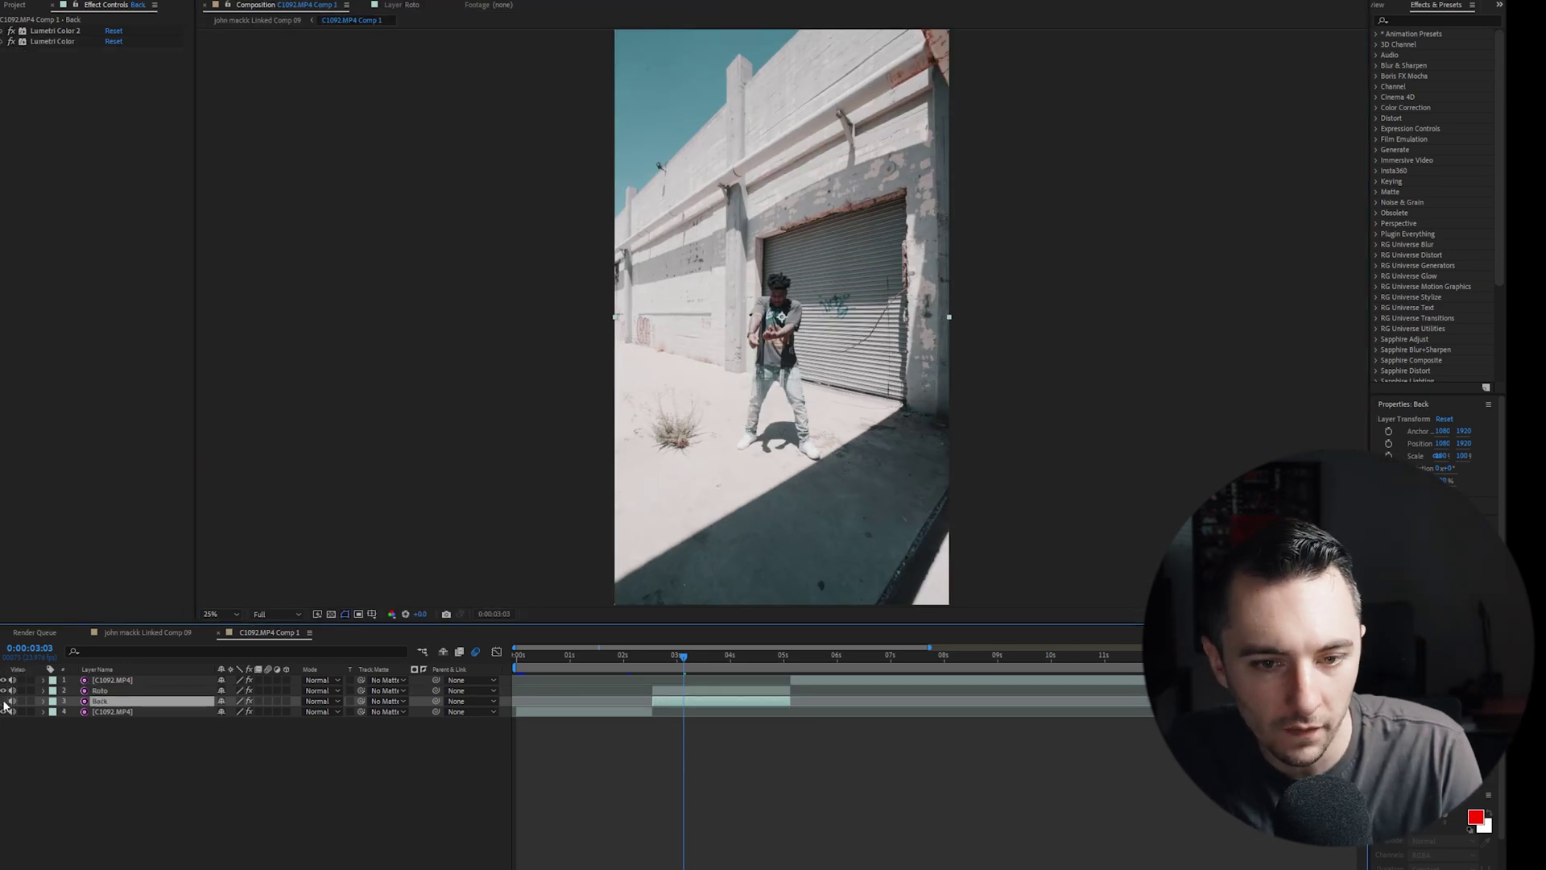
{"action": "left_click", "coordinate": [3, 701]}
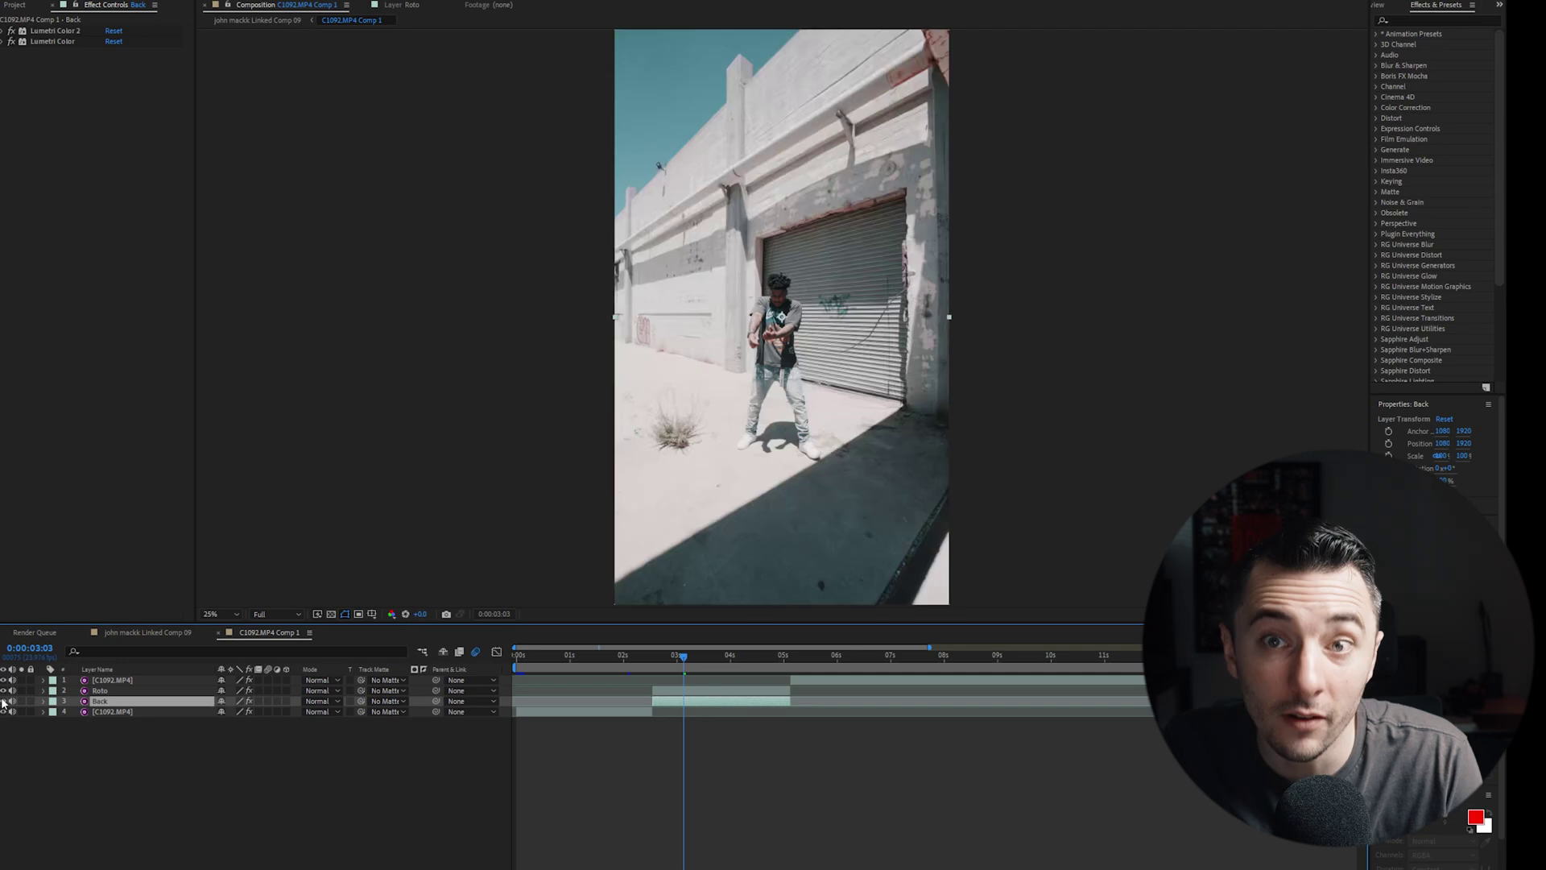
Try the S_Glow effect on the Roto layer, preview it from 0:00:02:13, and remove it
{"action": "left_click", "coordinate": [713, 693]}
{"action": "key", "text": "ctrl+space"}
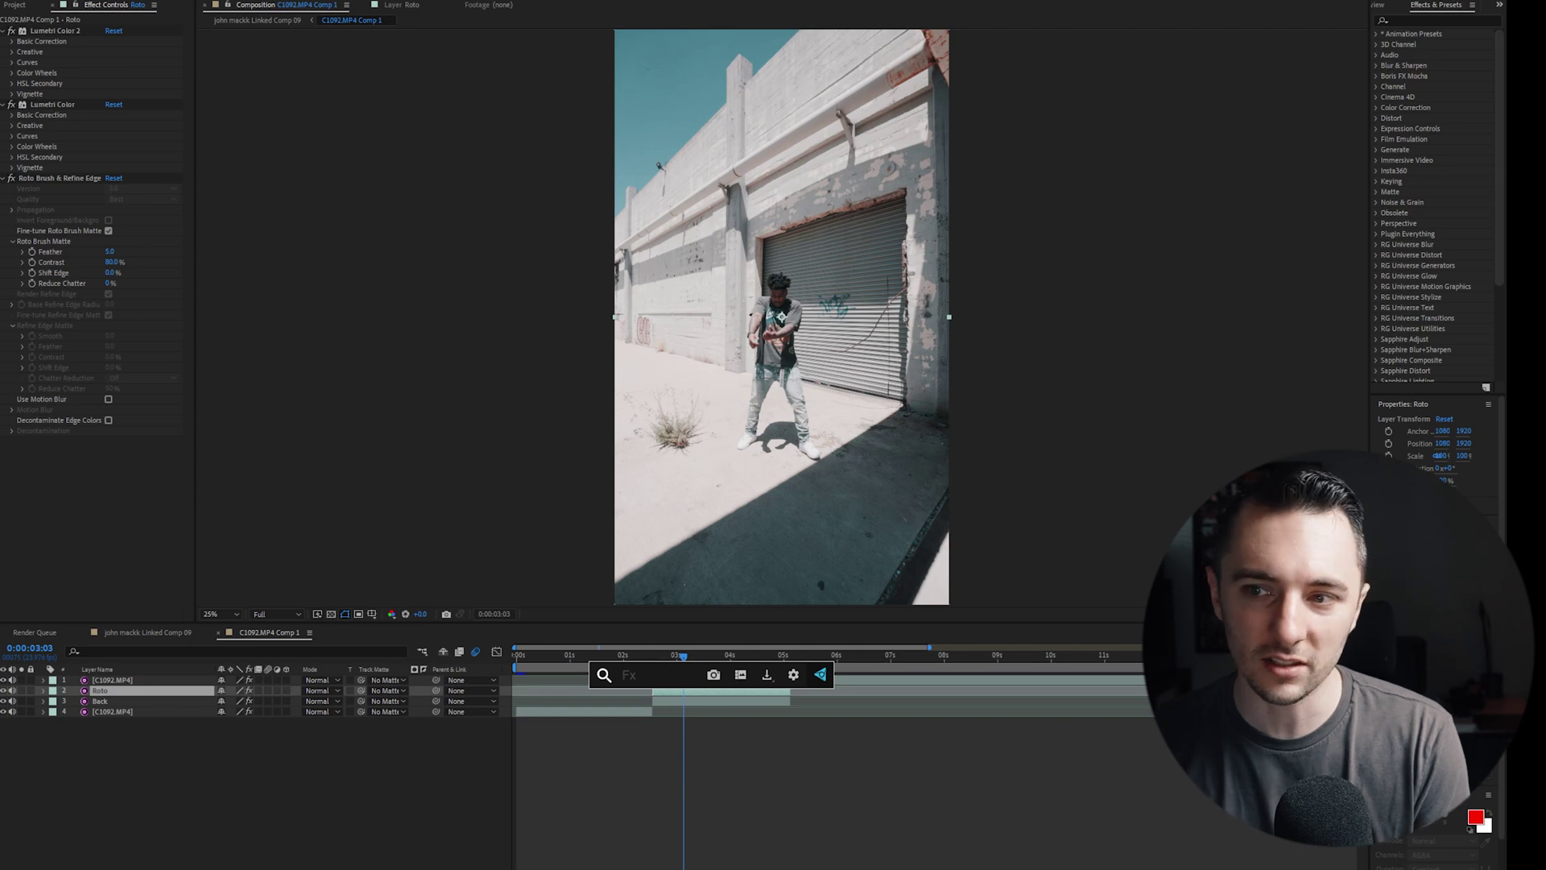
{"action": "left_click", "coordinate": [1406, 21]}
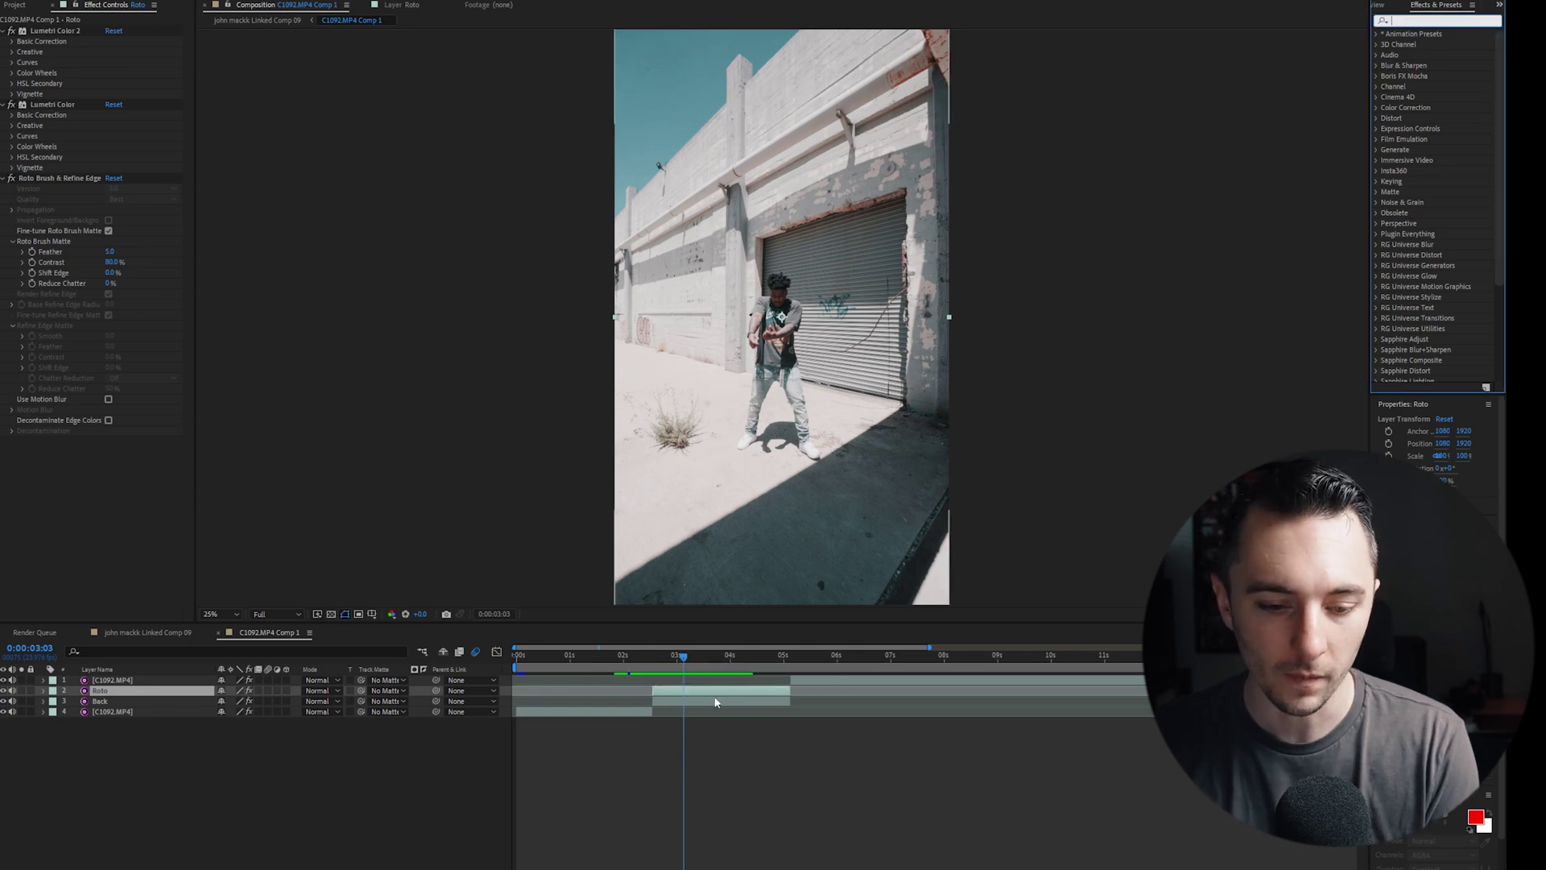
{"action": "key", "text": "ctrl+space"}
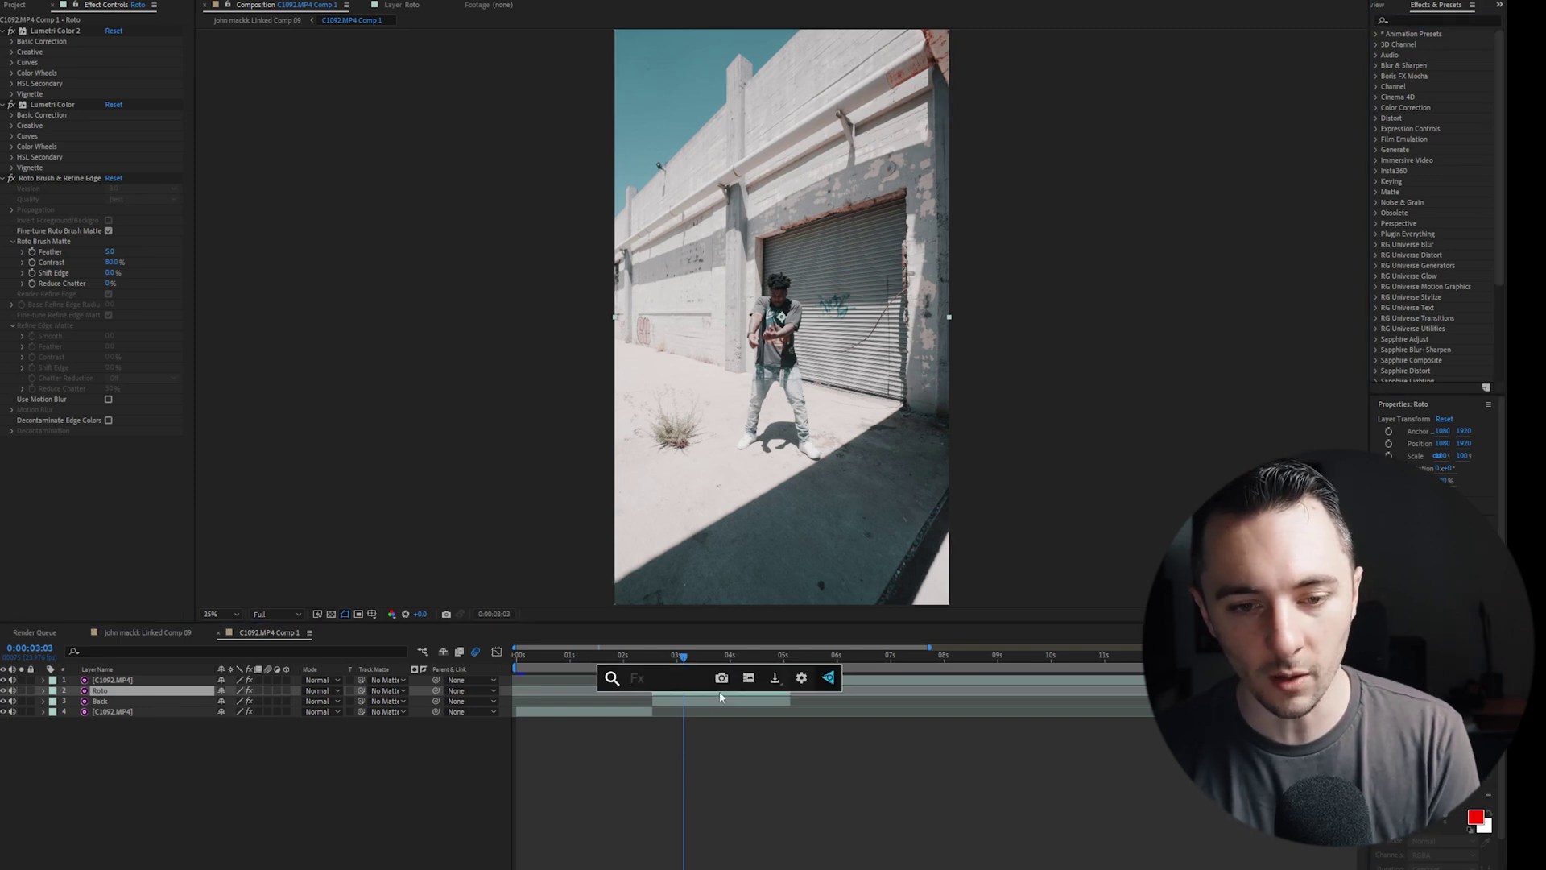
{"action": "type", "text": "glow"}
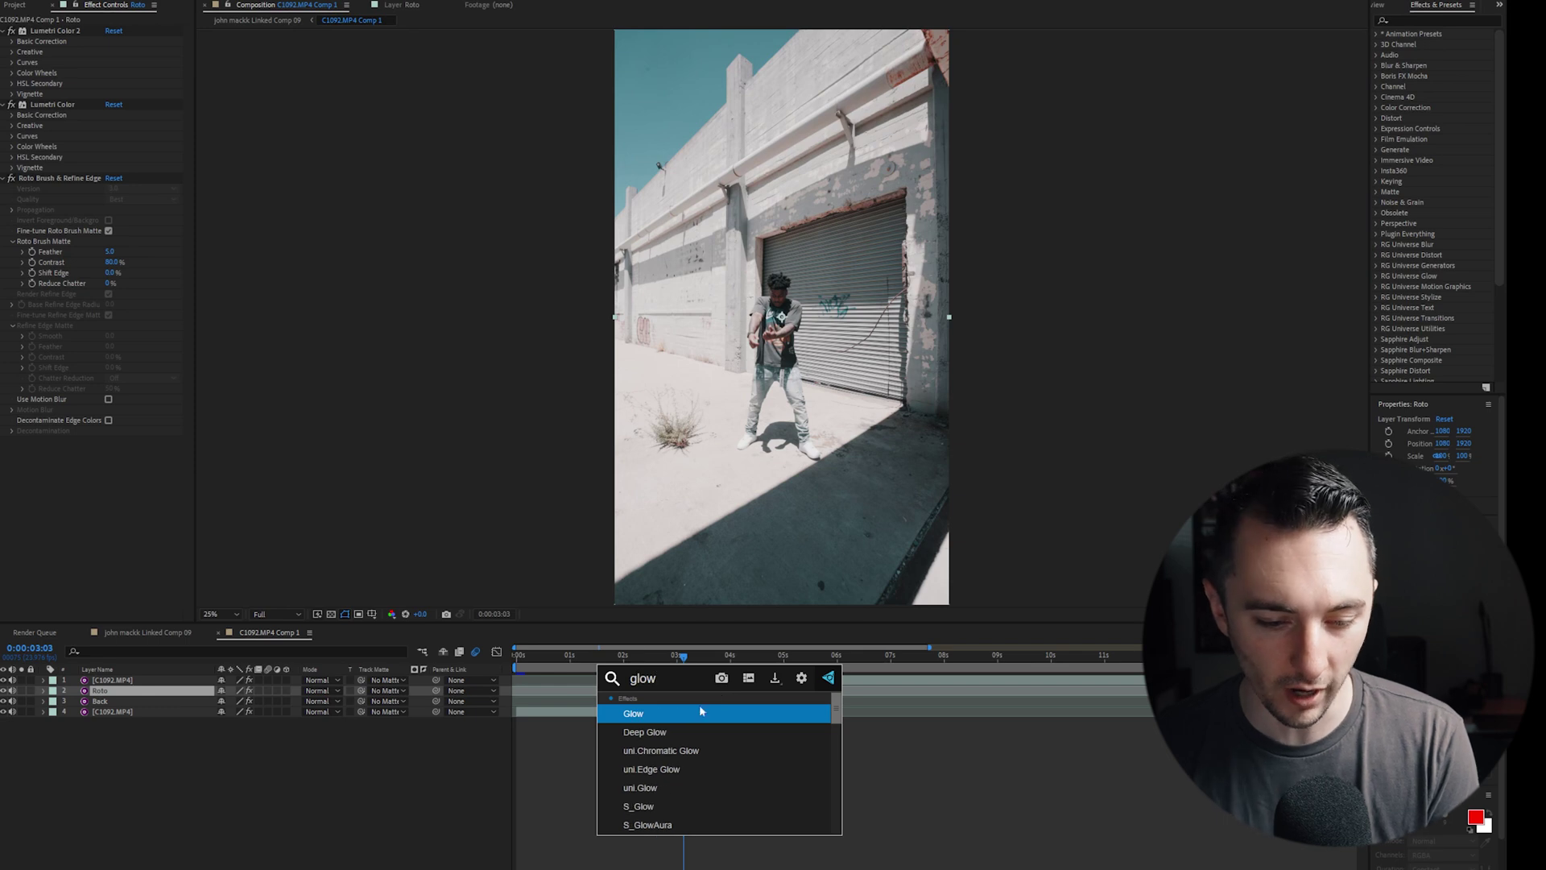
{"action": "left_click", "coordinate": [669, 805]}
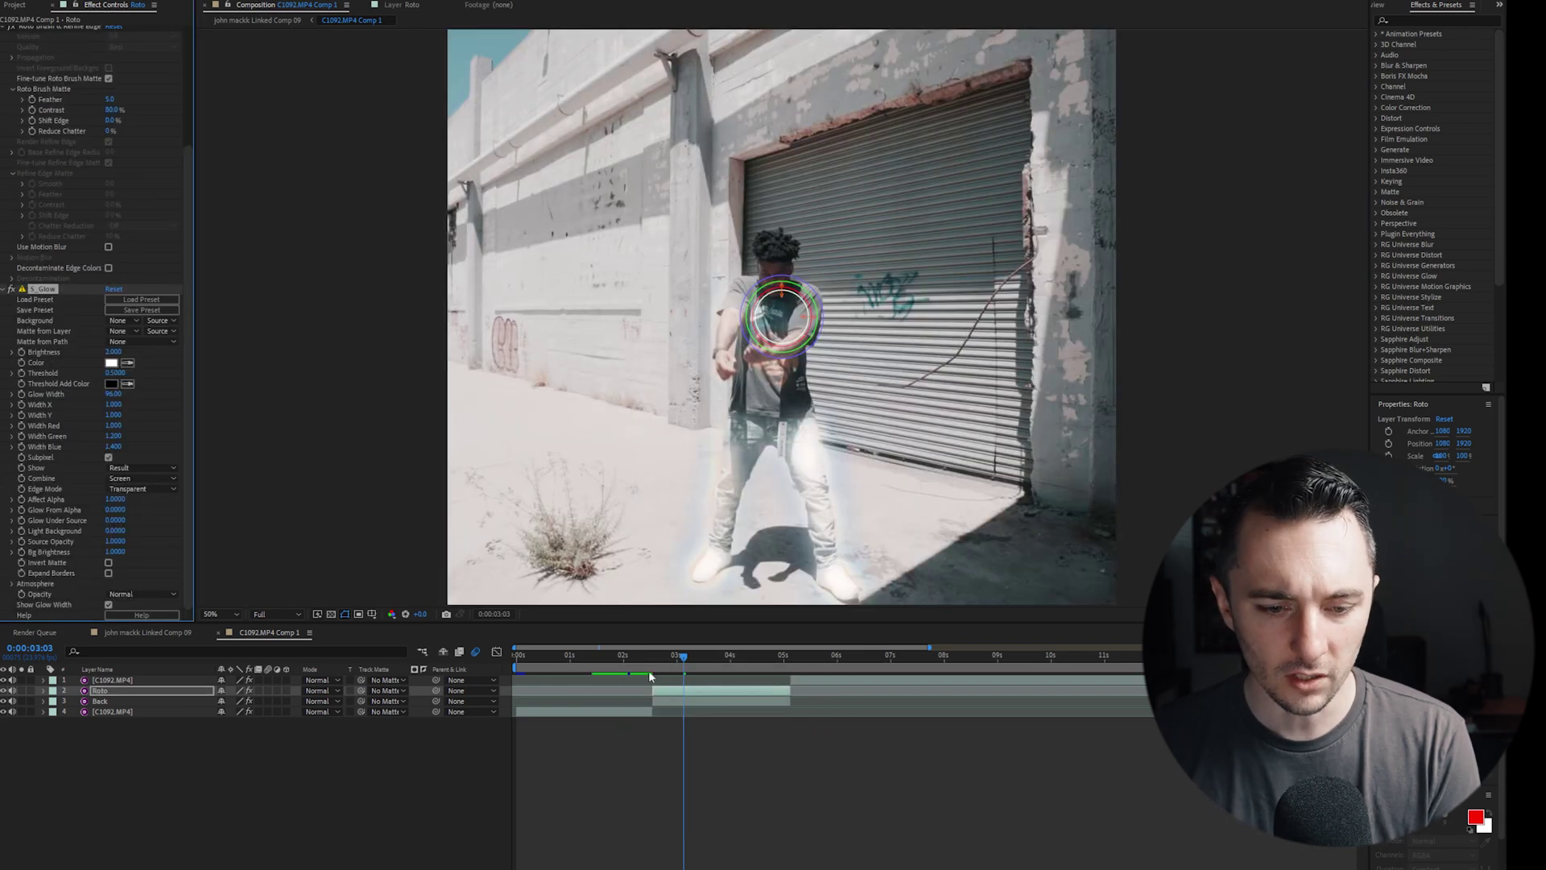
{"action": "left_click", "coordinate": [652, 673]}
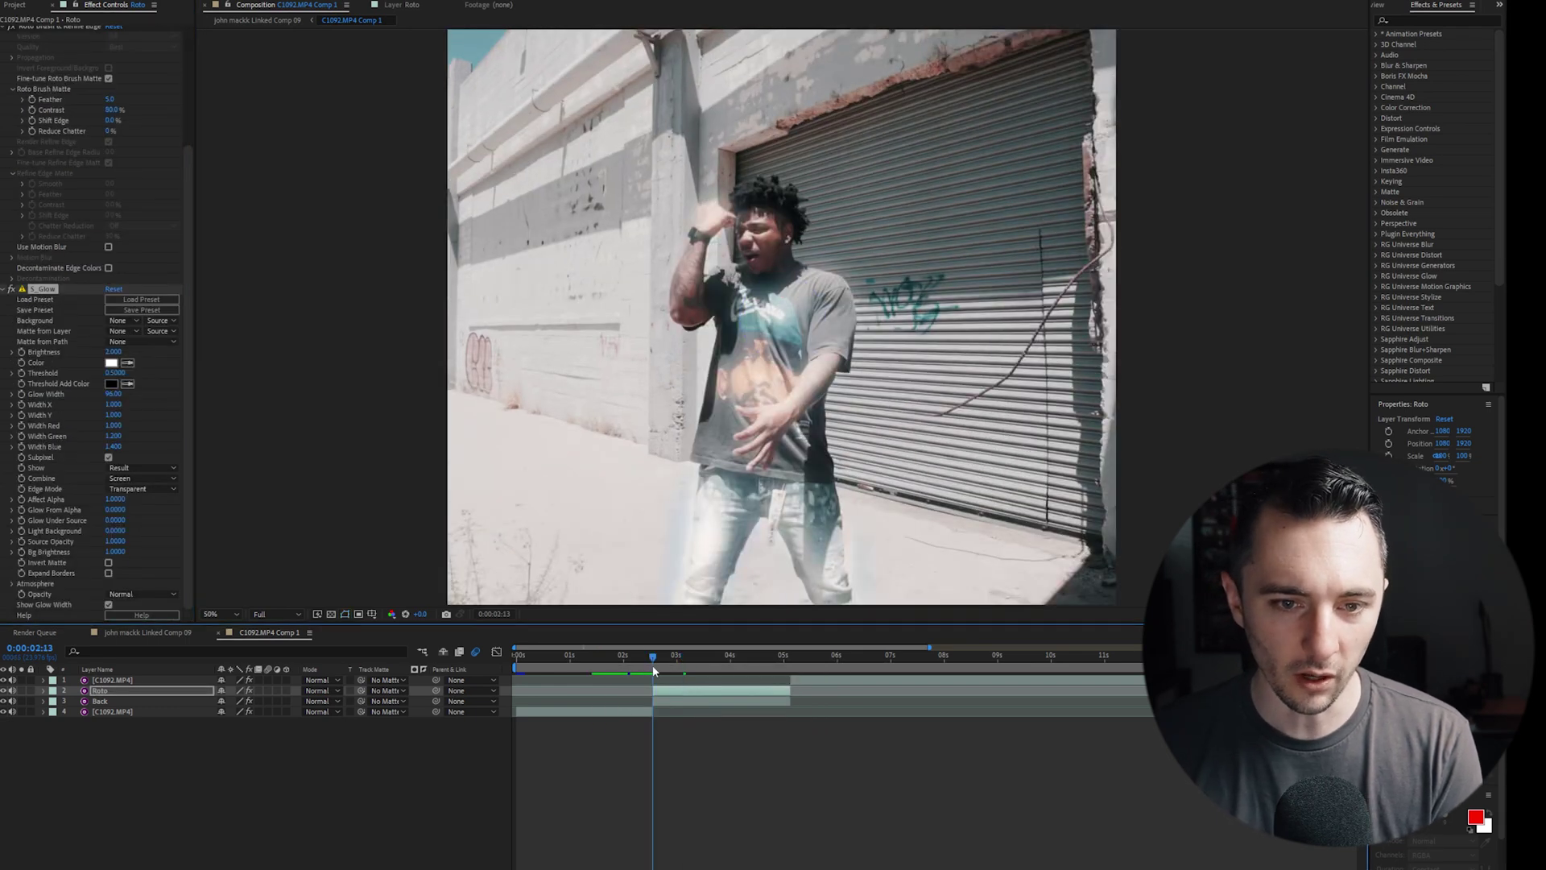
{"action": "key", "text": "space"}
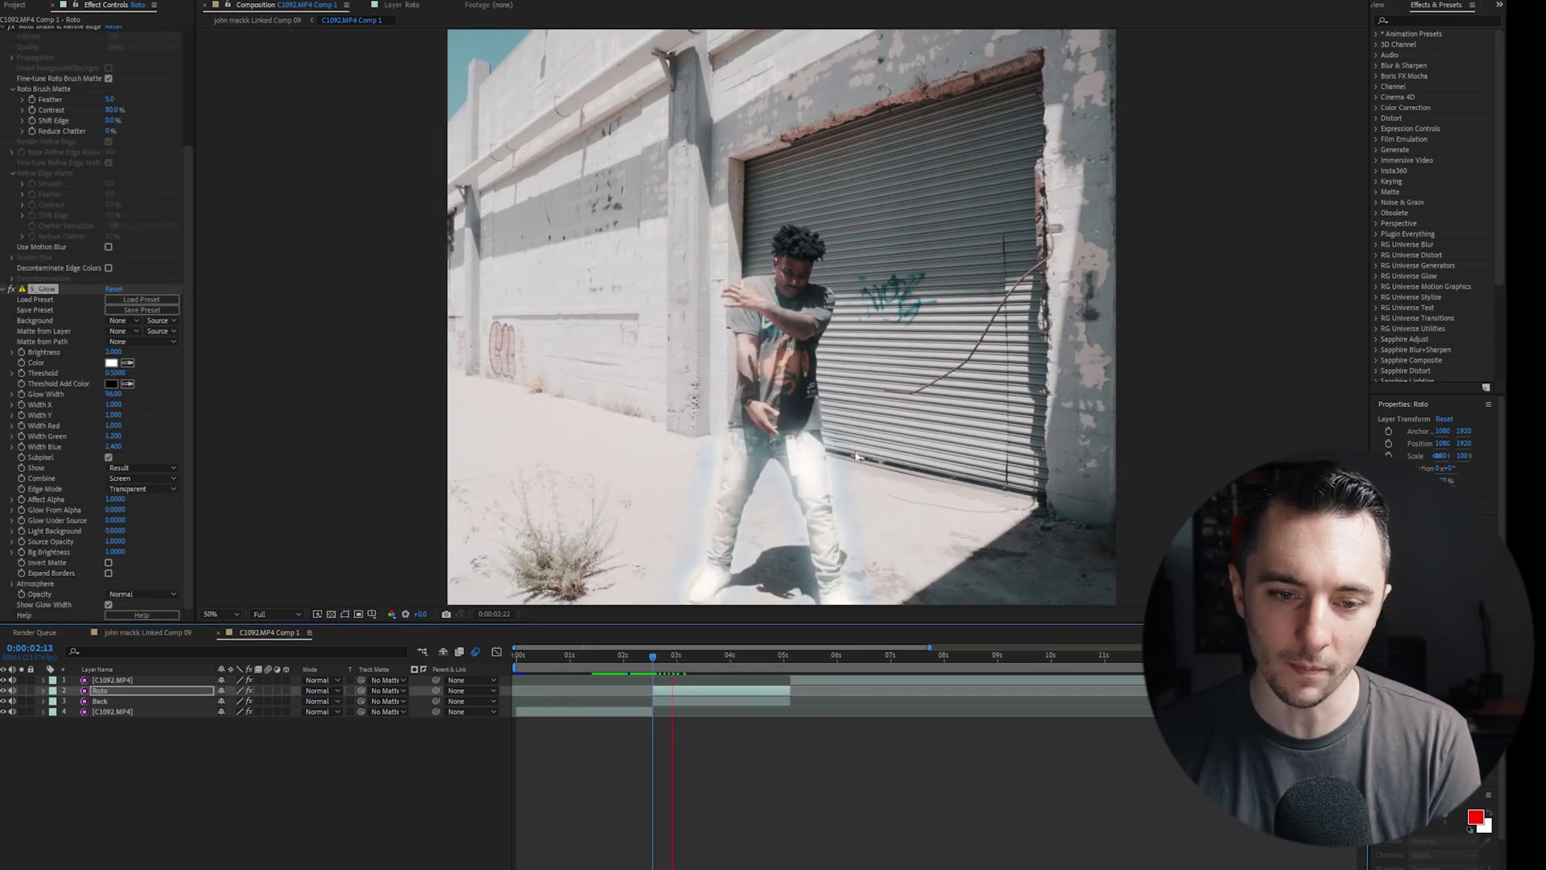
{"action": "left_click", "coordinate": [676, 666]}
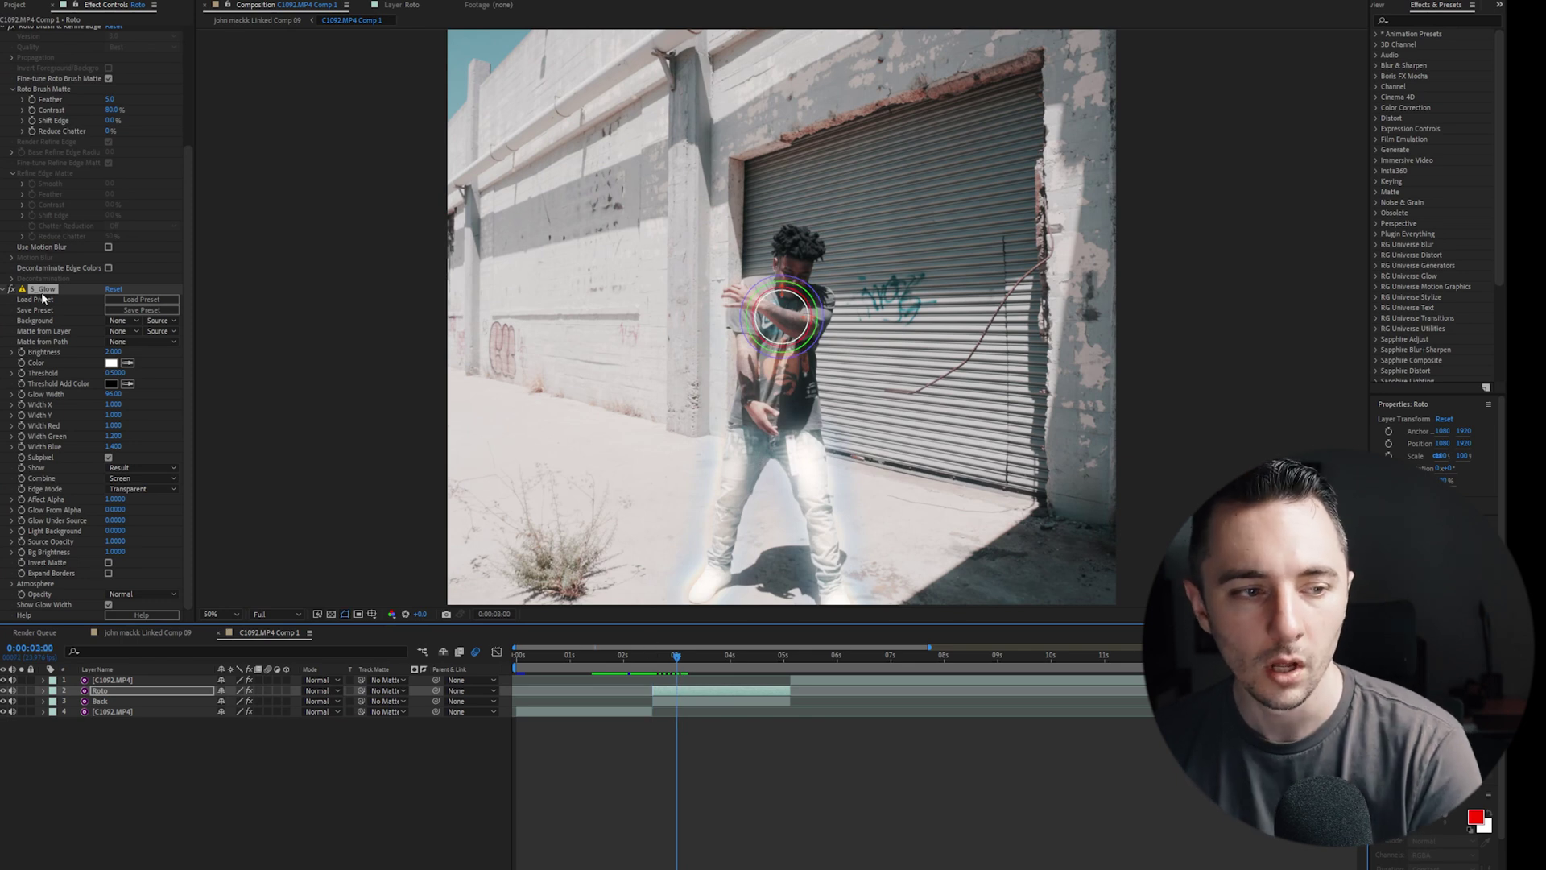
{"action": "key", "text": "Delete"}
Duplicate the Roto layer and place the copy, Roto 2, directly beneath the original
{"action": "left_click", "coordinate": [673, 692]}
{"action": "key", "text": "ctrl+d"}
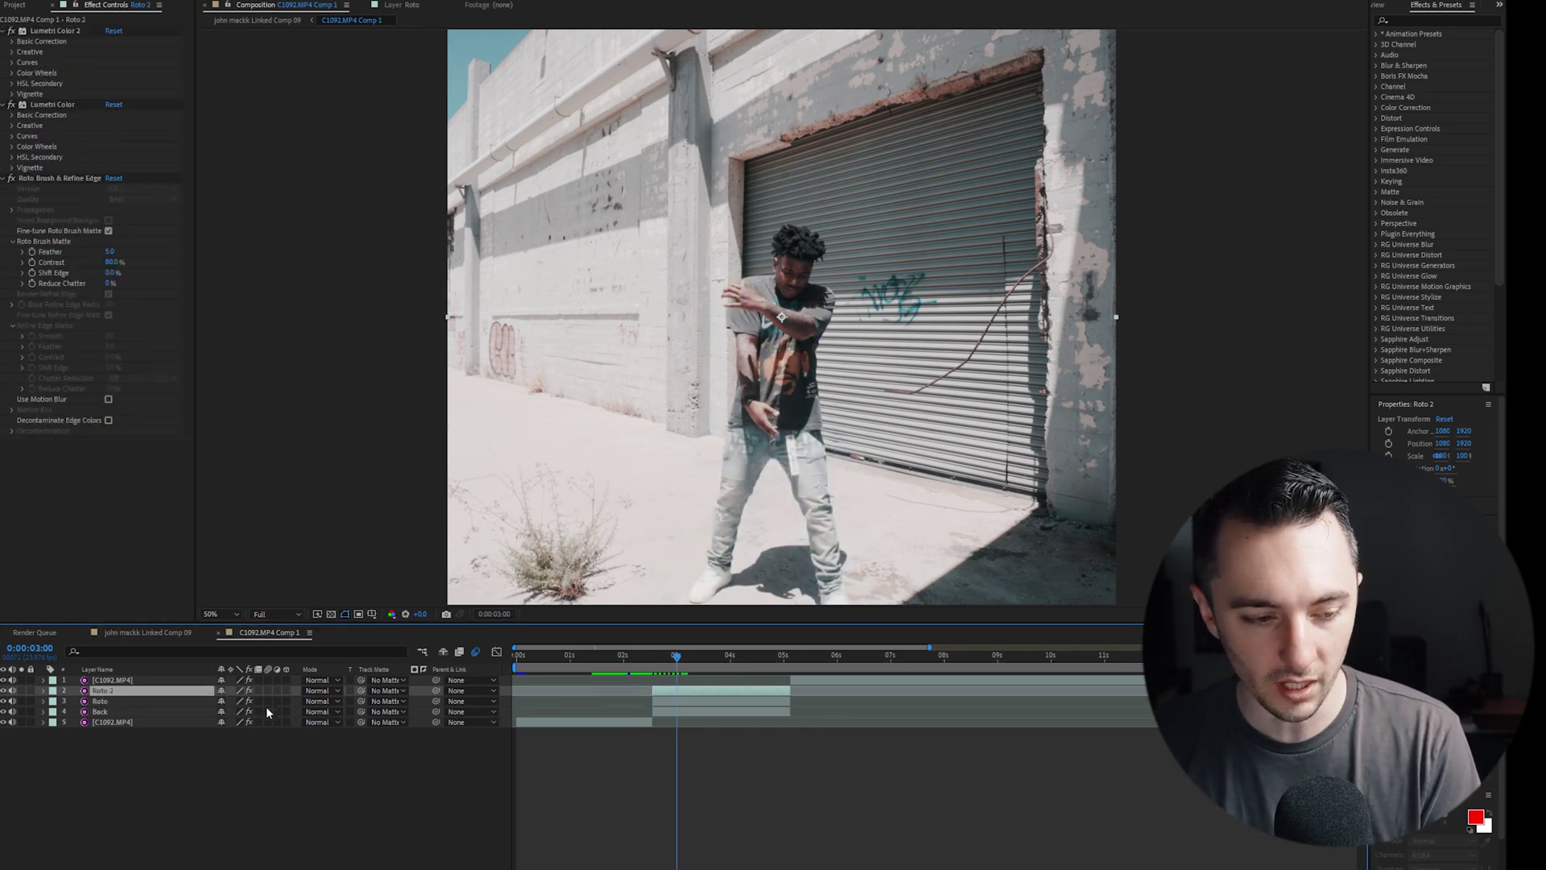
{"action": "left_click_drag", "start_coordinate": [97, 701], "coordinate": [113, 688]}
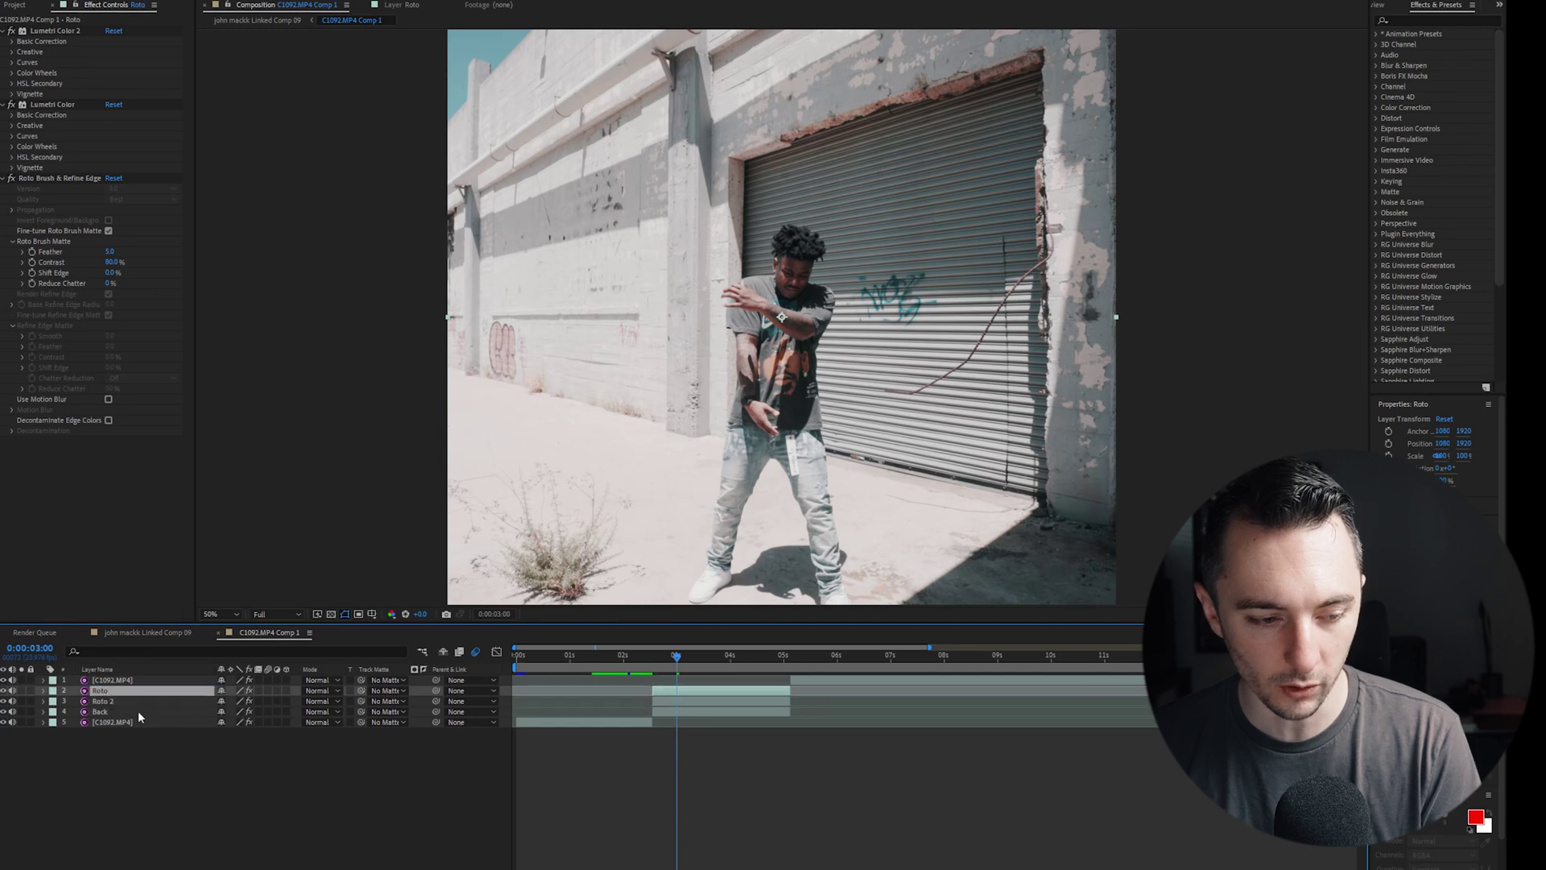
Enable motion blur on Roto 2 and set its starting Position keyframe at 0:00:03:06
{"action": "left_click", "coordinate": [666, 703]}
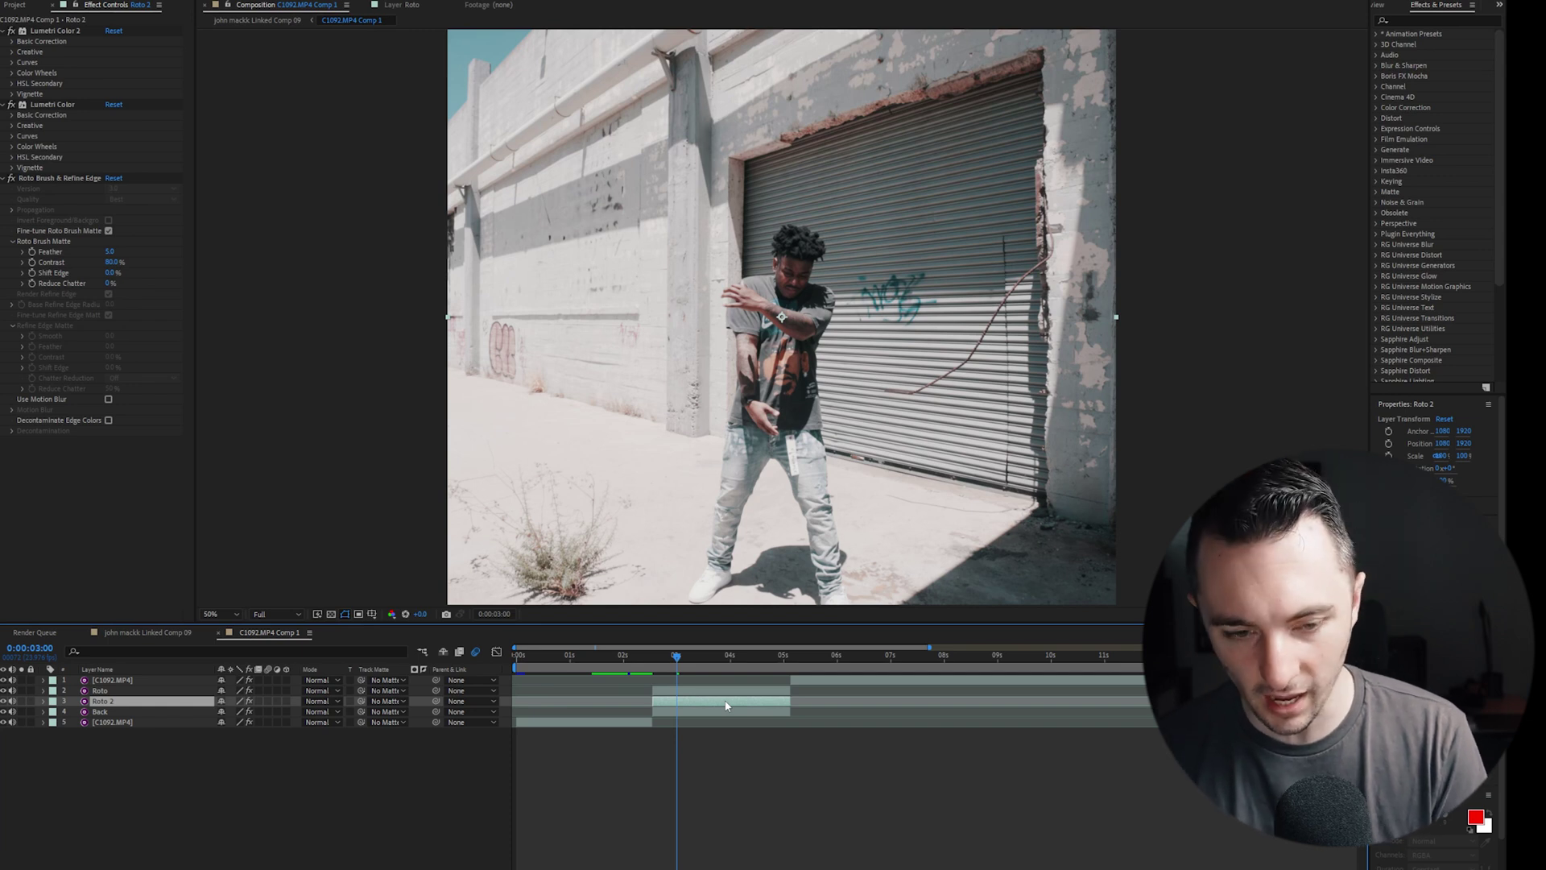
{"action": "left_click", "coordinate": [665, 669]}
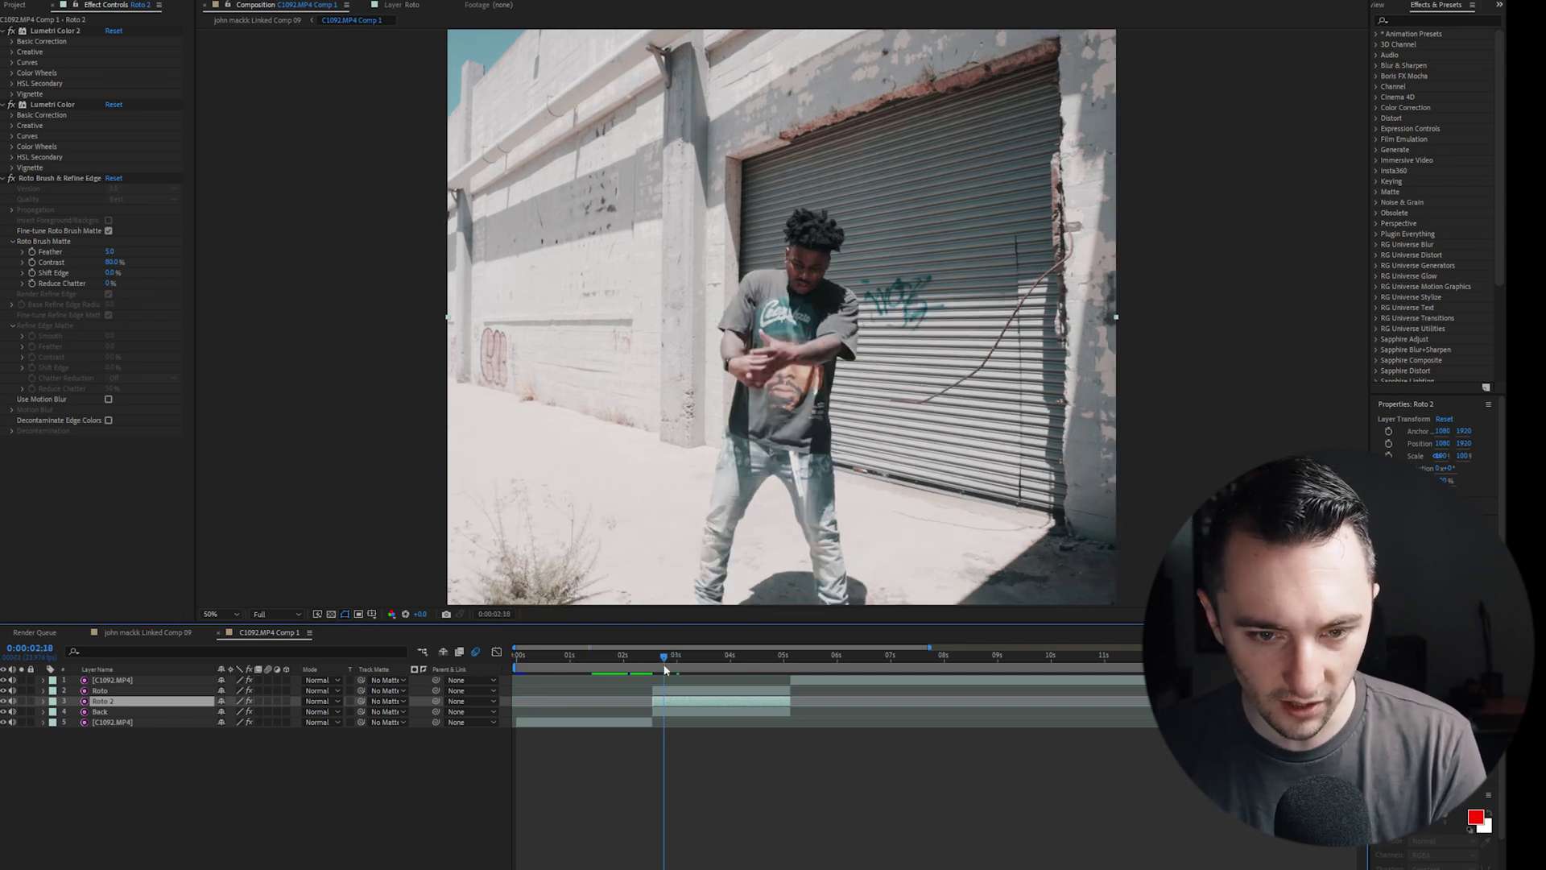
{"action": "key", "text": "p"}
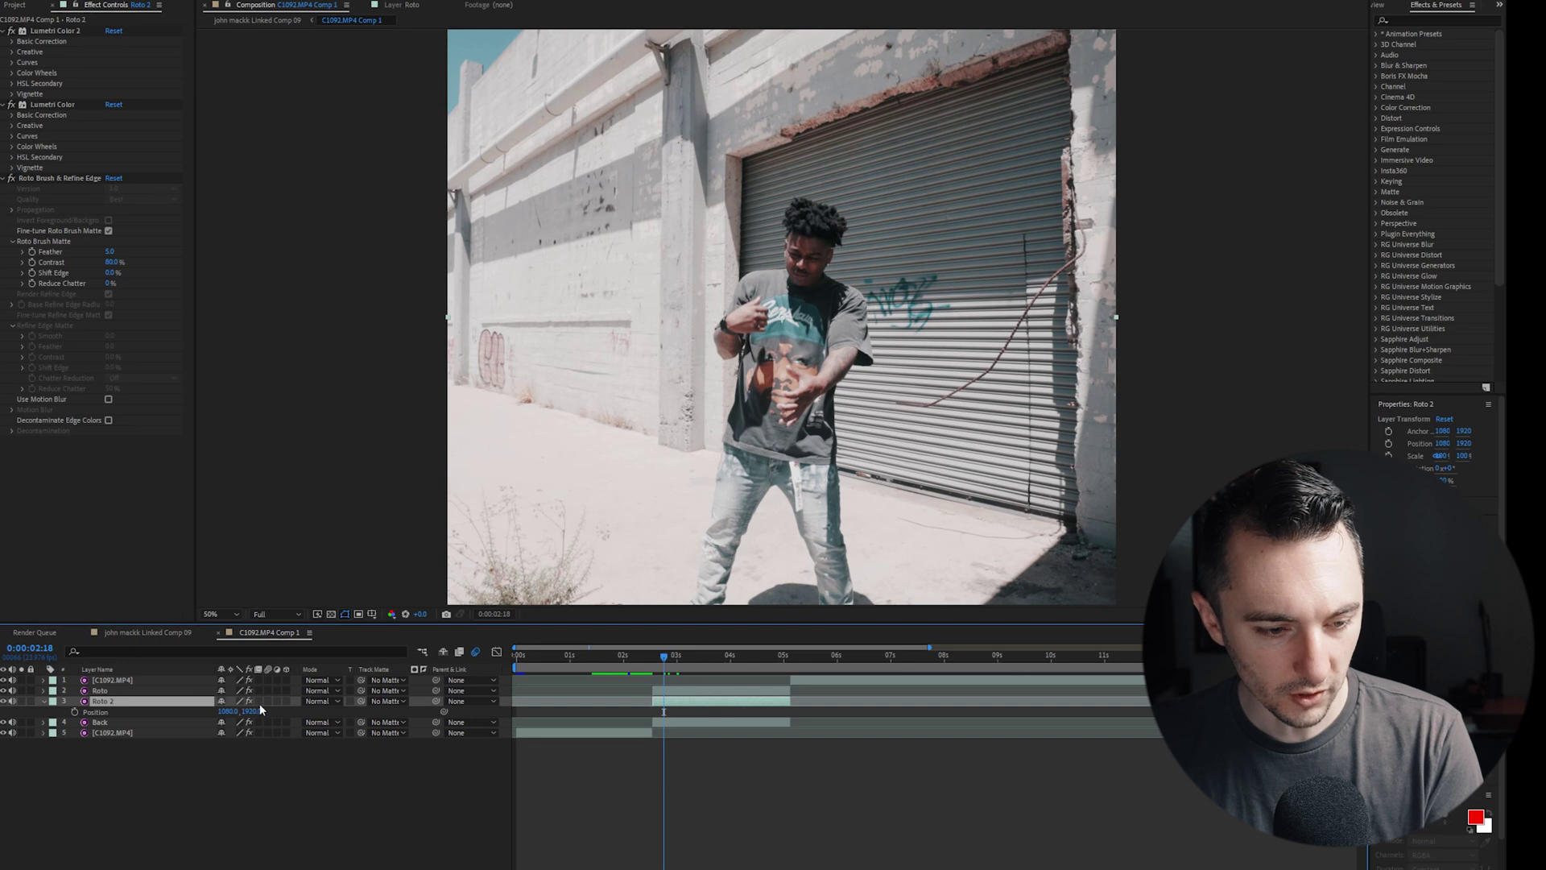
{"action": "left_click_drag", "start_coordinate": [663, 657], "coordinate": [691, 667]}
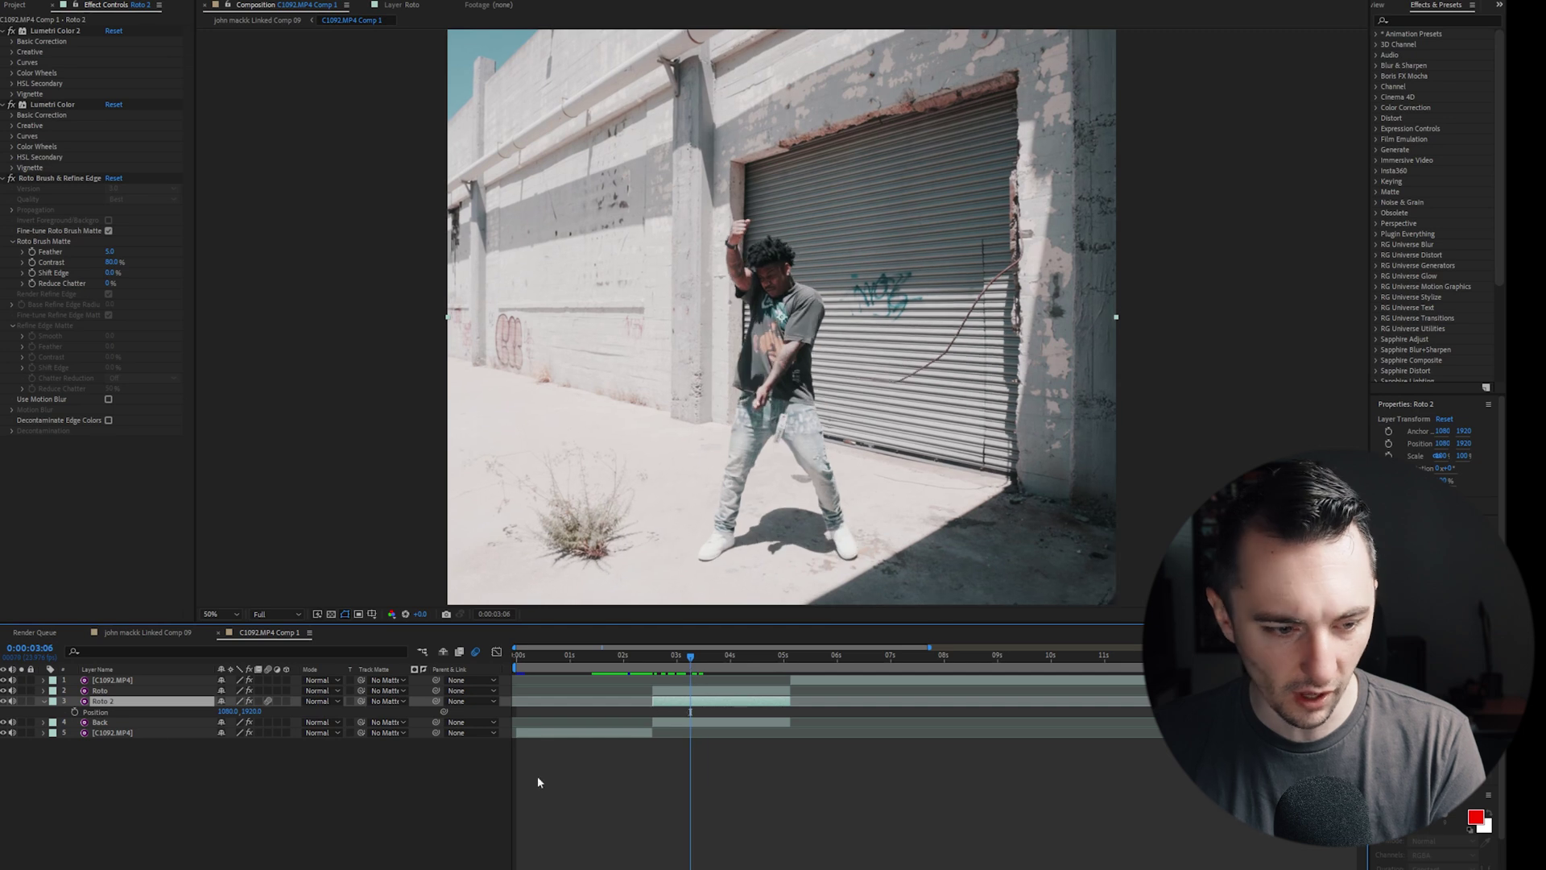
{"action": "left_click", "coordinate": [74, 711]}
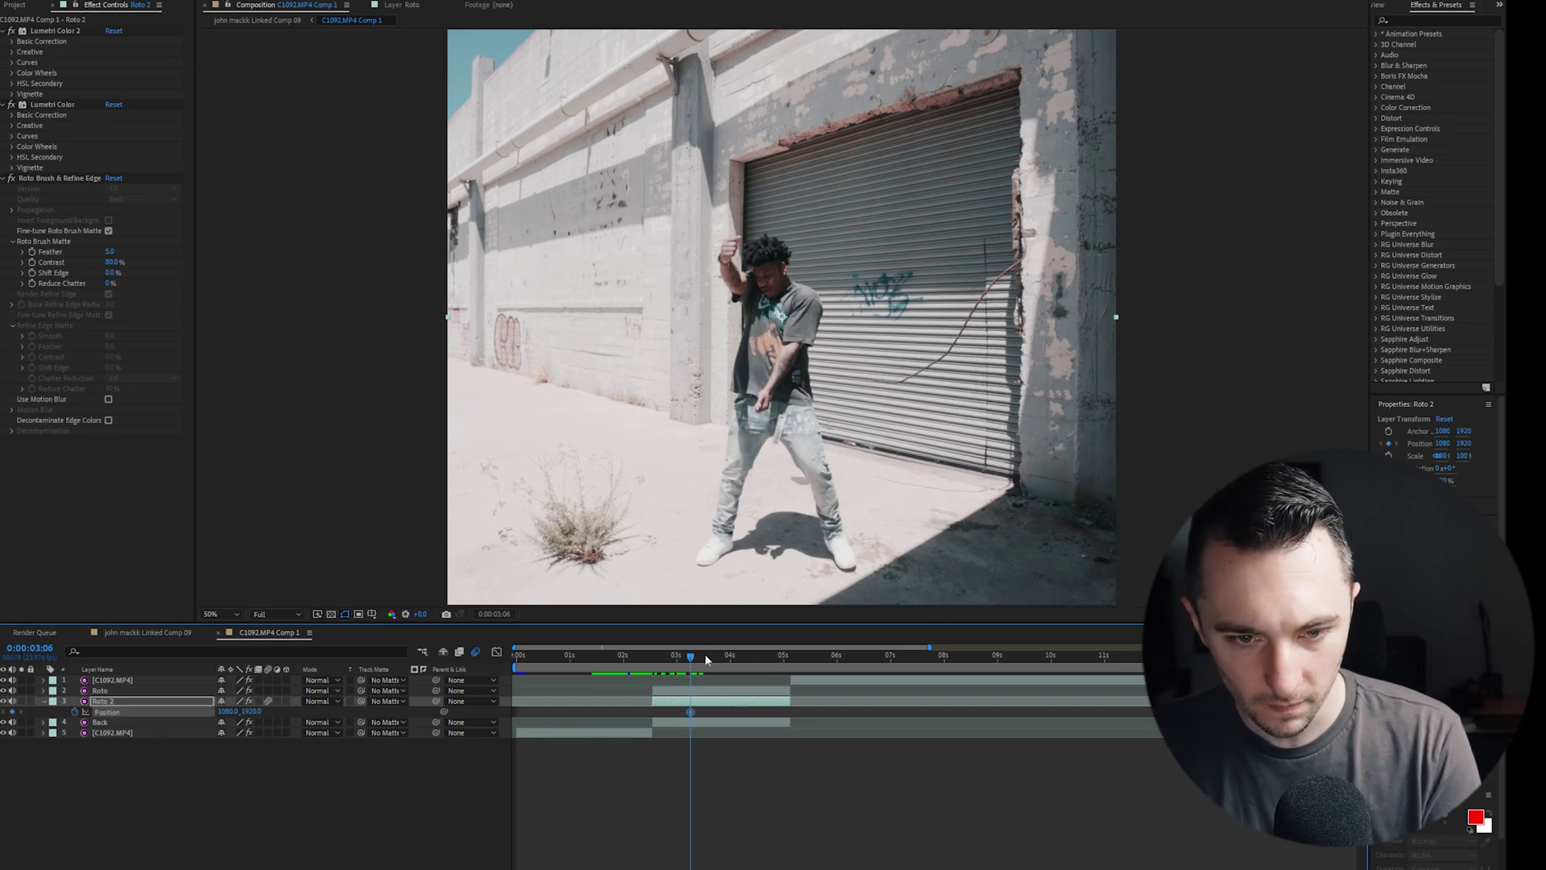
At 0:00:03:12, move the Roto 2 dancer horizontally to the right of the original, to an X position of about 1618
{"action": "left_click_drag", "start_coordinate": [692, 662], "coordinate": [705, 662]}
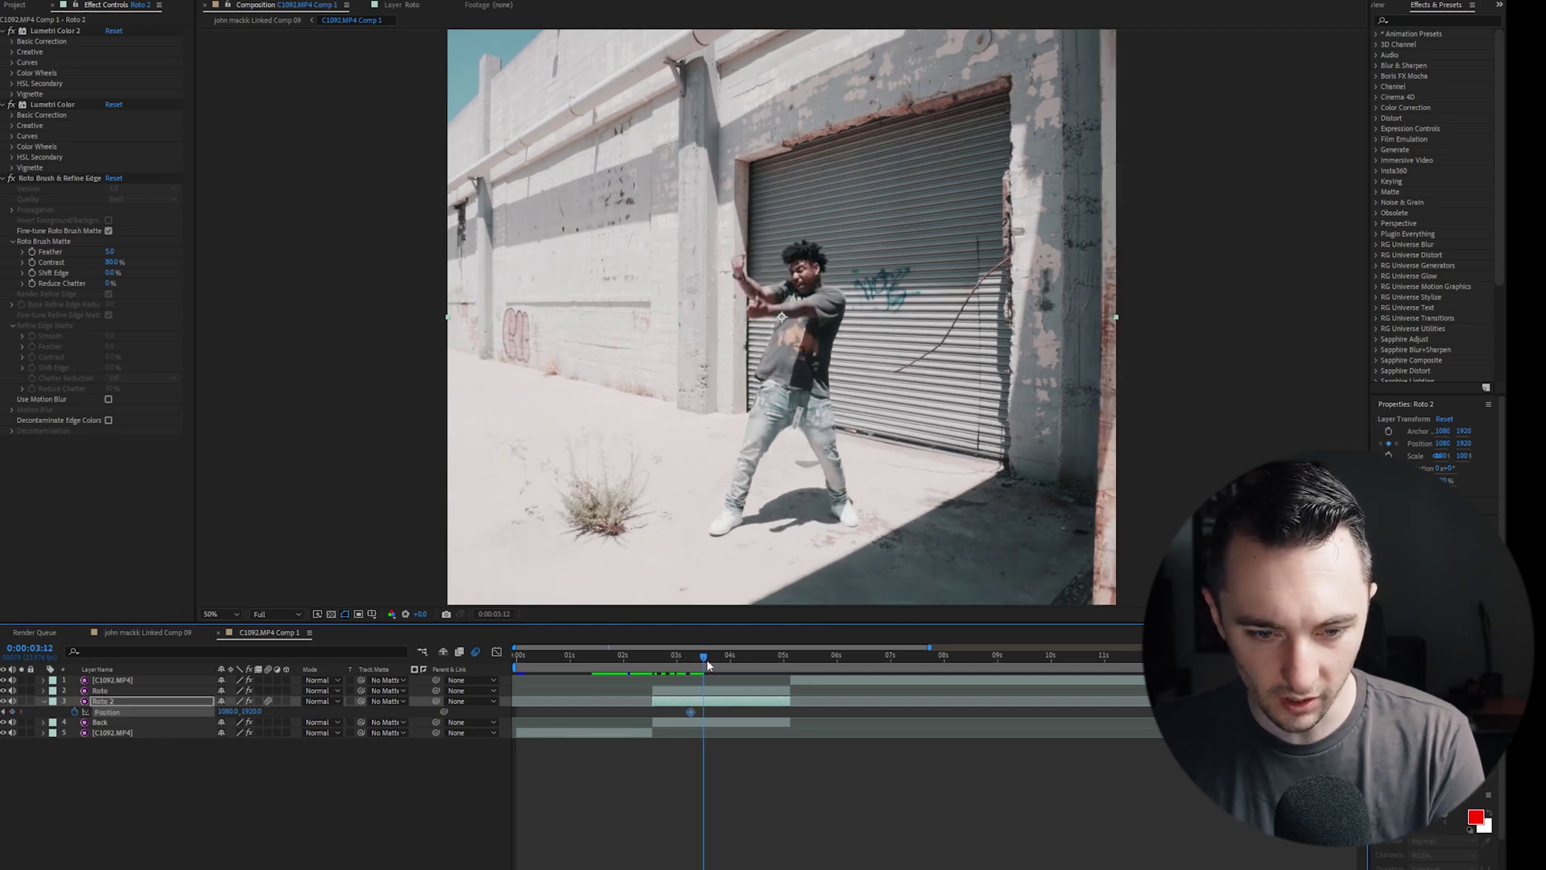
{"action": "left_click", "coordinate": [810, 372]}
{"action": "left_click_drag", "start_coordinate": [809, 372], "coordinate": [975, 419]}
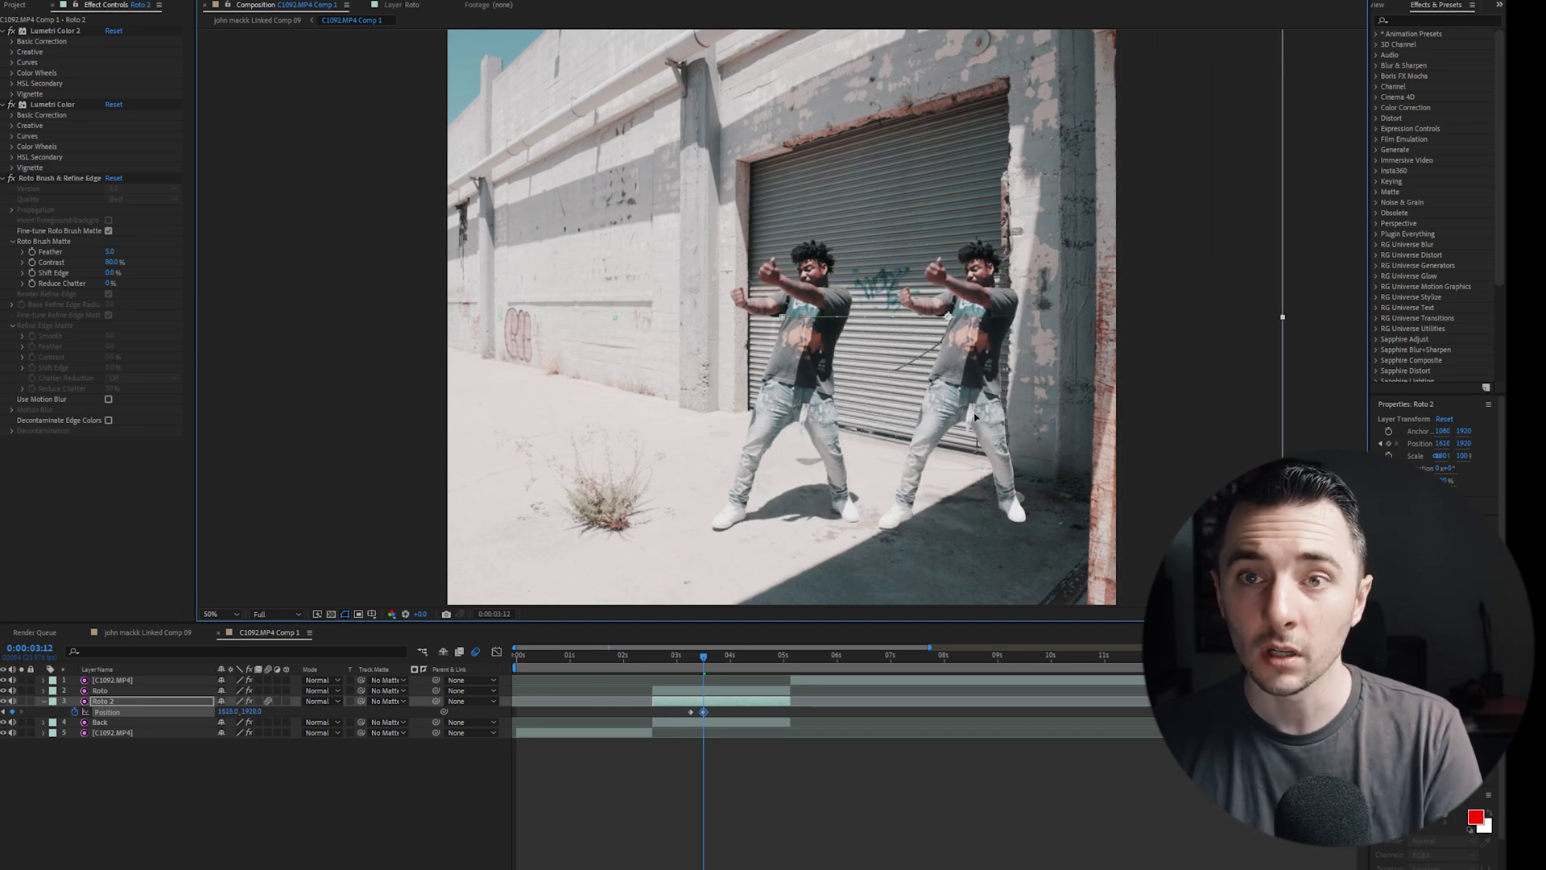
Ease Roto 2's end Position keyframe and move it to 0:00:03:16, previewing the sideways slide
{"action": "left_click_drag", "start_coordinate": [704, 662], "coordinate": [686, 660]}
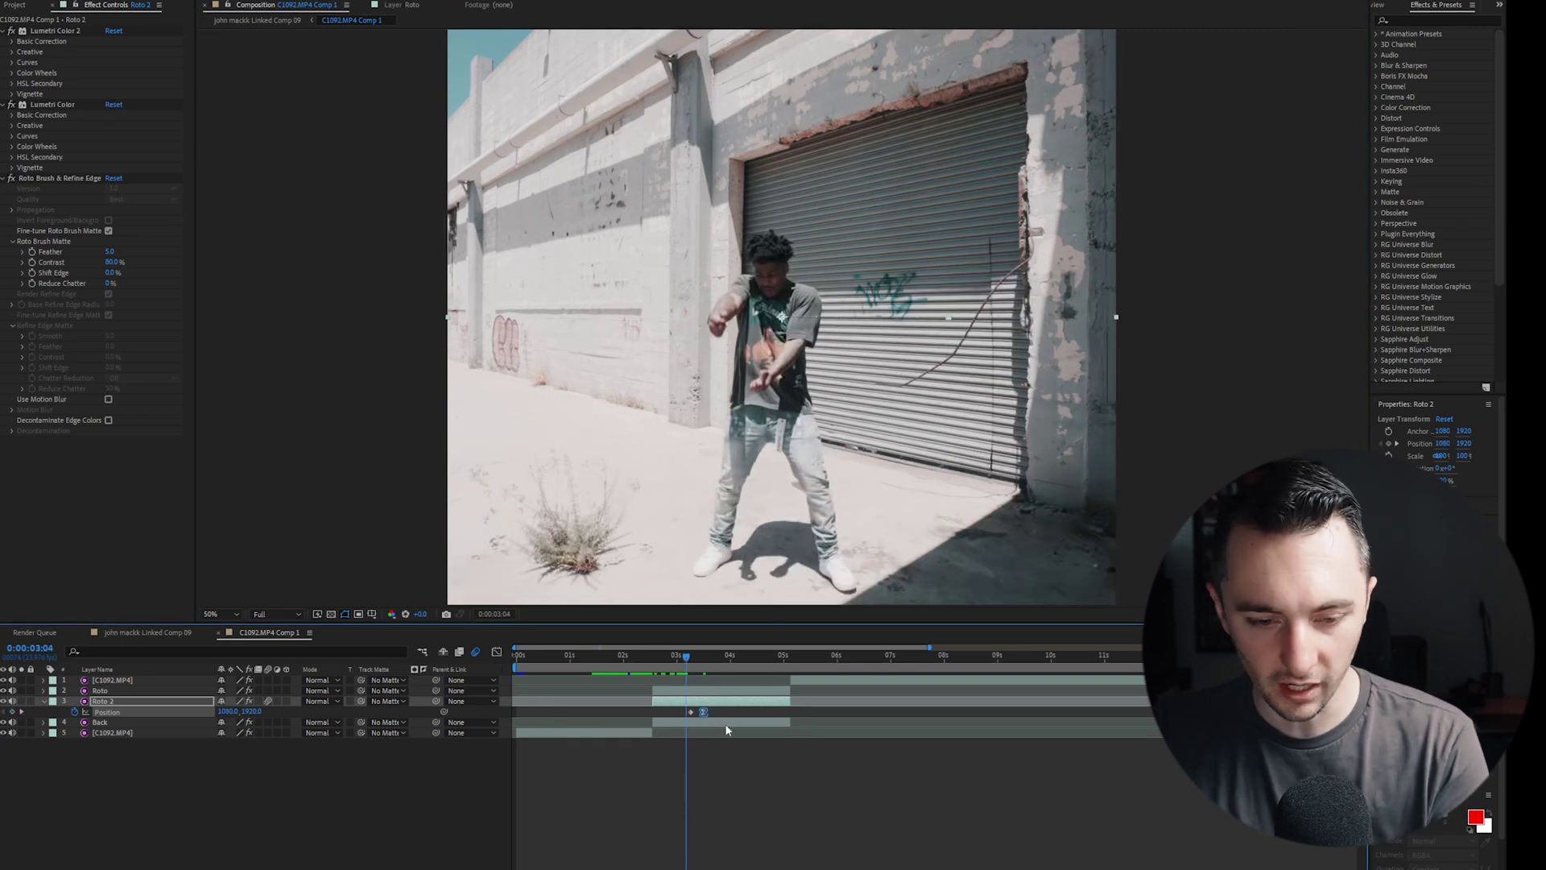
{"action": "left_click", "coordinate": [722, 773]}
{"action": "key", "text": "space"}
{"action": "key", "text": "space"}
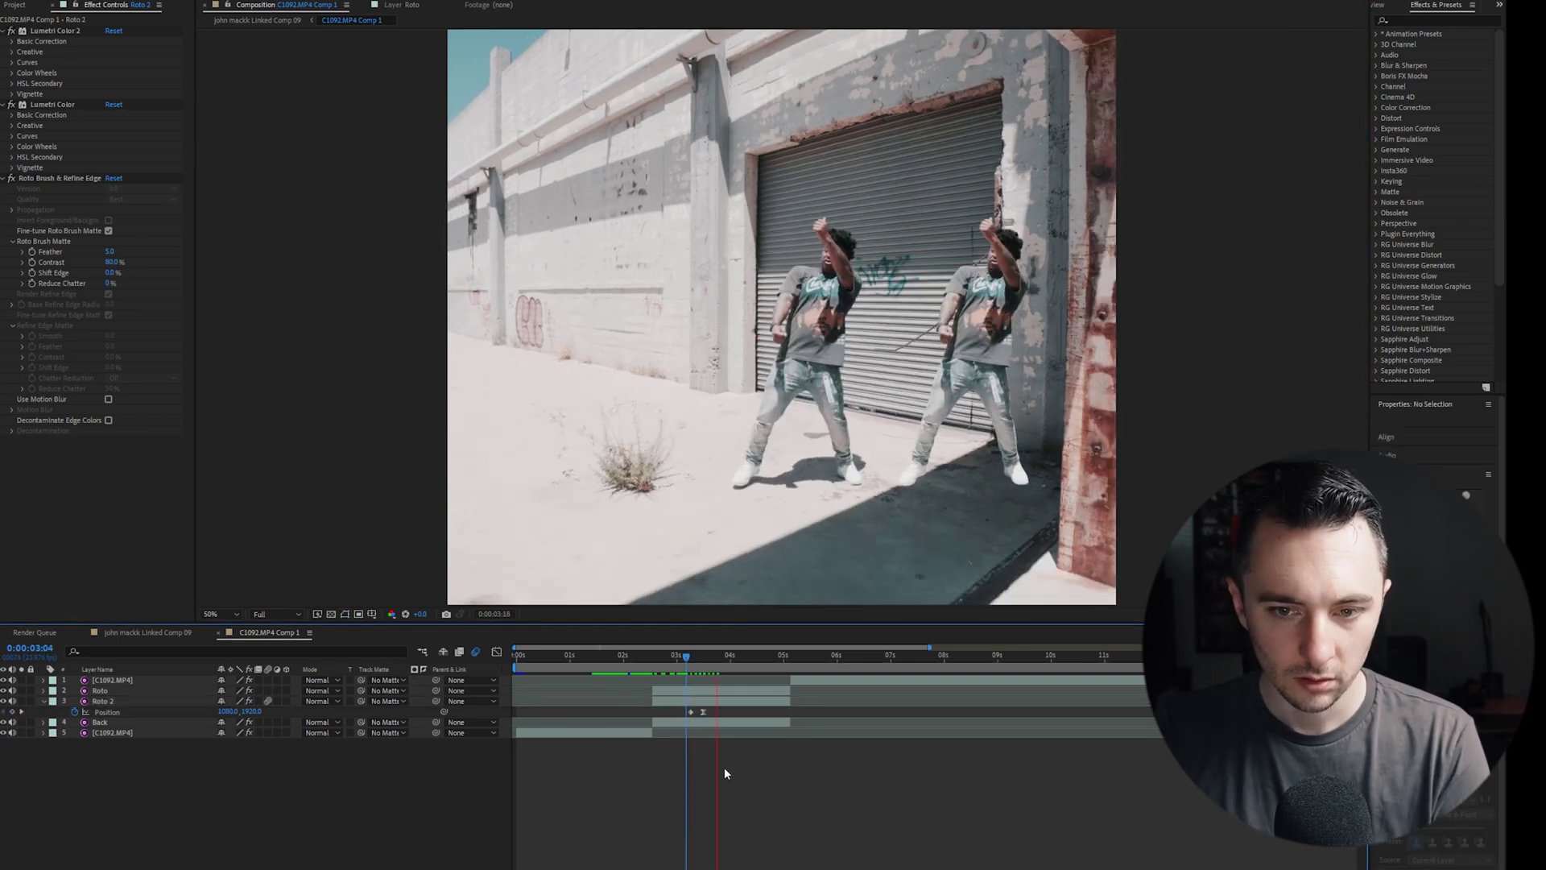
{"action": "left_click_drag", "start_coordinate": [705, 715], "coordinate": [715, 715]}
{"action": "left_click", "coordinate": [678, 659]}
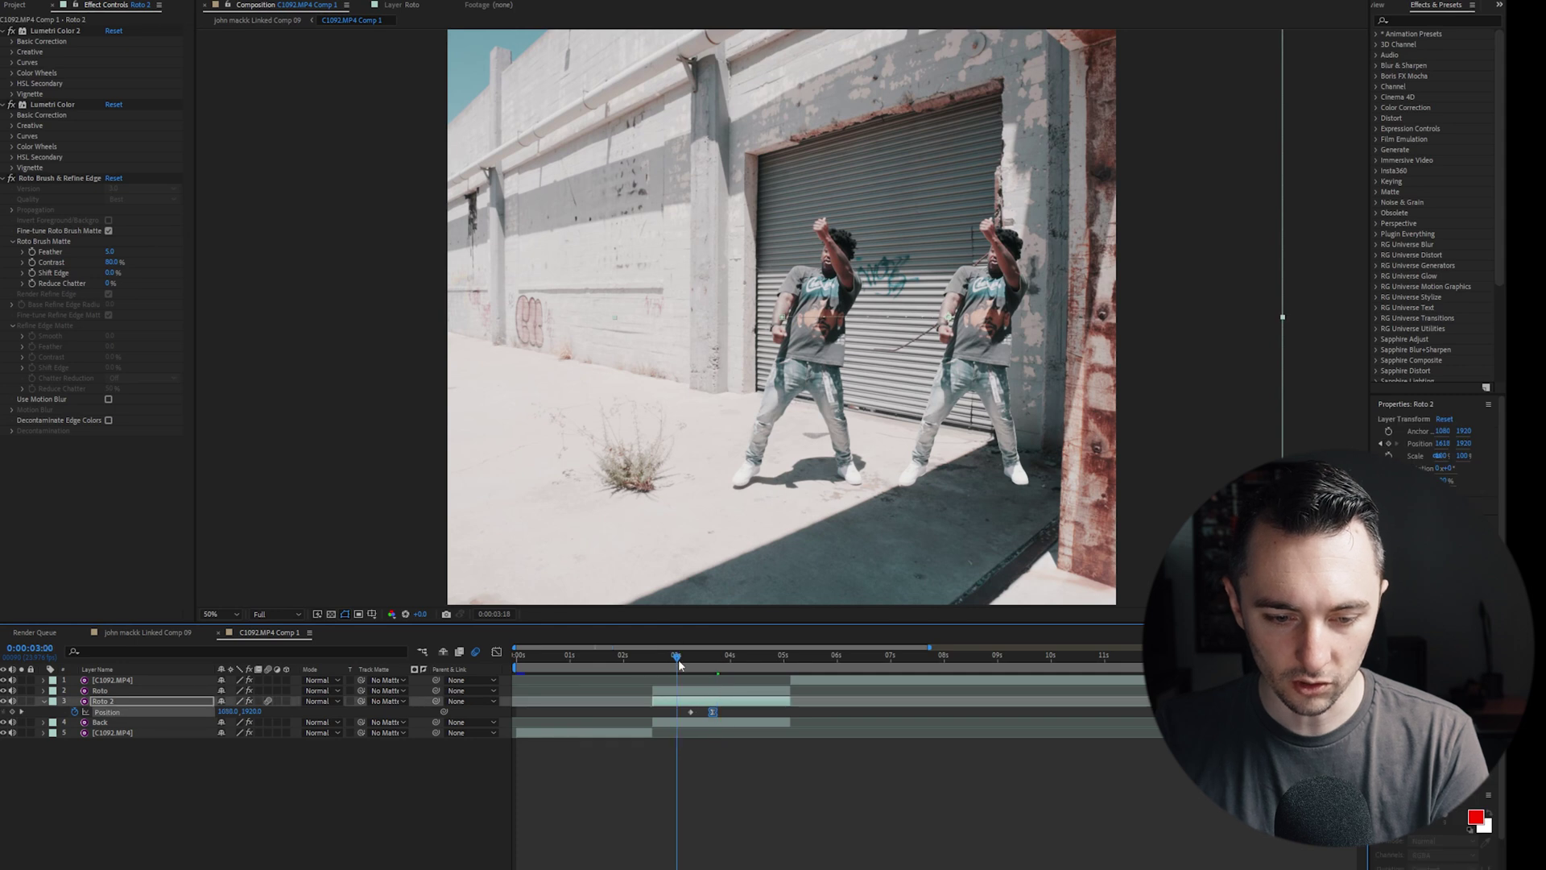
{"action": "left_click_drag", "start_coordinate": [679, 658], "coordinate": [731, 659]}
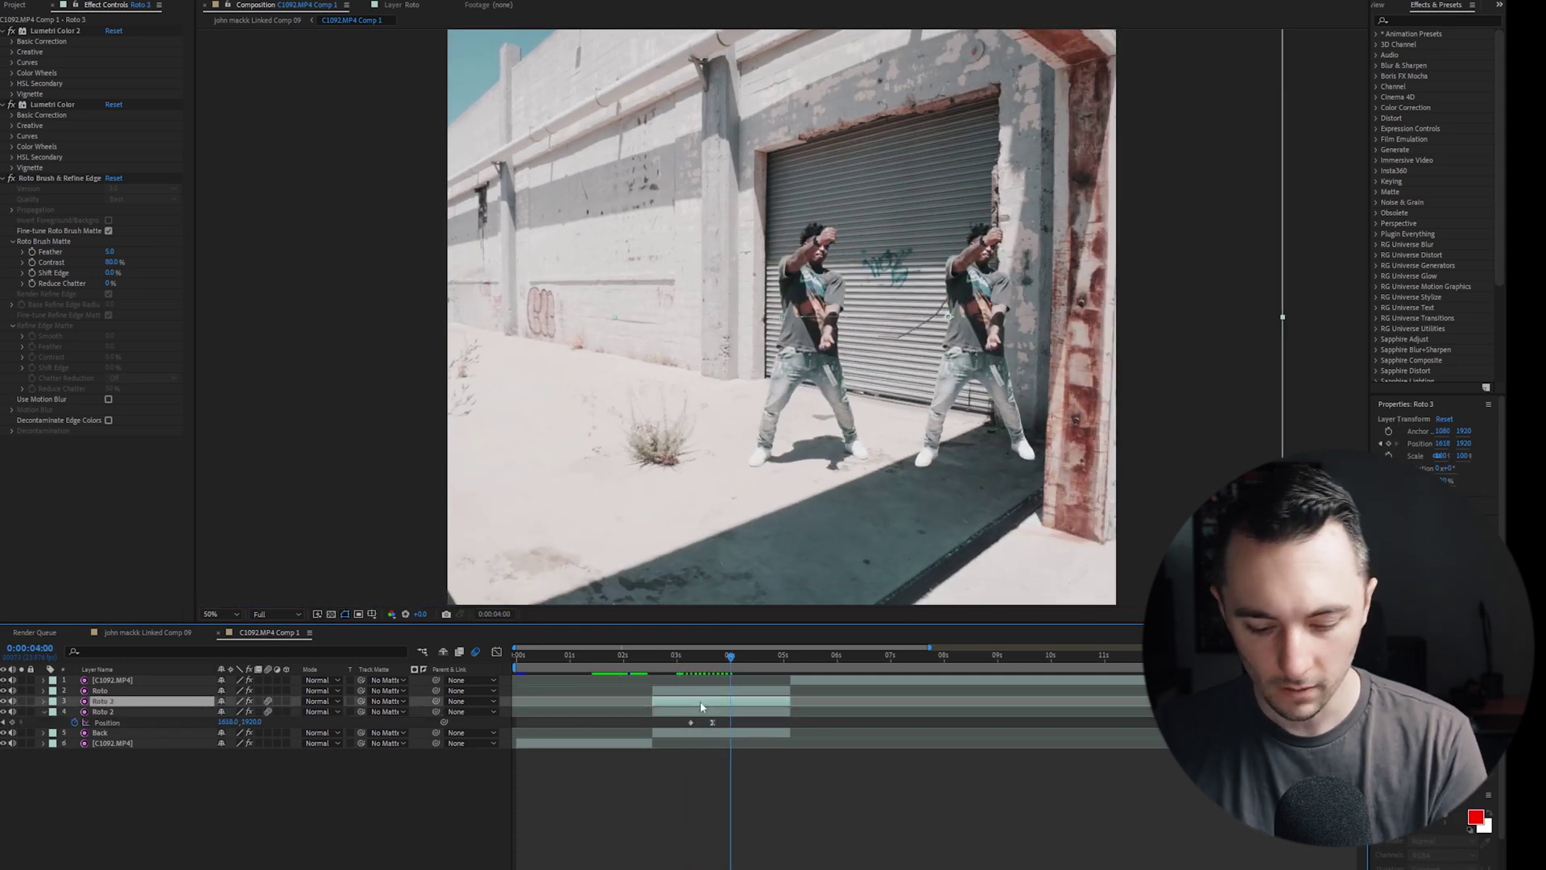
Duplicate Roto 2 as Roto 3, set its end position left of the original at X about 520, and delay its Position keyframes behind Roto 2's
{"action": "key", "text": "ctrl+d"}
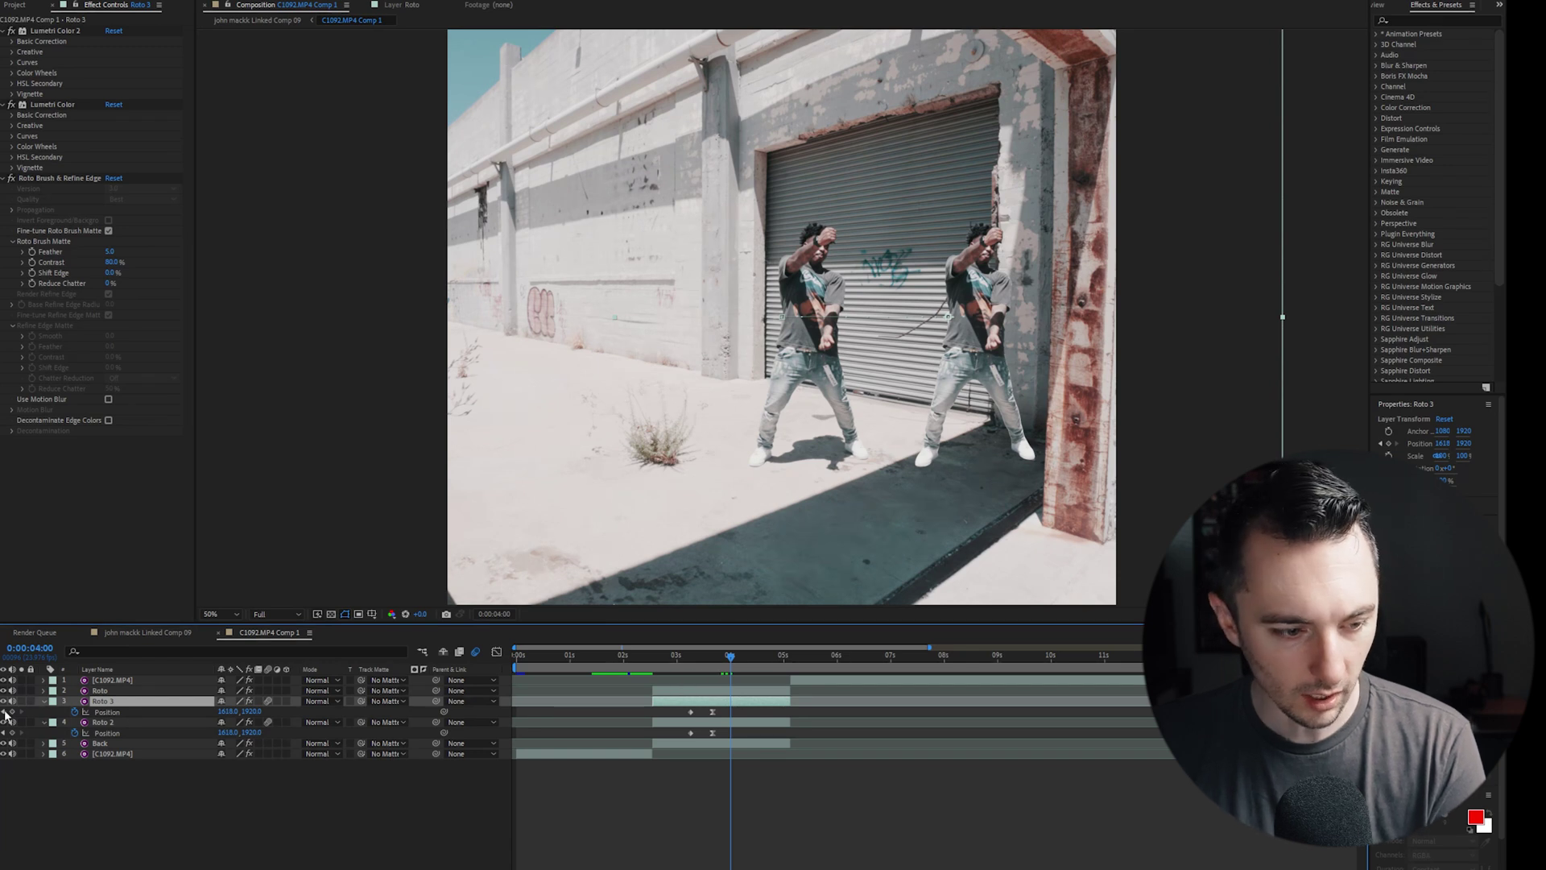
{"action": "key", "text": "j"}
{"action": "left_click_drag", "start_coordinate": [988, 412], "coordinate": [651, 425]}
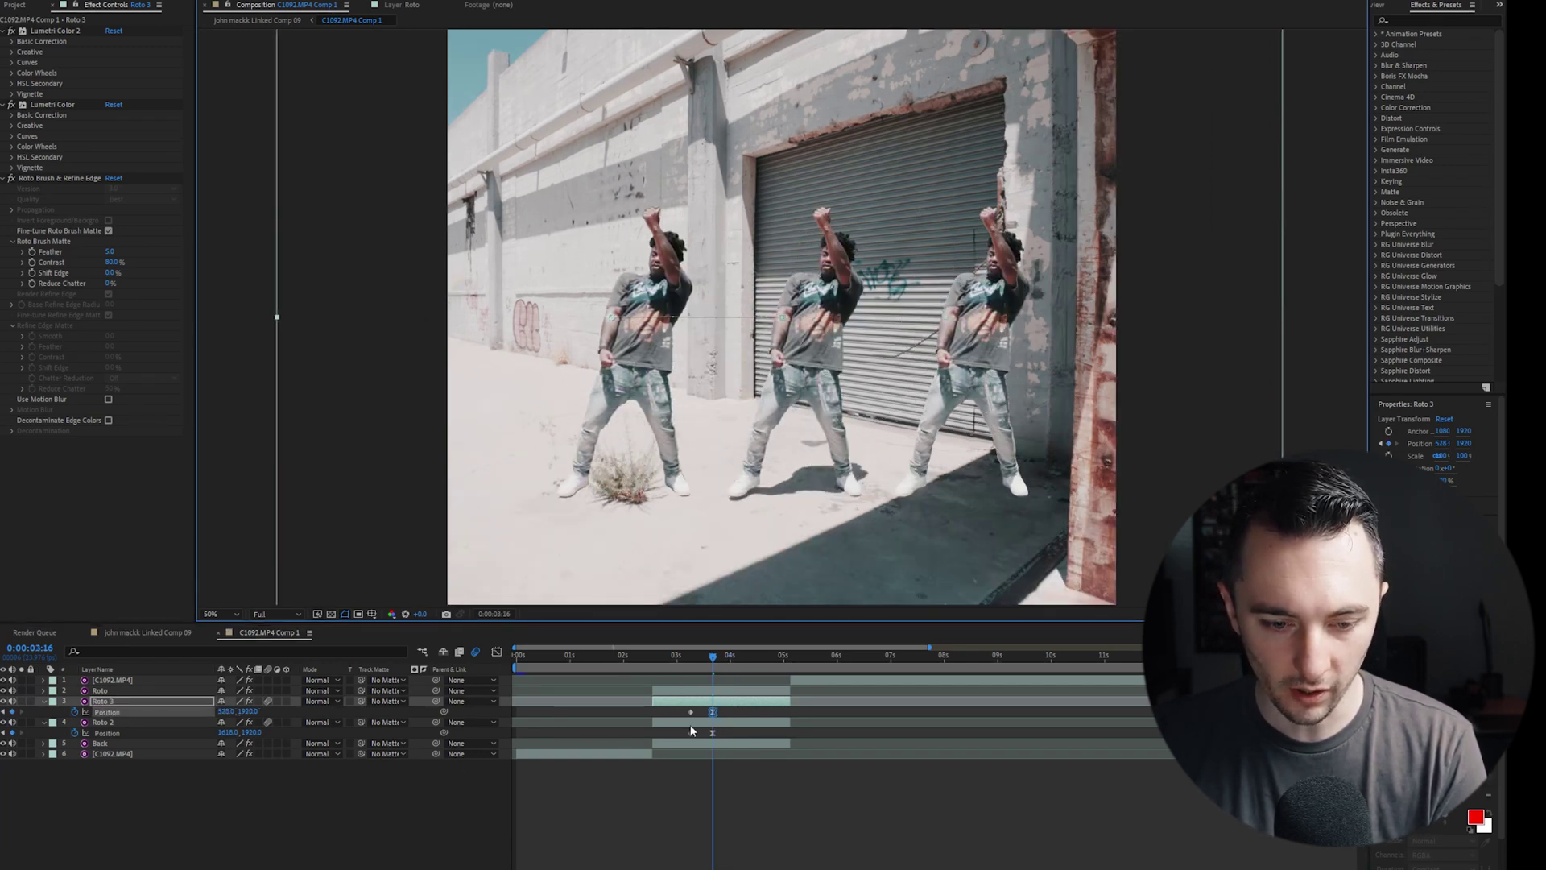
{"action": "left_click_drag", "start_coordinate": [680, 722], "coordinate": [730, 715]}
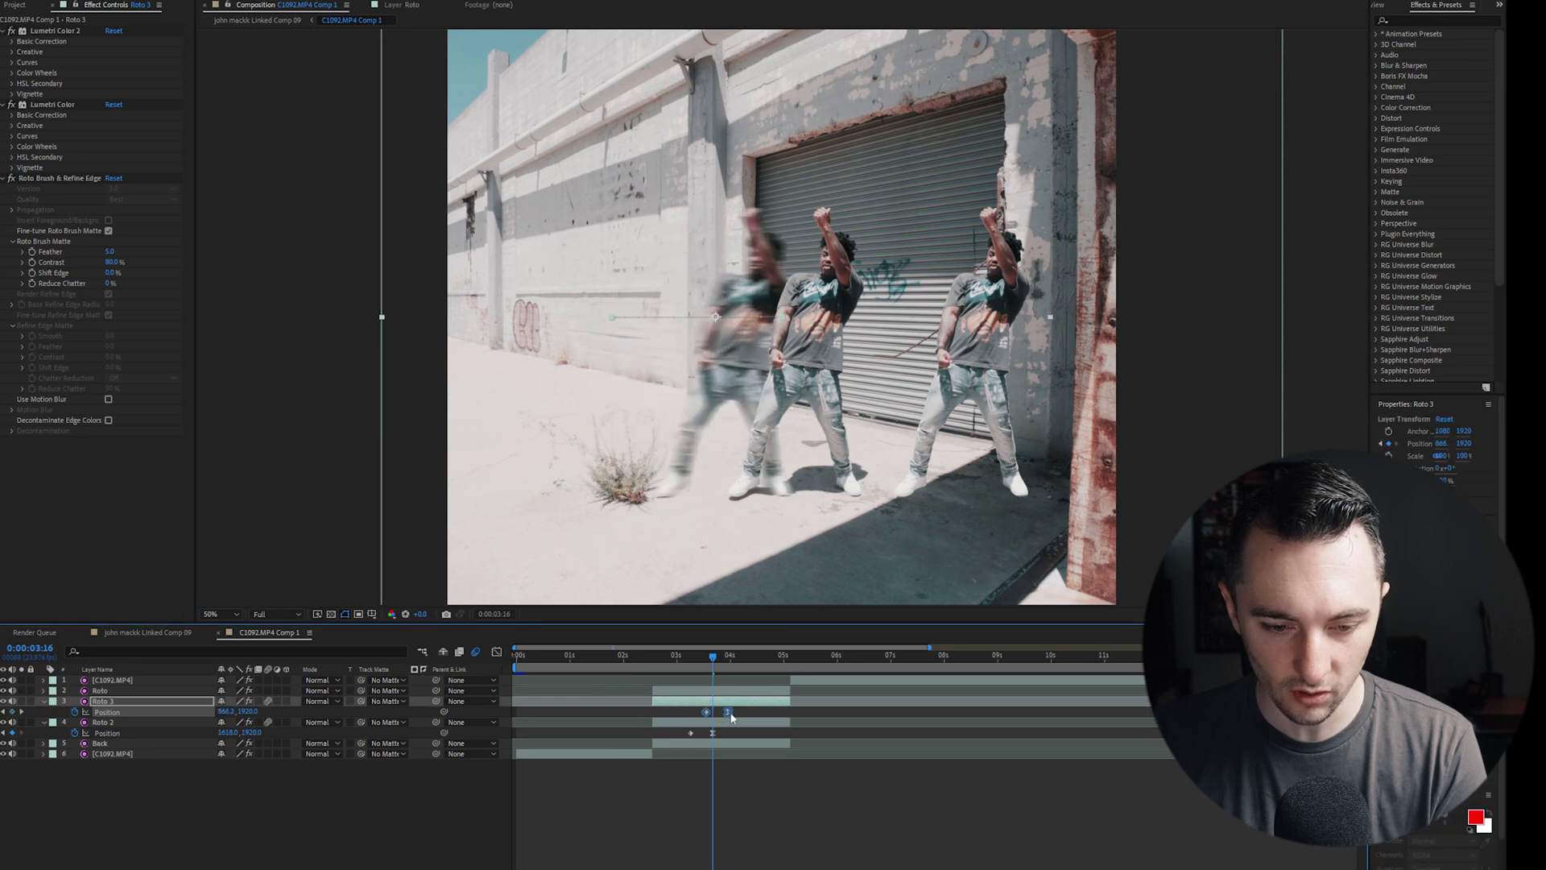
Mute the audio of all layers and preview both sliding dancer copies from around 0:00:03:04
{"action": "left_click", "coordinate": [676, 669]}
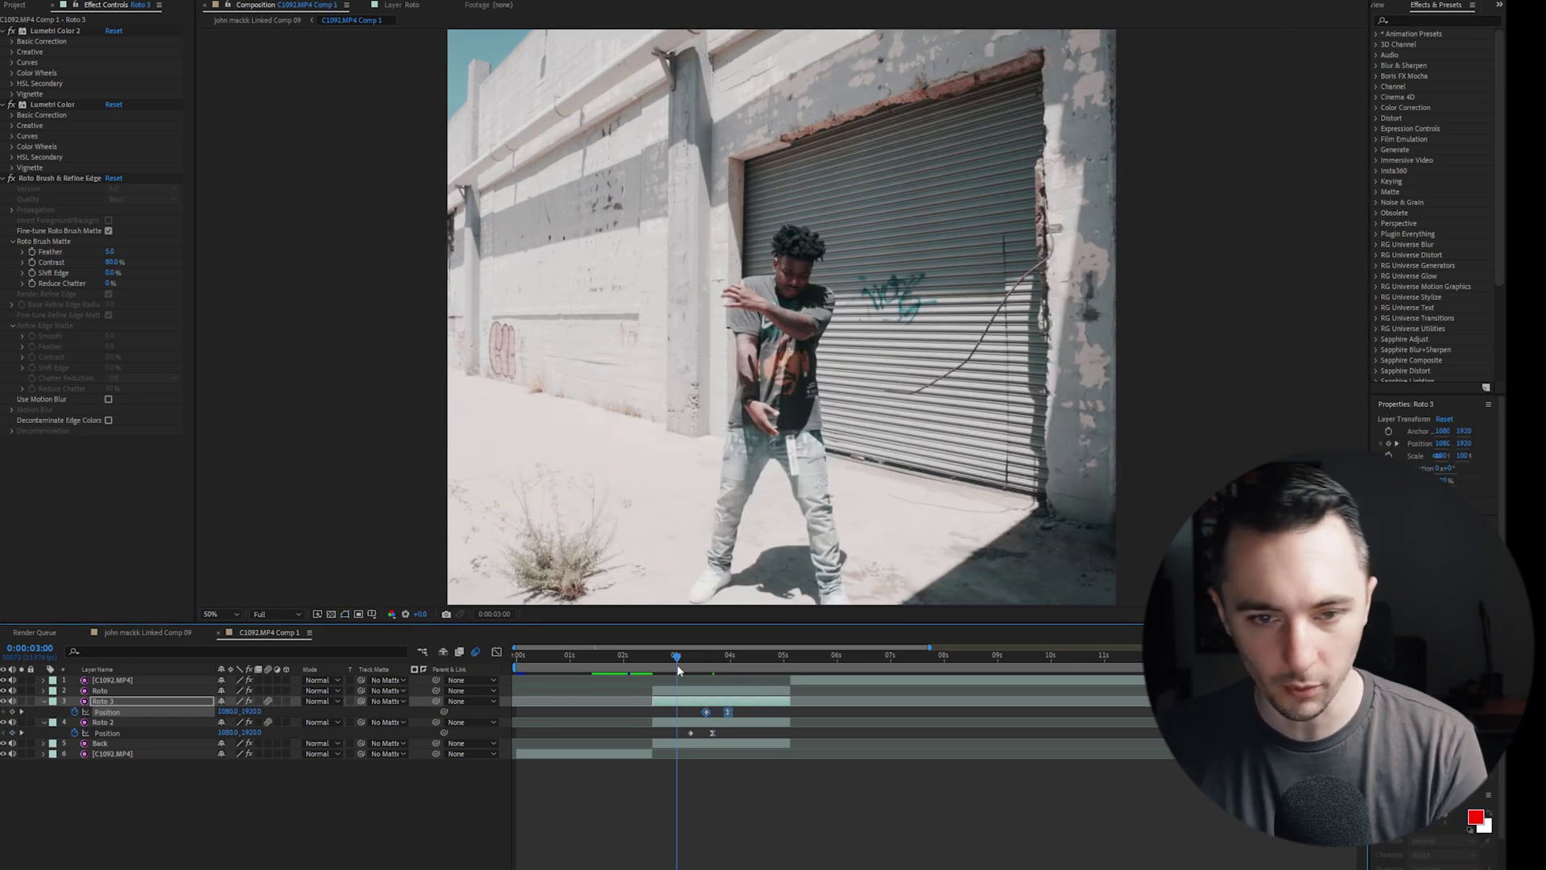
{"action": "key", "text": "space"}
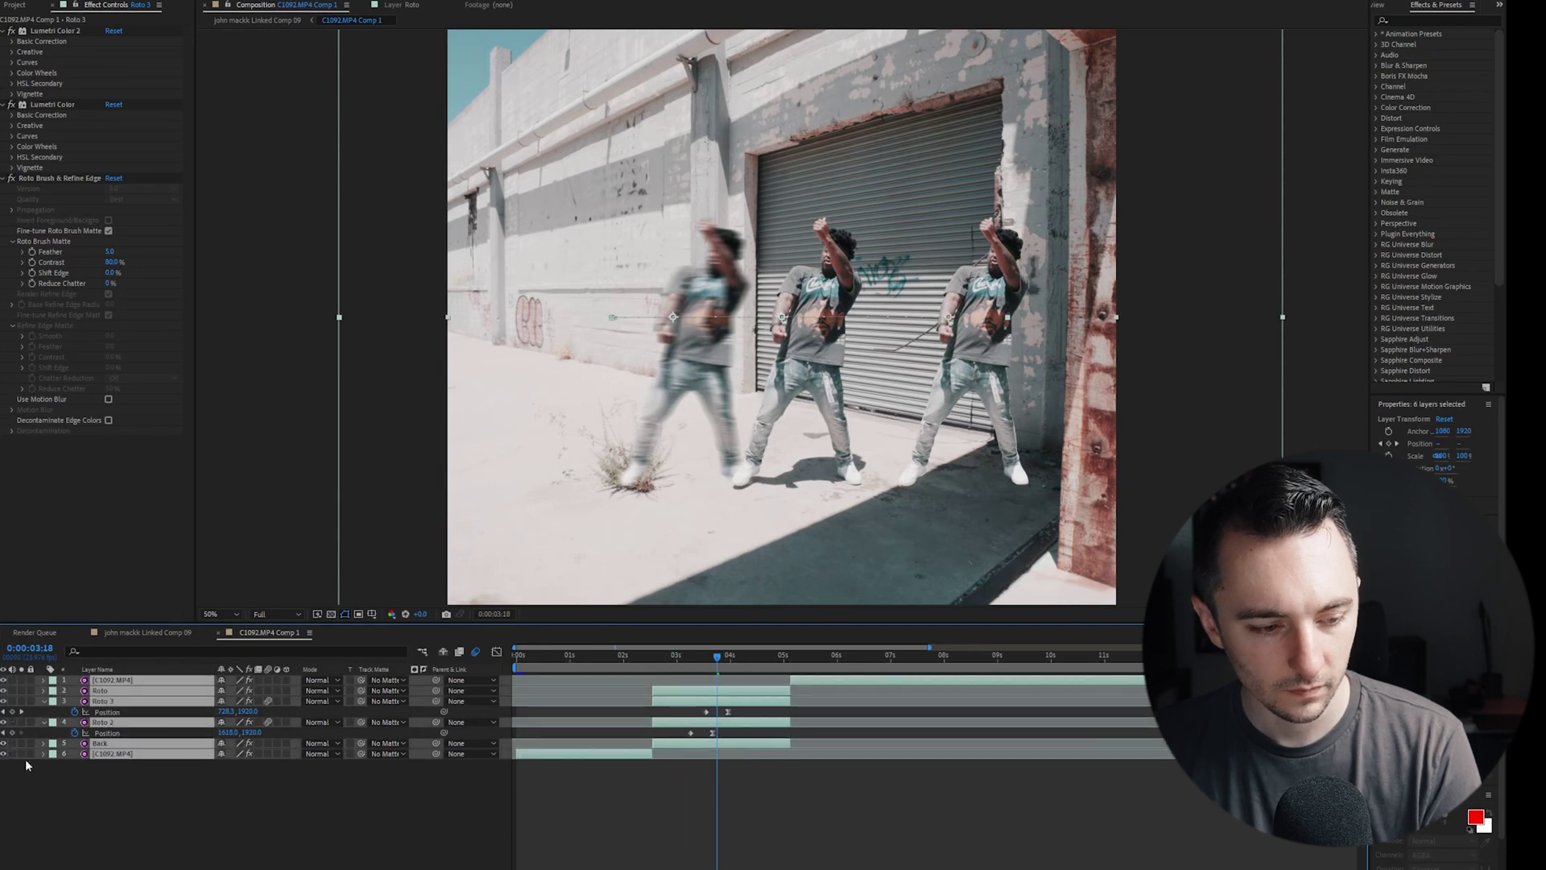
{"action": "left_click", "coordinate": [78, 795]}
{"action": "left_click", "coordinate": [686, 654]}
{"action": "key", "text": "space"}
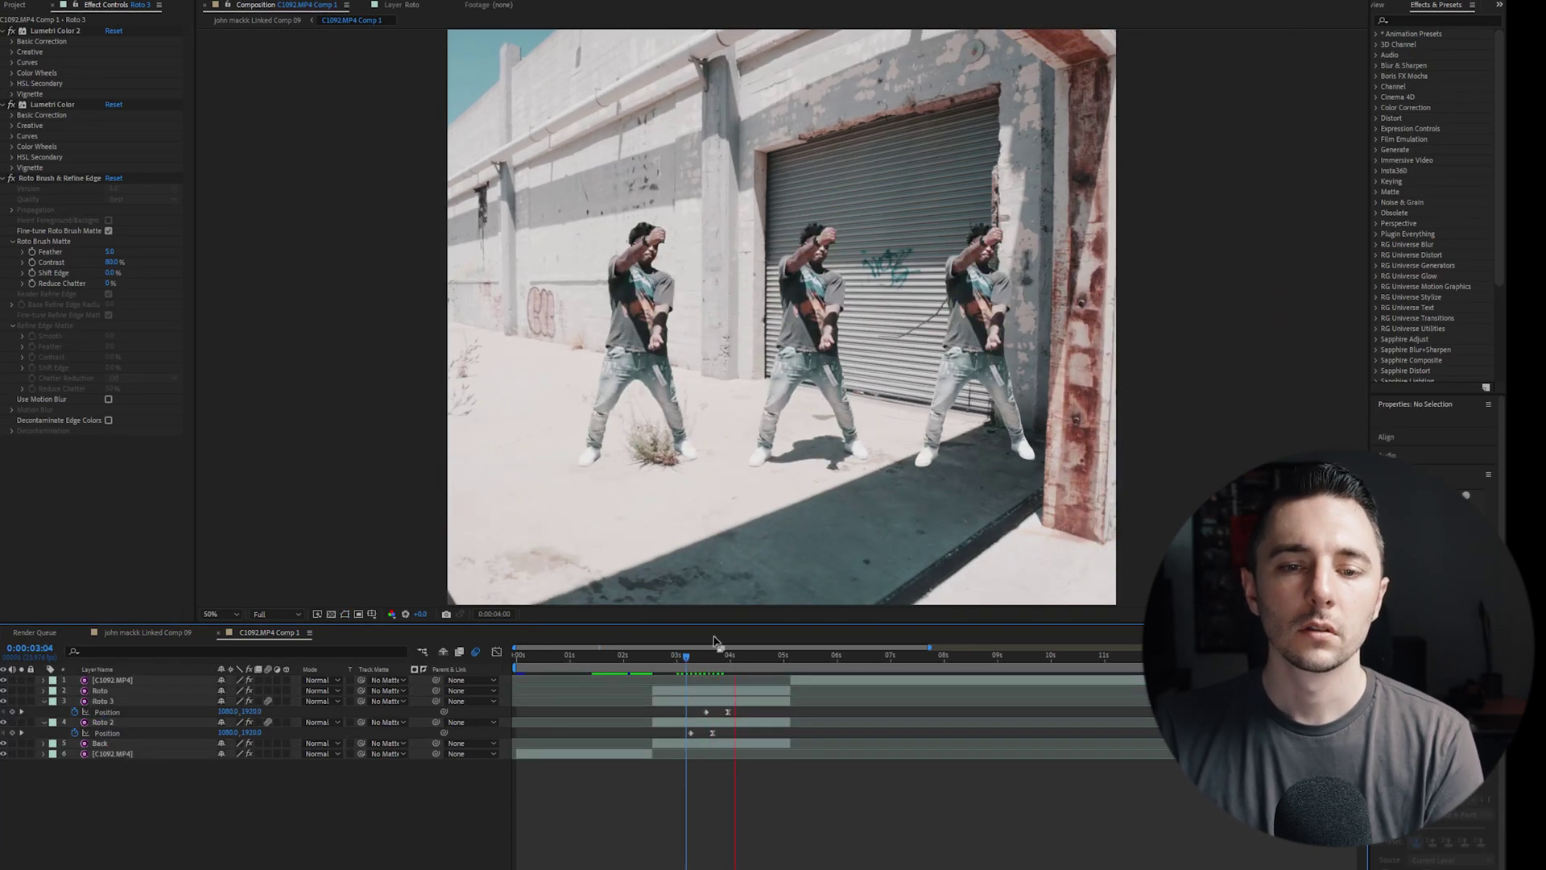
Apply the Deep Glow effect to the Roto 3 layer and enable its red tint
{"action": "key", "text": "space"}
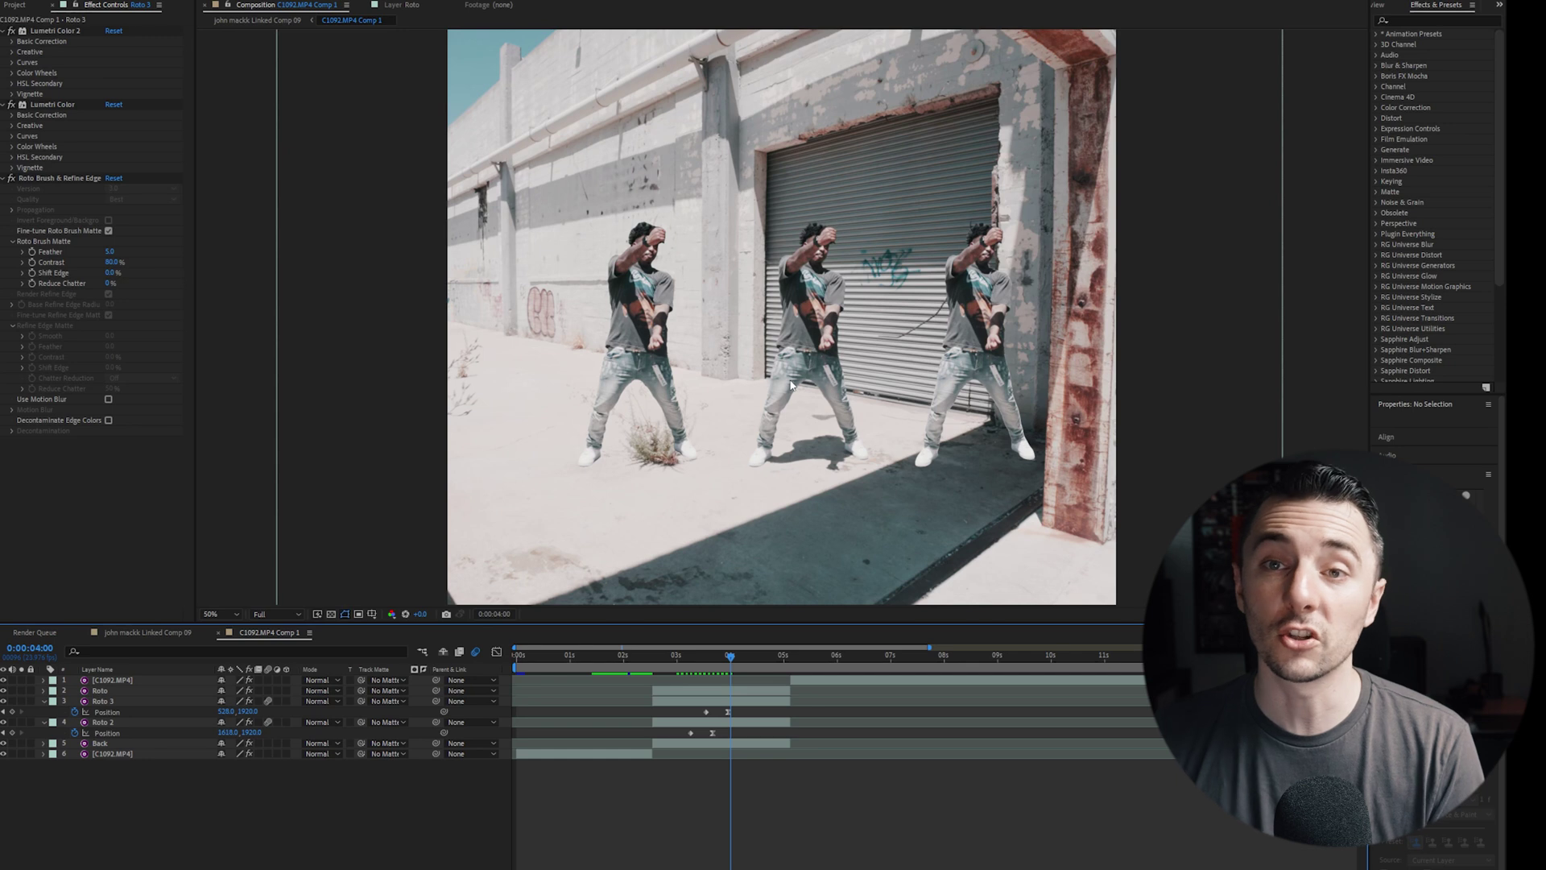
{"action": "left_click", "coordinate": [701, 710]}
{"action": "key", "text": "ctrl+space"}
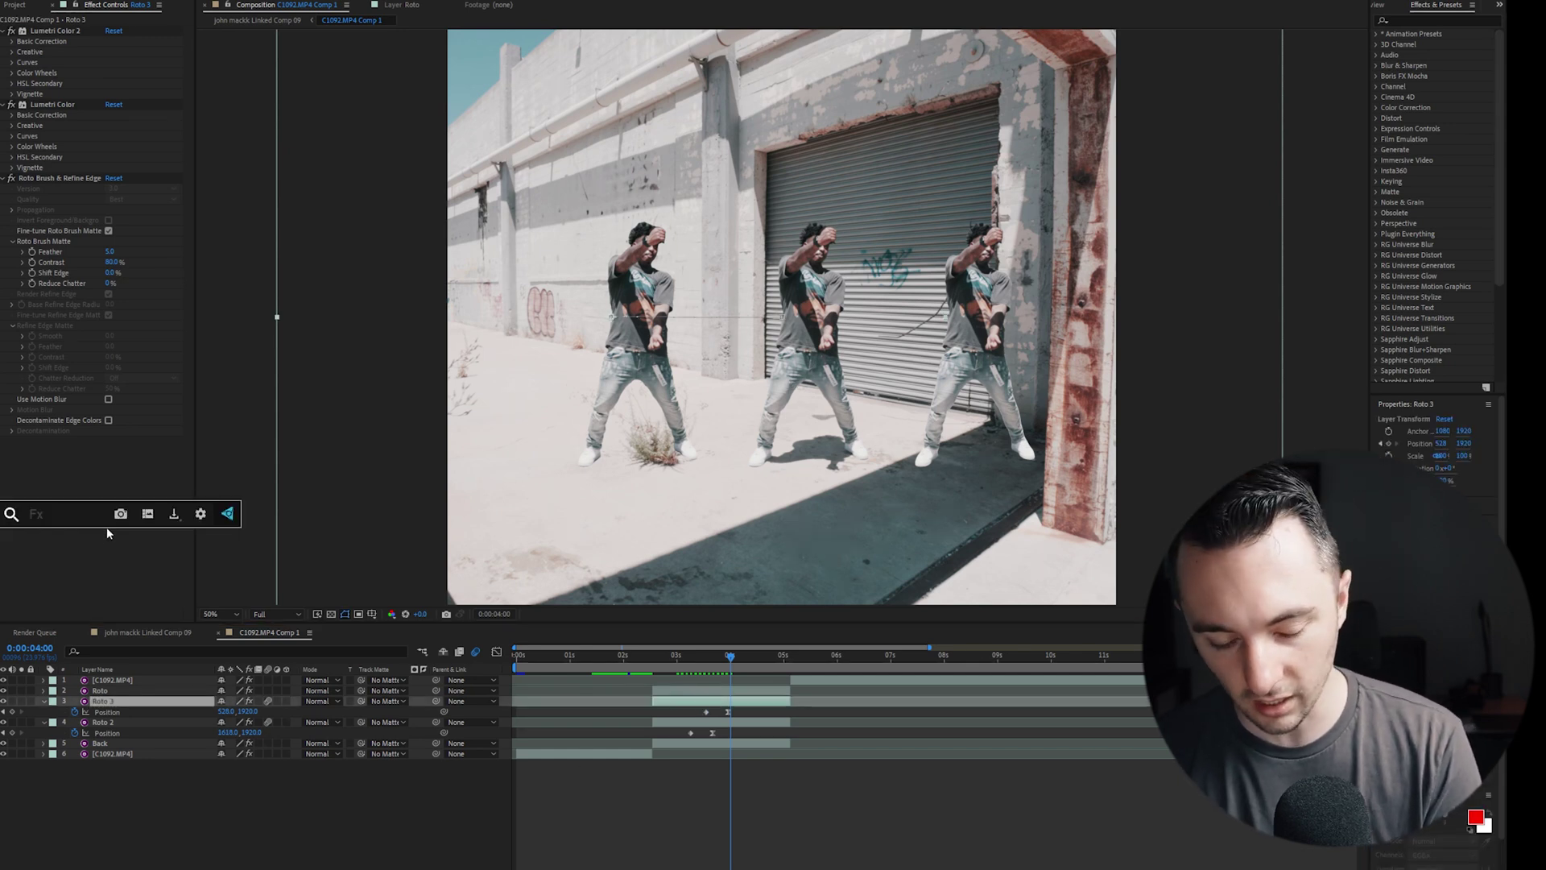
{"action": "type", "text": "deep g"}
{"action": "key", "text": "Return"}
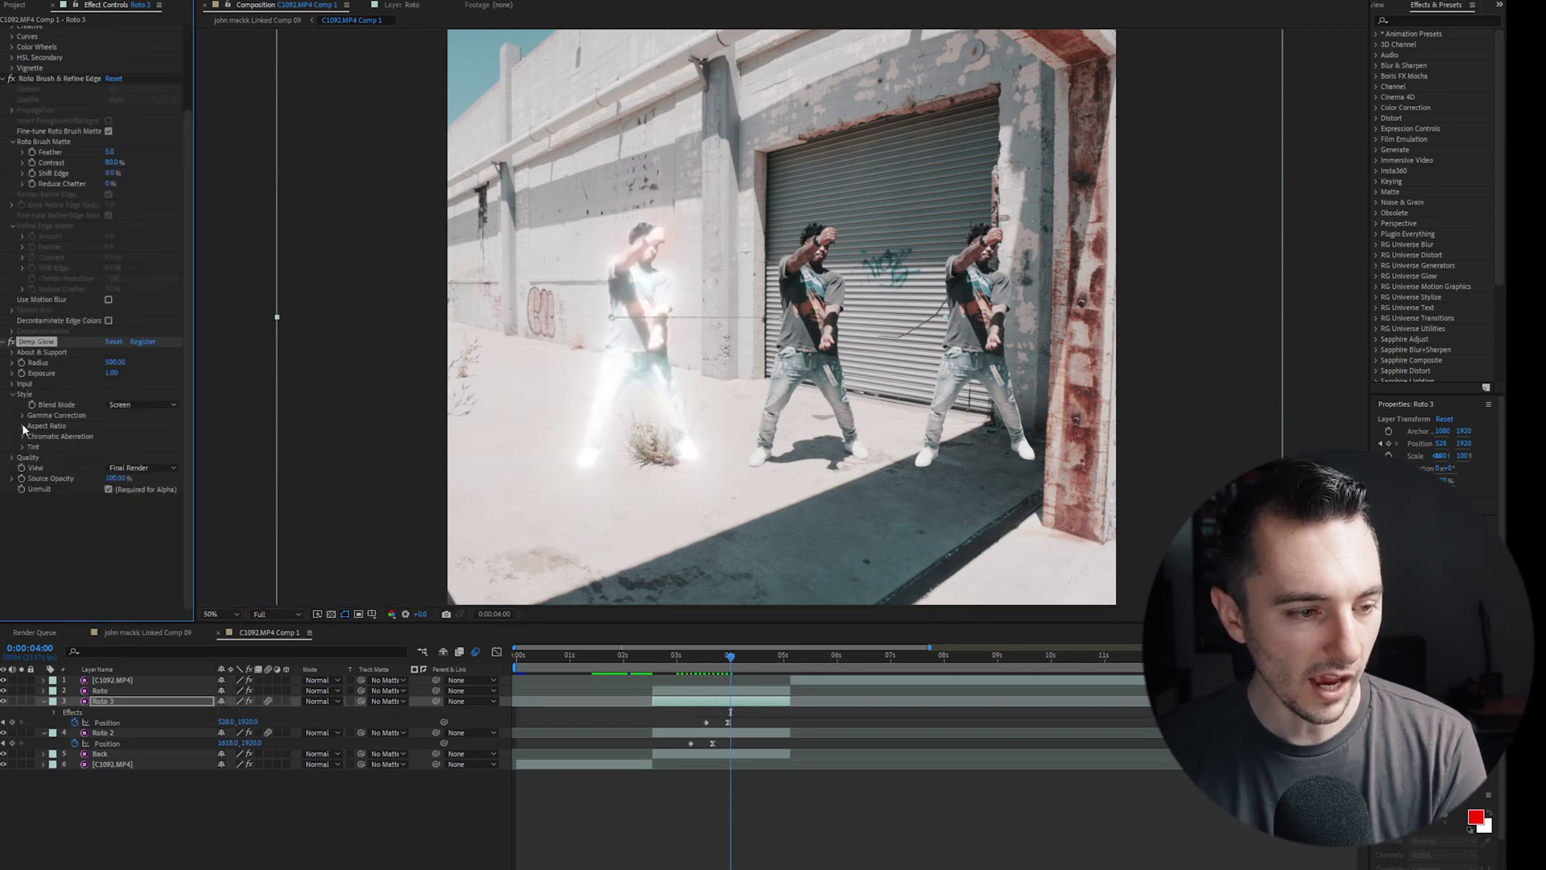
{"action": "left_click", "coordinate": [23, 447]}
{"action": "left_click", "coordinate": [108, 457]}
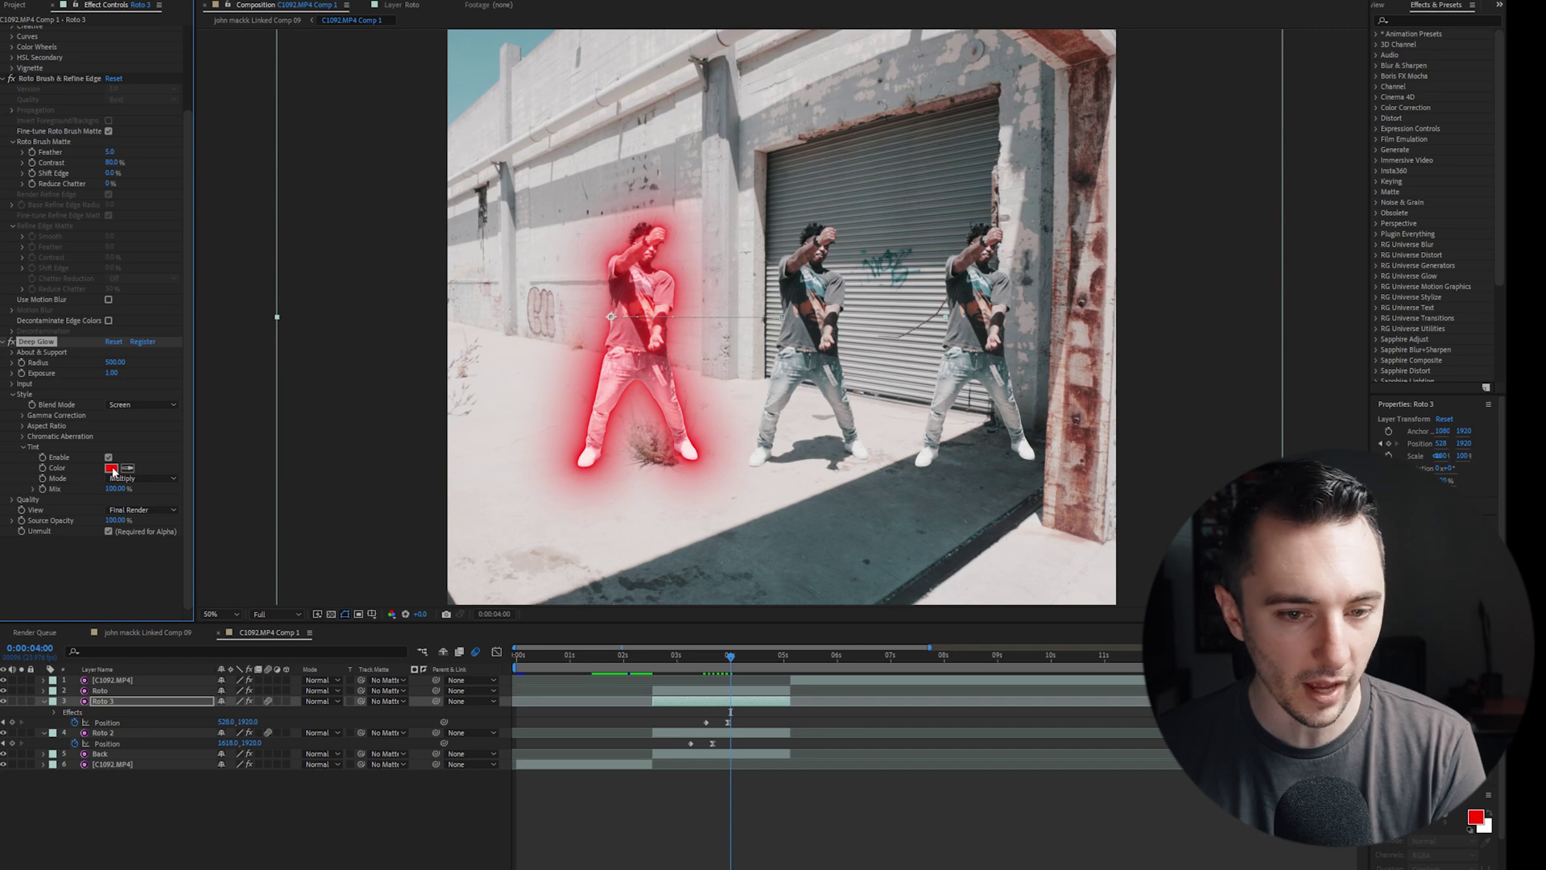
Copy the red-tinted Deep Glow to Roto 2 and preview the glow on the sliding copies from 0:00:02:15
{"action": "left_click", "coordinate": [113, 734]}
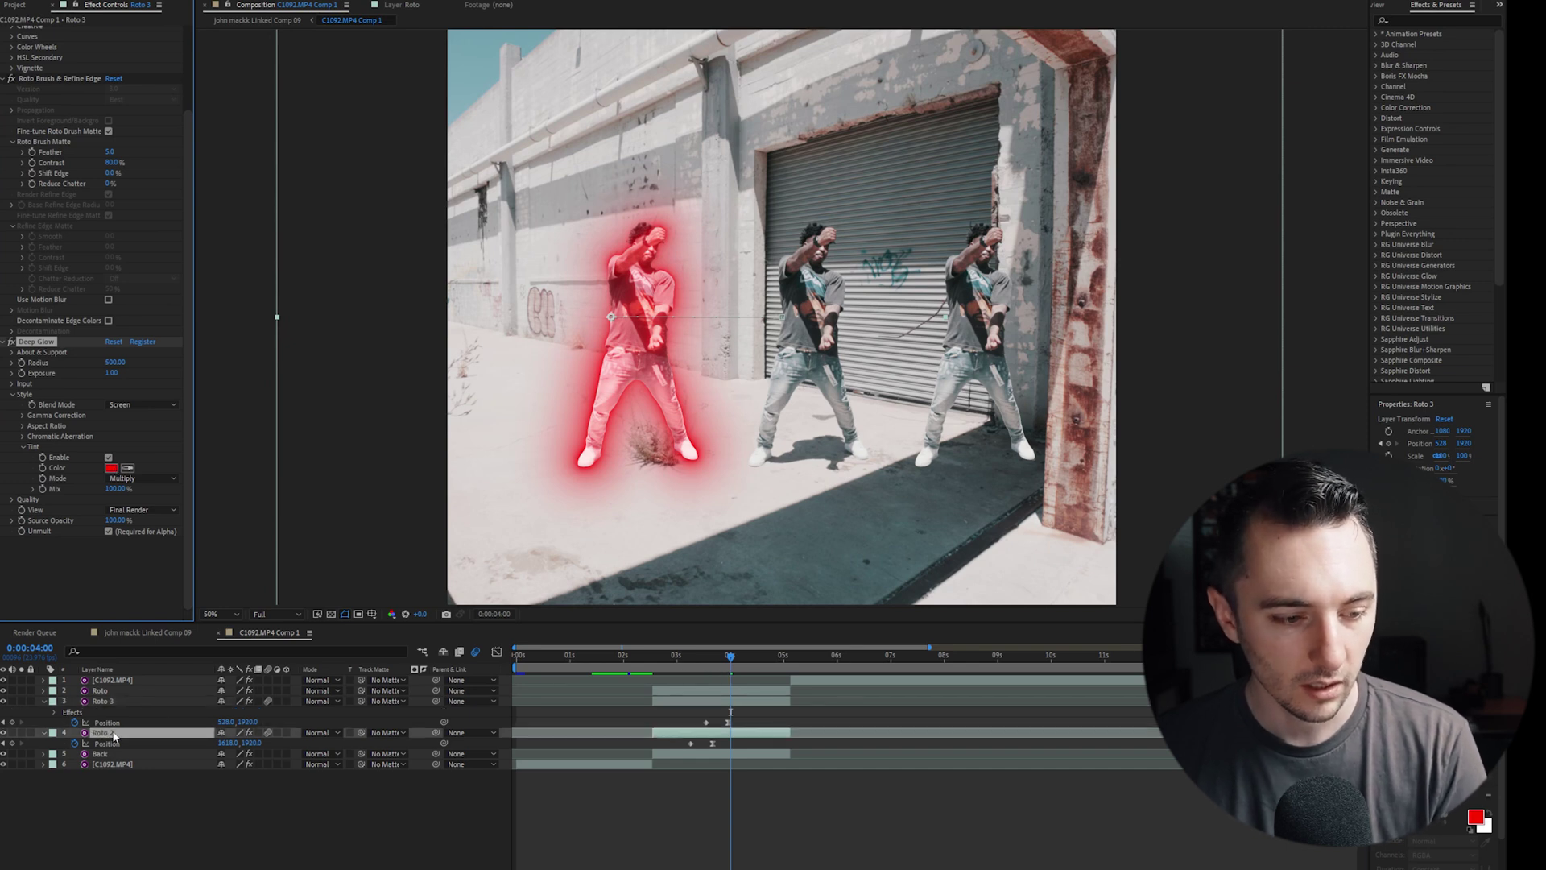
{"action": "key", "text": "ctrl+v"}
{"action": "left_click", "coordinate": [657, 661]}
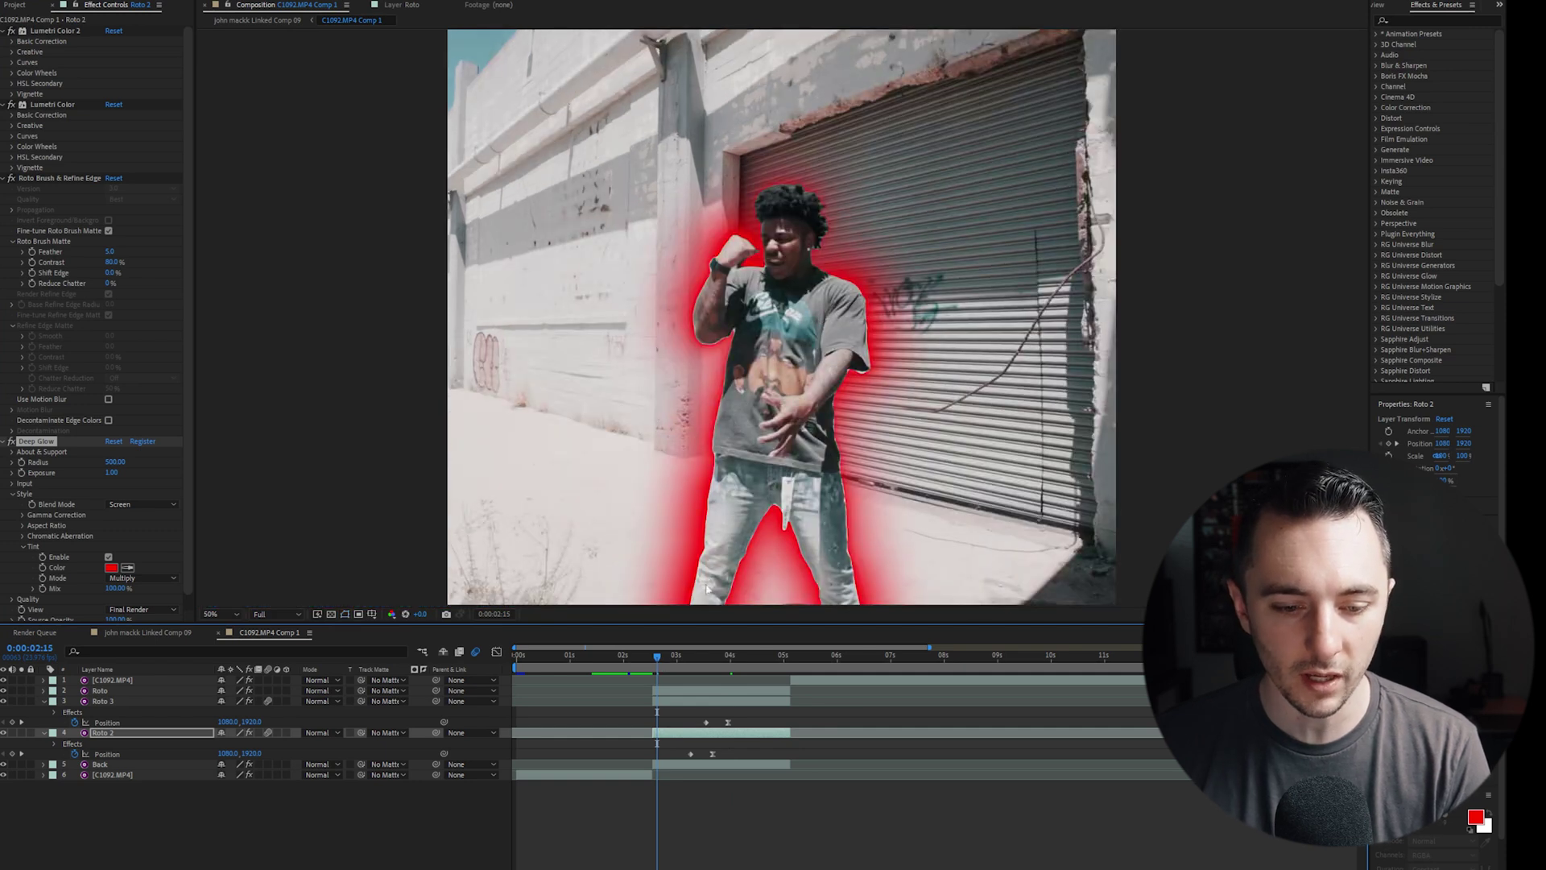
{"action": "key", "text": "space"}
{"action": "left_click_drag", "start_coordinate": [693, 662], "coordinate": [695, 670]}
Add a Deep Glow Exposure keyframe of 0 on Roto 3 and place it just before the layer's first Position keyframe
{"action": "left_click", "coordinate": [690, 702]}
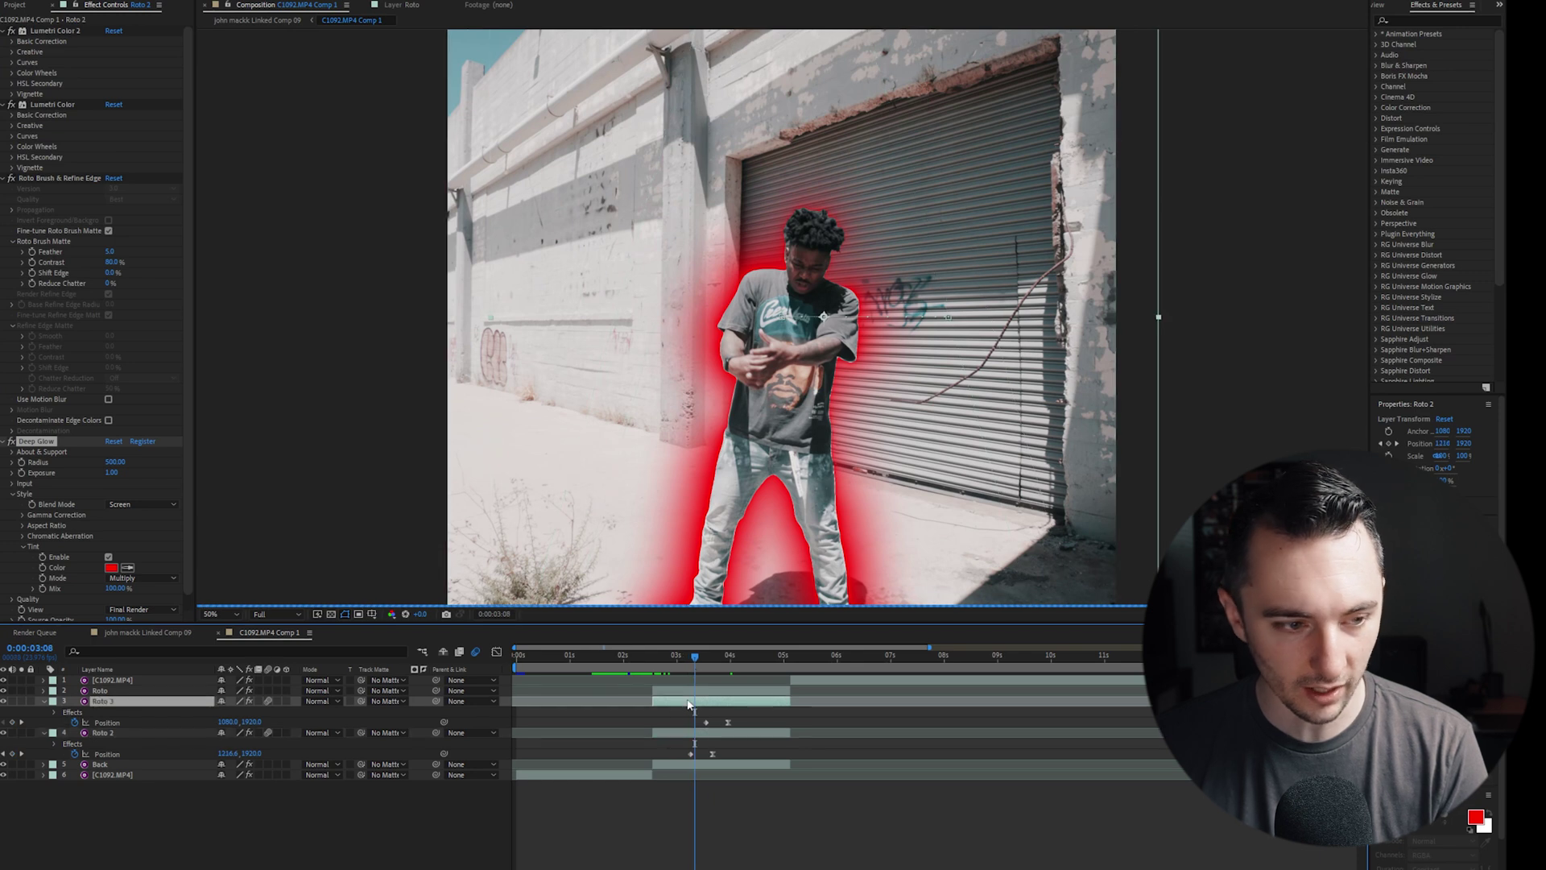
{"action": "left_click", "coordinate": [22, 472]}
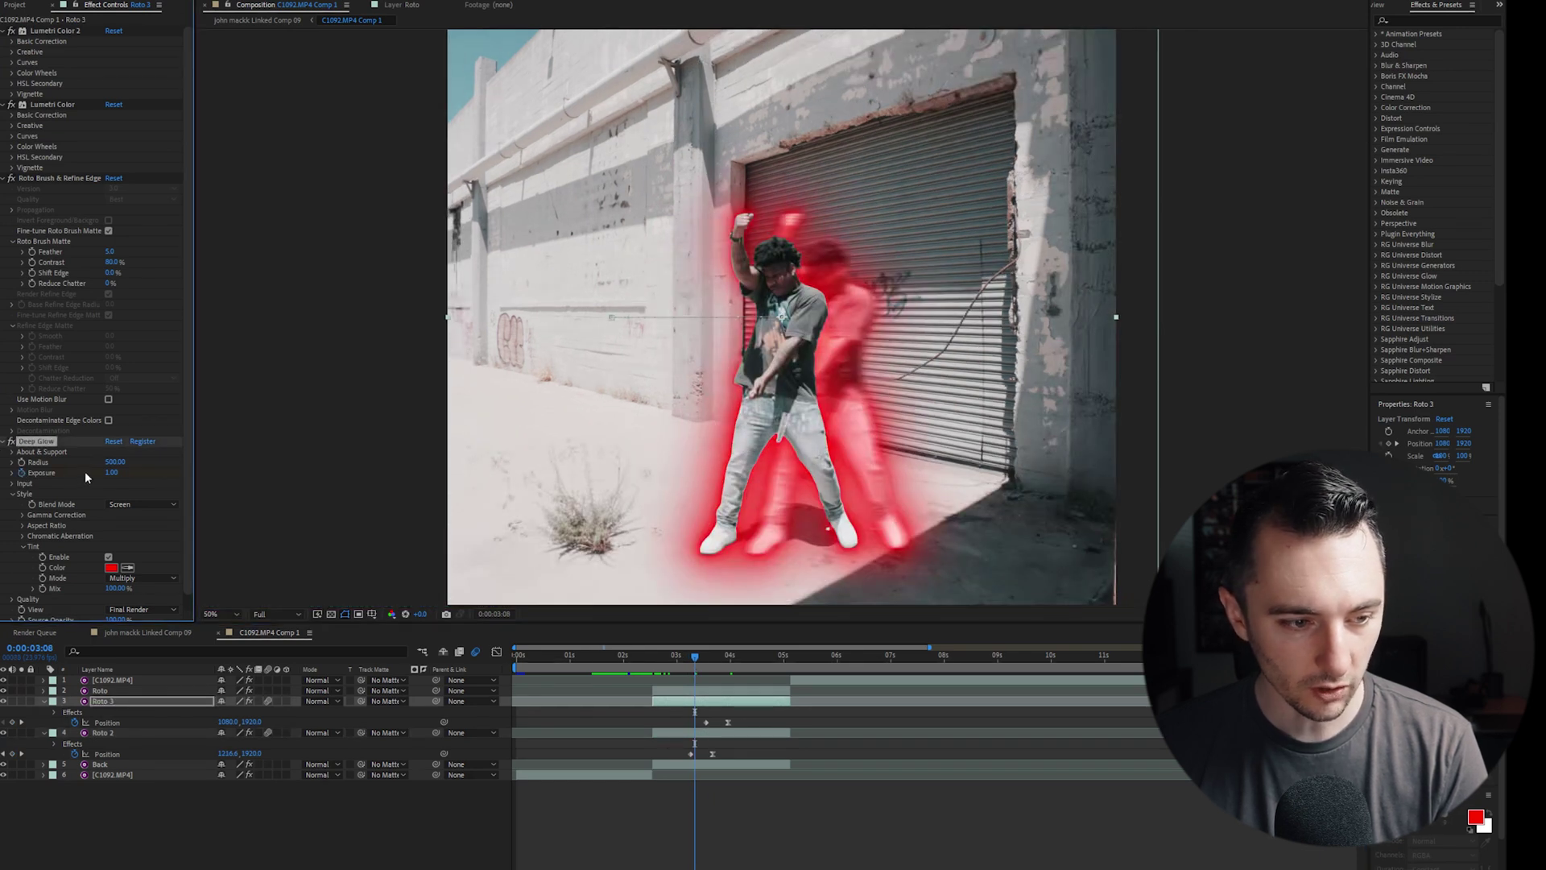
{"action": "left_click", "coordinate": [111, 473]}
{"action": "type", "text": "0"}
{"action": "key", "text": "Return"}
{"action": "key", "text": "Return"}
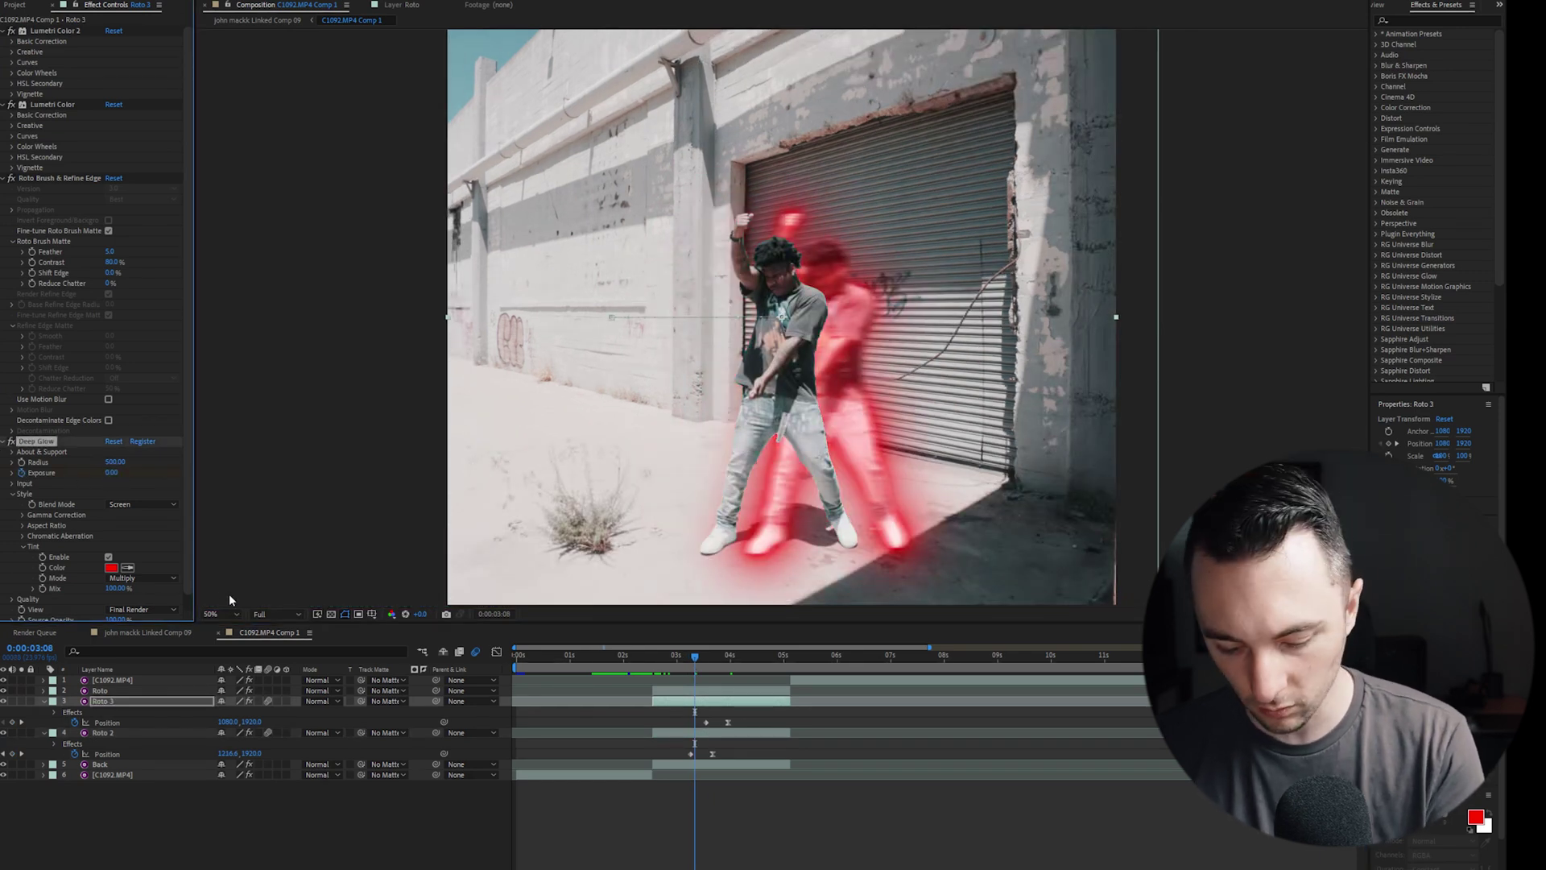
{"action": "key", "text": "u"}
{"action": "left_click", "coordinate": [705, 665]}
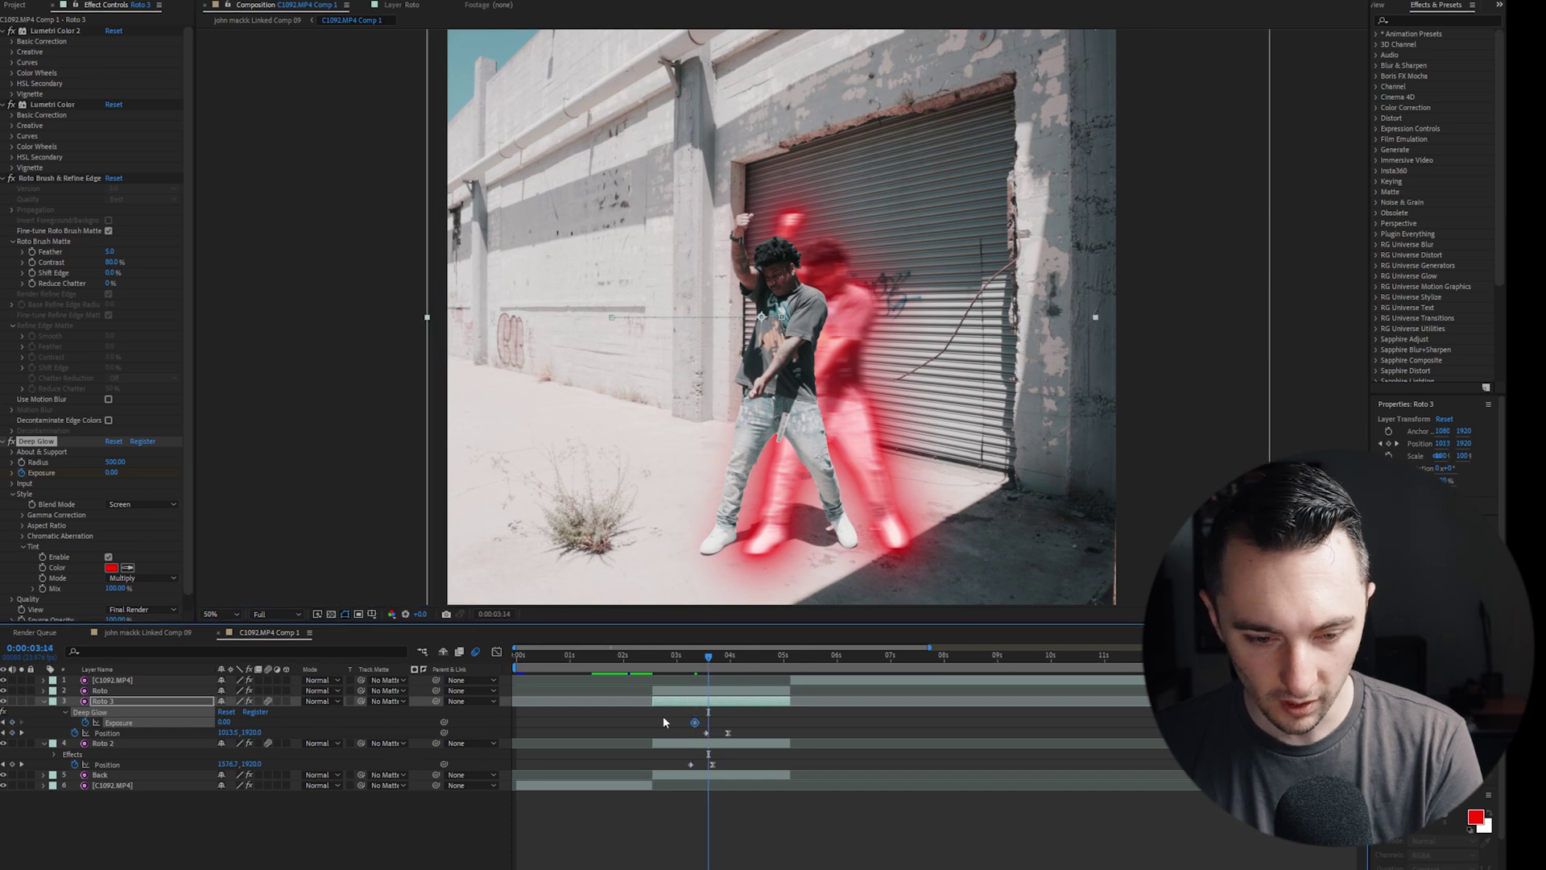
{"action": "left_click_drag", "start_coordinate": [695, 724], "coordinate": [701, 724]}
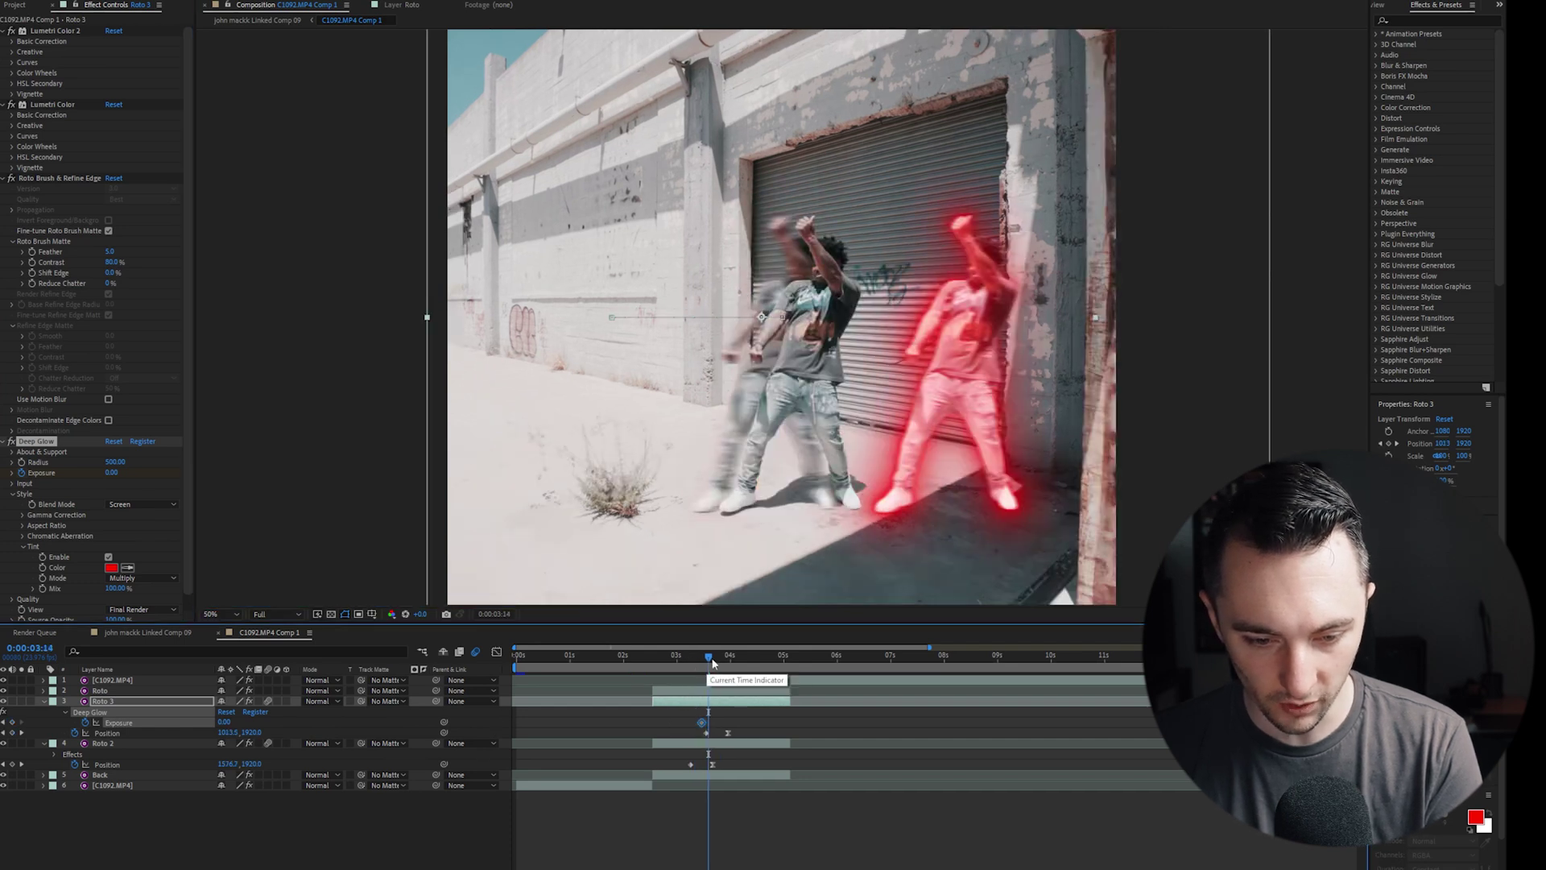
At 0:00:03:14, set Roto 3's Deep Glow Exposure to 1
{"action": "left_click", "coordinate": [710, 659]}
{"action": "left_click", "coordinate": [708, 657]}
{"action": "left_click", "coordinate": [111, 473]}
{"action": "type", "text": "1"}
{"action": "key", "text": "Return"}
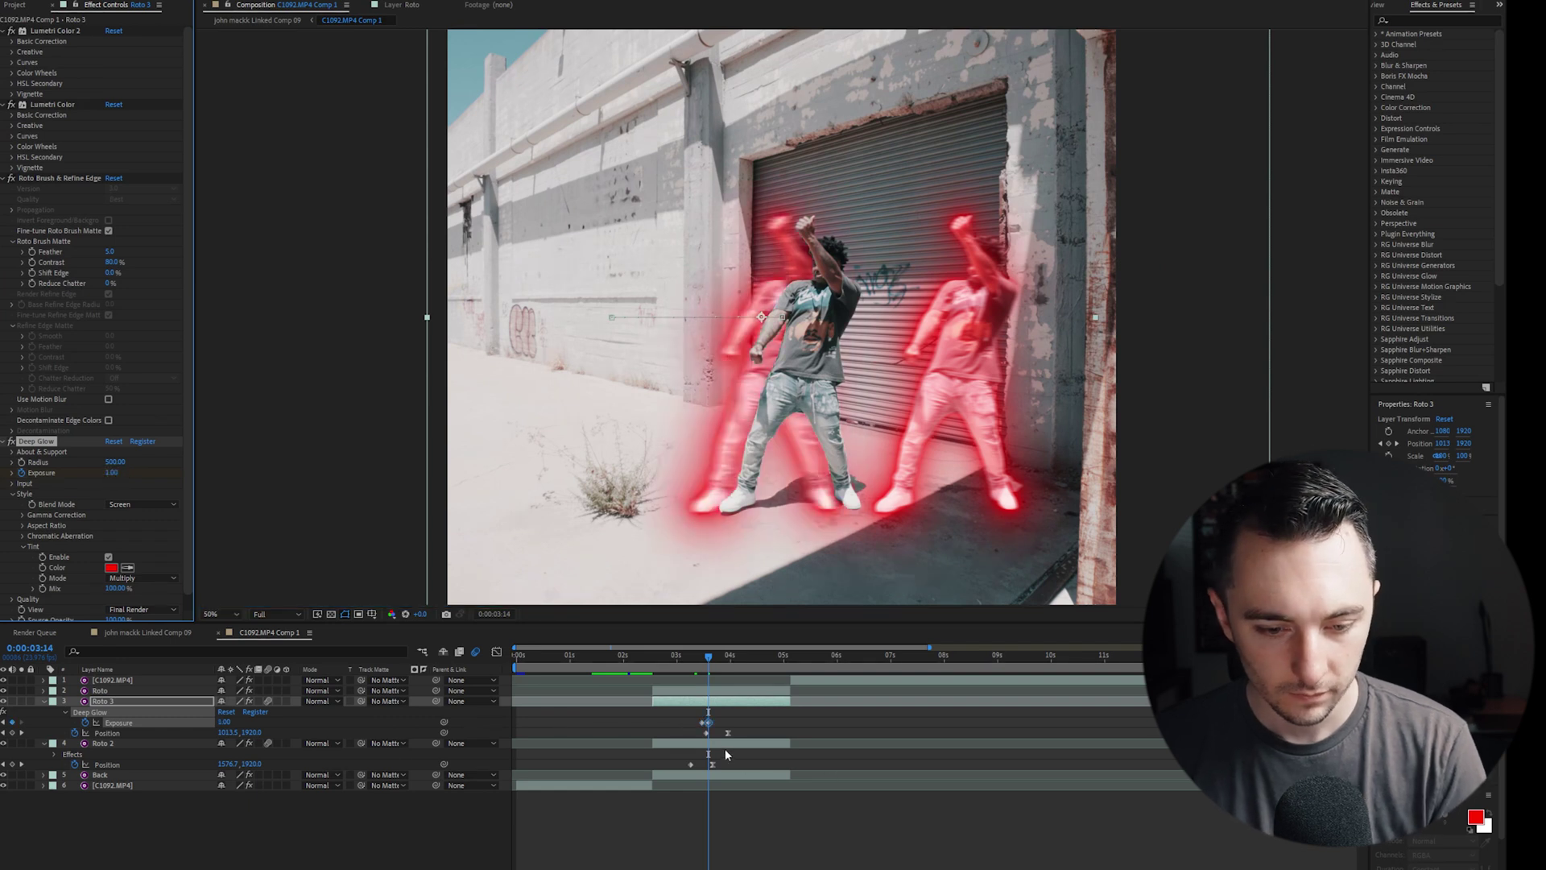
Start keyframing Deep Glow Exposure on Roto 2 and shift that keyframe slightly after the start of its slide
{"action": "left_click", "coordinate": [725, 744]}
{"action": "left_click", "coordinate": [688, 665]}
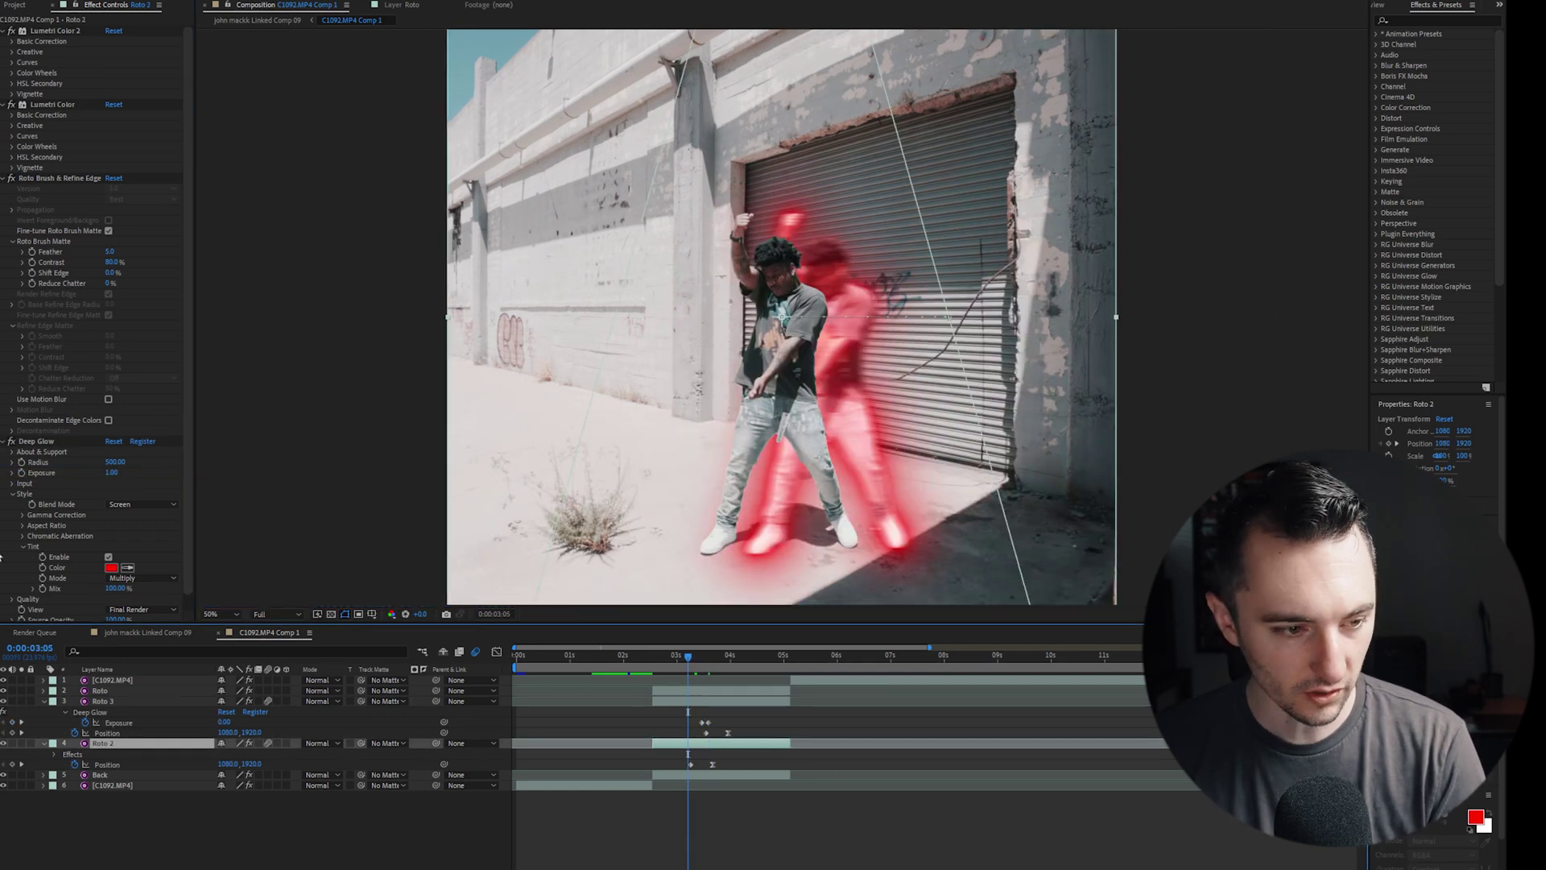
{"action": "scroll", "coordinate": [41, 525], "scroll_direction": "down", "scroll_amount": 1}
{"action": "left_click", "coordinate": [22, 457]}
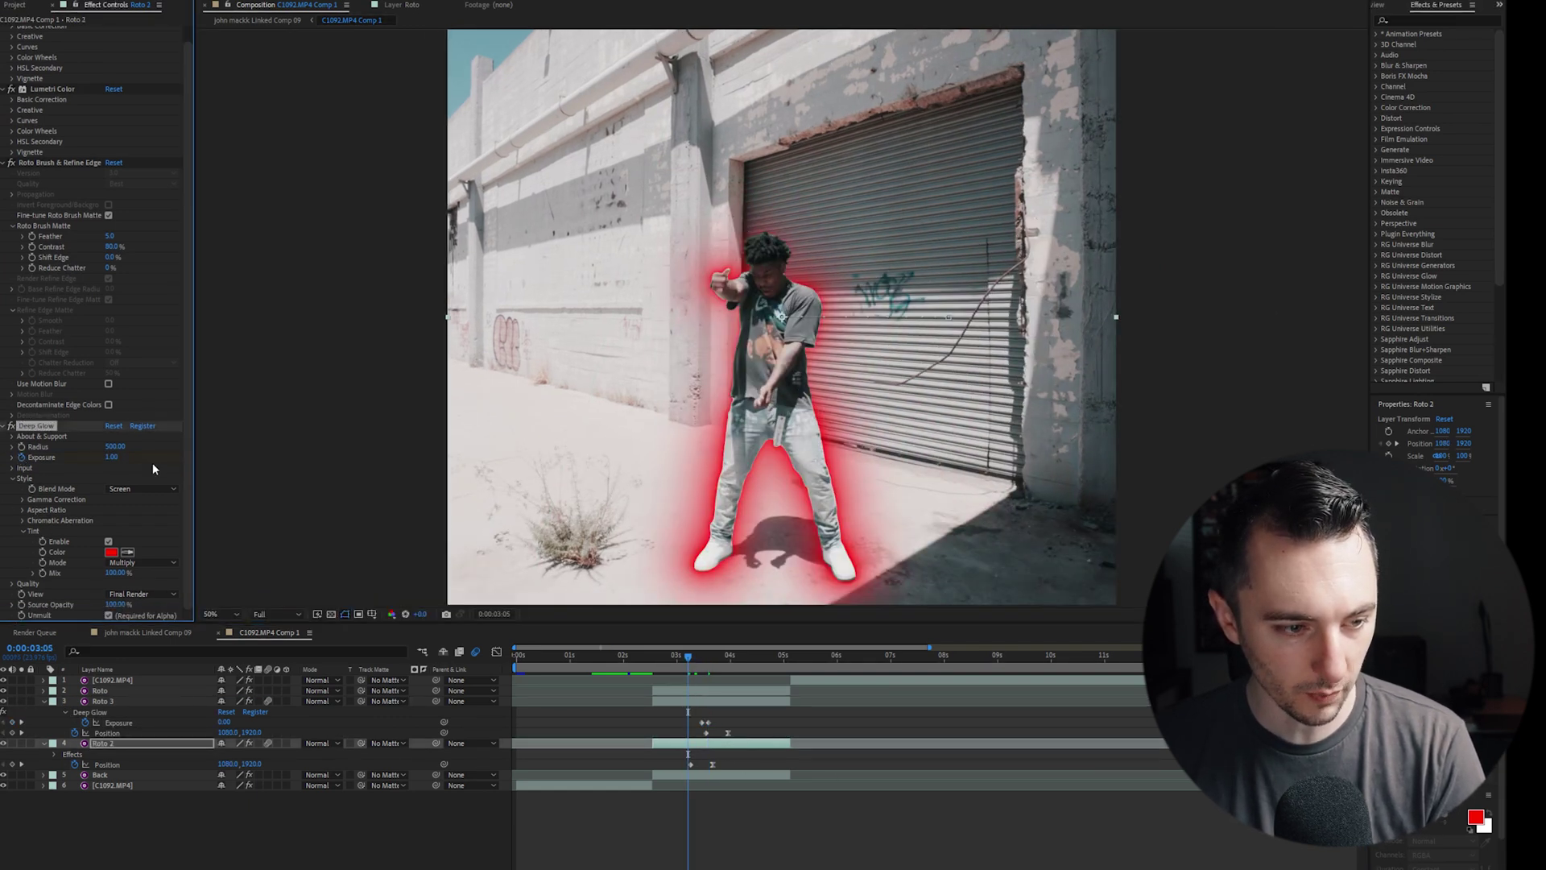
{"action": "left_click", "coordinate": [688, 758]}
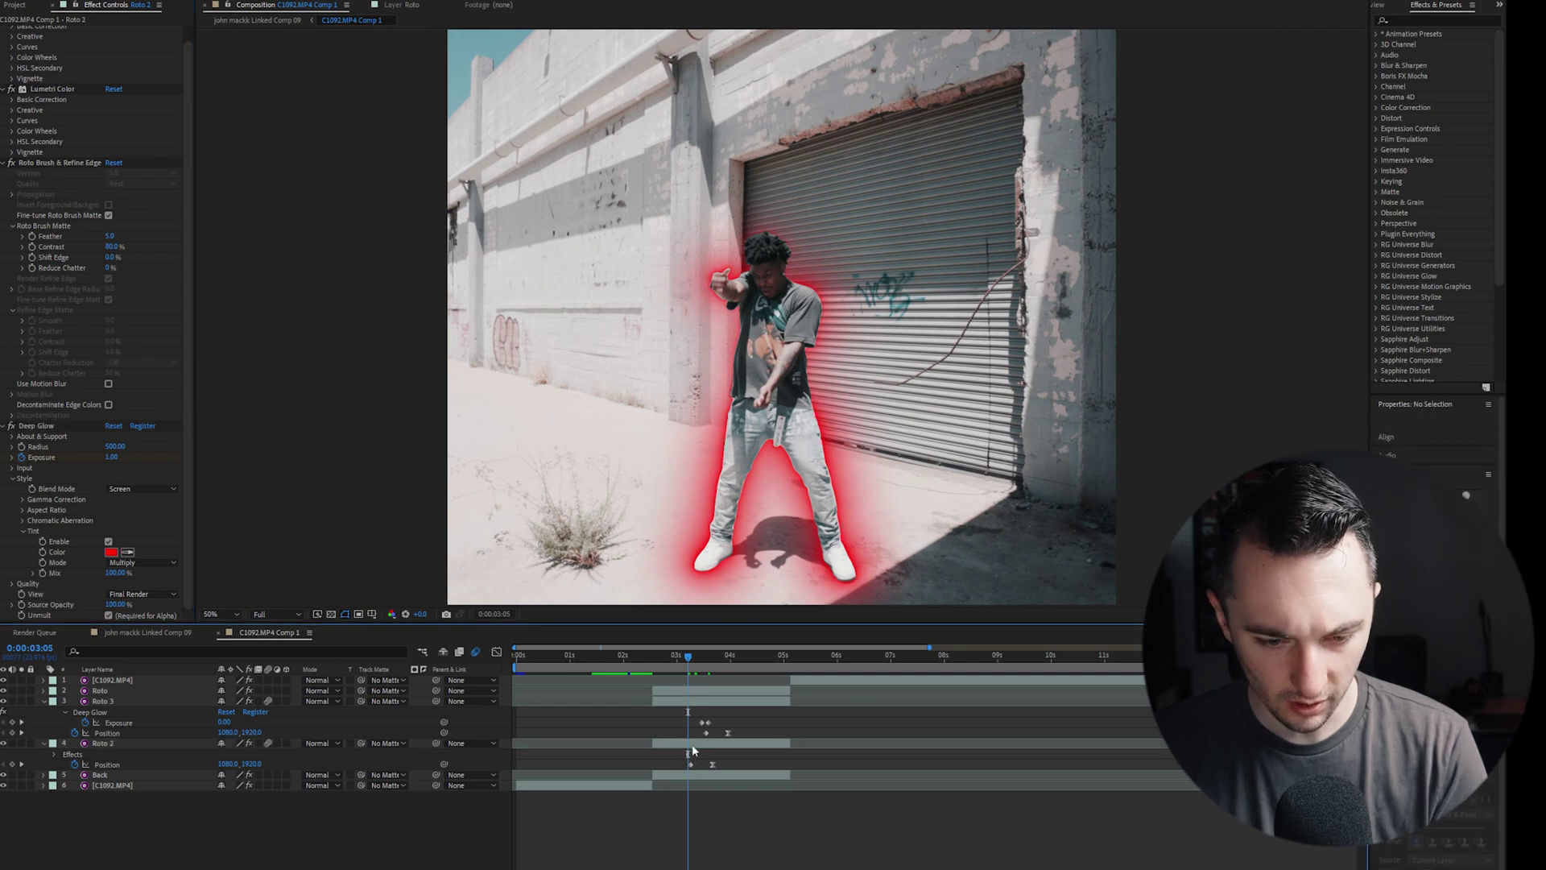
{"action": "left_click", "coordinate": [689, 747]}
{"action": "key", "text": "u"}
{"action": "left_click_drag", "start_coordinate": [689, 763], "coordinate": [695, 765]}
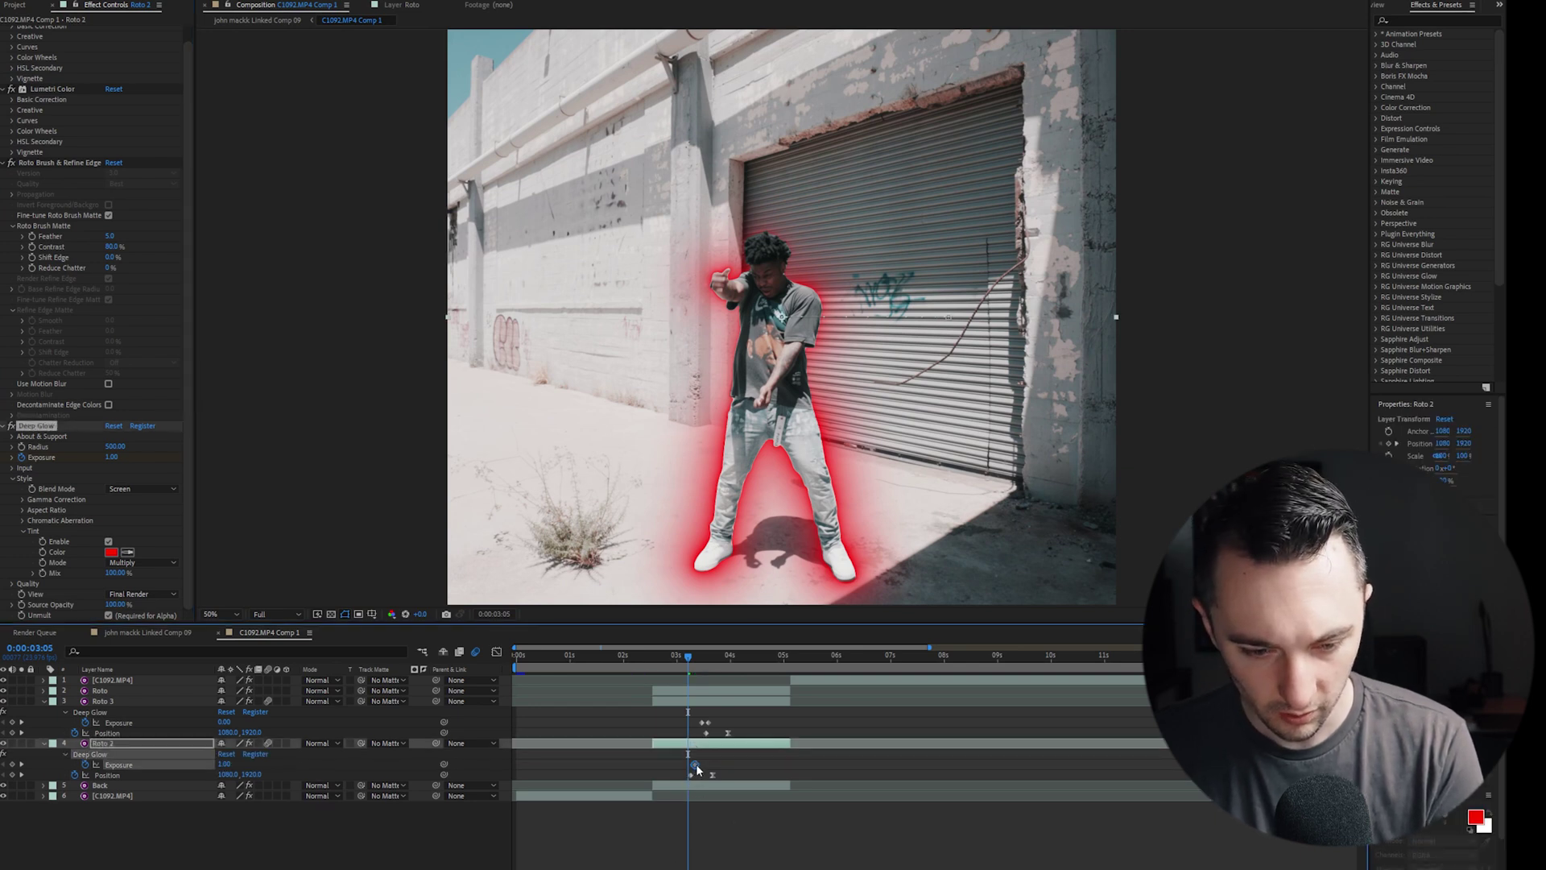
At 0:00:03:06, set Roto 2's Deep Glow Exposure to 0 and check the frames just before it
{"action": "left_click", "coordinate": [692, 657]}
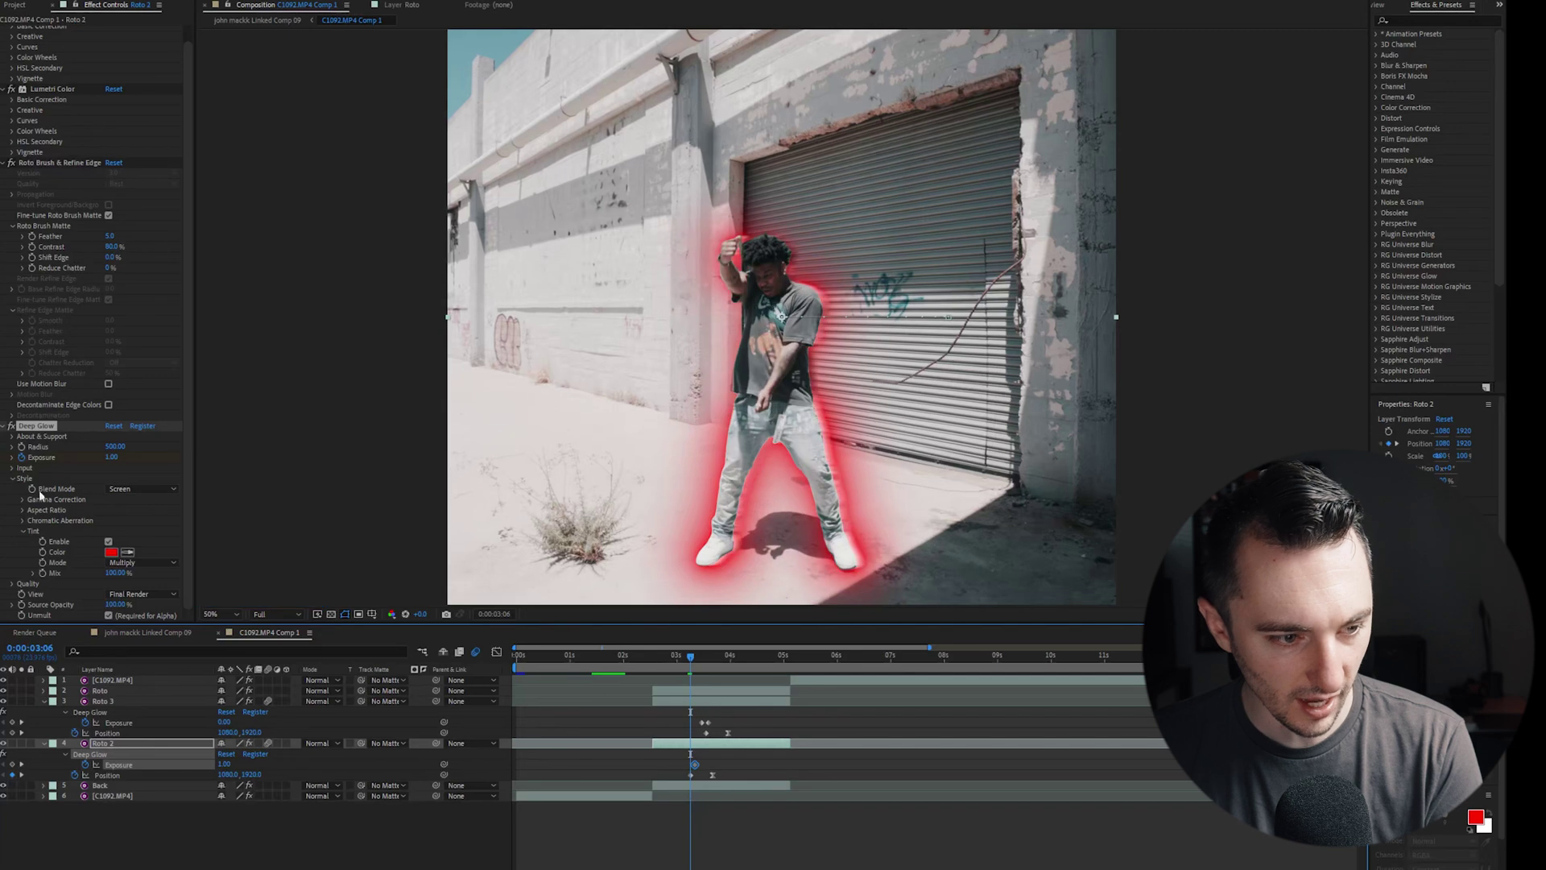
{"action": "left_click", "coordinate": [112, 456]}
{"action": "type", "text": "0"}
{"action": "key", "text": "Return"}
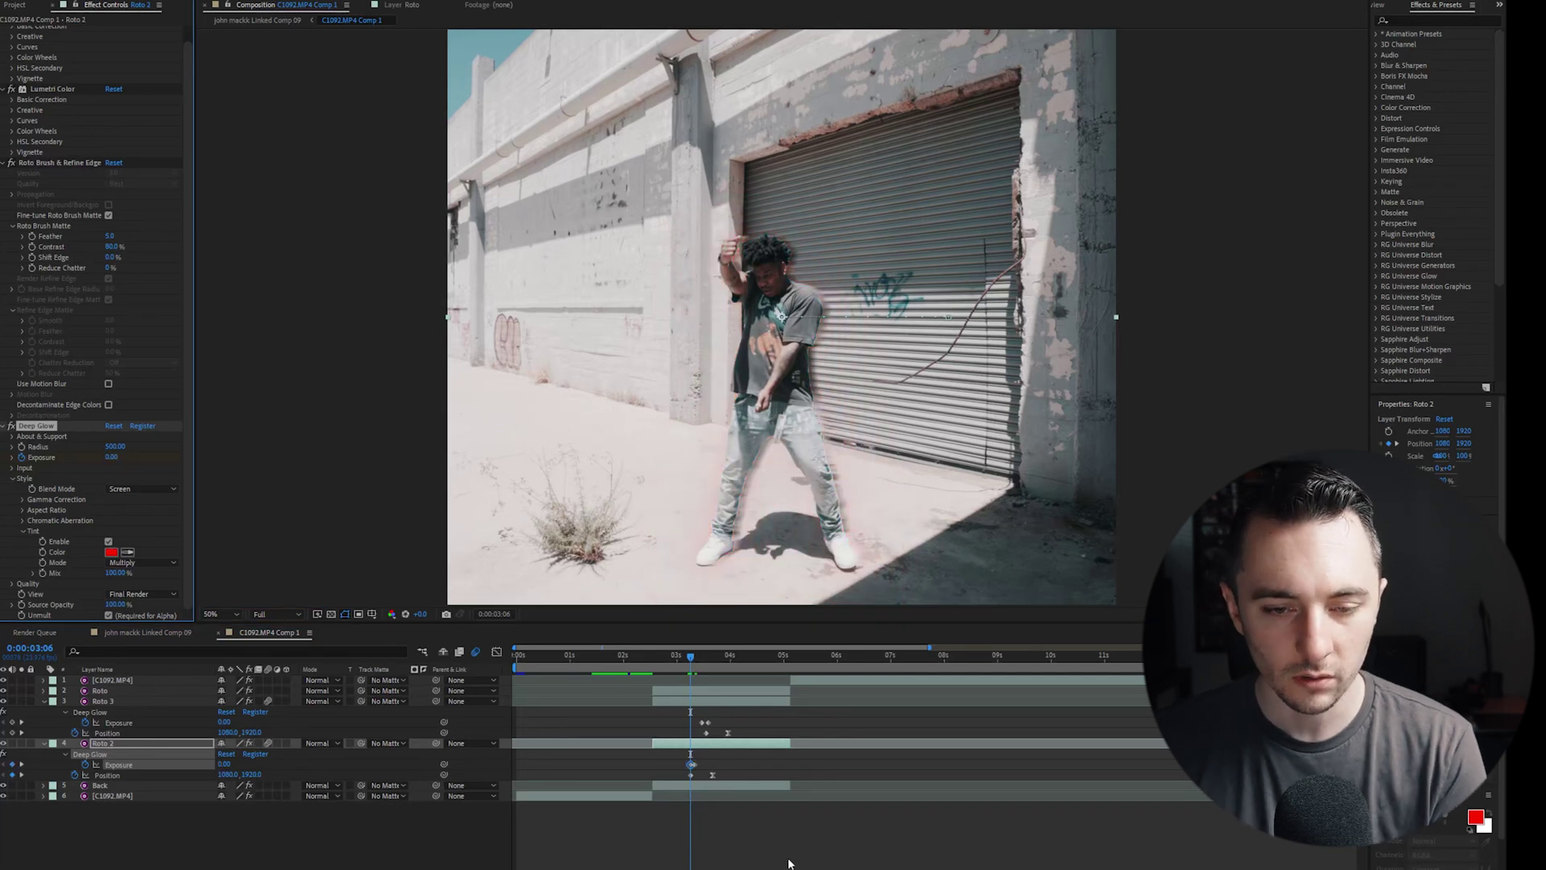
{"action": "left_click", "coordinate": [790, 863]}
{"action": "key", "text": "Page_Up"}
{"action": "key", "text": "Page_Up"}
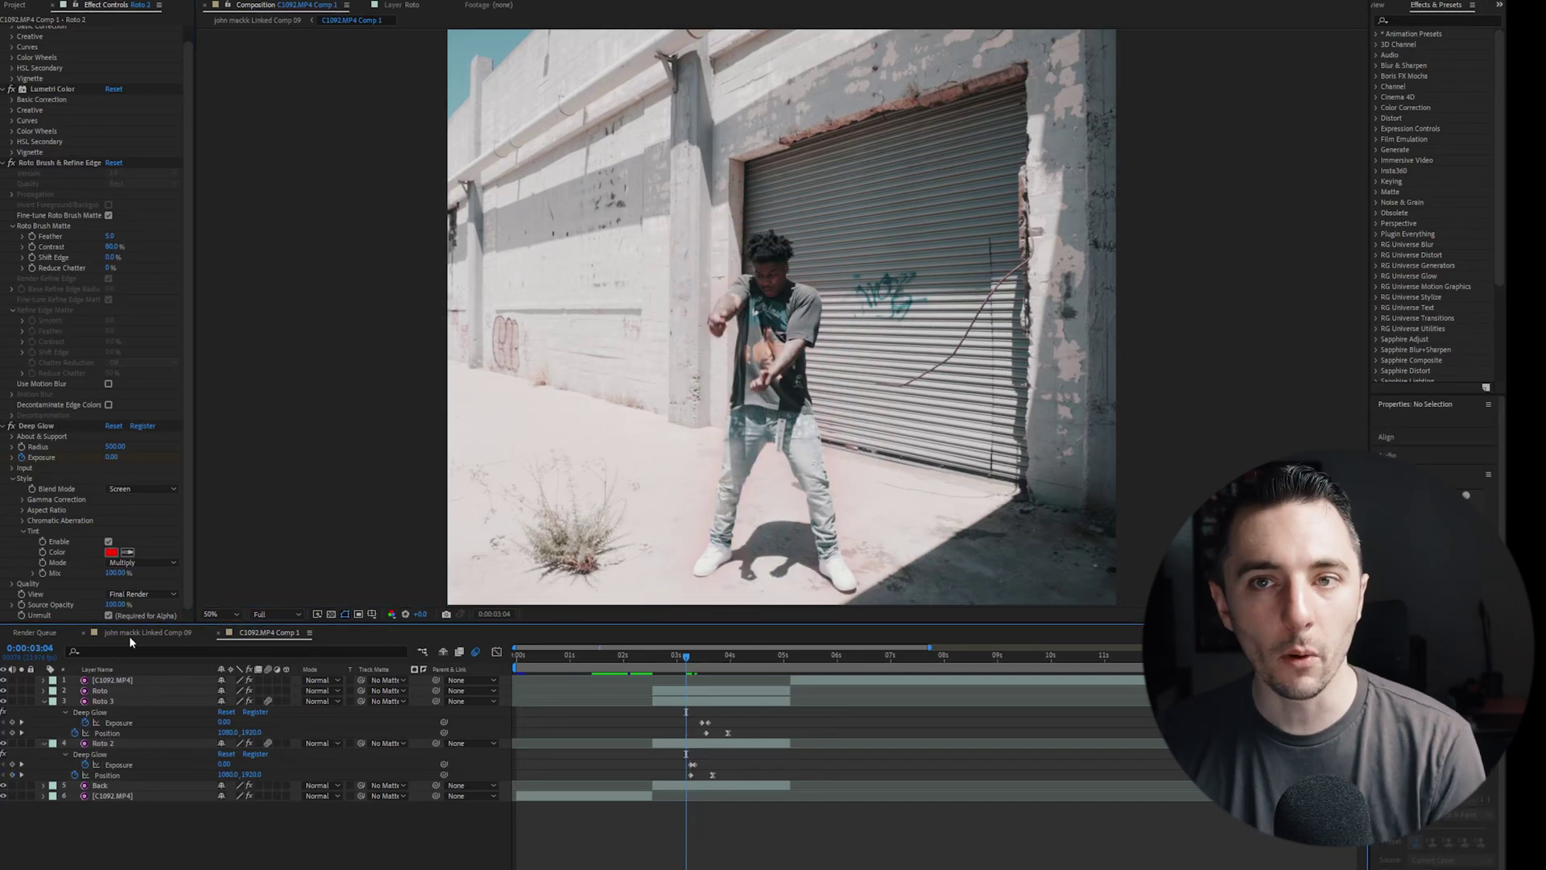
Copy Roto 3's two Position keyframes to about 0:00:04:21 and reverse them so the dancer slides back to the original
{"action": "left_click", "coordinate": [763, 690]}
{"action": "left_click", "coordinate": [778, 656]}
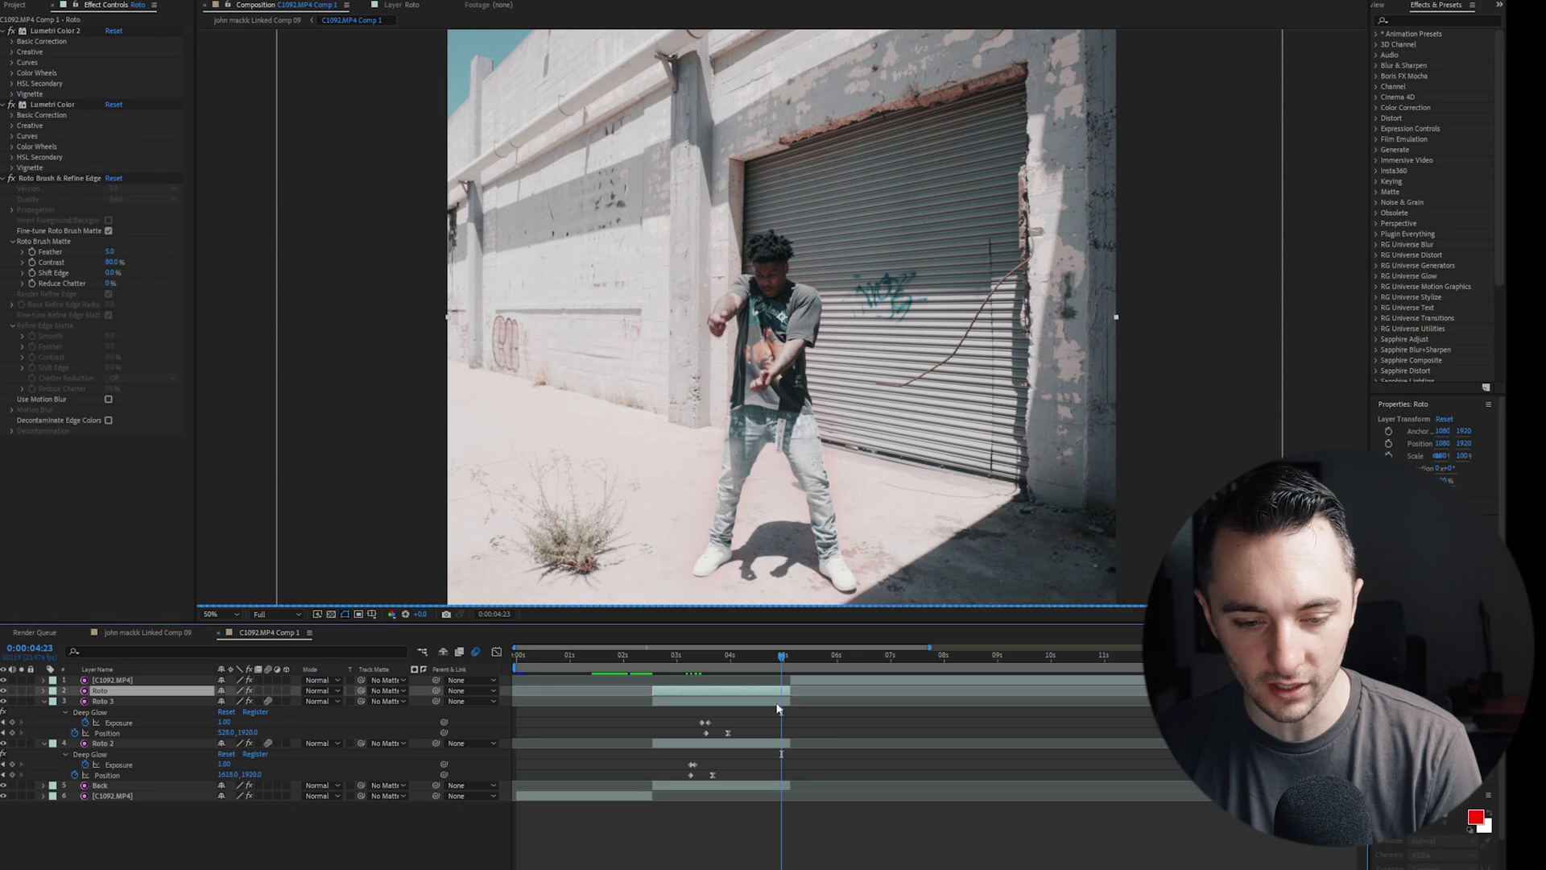
{"action": "left_click", "coordinate": [778, 702]}
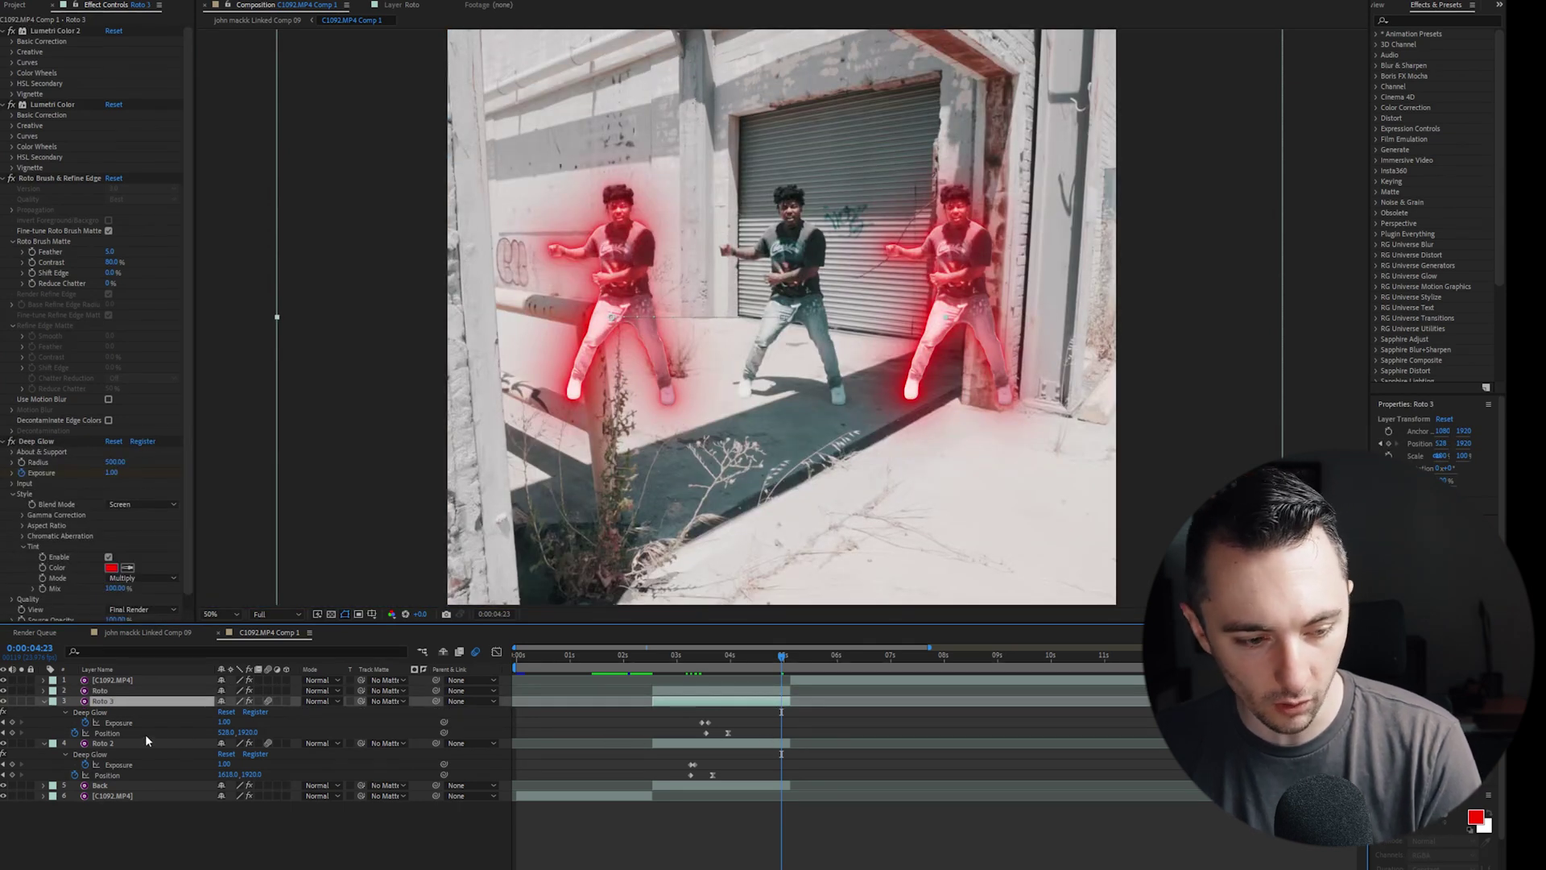
{"action": "left_click_drag", "start_coordinate": [737, 737], "coordinate": [697, 741]}
{"action": "left_click_drag", "start_coordinate": [780, 673], "coordinate": [777, 672]}
{"action": "key", "text": "ctrl+c"}
{"action": "key", "text": "ctrl+v"}
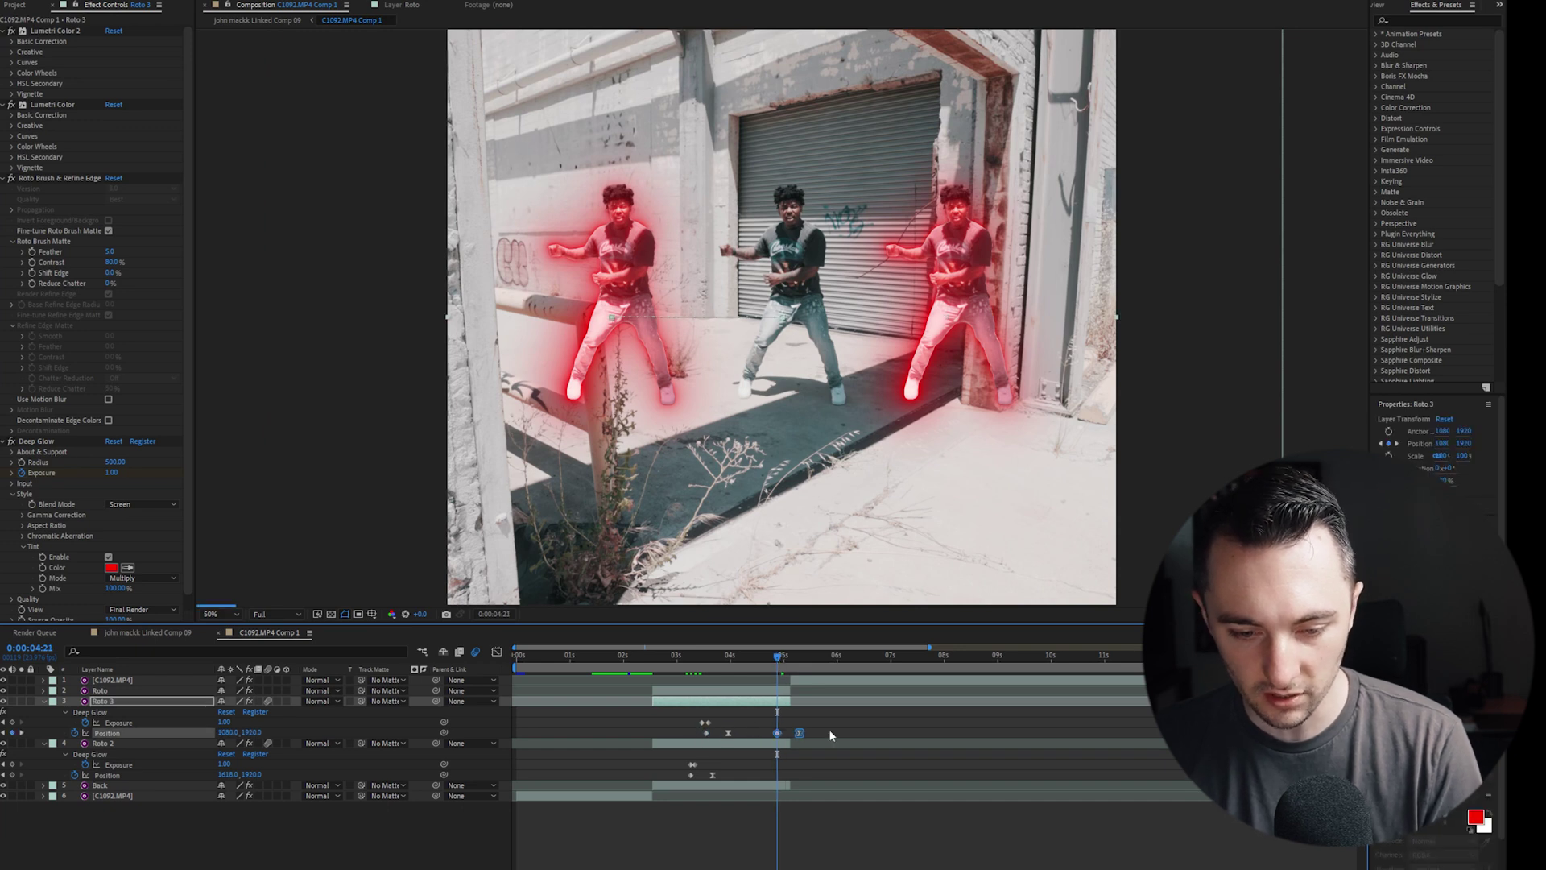
{"action": "left_click", "coordinate": [825, 728]}
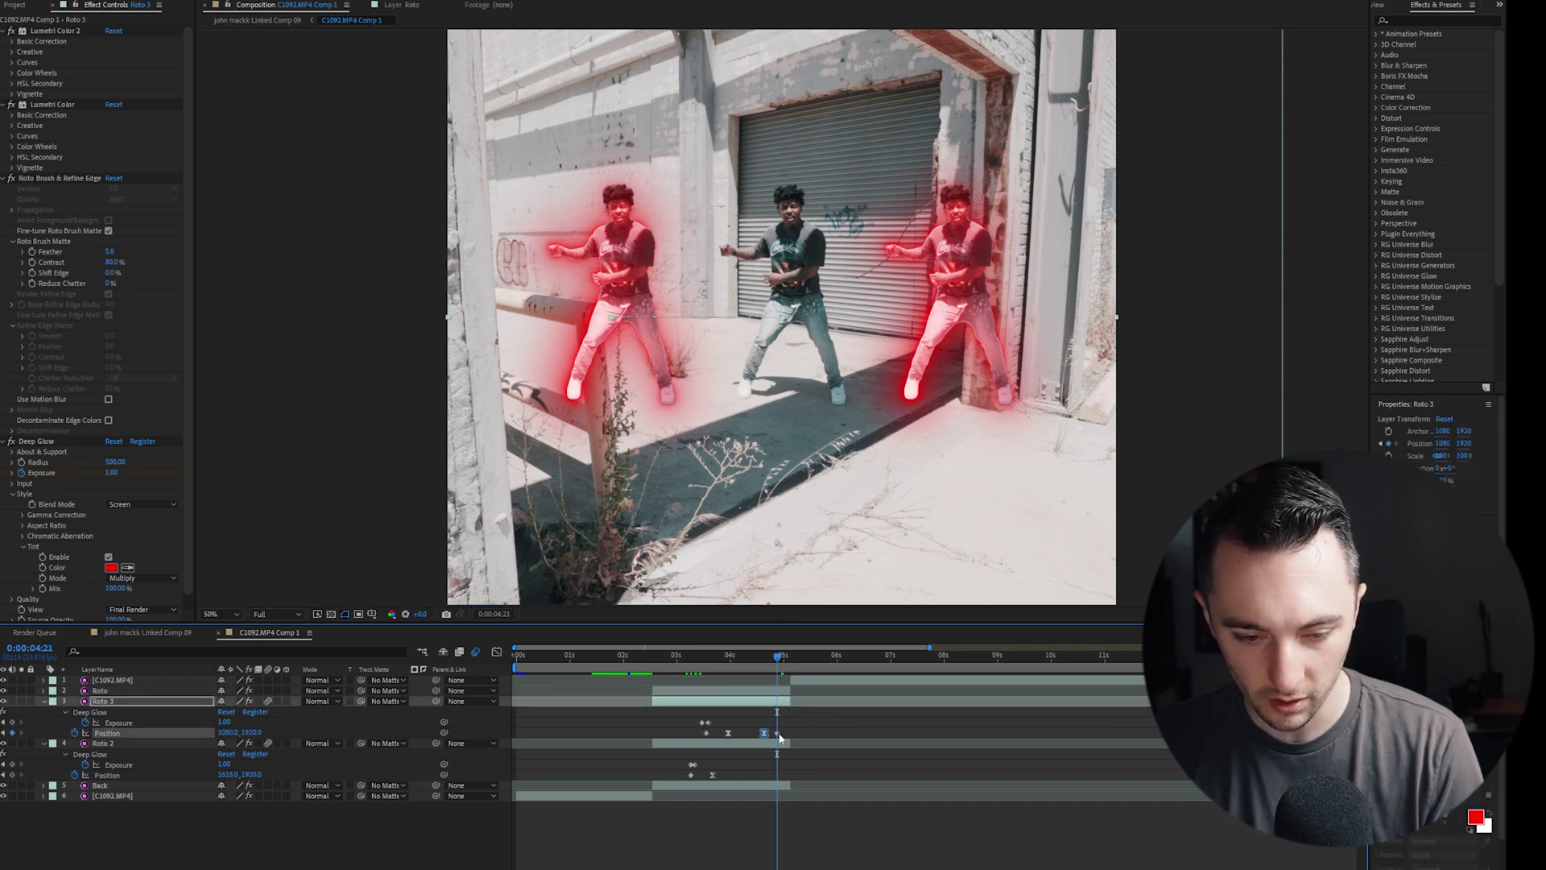
Shift Roto 3's return keyframes to start at 0:00:04:21, and copy Roto 2's Position keyframes to the same time
{"action": "left_click_drag", "start_coordinate": [786, 737], "coordinate": [684, 778]}
{"action": "key", "text": "ctrl+v"}
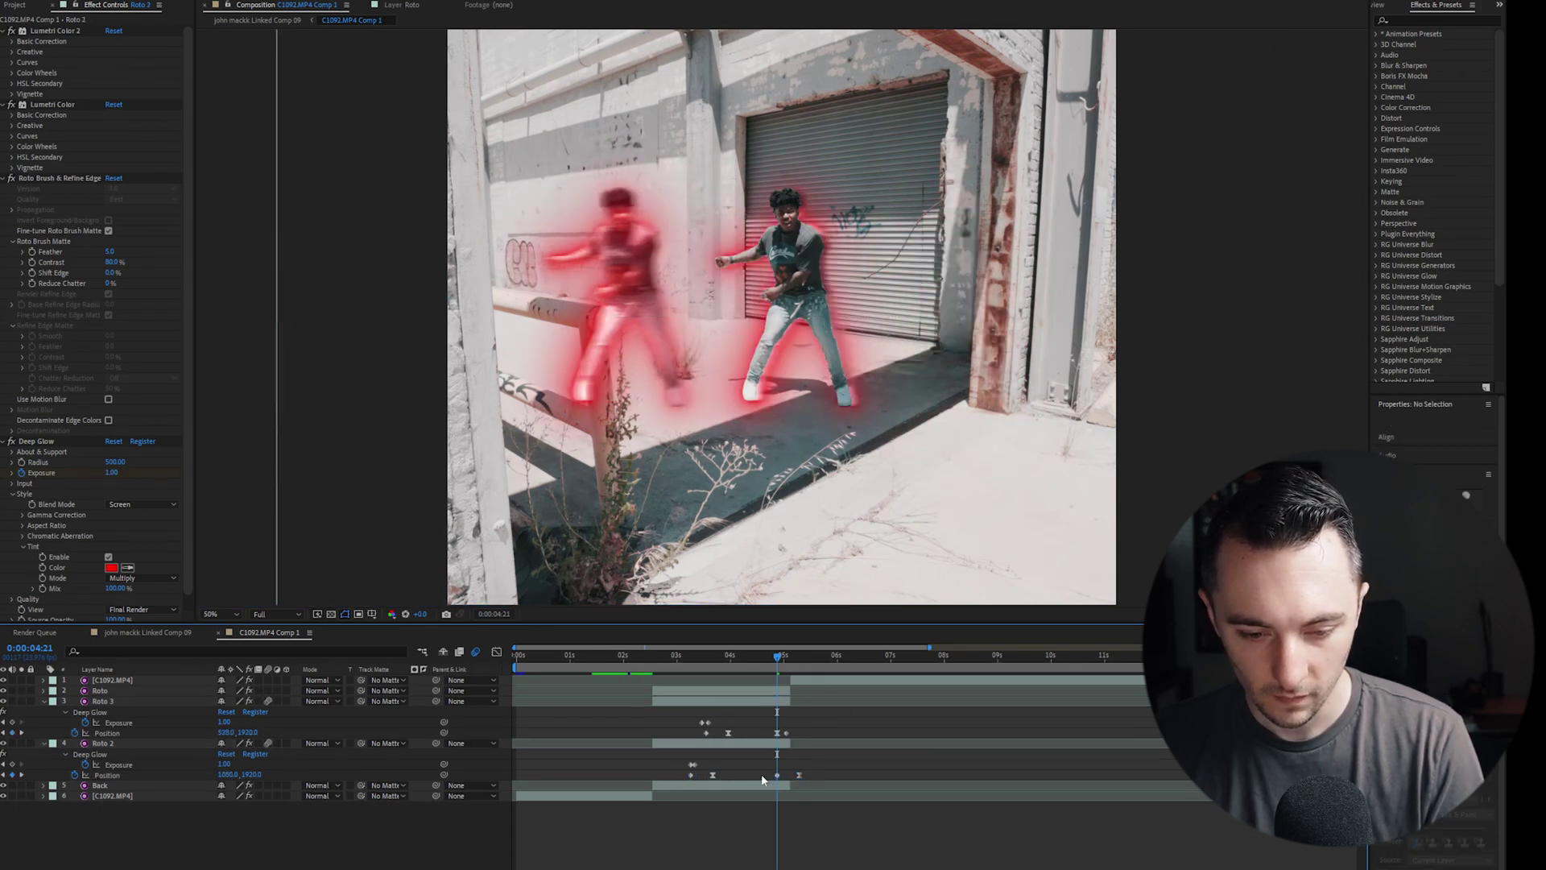
{"action": "mouse_move", "coordinate": [777, 775]}
{"action": "left_mouse_down"}
{"action": "mouse_move", "coordinate": [839, 776]}
{"action": "mouse_move", "coordinate": [779, 775]}
{"action": "left_mouse_up"}
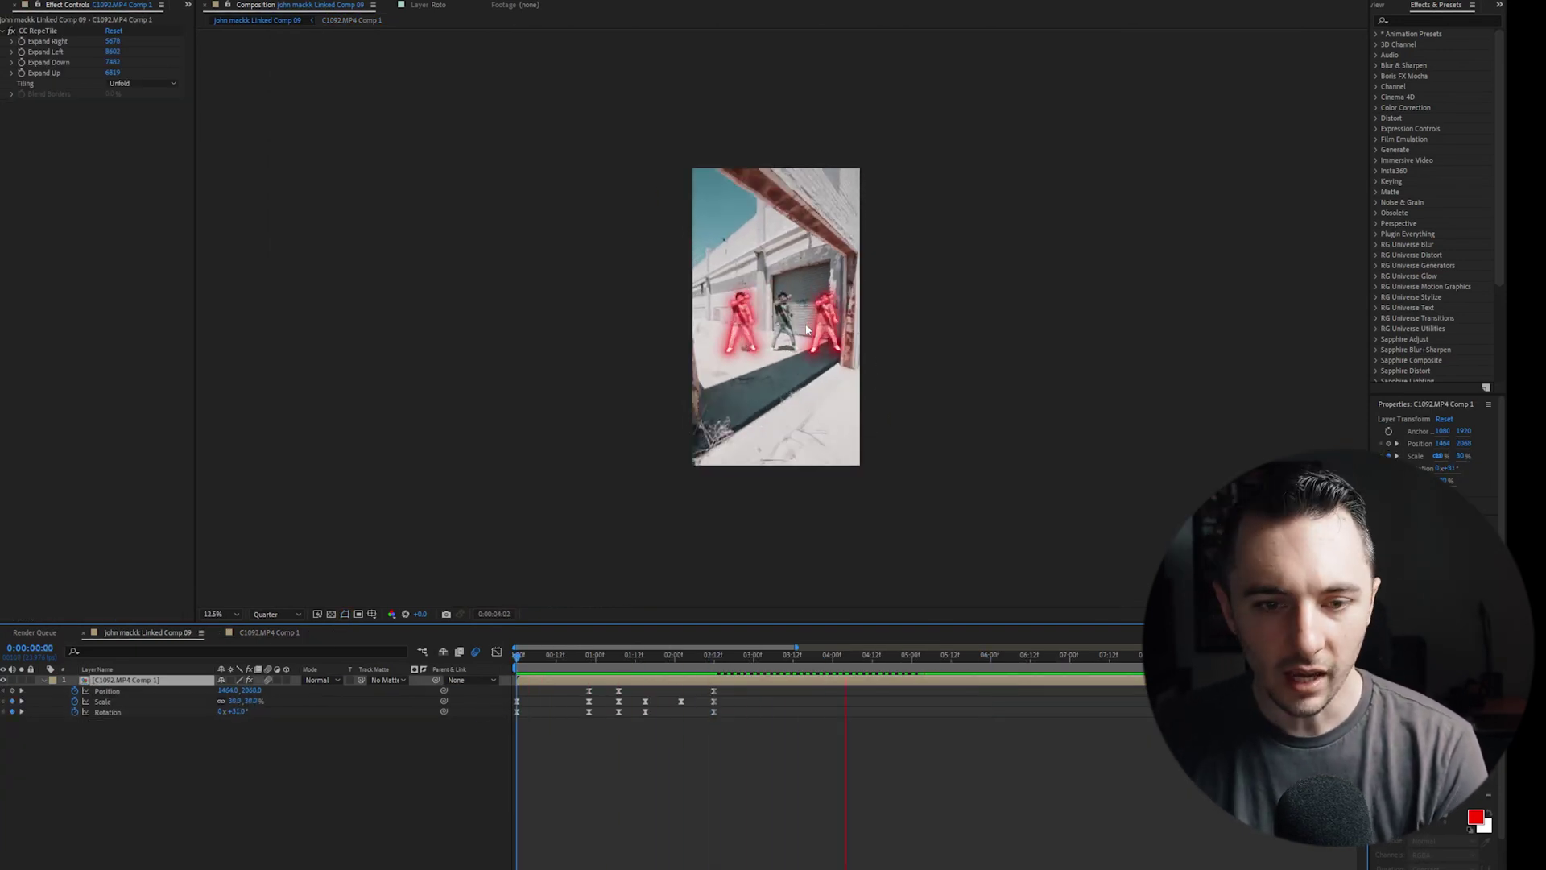
In the main comp at 0:00:03:00, keyframe the clip scaled up, tilted to about 352° and moved slightly upward
{"action": "key", "text": "space"}
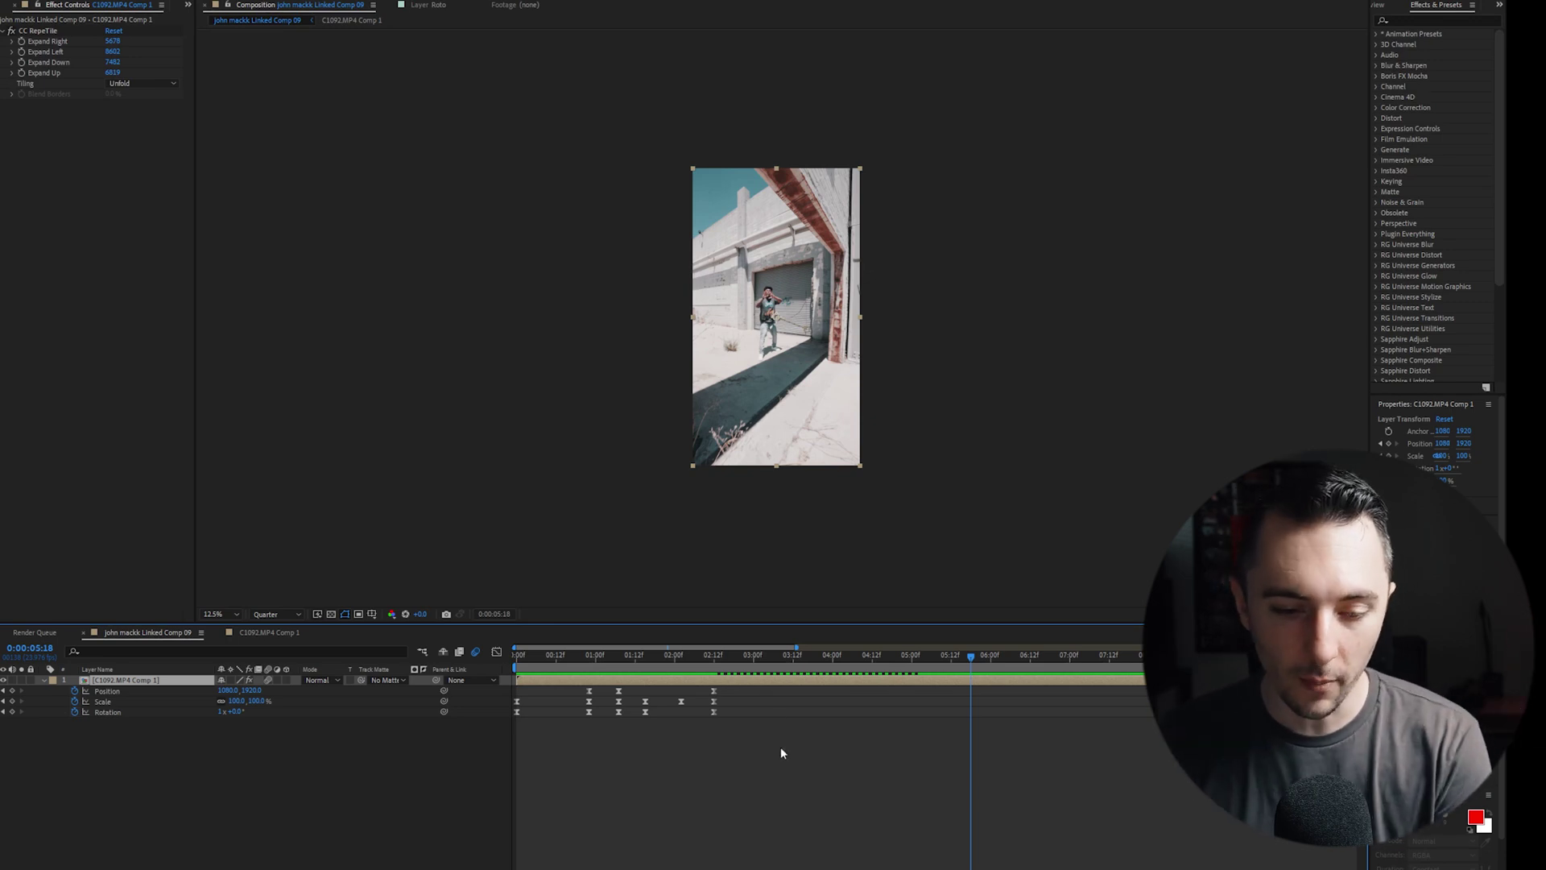
{"action": "left_click_drag", "start_coordinate": [741, 676], "coordinate": [754, 674]}
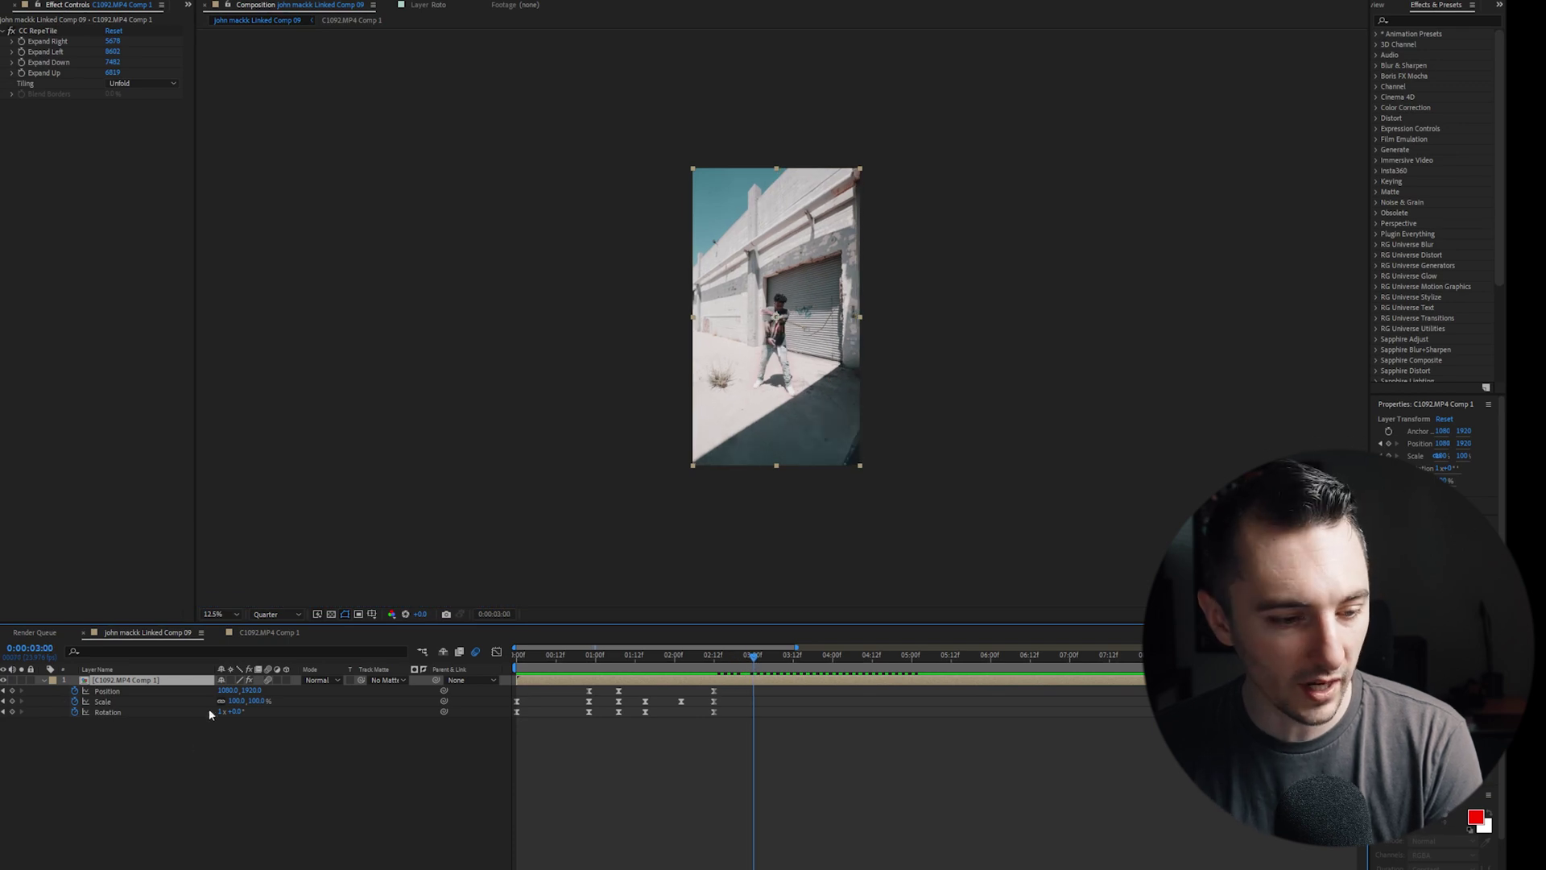
{"action": "left_click_drag", "start_coordinate": [235, 701], "coordinate": [232, 712]}
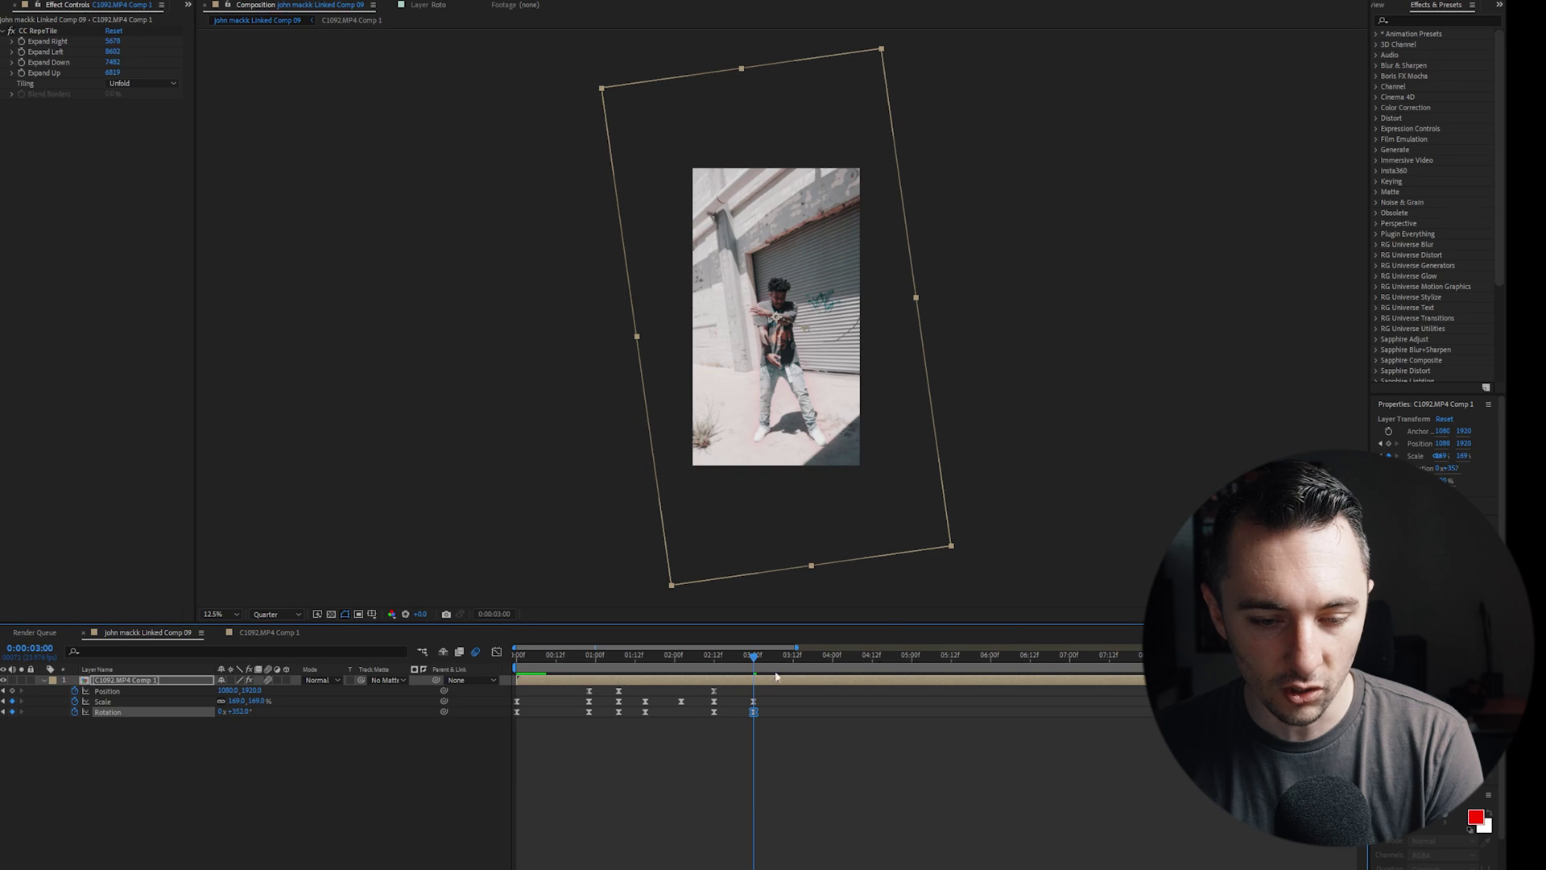
{"action": "left_click_drag", "start_coordinate": [758, 456], "coordinate": [757, 442]}
At 0:00:03:17, rotate the clip to about 1x+15° and scale it down to about 132%
{"action": "left_click", "coordinate": [235, 724]}
{"action": "key", "text": "space"}
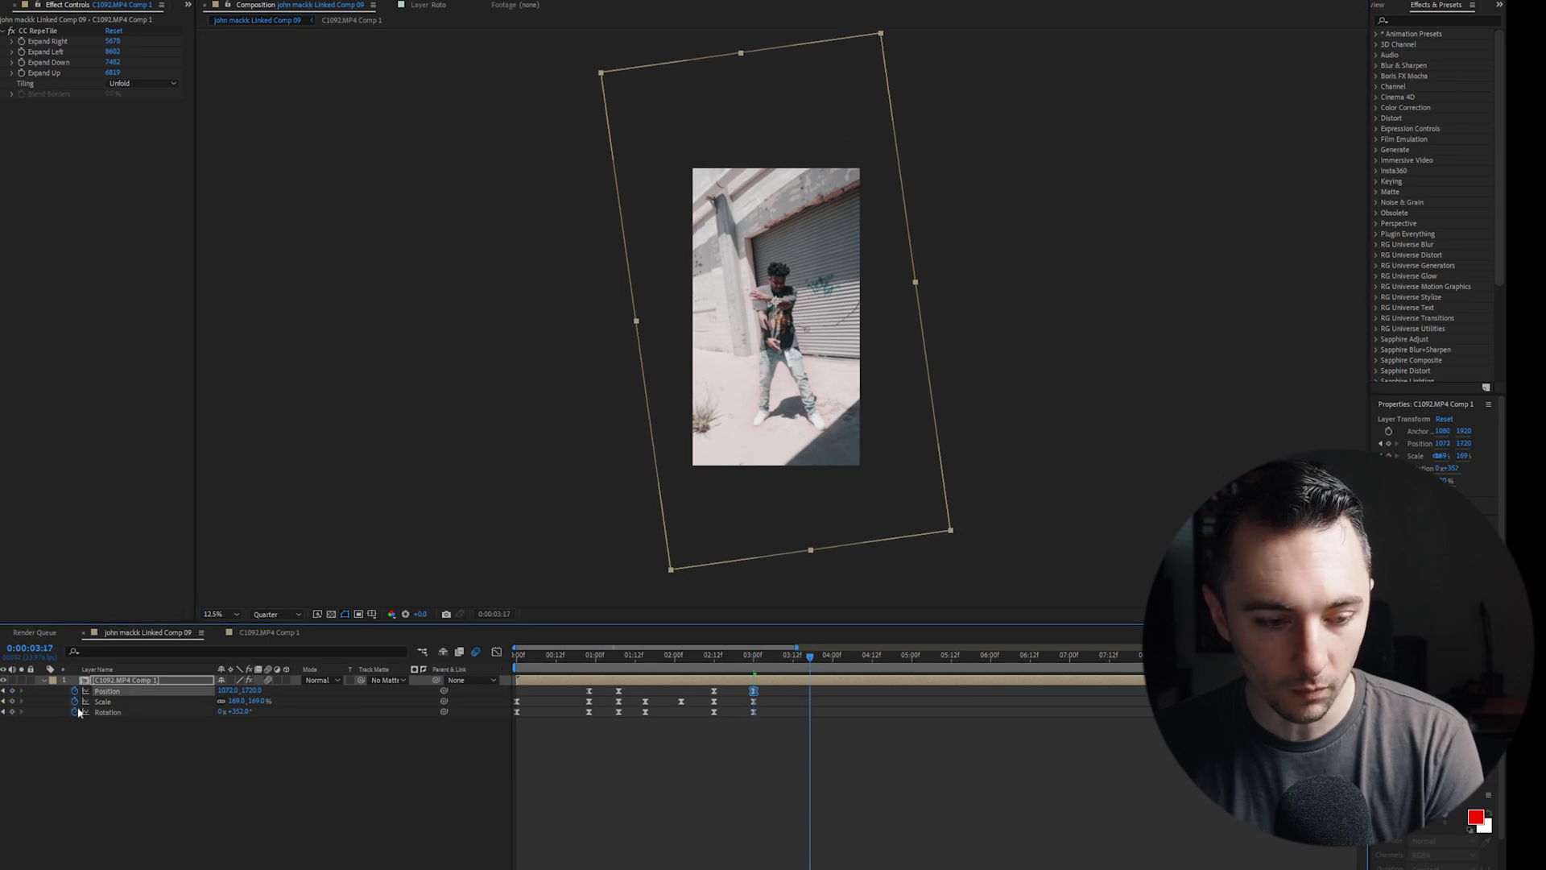
{"action": "left_click_drag", "start_coordinate": [240, 712], "coordinate": [225, 708]}
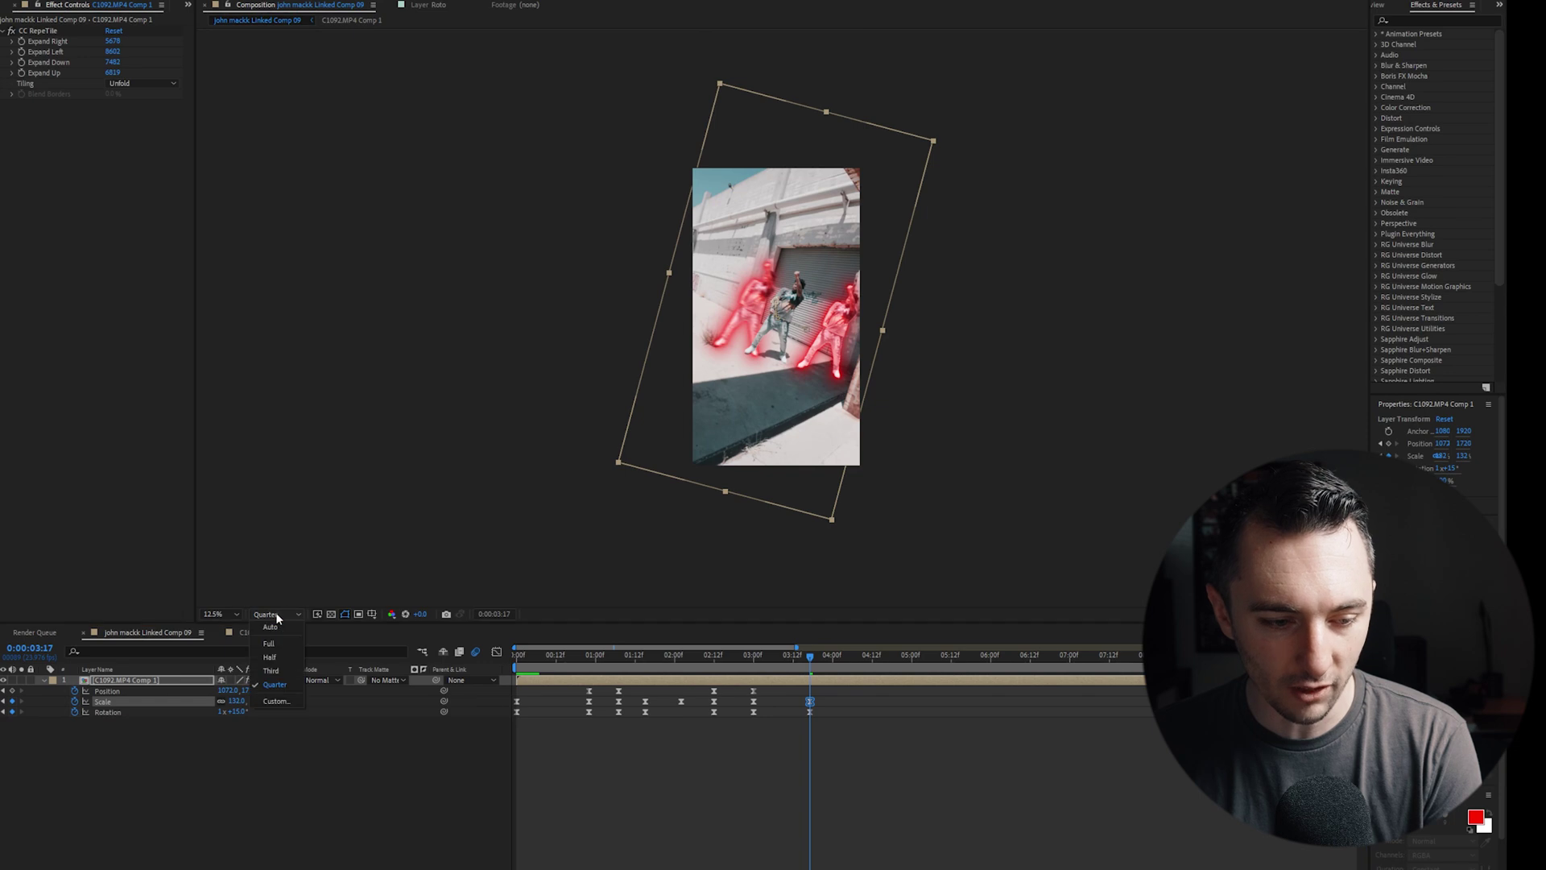
Scale the clip's closing pose to about 200%, move the last two keyframe groups later, and preview the move
{"action": "mouse_move", "coordinate": [233, 704]}
{"action": "left_mouse_down"}
{"action": "mouse_move", "coordinate": [217, 702]}
{"action": "mouse_move", "coordinate": [259, 702]}
{"action": "left_mouse_up"}
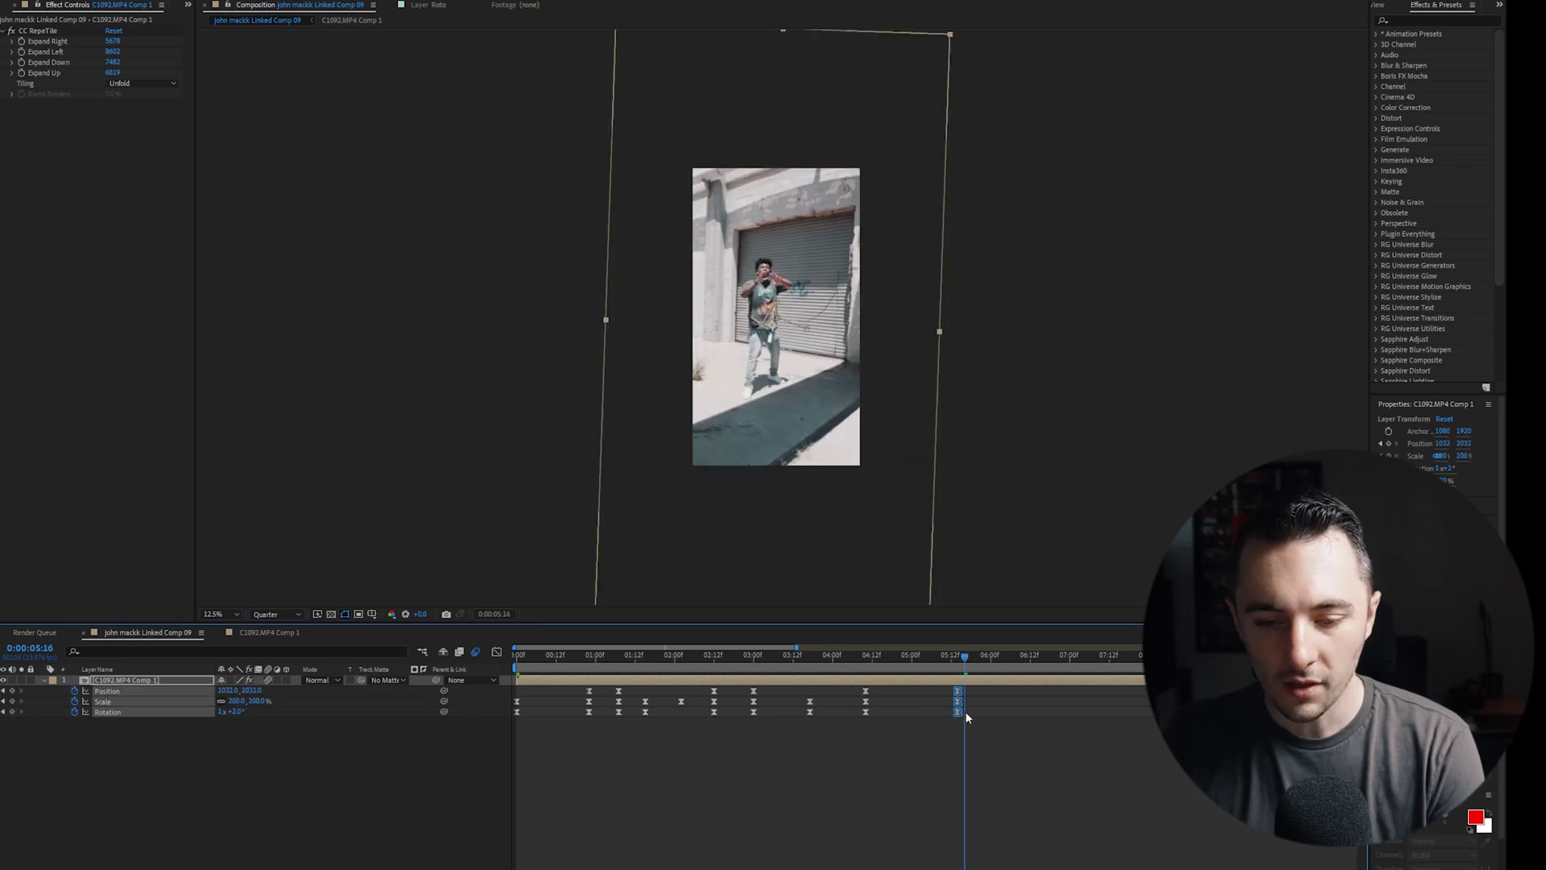
{"action": "left_click_drag", "start_coordinate": [965, 711], "coordinate": [974, 710]}
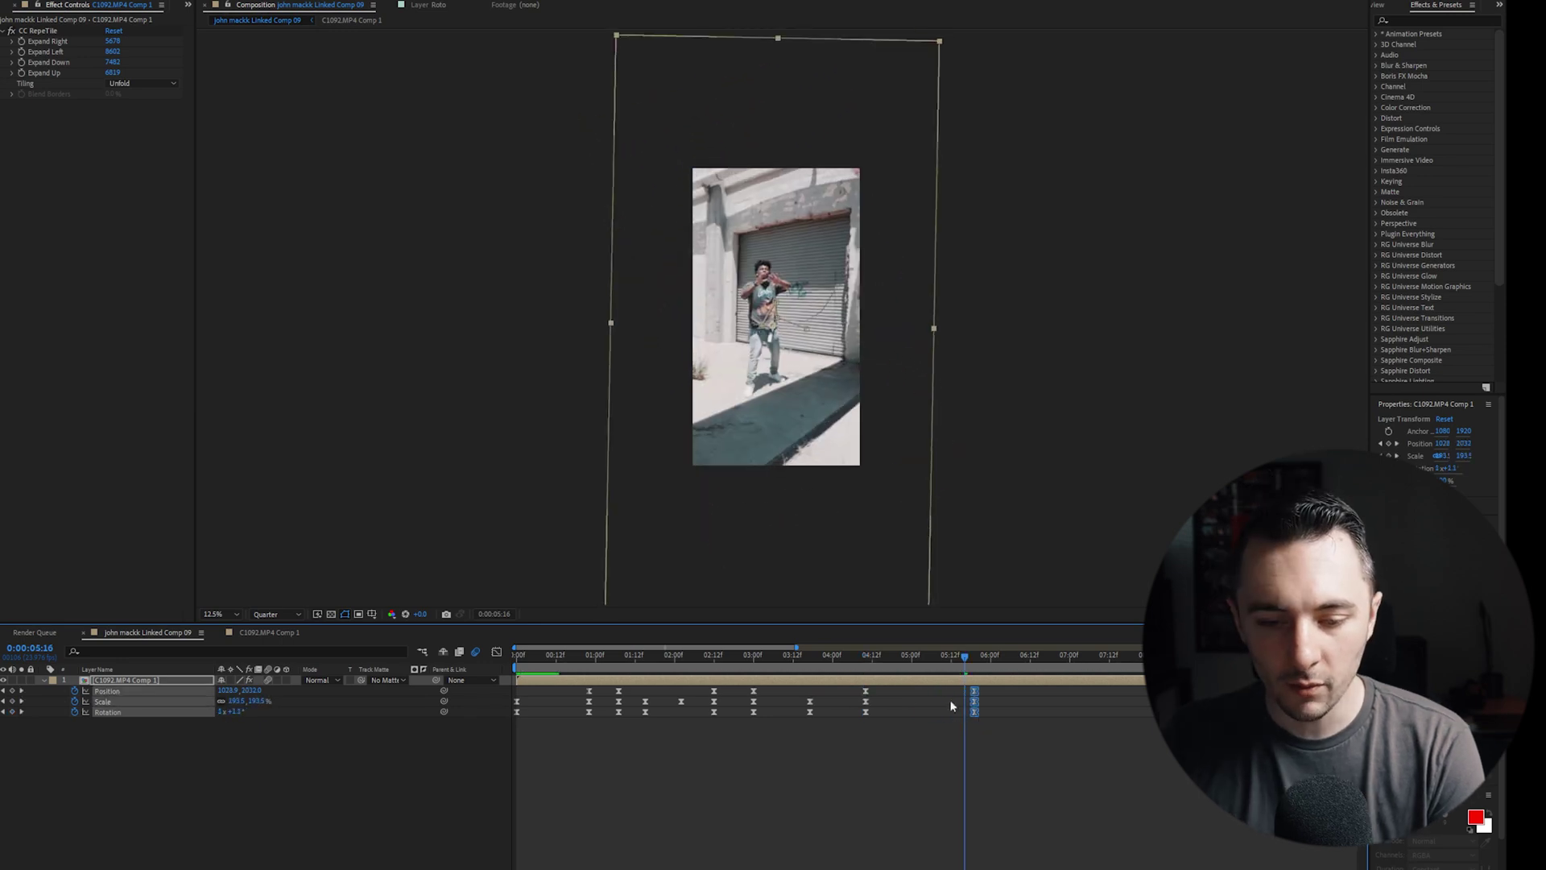
{"action": "left_click_drag", "start_coordinate": [880, 688], "coordinate": [863, 716]}
{"action": "left_click_drag", "start_coordinate": [868, 713], "coordinate": [937, 714]}
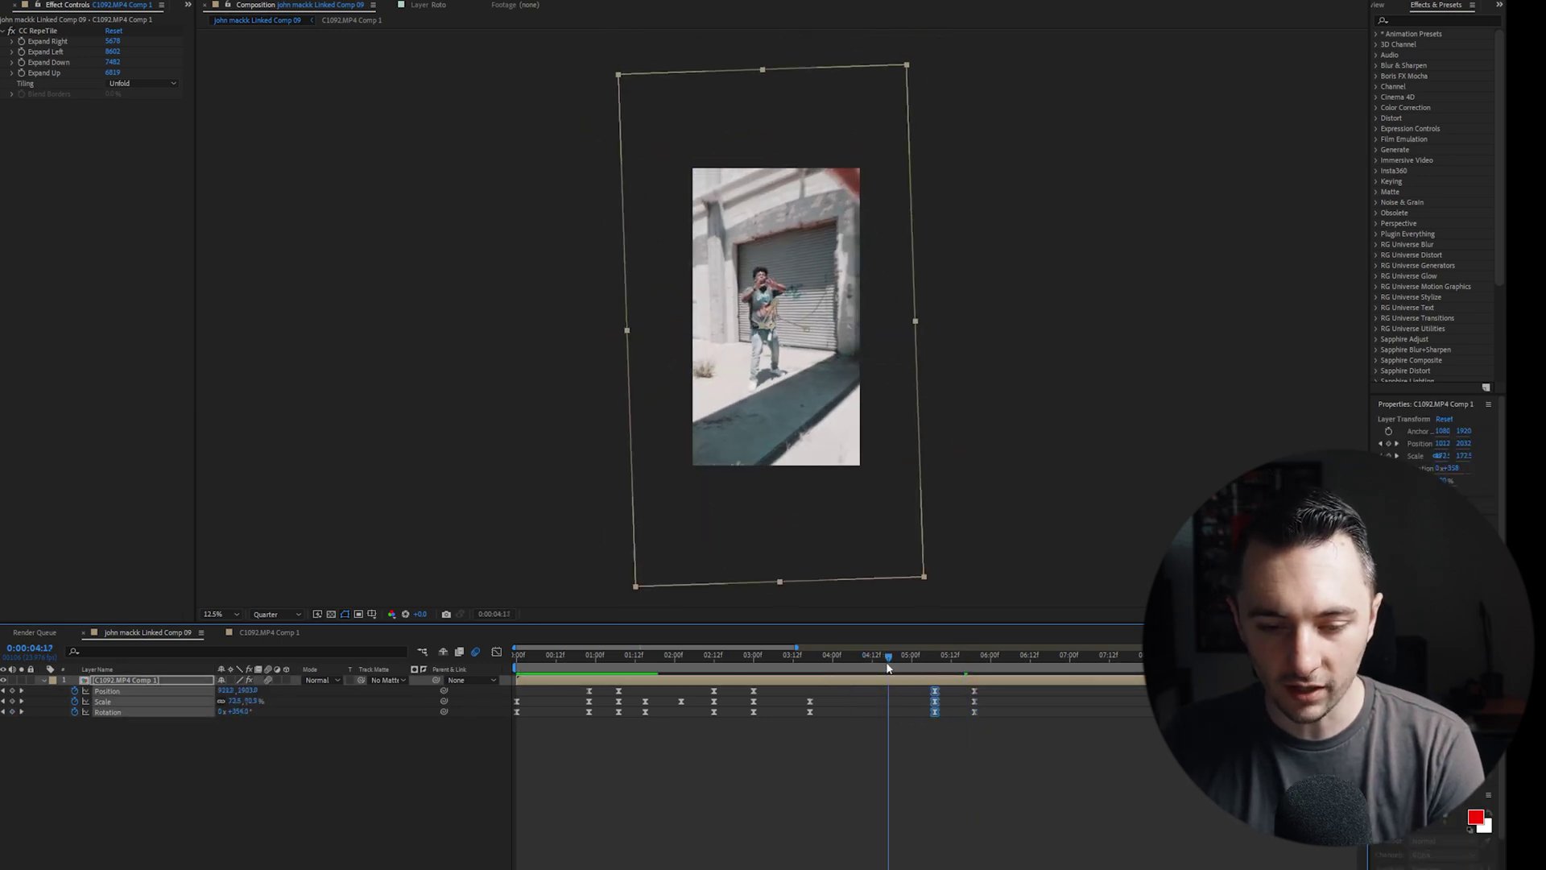
{"action": "key", "text": "space"}
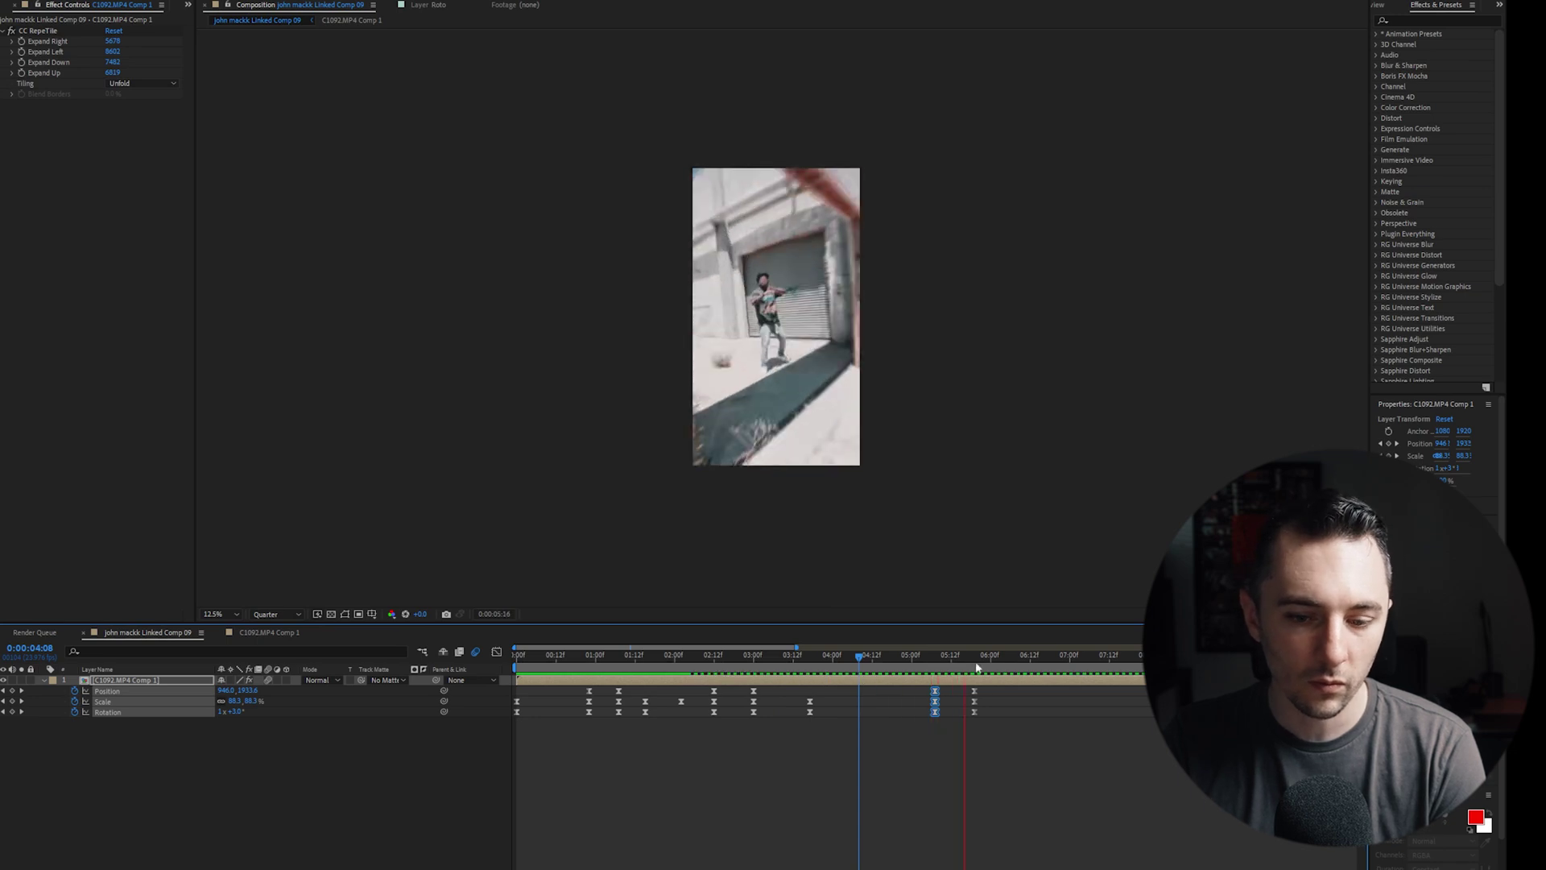
{"action": "key", "text": "space"}
Shift the last two groups of Position, Scale and Rotation keyframes earlier to start around 0:00:05:00, and preview the ending
{"action": "left_click_drag", "start_coordinate": [995, 686], "coordinate": [902, 714]}
{"action": "left_click", "coordinate": [900, 662]}
{"action": "key", "text": "space"}
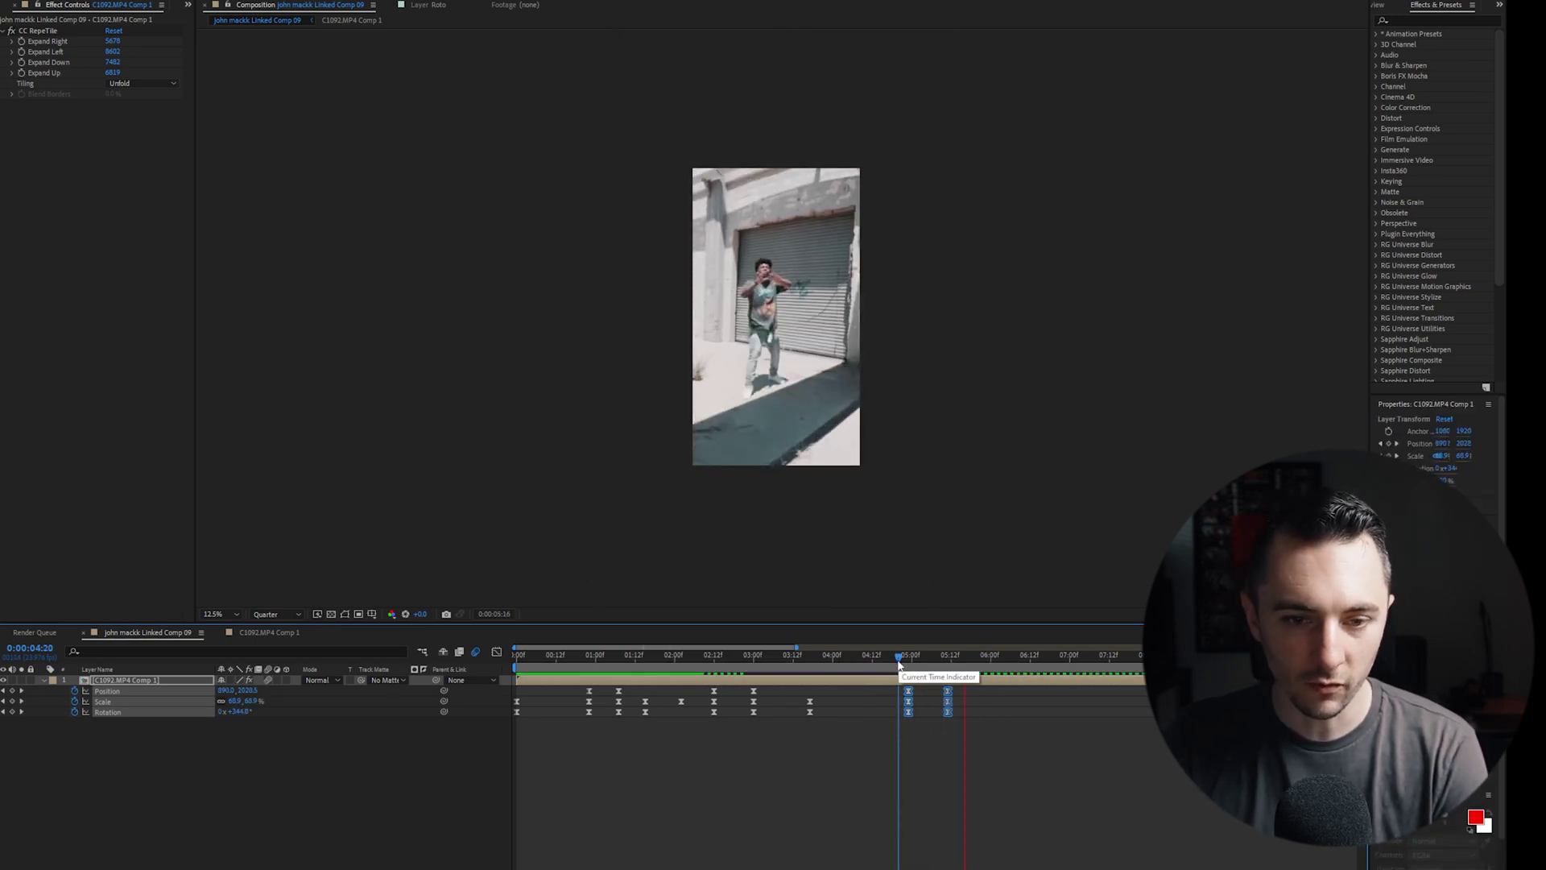
{"action": "key", "text": "space"}
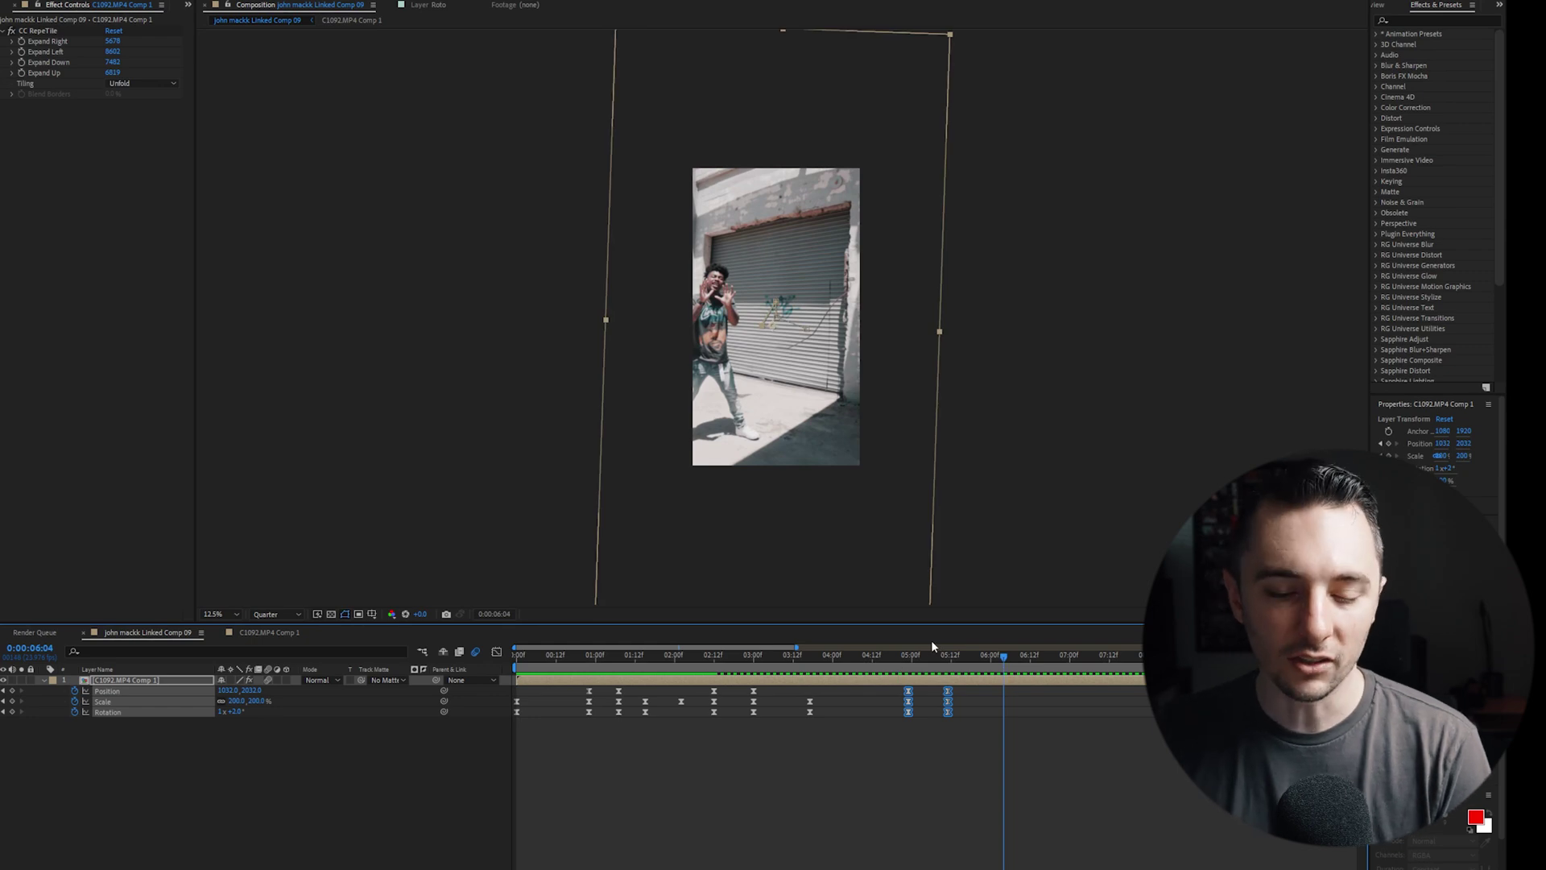
Add an adjustment layer above the clip and apply the S_Glow effect to it
{"action": "left_click_drag", "start_coordinate": [939, 659], "coordinate": [892, 679]}
{"action": "right_click", "coordinate": [263, 766]}
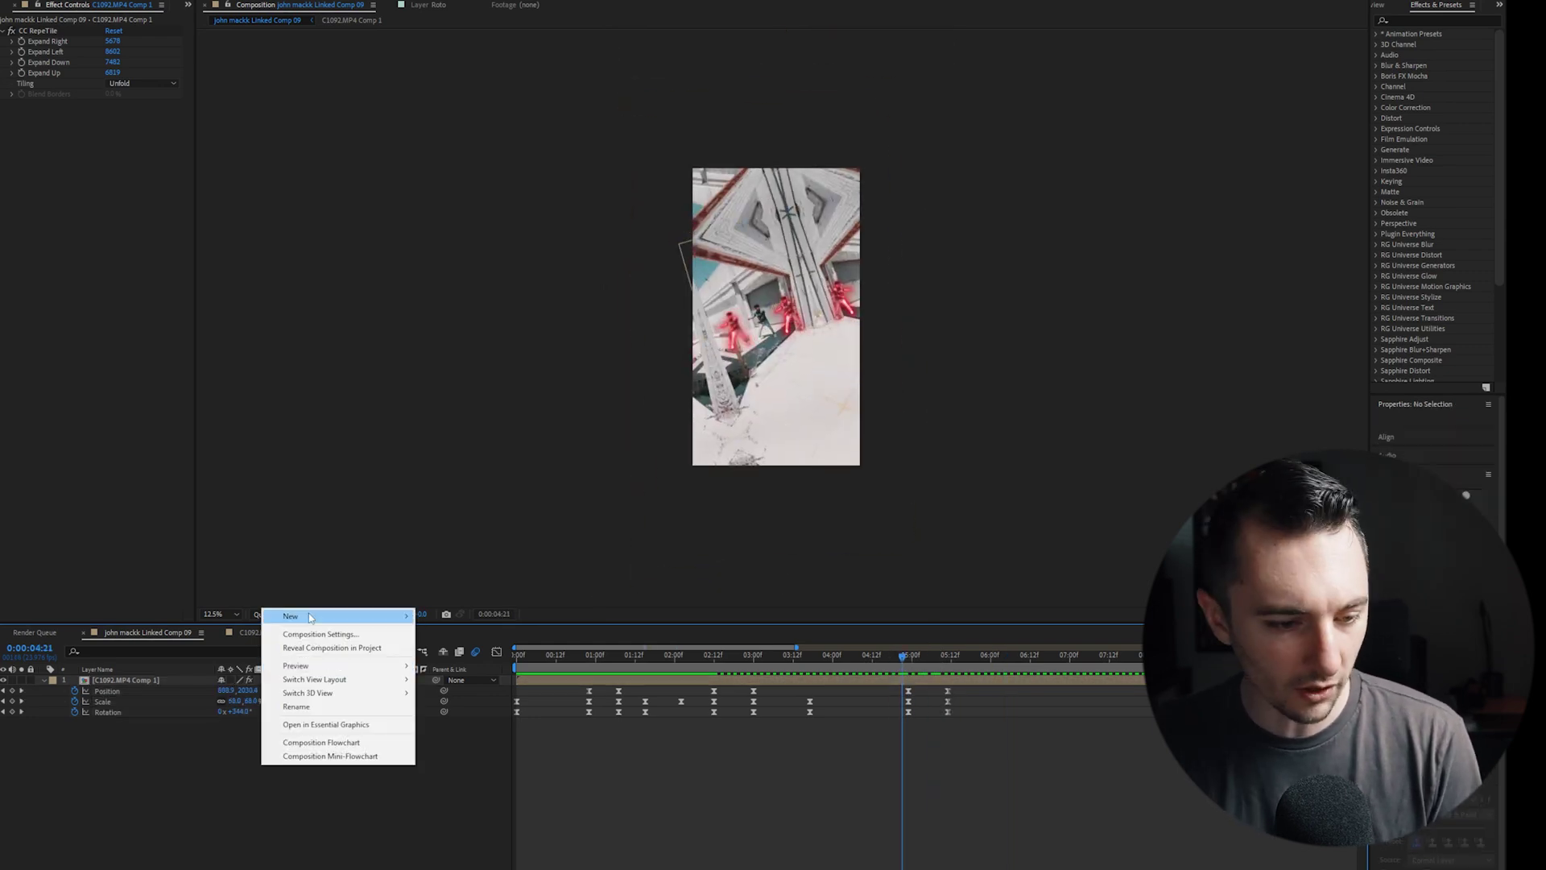
{"action": "mouse_move", "coordinate": [395, 617]}
{"action": "left_click", "coordinate": [472, 716]}
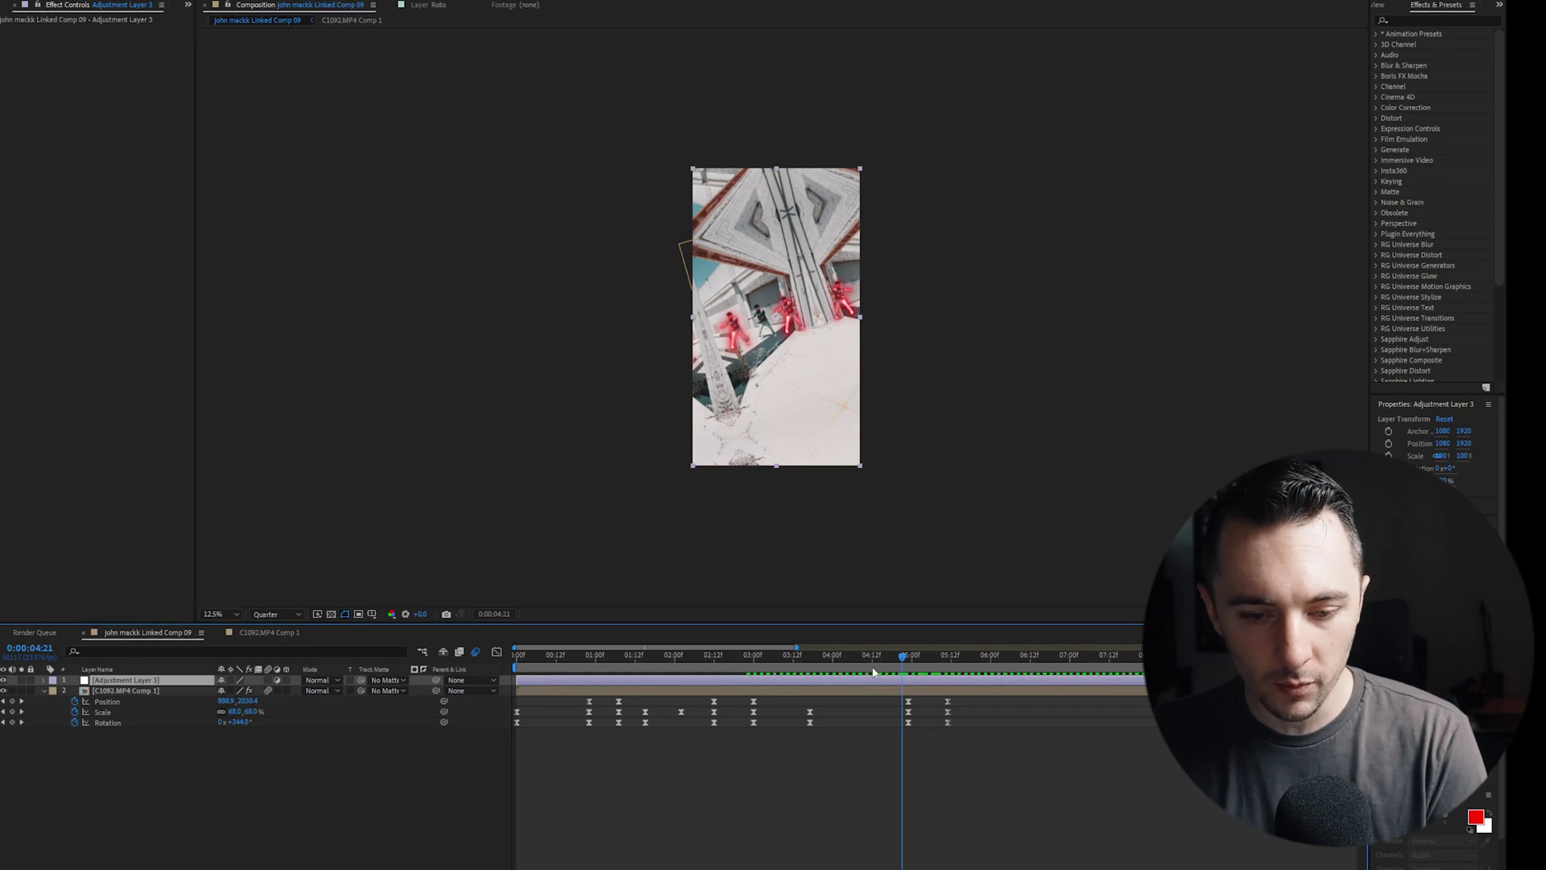
{"action": "key", "text": "ctrl+space"}
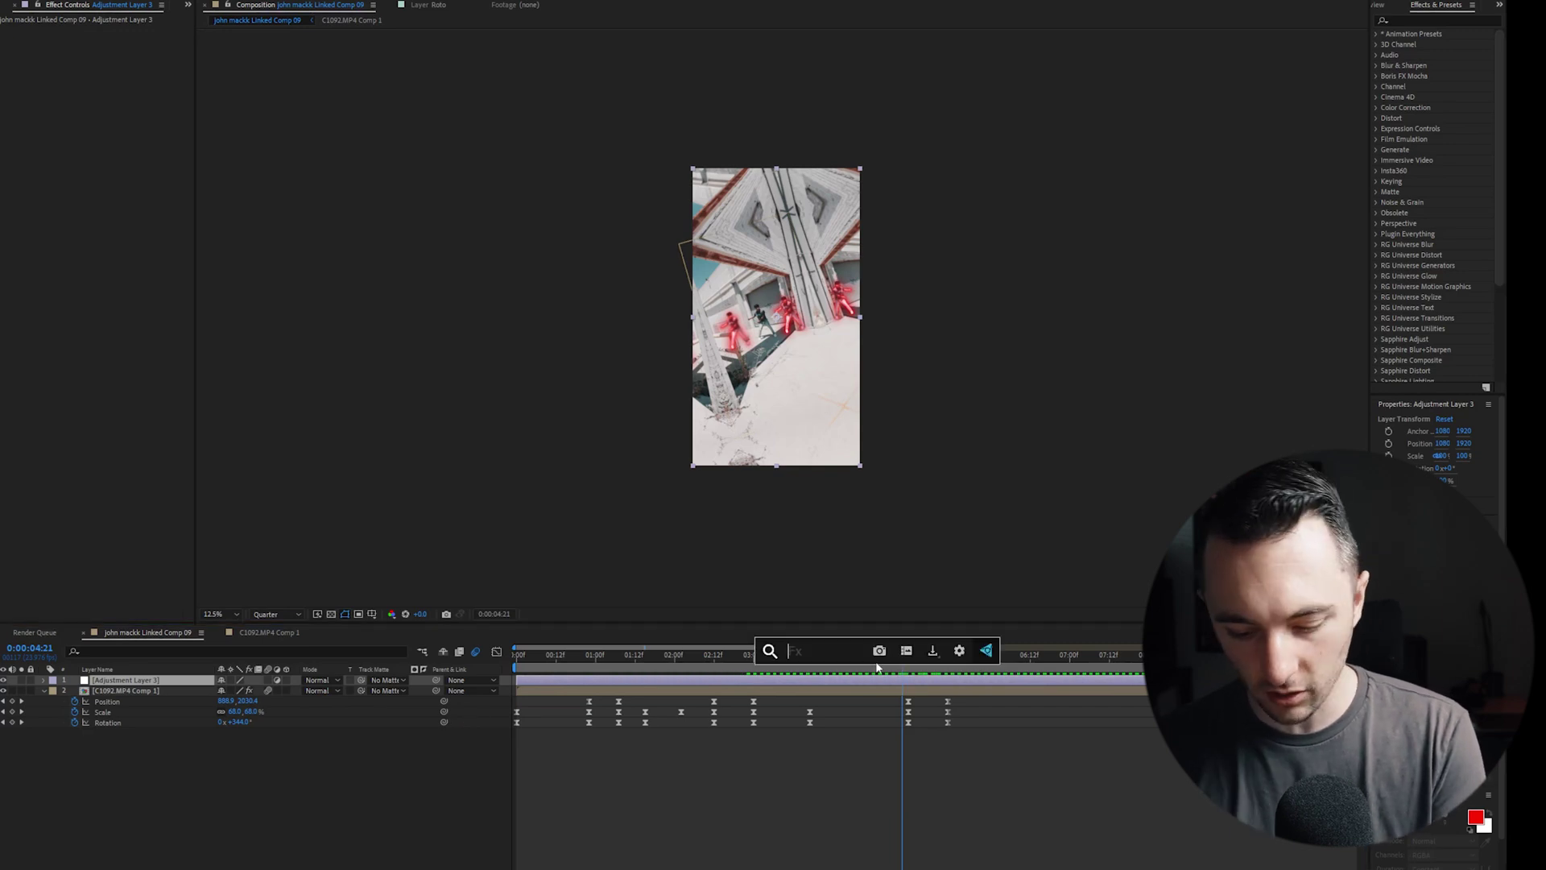
{"action": "type", "text": "s_gl"}
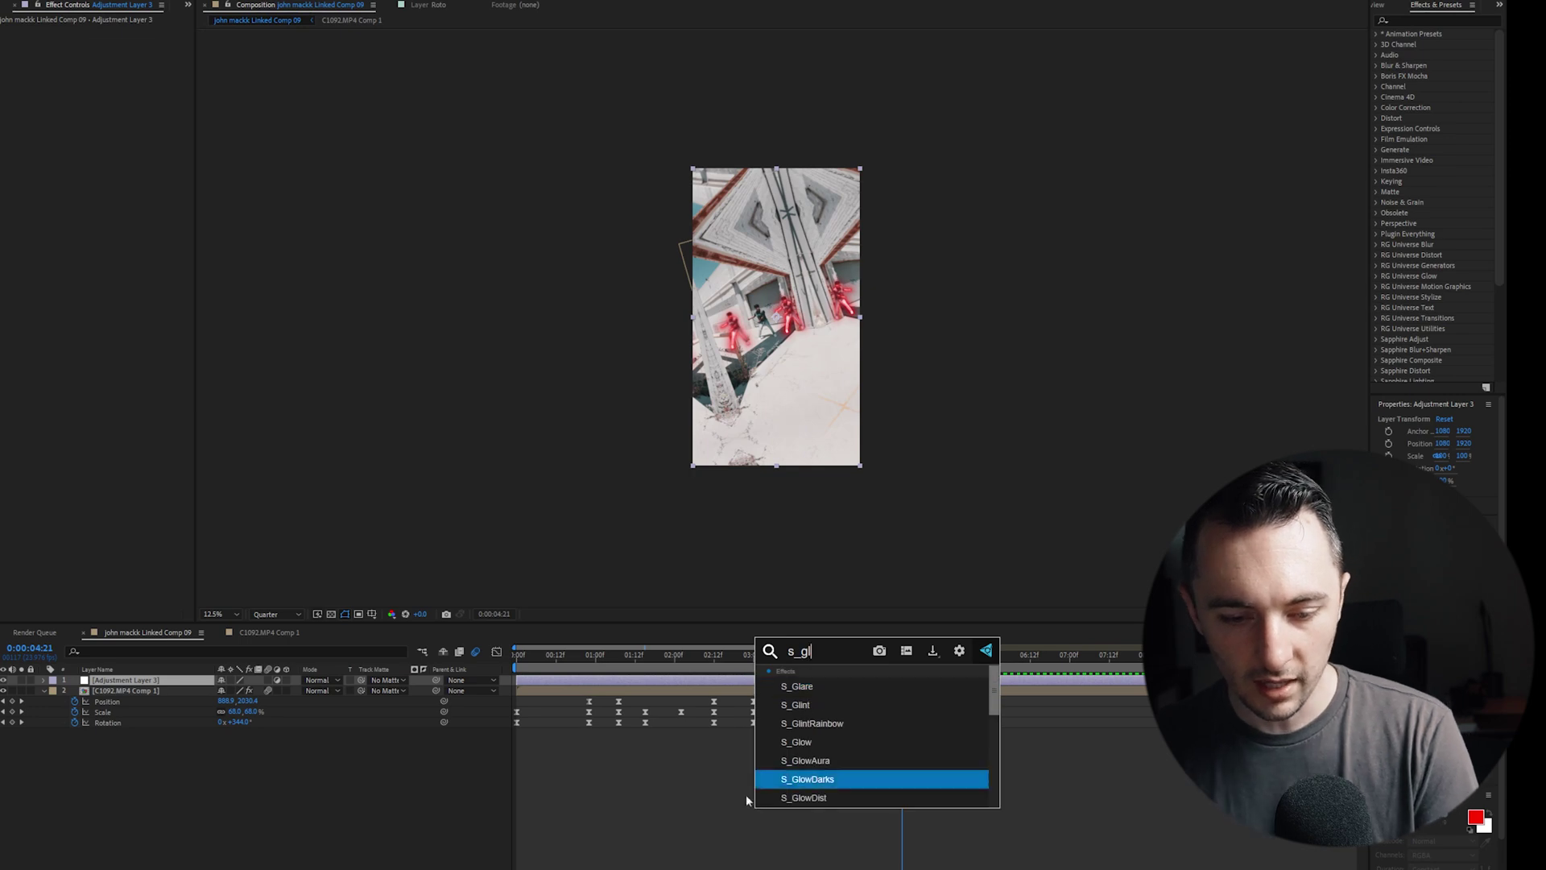
{"action": "left_click", "coordinate": [802, 742]}
Start keyframing the glow's Brightness at 0:00:05:02, in the middle of the transition, and raise it to about 3.09
{"action": "left_click", "coordinate": [909, 655]}
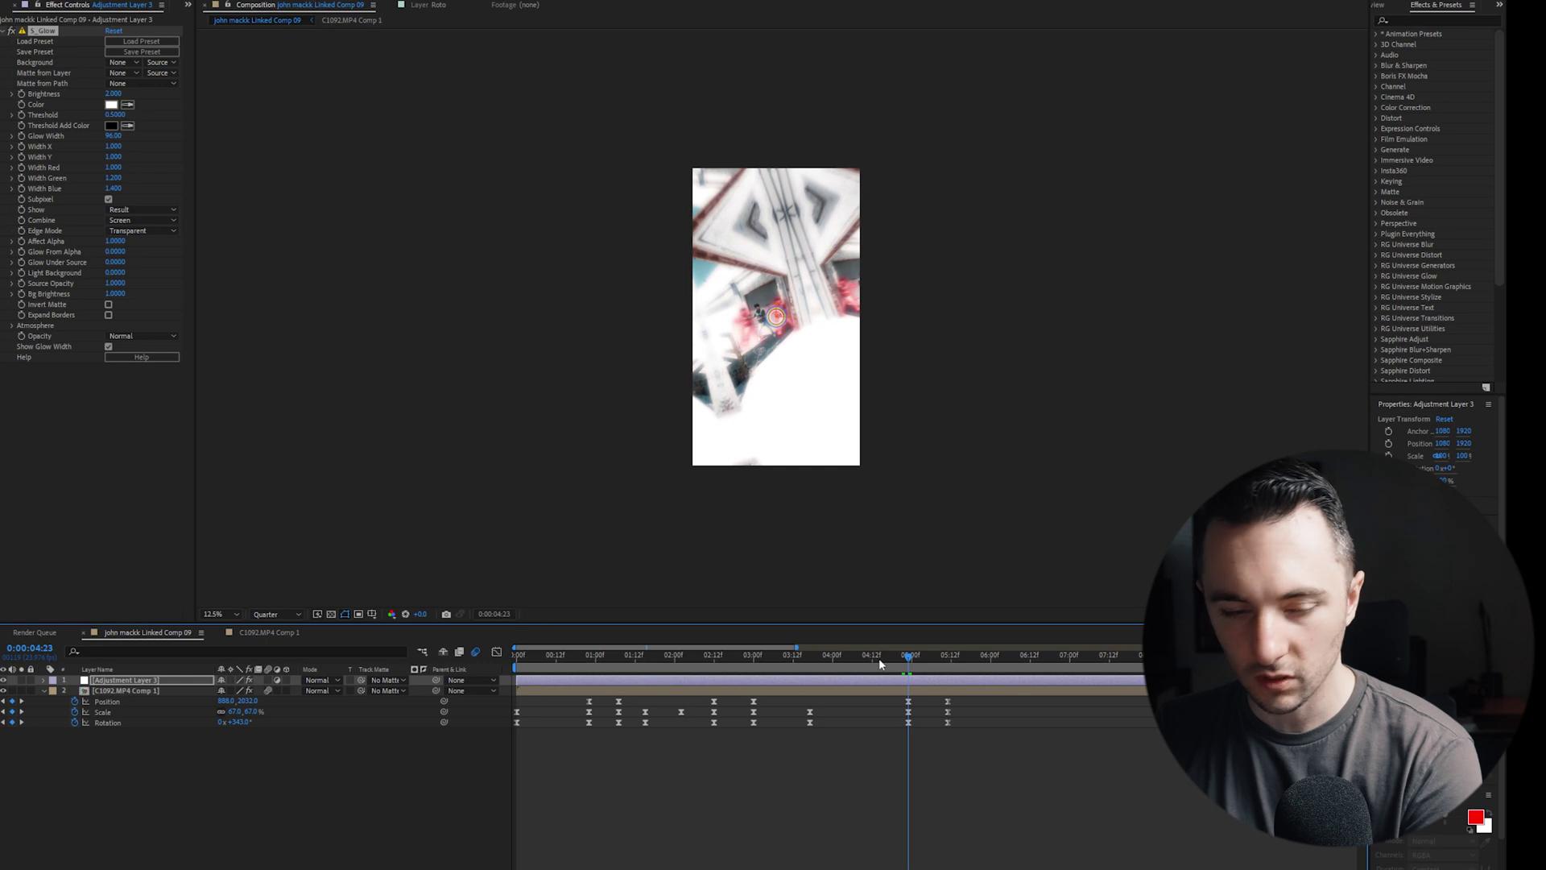
{"action": "key", "text": "Page_Down"}
{"action": "key", "text": "Page_Down"}
{"action": "key", "text": "Page_Down"}
{"action": "left_click", "coordinate": [21, 93]}
{"action": "left_click_drag", "start_coordinate": [112, 94], "coordinate": [135, 92]}
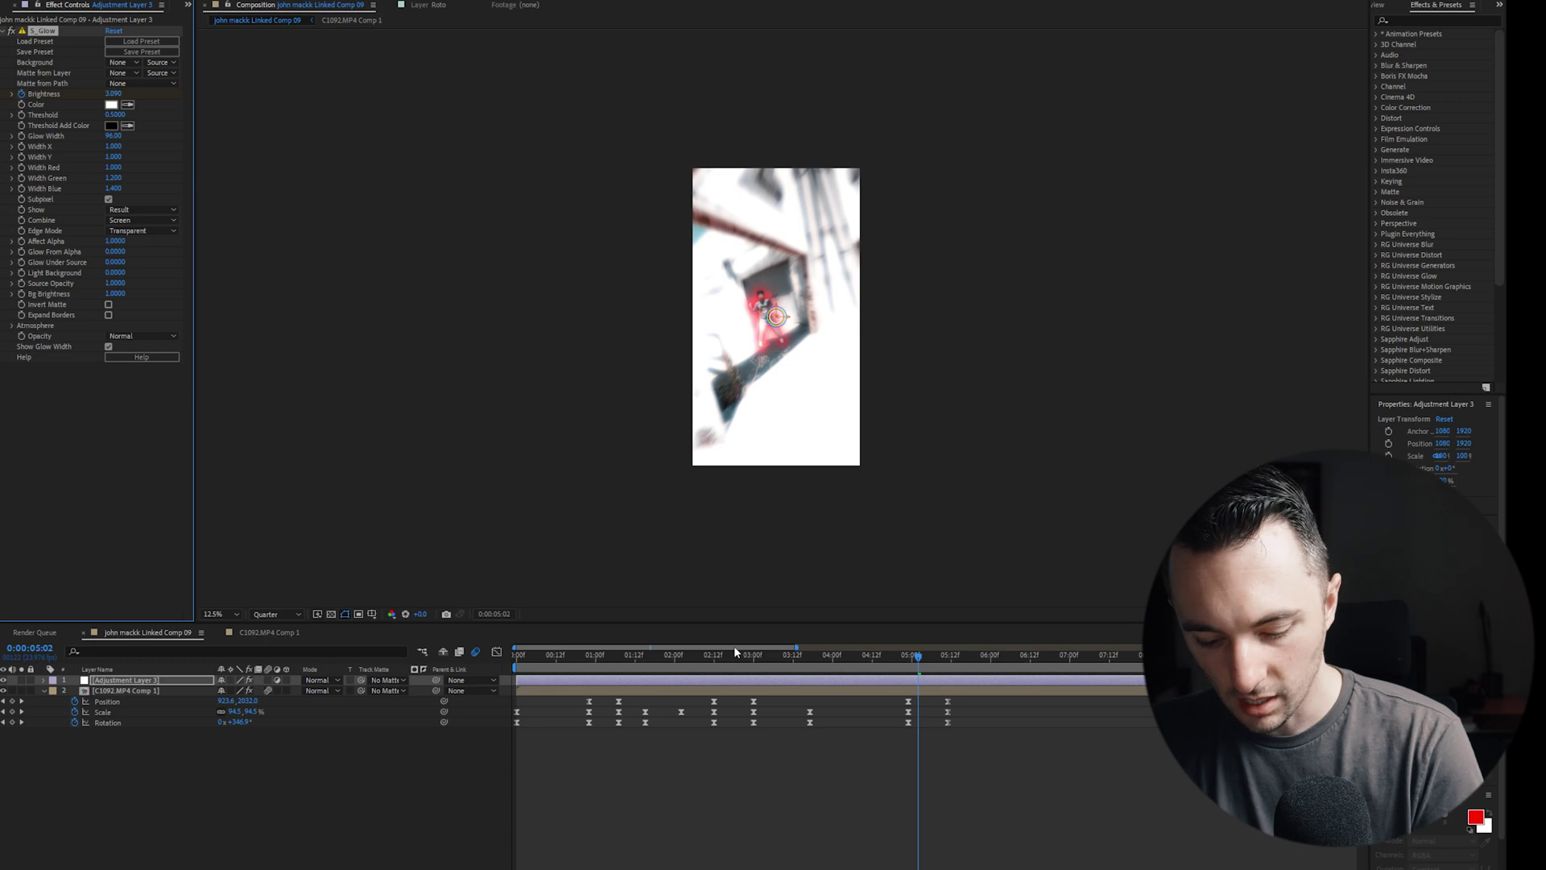
Keyframe the glow's Brightness to 0 at 0:00:04:22 and 0:00:05:06, and scrub through the flash
{"action": "key", "text": "u"}
{"action": "key", "text": "Page_Up"}
{"action": "key", "text": "Page_Up"}
{"action": "key", "text": "Page_Up"}
{"action": "key", "text": "Page_Up"}
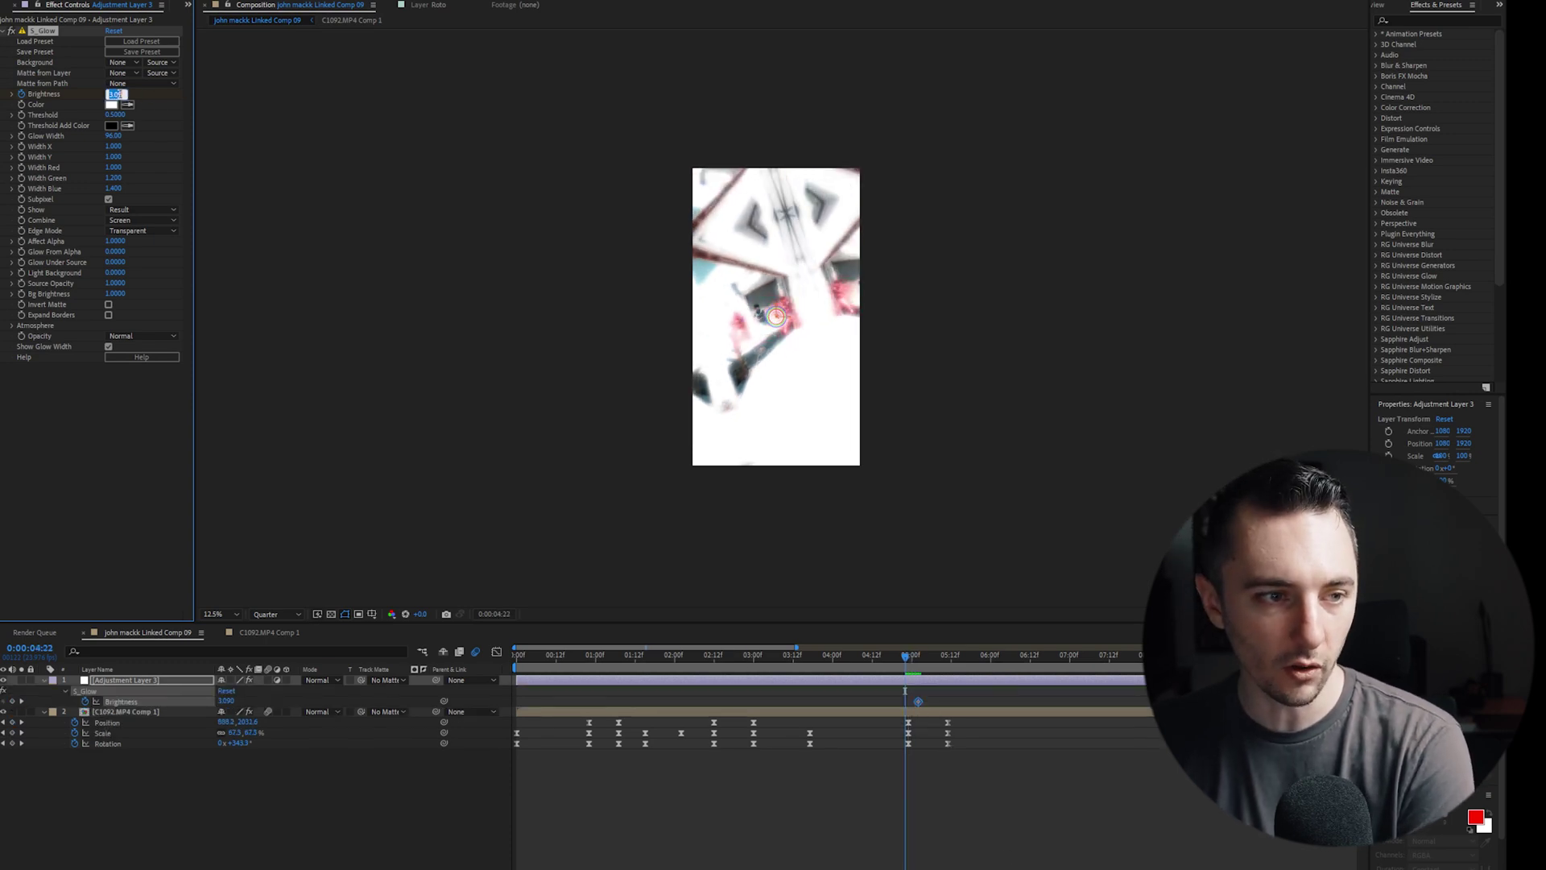
{"action": "type", "text": "0"}
{"action": "key", "text": "Return"}
{"action": "key", "text": "Page_Down"}
{"action": "key", "text": "Page_Down"}
{"action": "key", "text": "Page_Down"}
{"action": "key", "text": "Page_Down"}
{"action": "key", "text": "Page_Down"}
{"action": "key", "text": "Page_Down"}
{"action": "key", "text": "Page_Down"}
{"action": "key", "text": "Page_Down"}
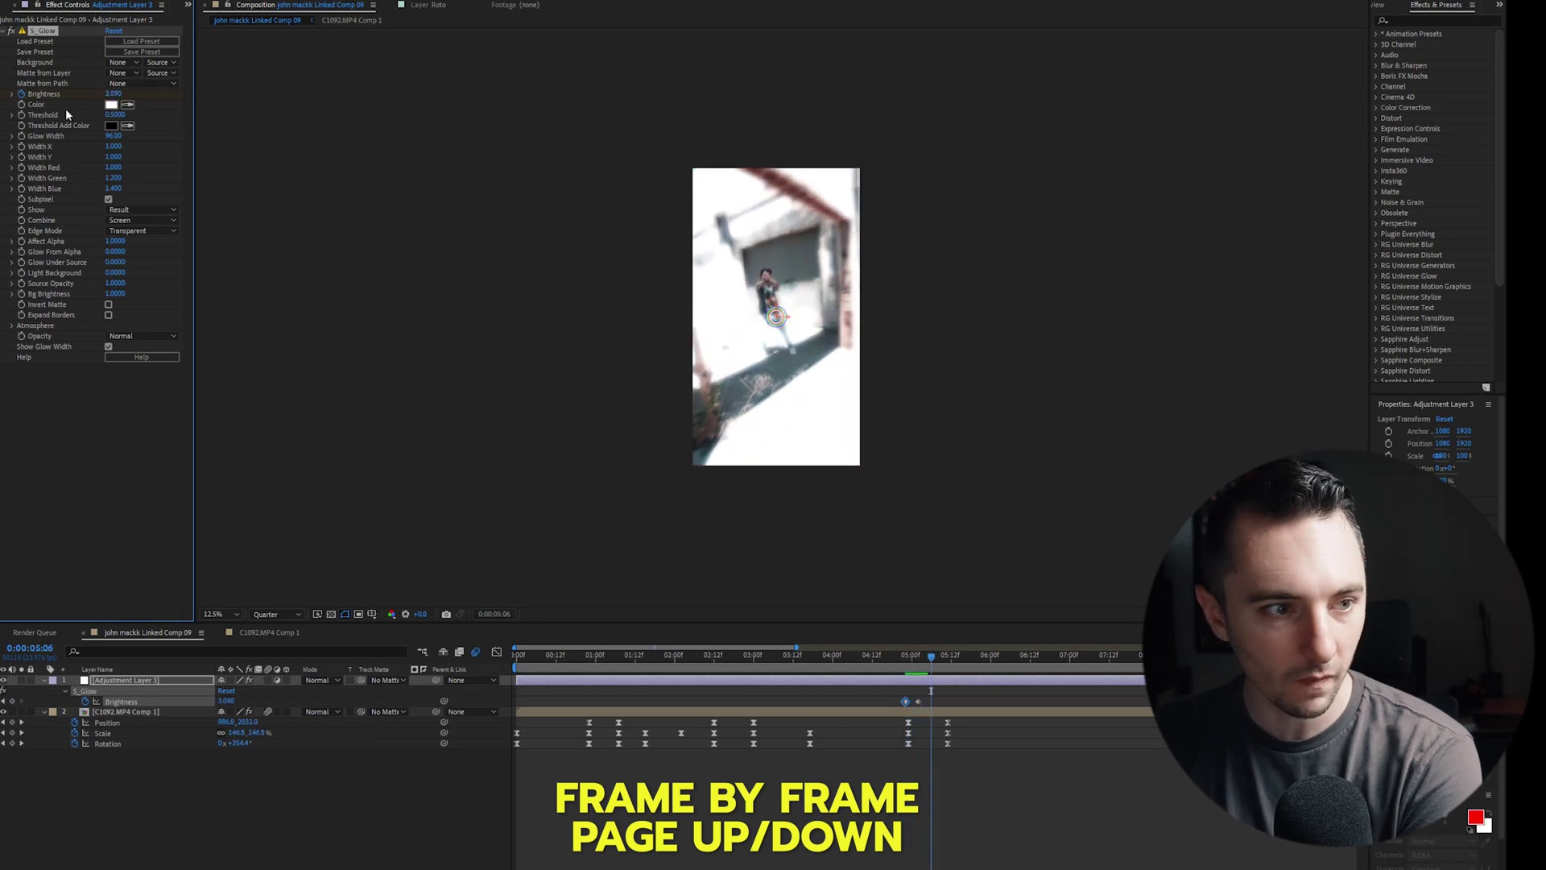
{"action": "left_click", "coordinate": [889, 671]}
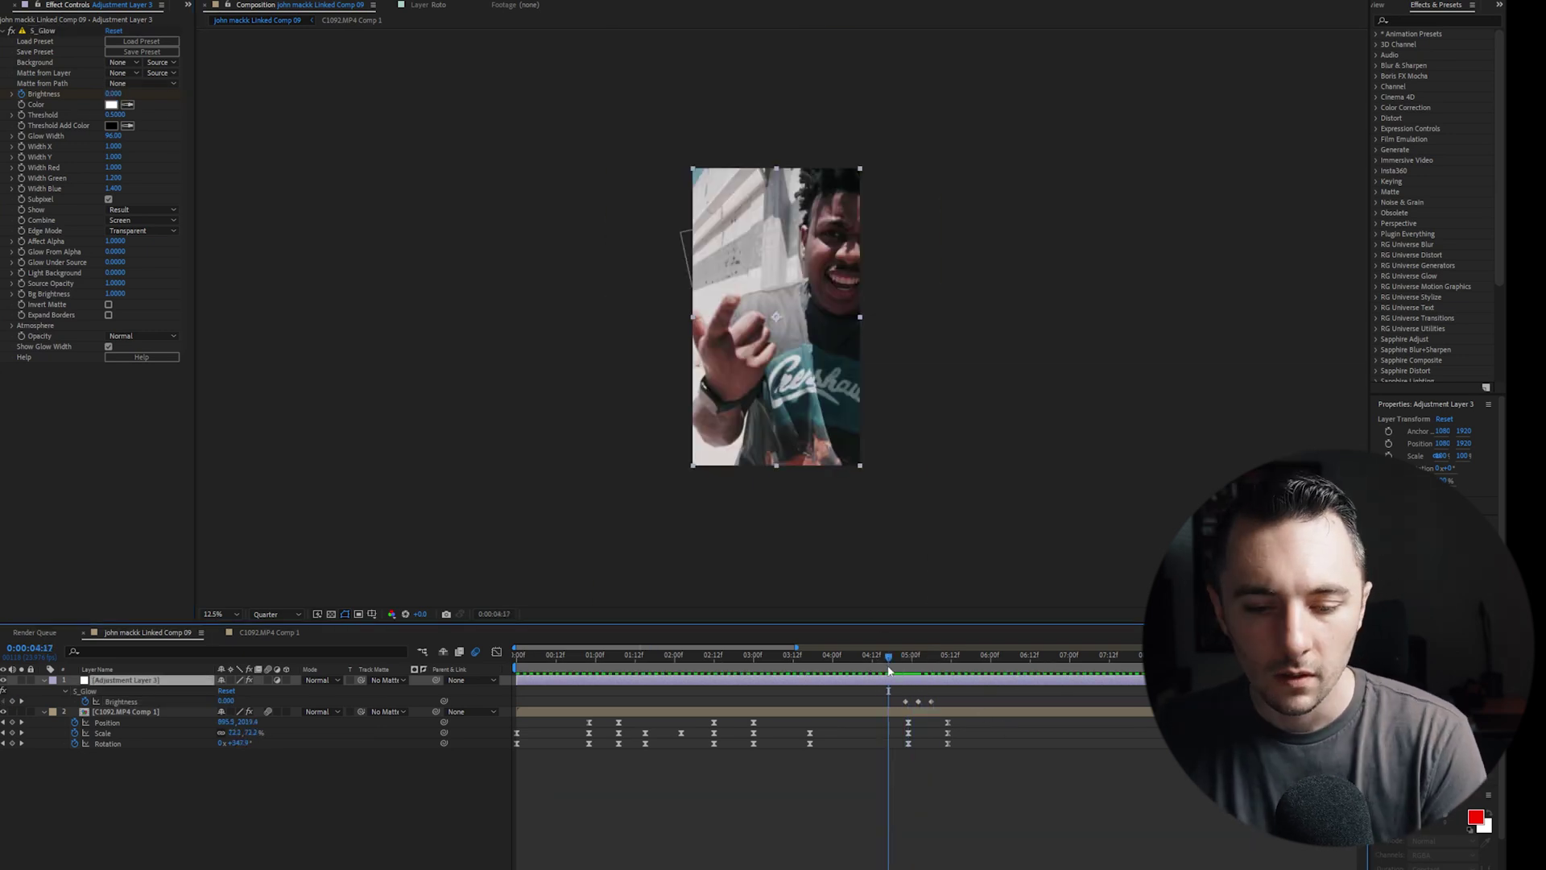
{"action": "left_click_drag", "start_coordinate": [889, 671], "coordinate": [983, 669]}
Create a red guide solid above the clip at about 10% scale and 50% opacity, positioned somewhat above the frame's centre
{"action": "left_click", "coordinate": [990, 712]}
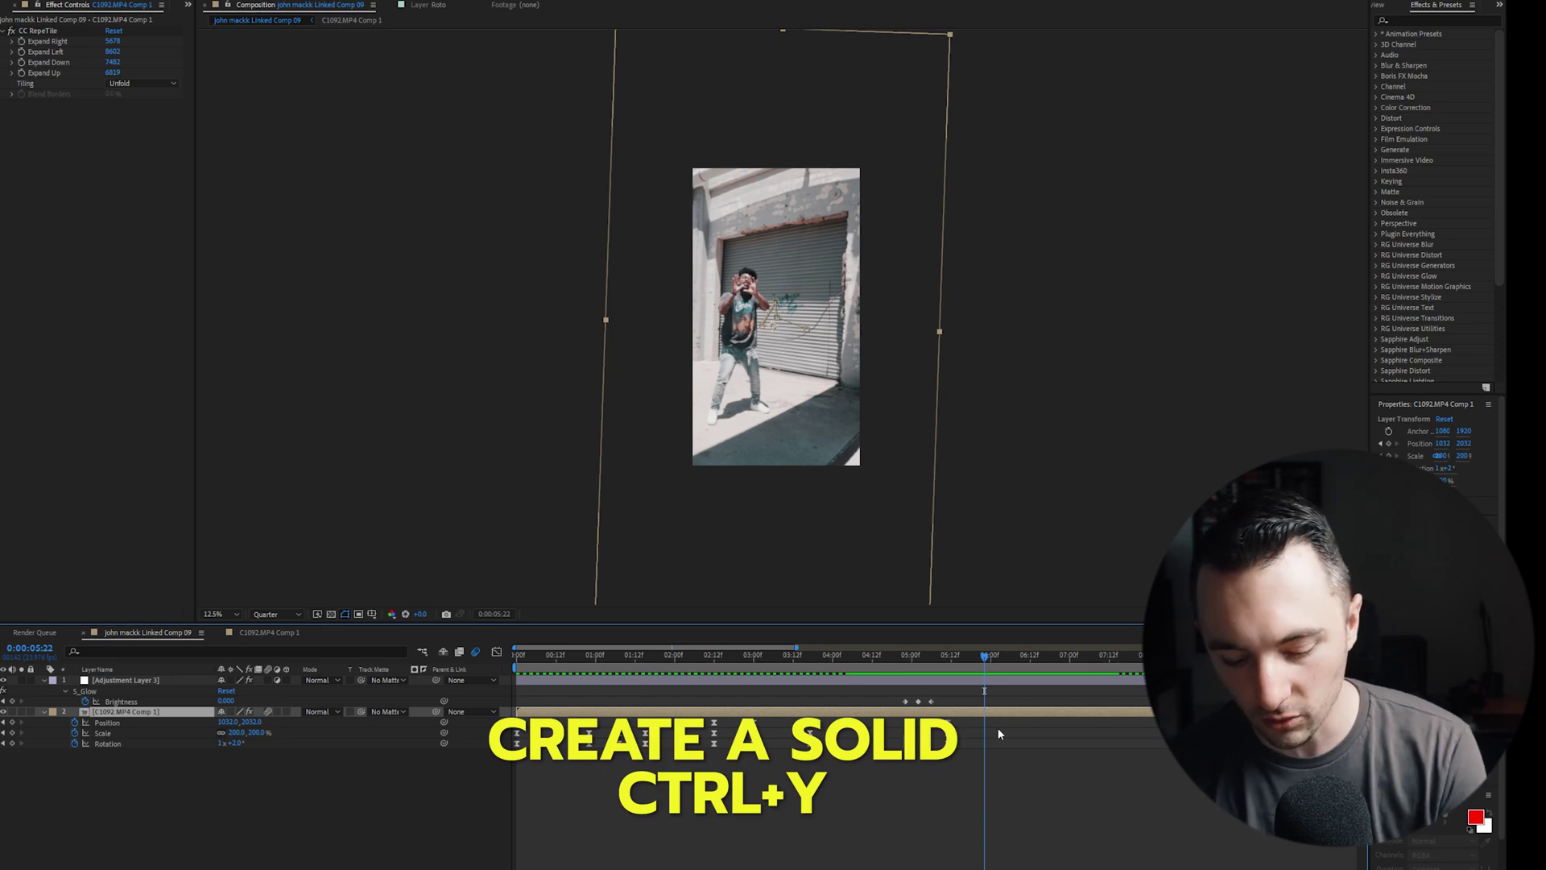
{"action": "key", "text": "ctrl+y"}
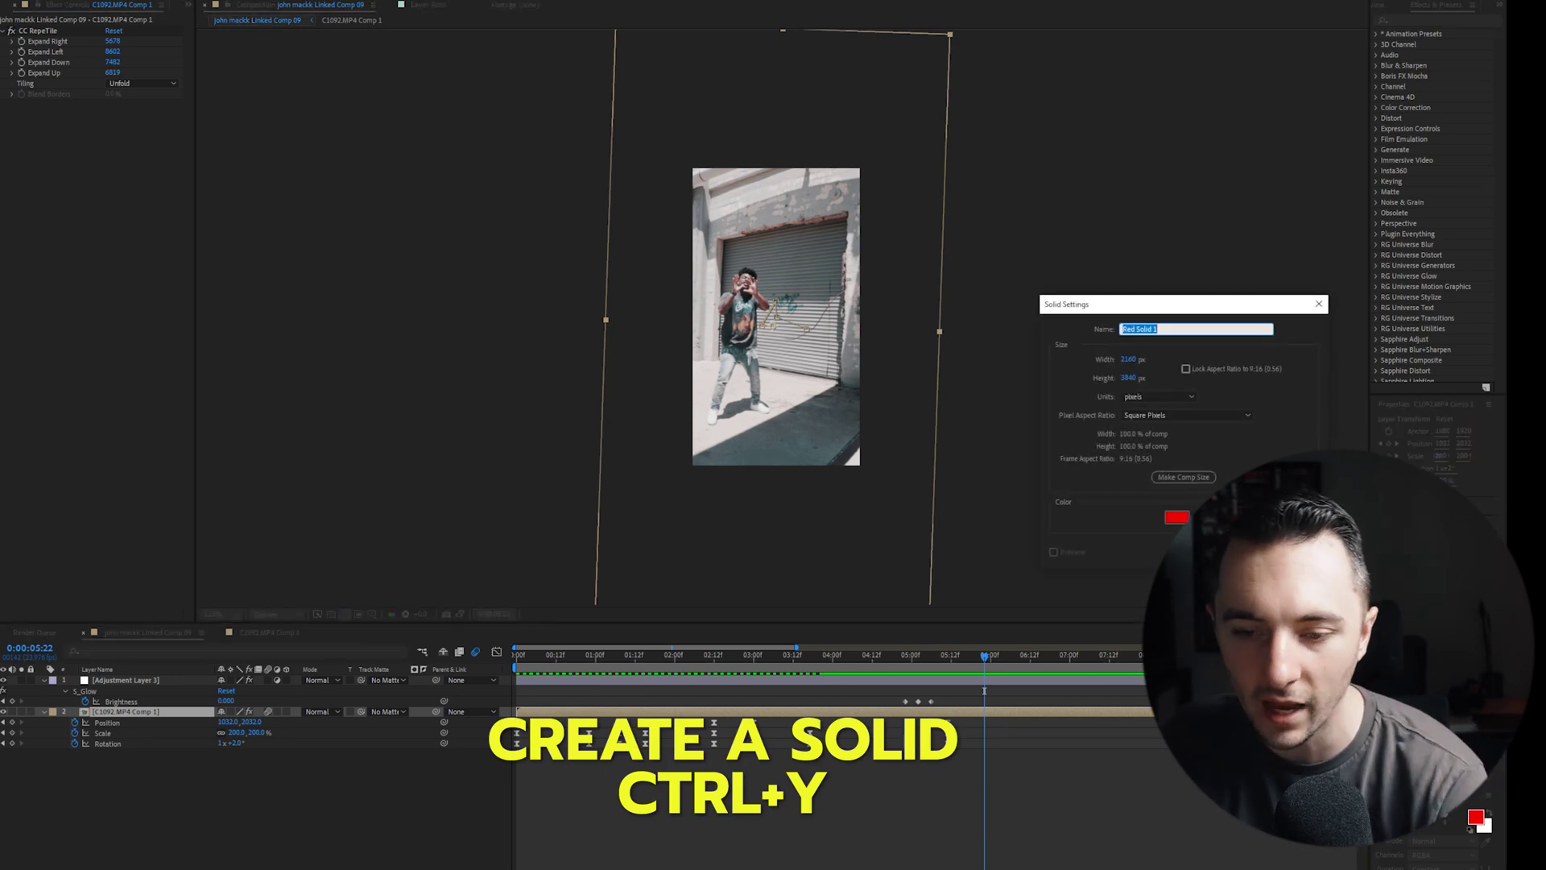
{"action": "key", "text": "Return"}
{"action": "left_click_drag", "start_coordinate": [237, 722], "coordinate": [192, 729]}
{"action": "left_click_drag", "start_coordinate": [789, 342], "coordinate": [778, 329]}
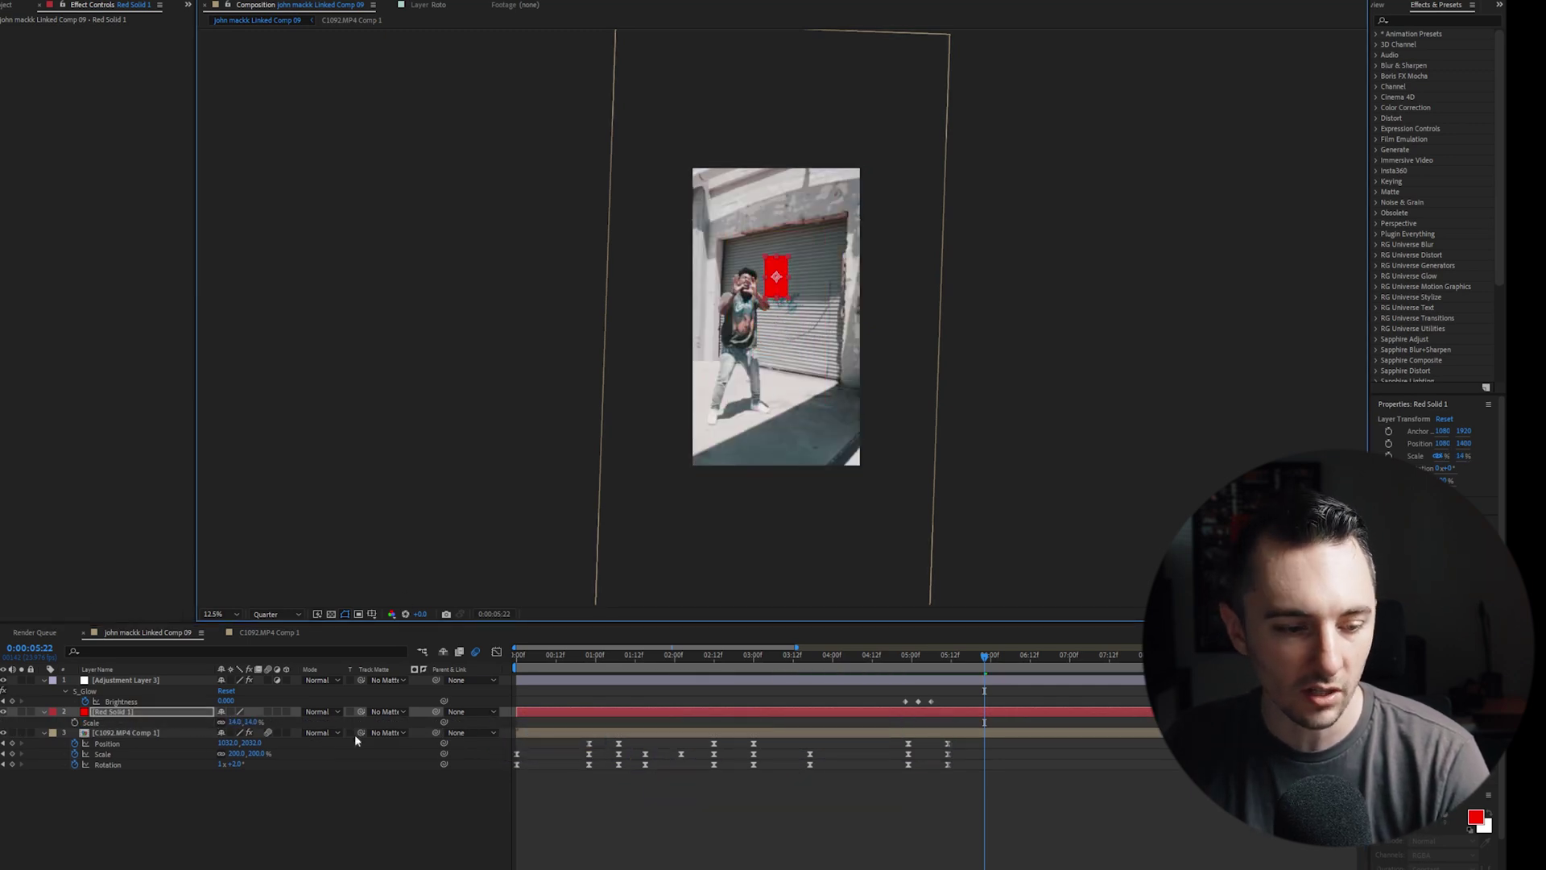
{"action": "left_click_drag", "start_coordinate": [241, 722], "coordinate": [240, 723]}
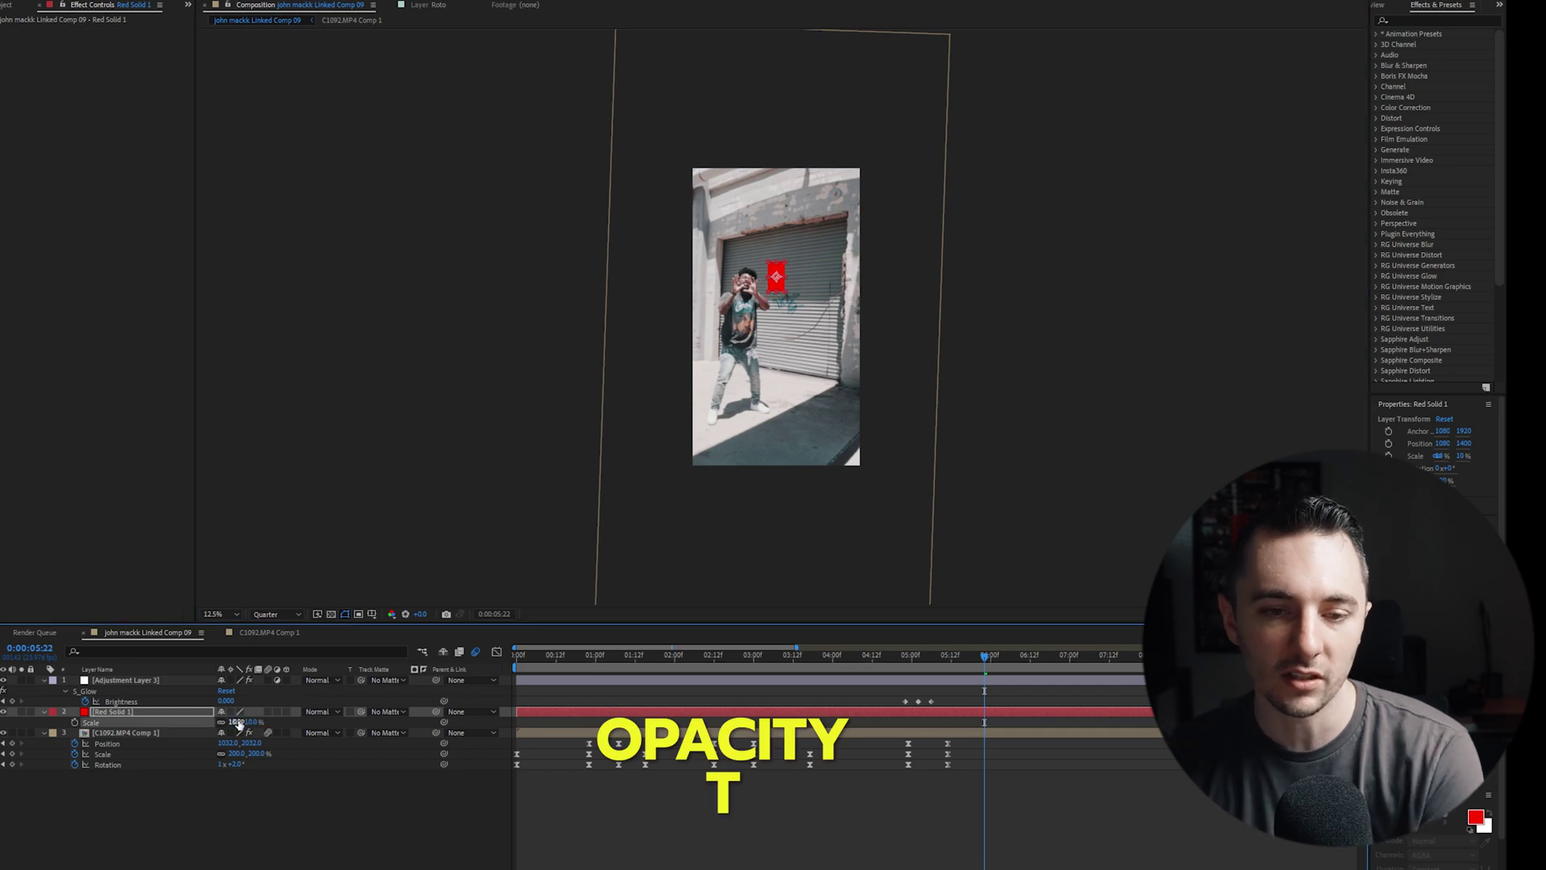
{"action": "key", "text": "t"}
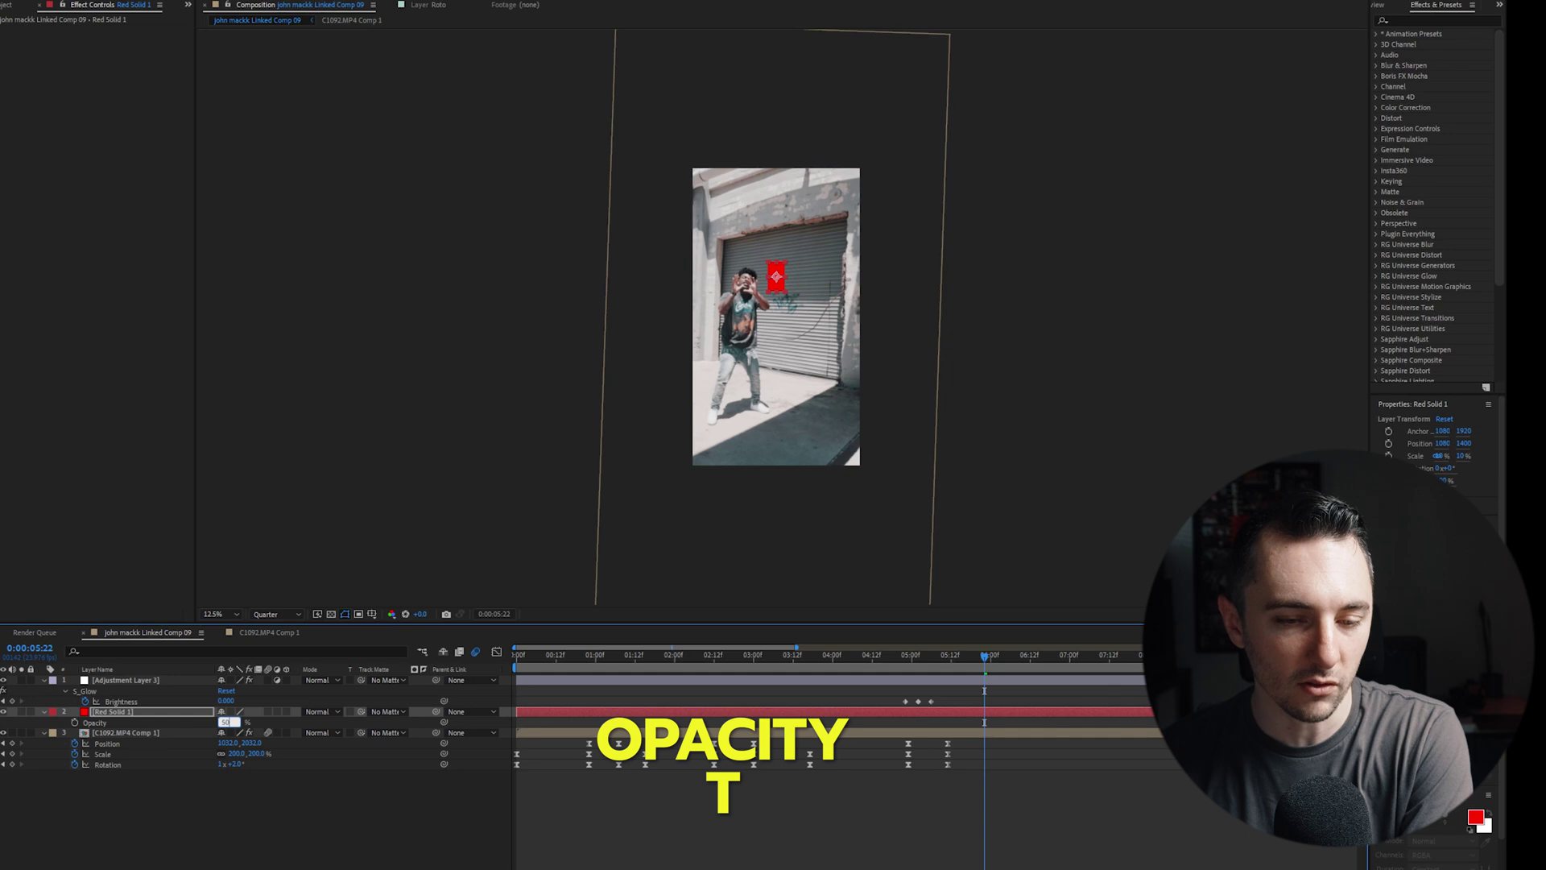
{"action": "key", "text": "Return"}
Go to 0:00:05:13, enlarge the composition preview to 25%, and lock the adjustment layer against accidental selection
{"action": "left_click", "coordinate": [958, 660]}
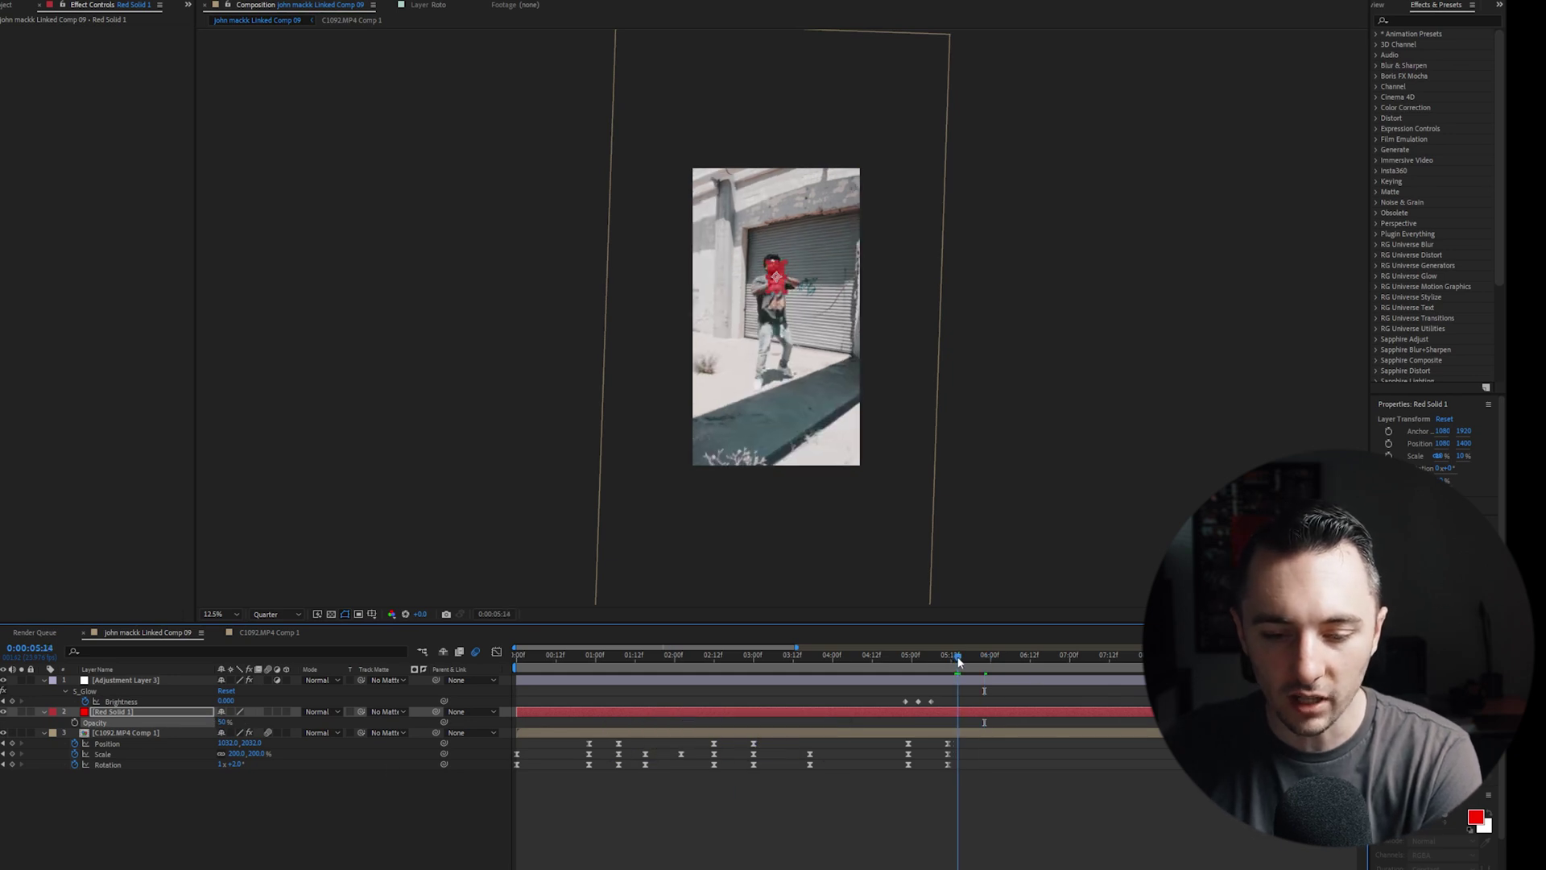
{"action": "left_click_drag", "start_coordinate": [957, 660], "coordinate": [955, 660]}
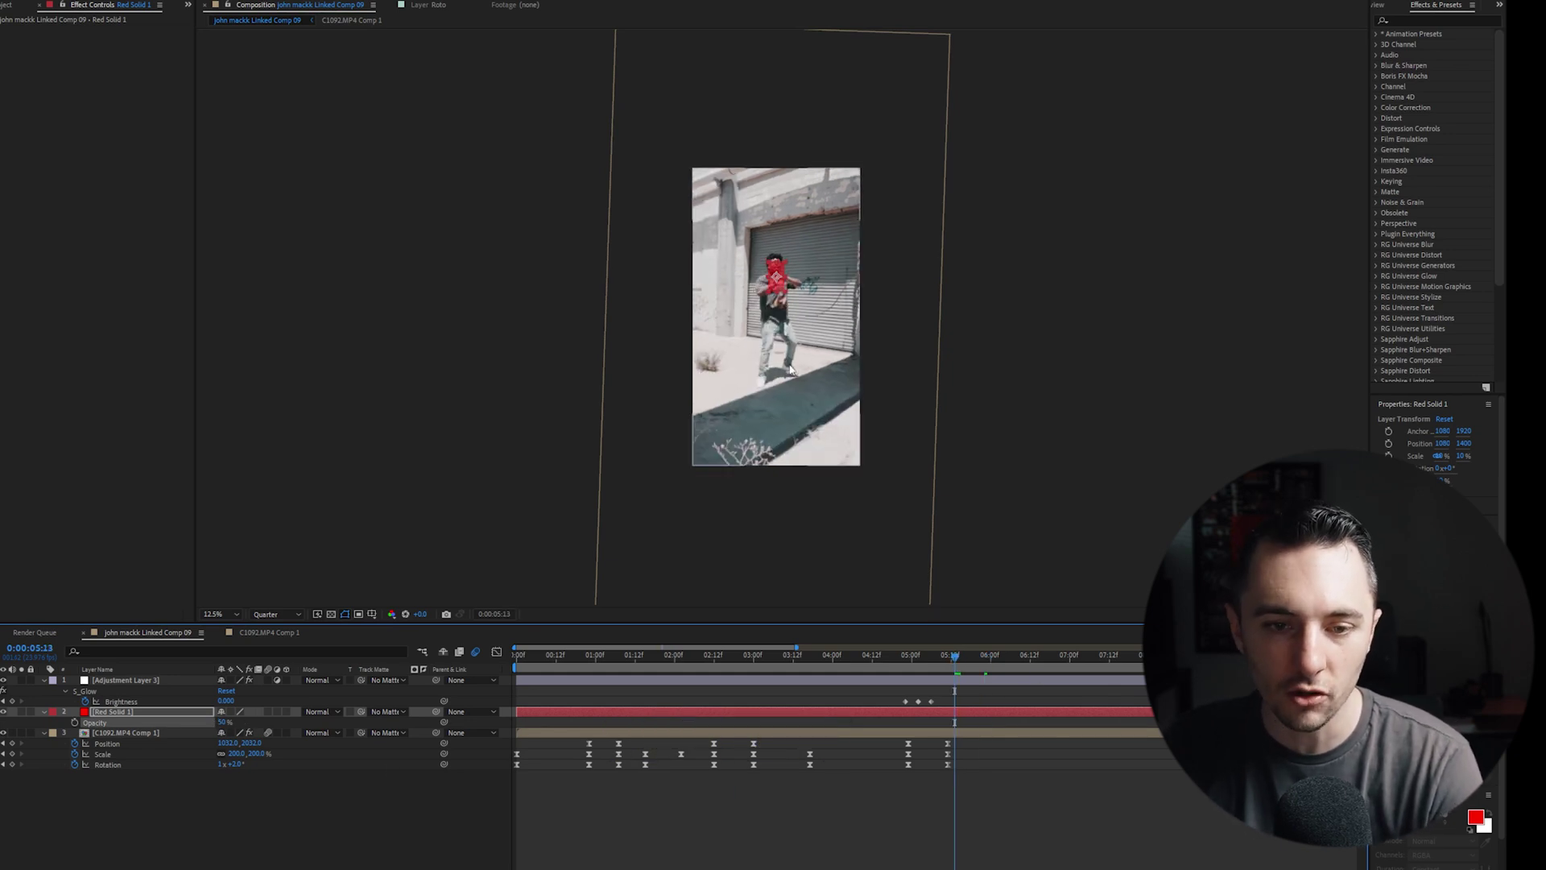
{"action": "scroll", "coordinate": [790, 369], "scroll_direction": "up", "scroll_amount": 2}
{"action": "left_click", "coordinate": [835, 387]}
{"action": "key", "text": "ctrl+z"}
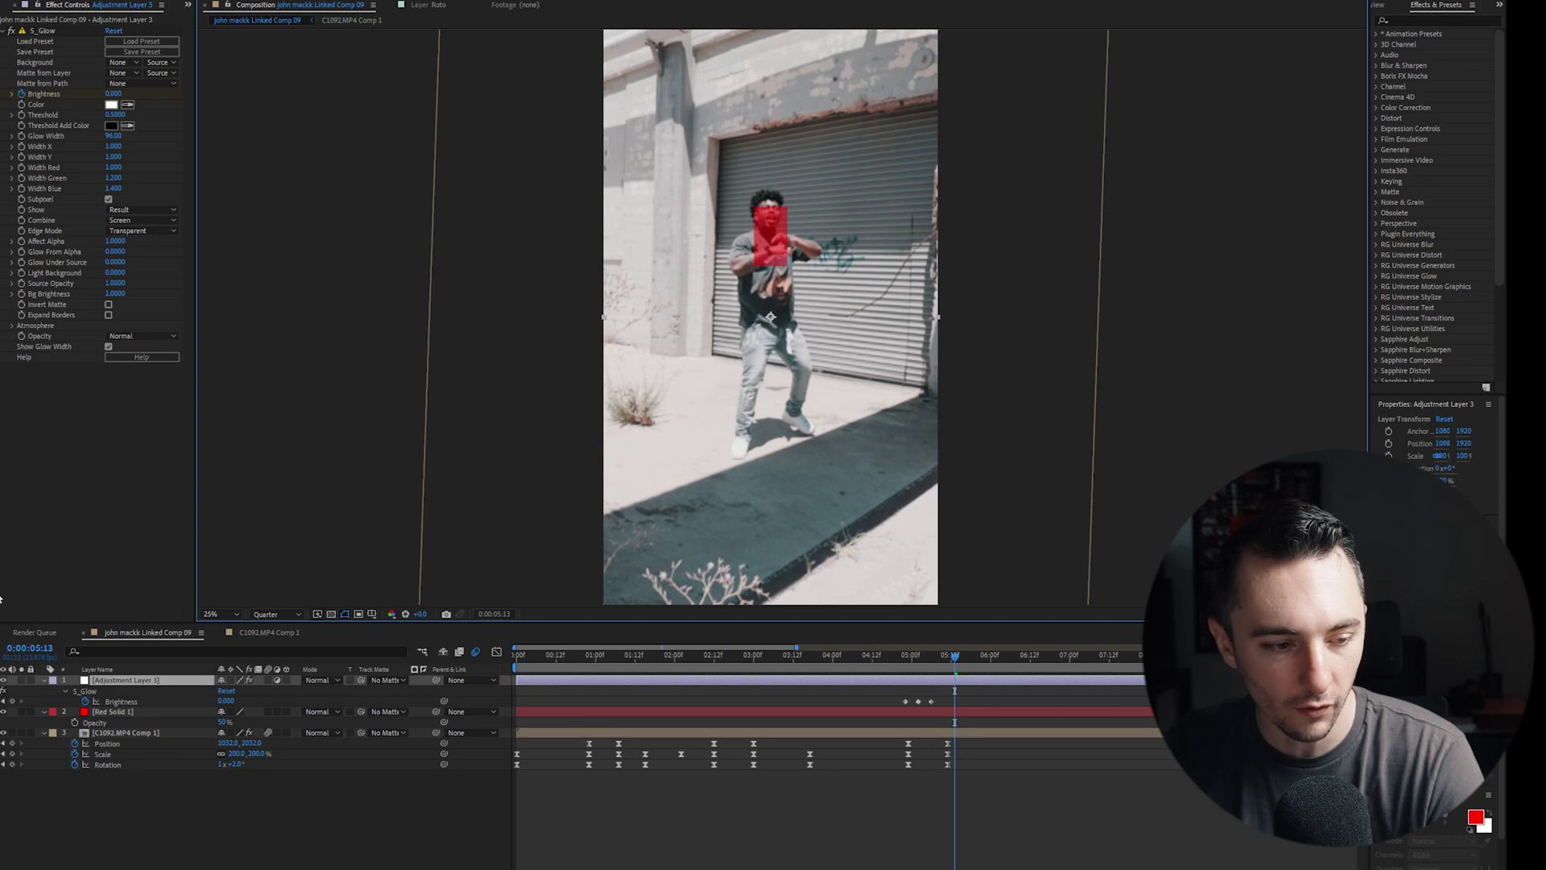
{"action": "left_click", "coordinate": [31, 681]}
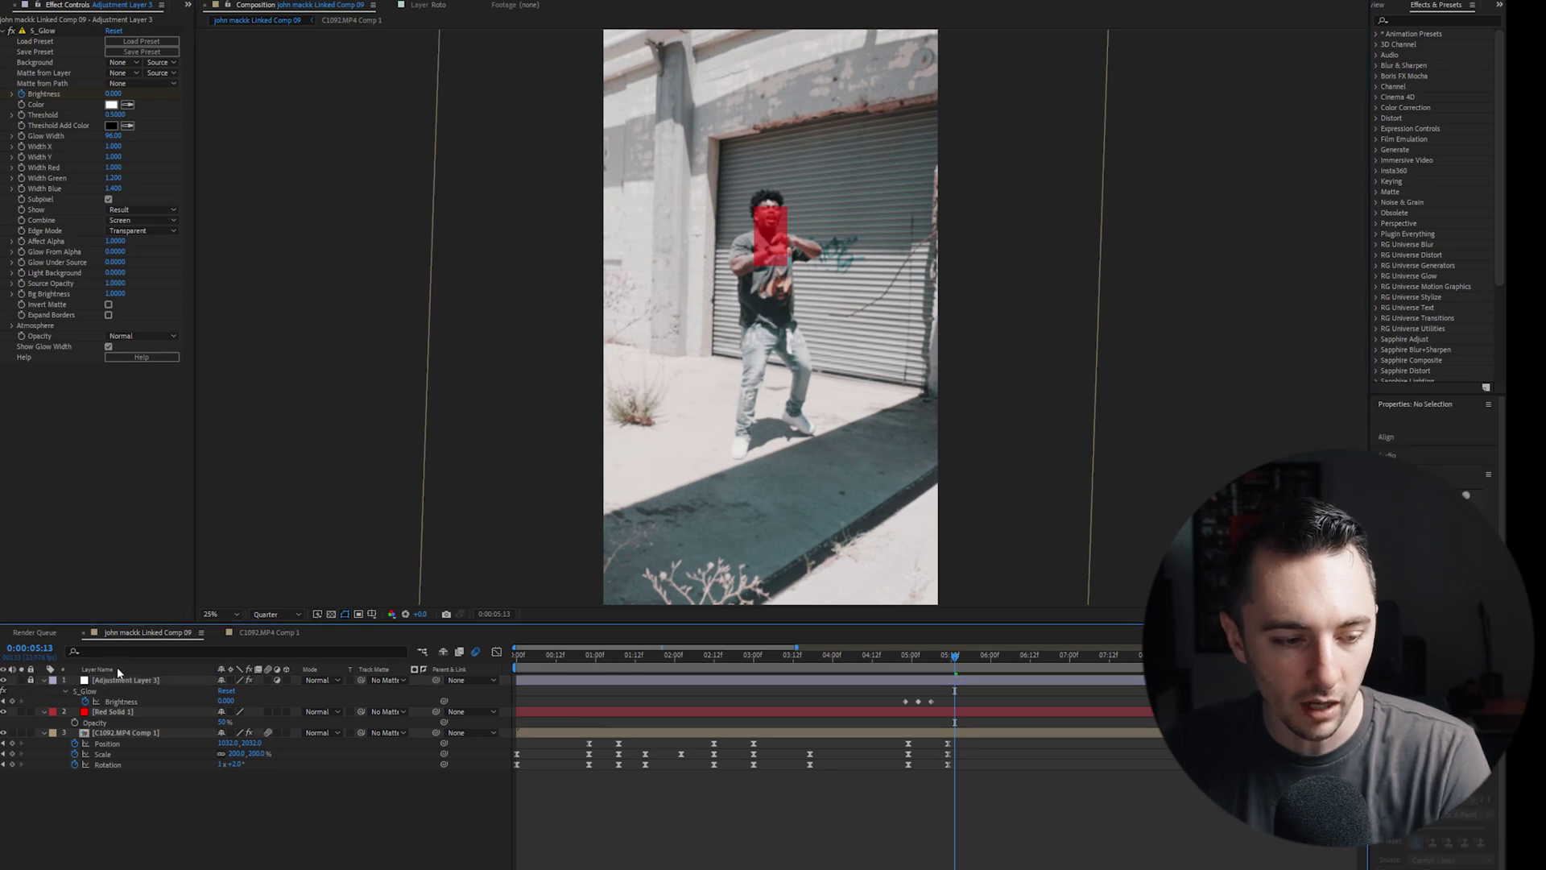
From 0:00:05:13 to about 0:00:06:10, reposition the clip every few frames to keep the dancer's head under the red solid
{"action": "left_click", "coordinate": [924, 735]}
{"action": "left_click_drag", "start_coordinate": [867, 353], "coordinate": [870, 392]}
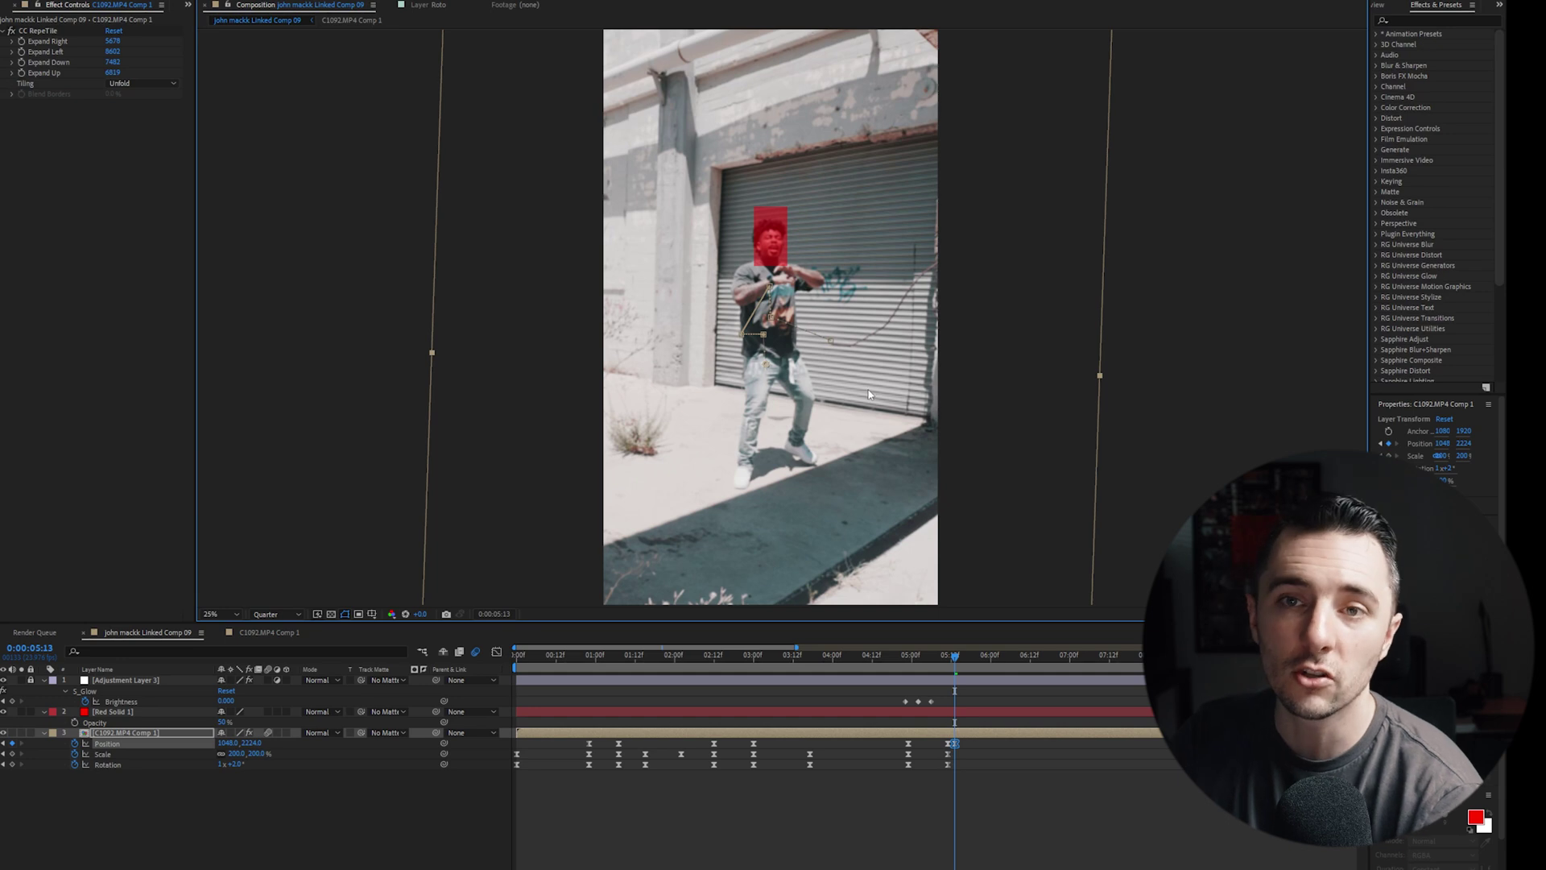
{"action": "key", "text": "Page_Down"}
{"action": "key", "text": "Page_Down"}
{"action": "key", "text": "Page_Down"}
{"action": "left_click_drag", "start_coordinate": [829, 452], "coordinate": [911, 538]}
{"action": "key", "text": "Page_Down"}
{"action": "key", "text": "Page_Down"}
{"action": "key", "text": "Page_Down"}
{"action": "key", "text": "Page_Down"}
{"action": "key", "text": "Page_Down"}
{"action": "key", "text": "Page_Down"}
{"action": "key", "text": "Page_Down"}
{"action": "key", "text": "Page_Down"}
{"action": "key", "text": "Page_Down"}
{"action": "key", "text": "Page_Down"}
{"action": "key", "text": "Page_Down"}
{"action": "key", "text": "Page_Down"}
{"action": "key", "text": "Page_Down"}
{"action": "key", "text": "Page_Down"}
{"action": "key", "text": "Page_Down"}
{"action": "key", "text": "Page_Down"}
{"action": "key", "text": "Page_Down"}
{"action": "key", "text": "Page_Down"}
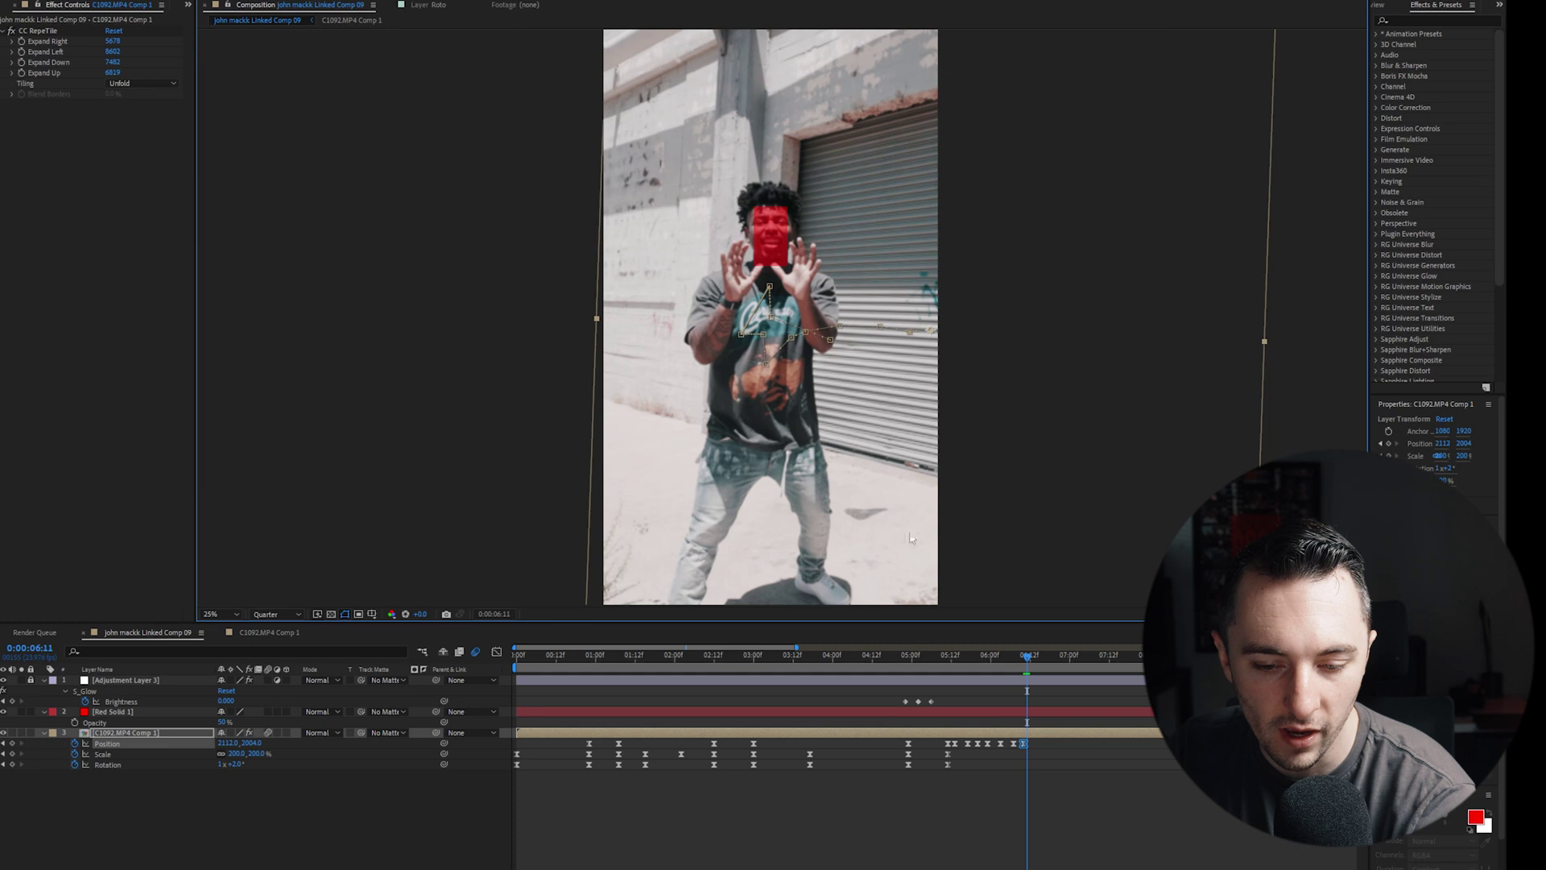
Keyframe Scale and Rotation at 0:00:06:11, scale the clip down to about 97% a few frames on, and realign the head
{"action": "left_click", "coordinate": [12, 754]}
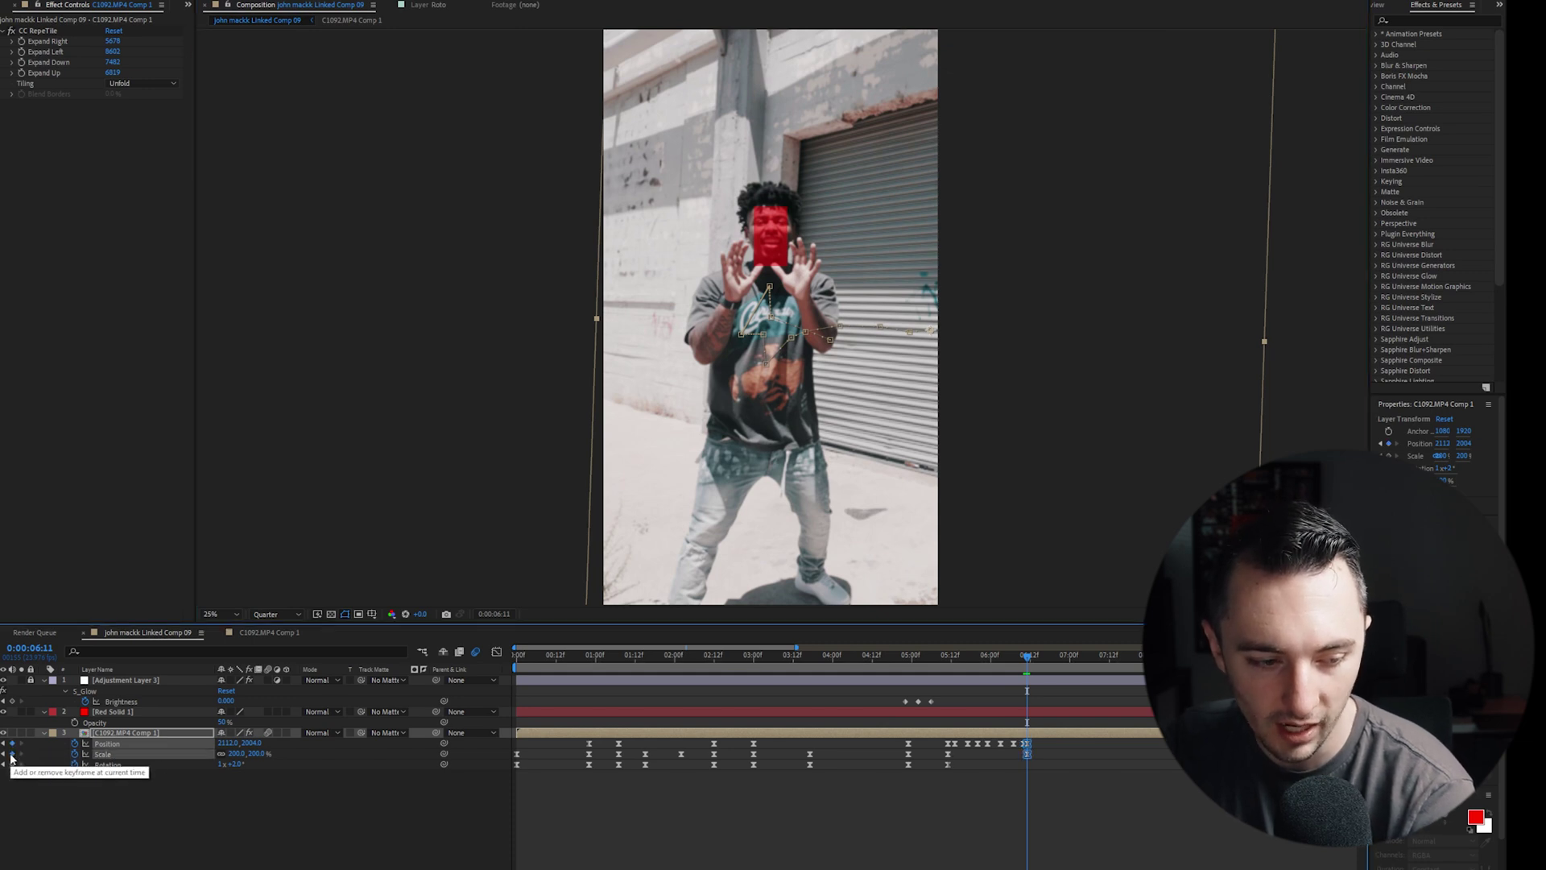
{"action": "left_click", "coordinate": [12, 765]}
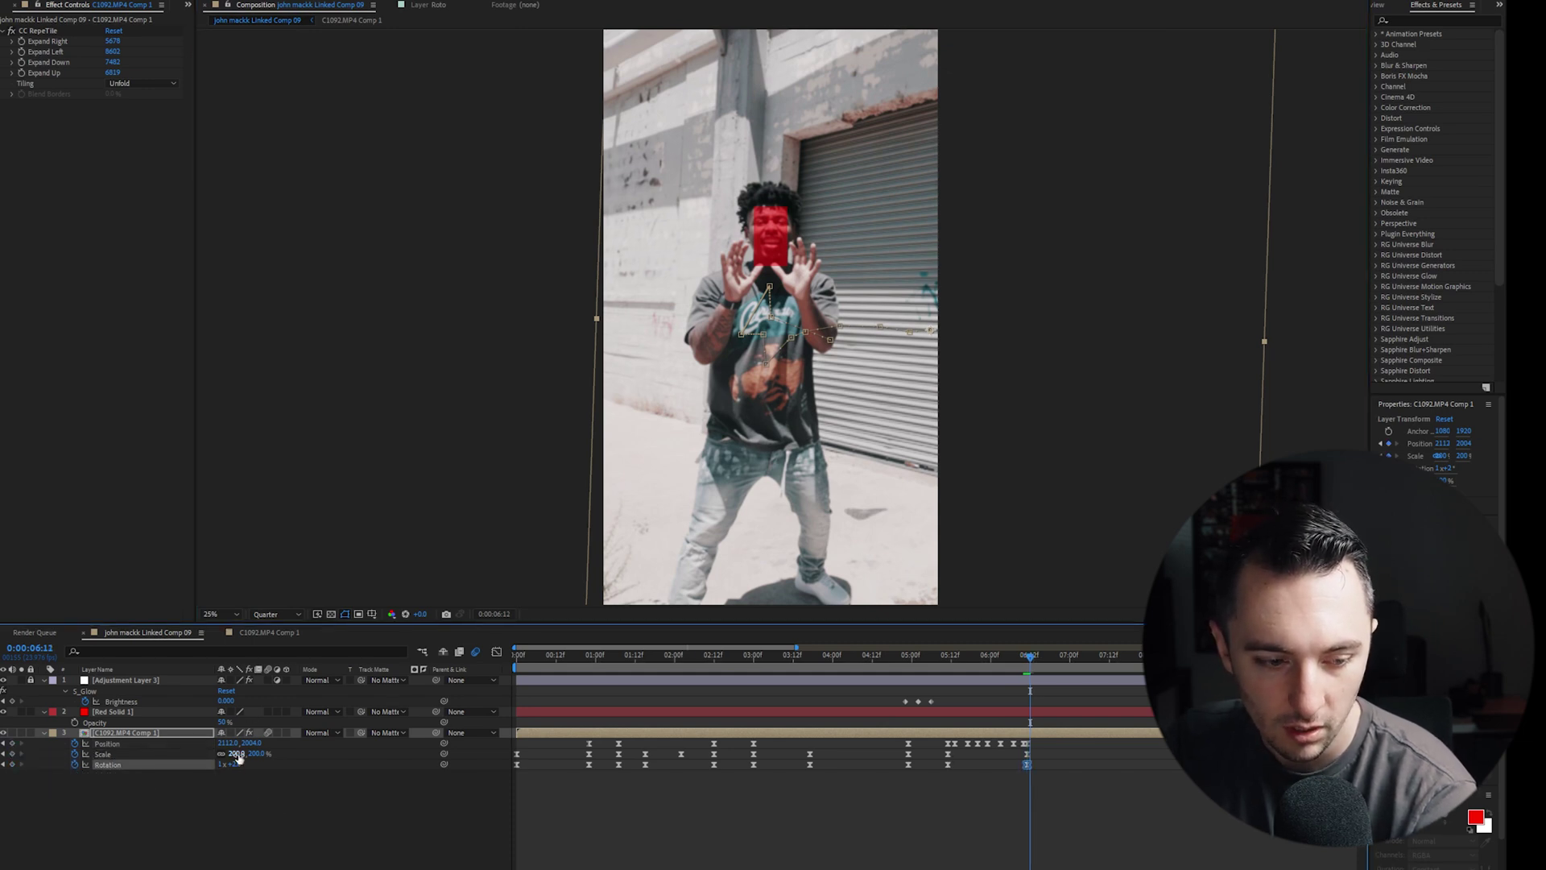
{"action": "key", "text": "Page_Down"}
{"action": "key", "text": "Page_Down"}
{"action": "key", "text": "Page_Down"}
{"action": "key", "text": "Page_Down"}
{"action": "key", "text": "Page_Down"}
{"action": "left_click_drag", "start_coordinate": [237, 754], "coordinate": [154, 760]}
{"action": "left_click_drag", "start_coordinate": [929, 536], "coordinate": [771, 534]}
Keep keyframing the clip's Position up to 0:00:07:06 so the face stays under the red solid
{"action": "key", "text": "Page_Down"}
{"action": "key", "text": "Page_Down"}
{"action": "key", "text": "Page_Down"}
{"action": "key", "text": "Page_Down"}
{"action": "key", "text": "Page_Down"}
{"action": "key", "text": "Page_Down"}
{"action": "key", "text": "Page_Down"}
{"action": "key", "text": "Page_Down"}
{"action": "key", "text": "Page_Down"}
{"action": "key", "text": "Page_Down"}
{"action": "key", "text": "Page_Down"}
{"action": "key", "text": "Page_Down"}
{"action": "key", "text": "Page_Down"}
{"action": "key", "text": "Page_Down"}
{"action": "left_click_drag", "start_coordinate": [751, 547], "coordinate": [758, 577]}
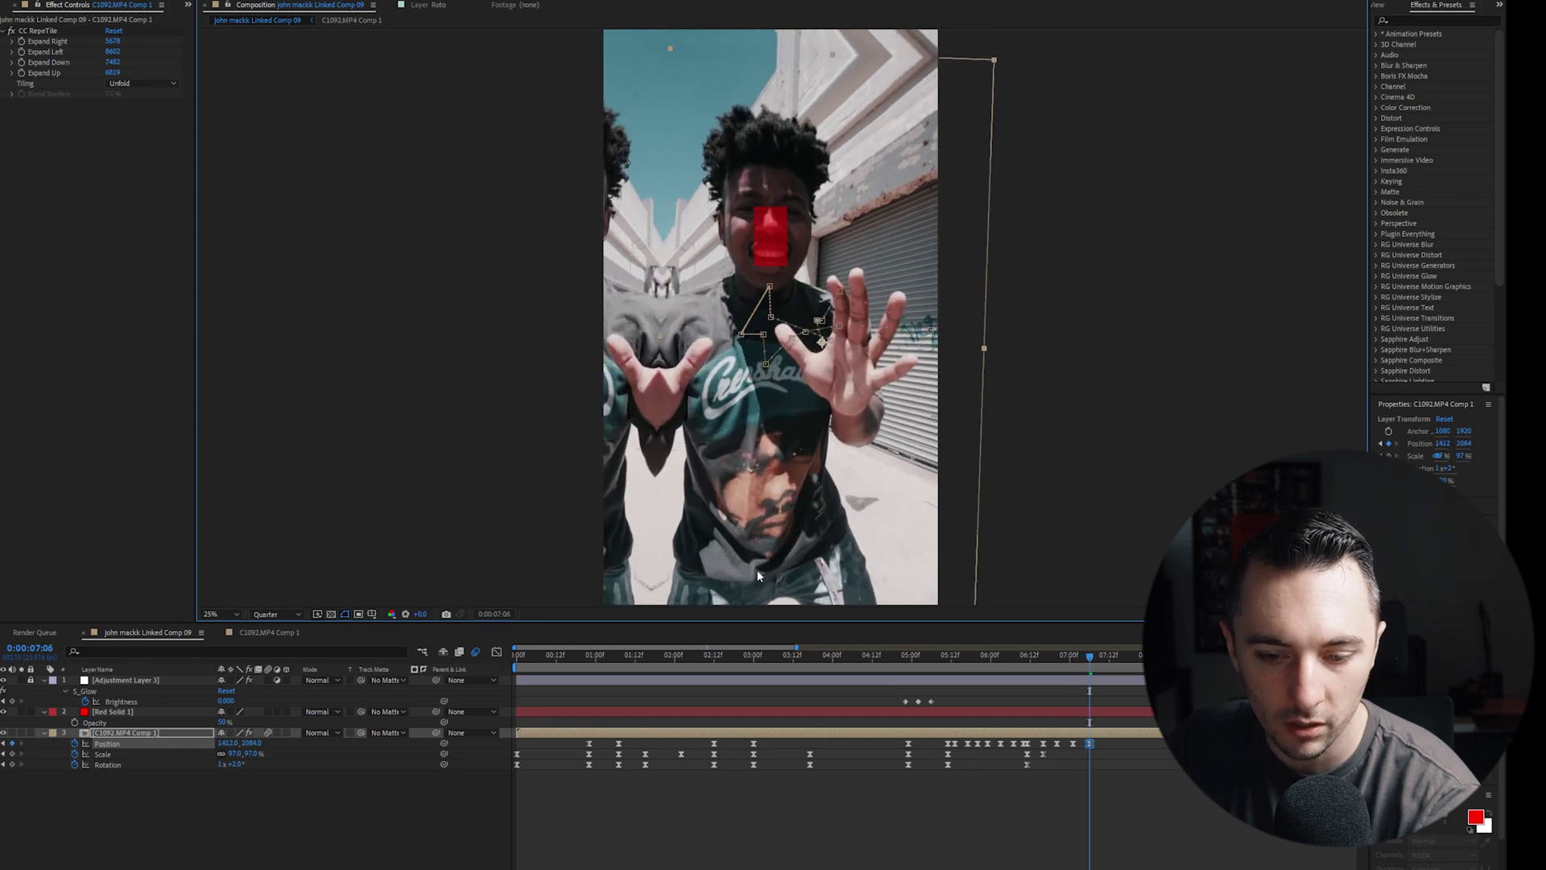
Keyframe Scale and Rotation at 0:00:07:06, scale the clip down to about 54% by 0:00:07:12, and realign the head
{"action": "left_click", "coordinate": [12, 754]}
{"action": "key", "text": "Page_Down"}
{"action": "key", "text": "Page_Down"}
{"action": "key", "text": "Page_Down"}
{"action": "key", "text": "Page_Down"}
{"action": "key", "text": "Page_Down"}
{"action": "key", "text": "Page_Down"}
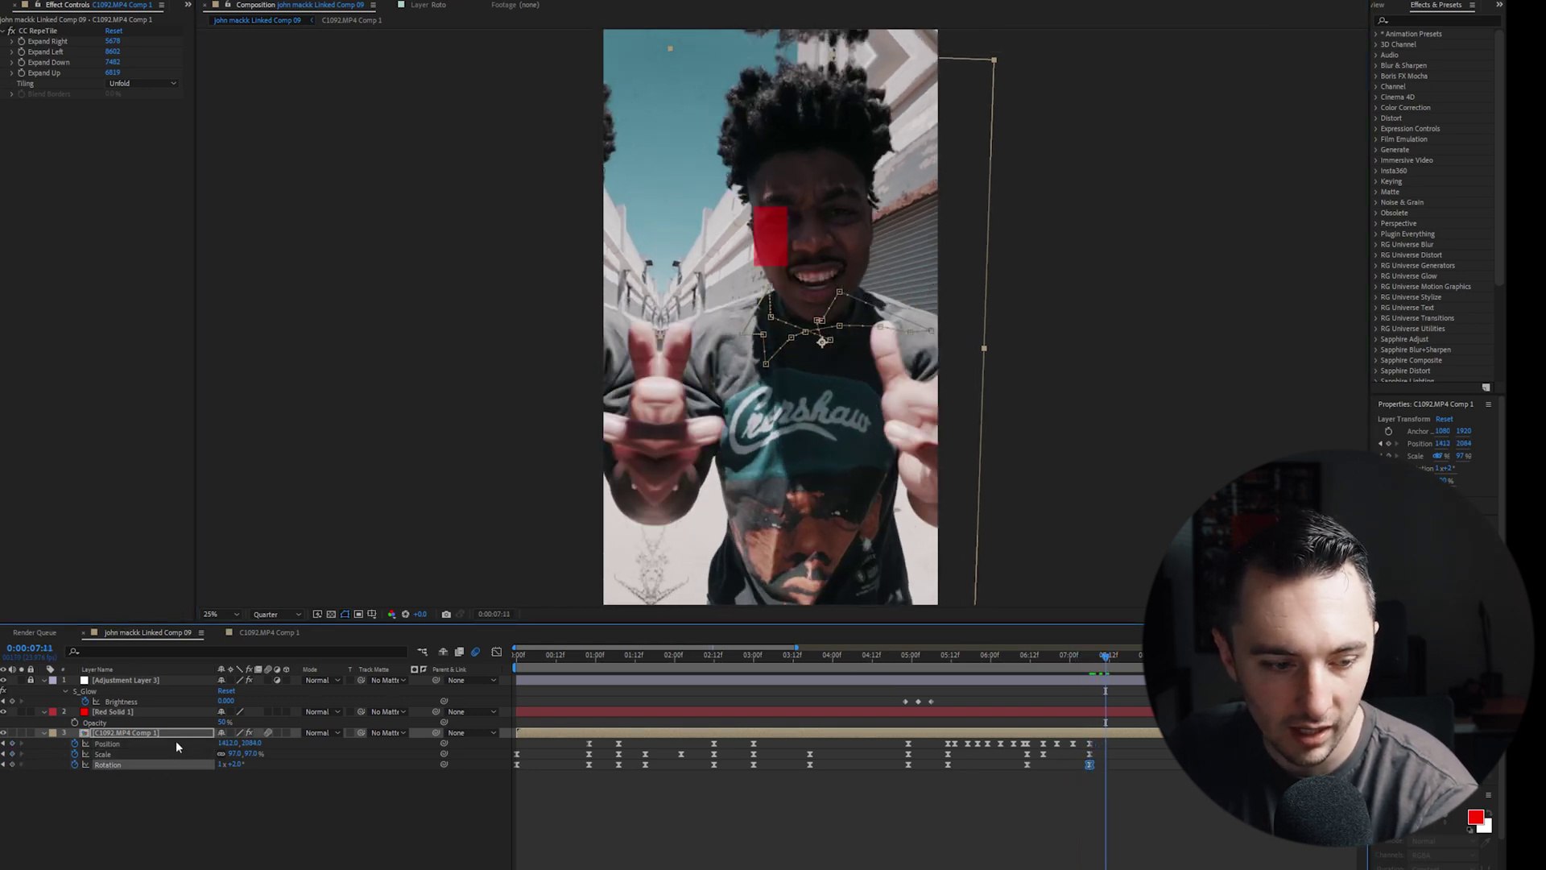
{"action": "left_click_drag", "start_coordinate": [234, 754], "coordinate": [213, 755]}
{"action": "left_click", "coordinate": [857, 576]}
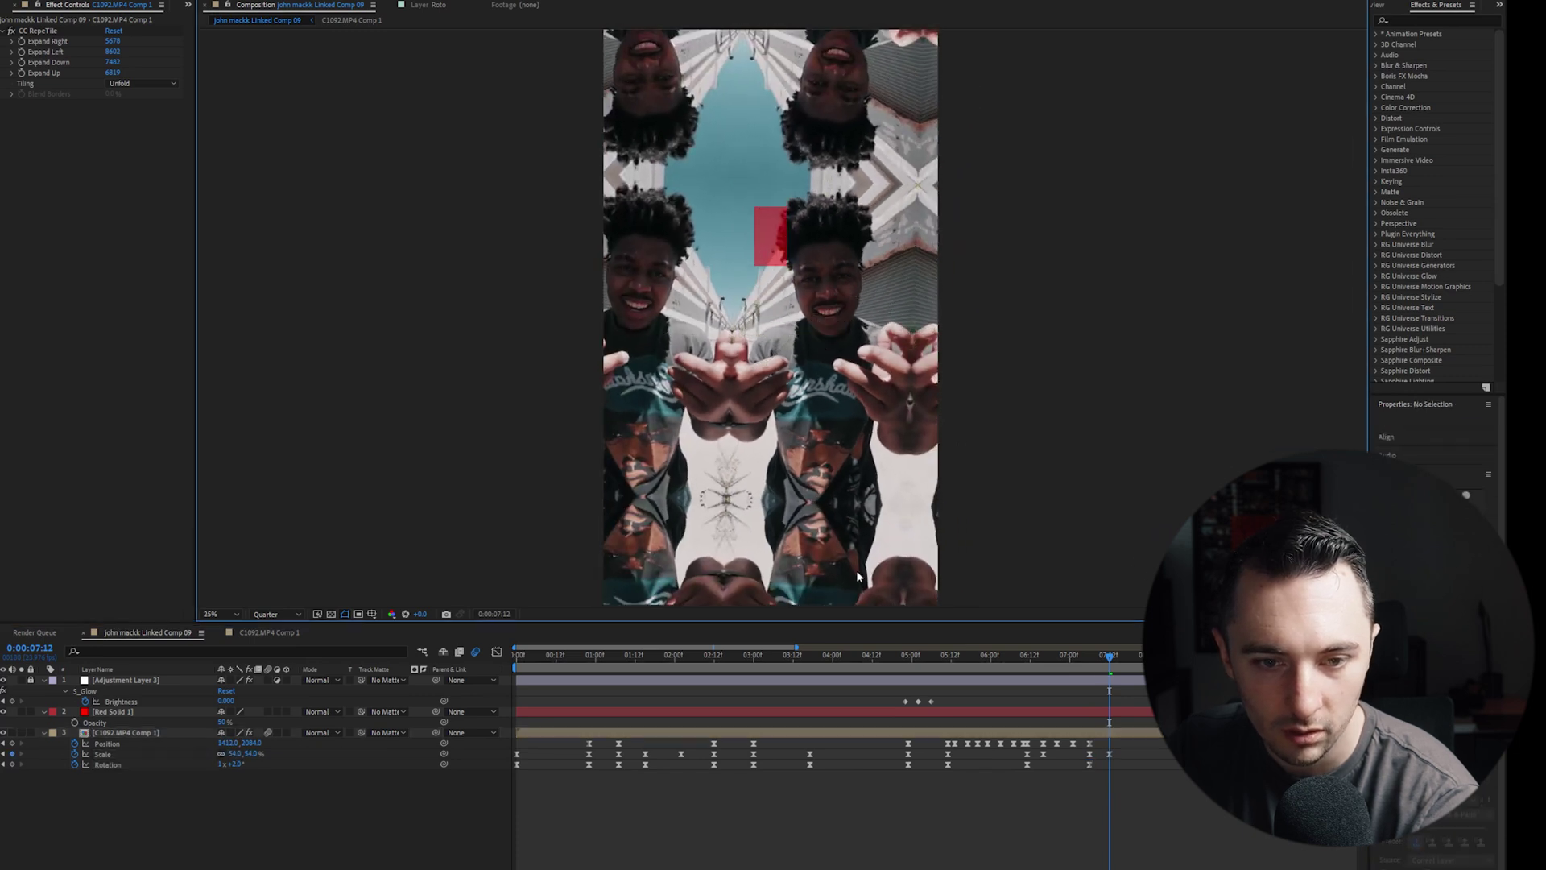
{"action": "left_click", "coordinate": [877, 506]}
{"action": "left_click_drag", "start_coordinate": [877, 505], "coordinate": [768, 371]}
Step forward to 0:00:08:02, keyframing the clip's Position so one mirrored dancer's head stays under the red solid
{"action": "key", "text": "Page_Down"}
{"action": "key", "text": "Page_Down"}
{"action": "key", "text": "Page_Down"}
{"action": "key", "text": "Page_Down"}
{"action": "key", "text": "Page_Down"}
{"action": "key", "text": "Page_Down"}
{"action": "key", "text": "Page_Down"}
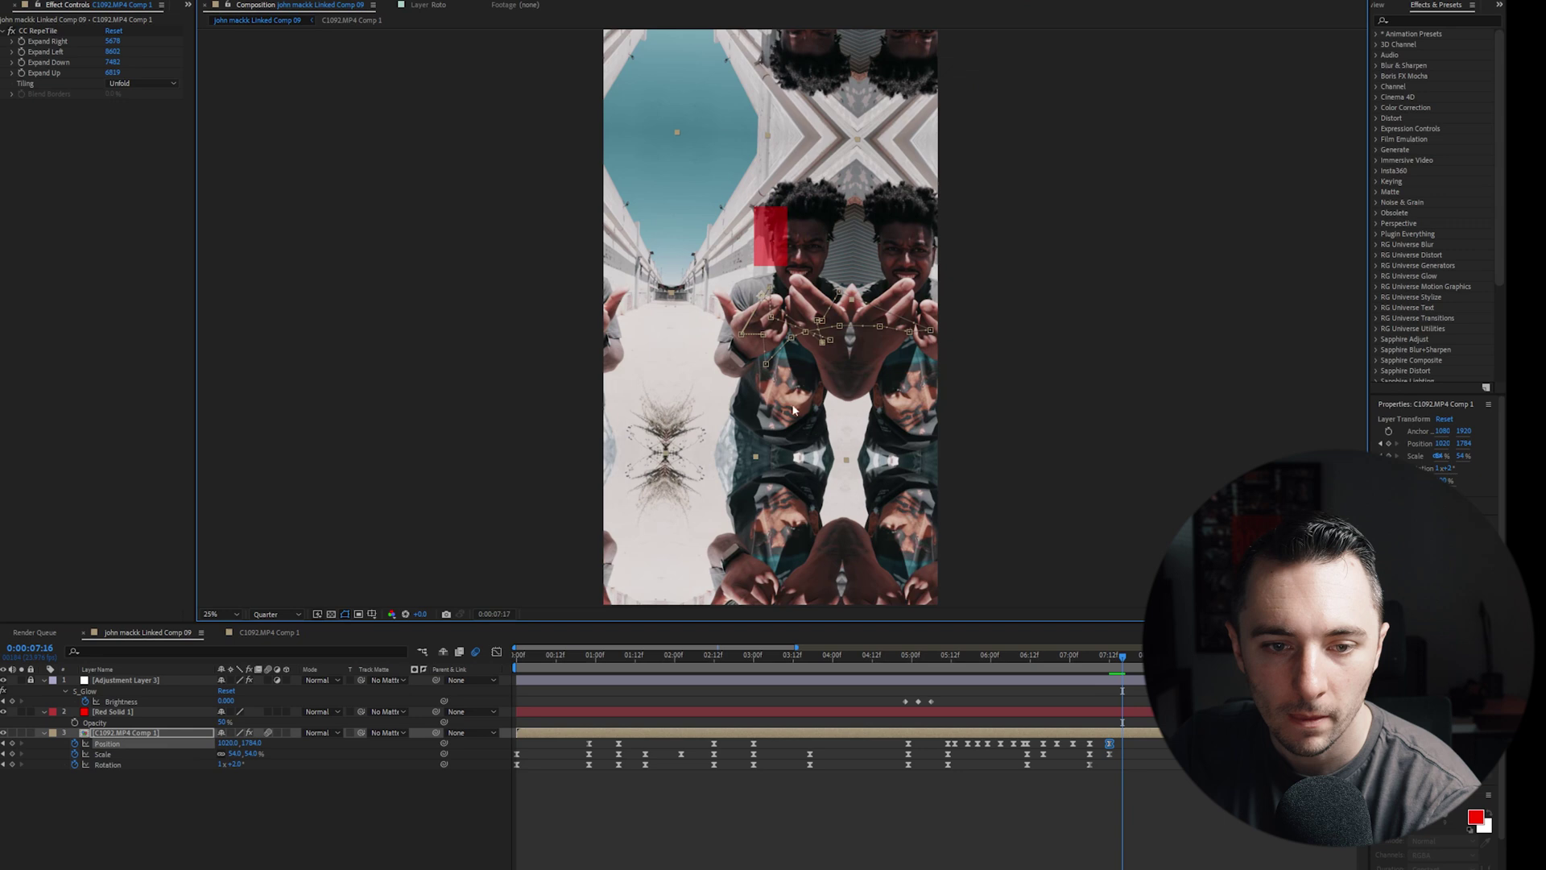
{"action": "key", "text": "Page_Down"}
{"action": "key", "text": "Page_Down"}
{"action": "mouse_move", "coordinate": [835, 461]}
{"action": "left_mouse_down"}
{"action": "mouse_move", "coordinate": [803, 437]}
{"action": "mouse_move", "coordinate": [833, 433]}
{"action": "left_mouse_up"}
{"action": "key", "text": "Page_Down"}
{"action": "key", "text": "Page_Down"}
{"action": "key", "text": "Page_Down"}
{"action": "key", "text": "Page_Down"}
{"action": "key", "text": "Page_Down"}
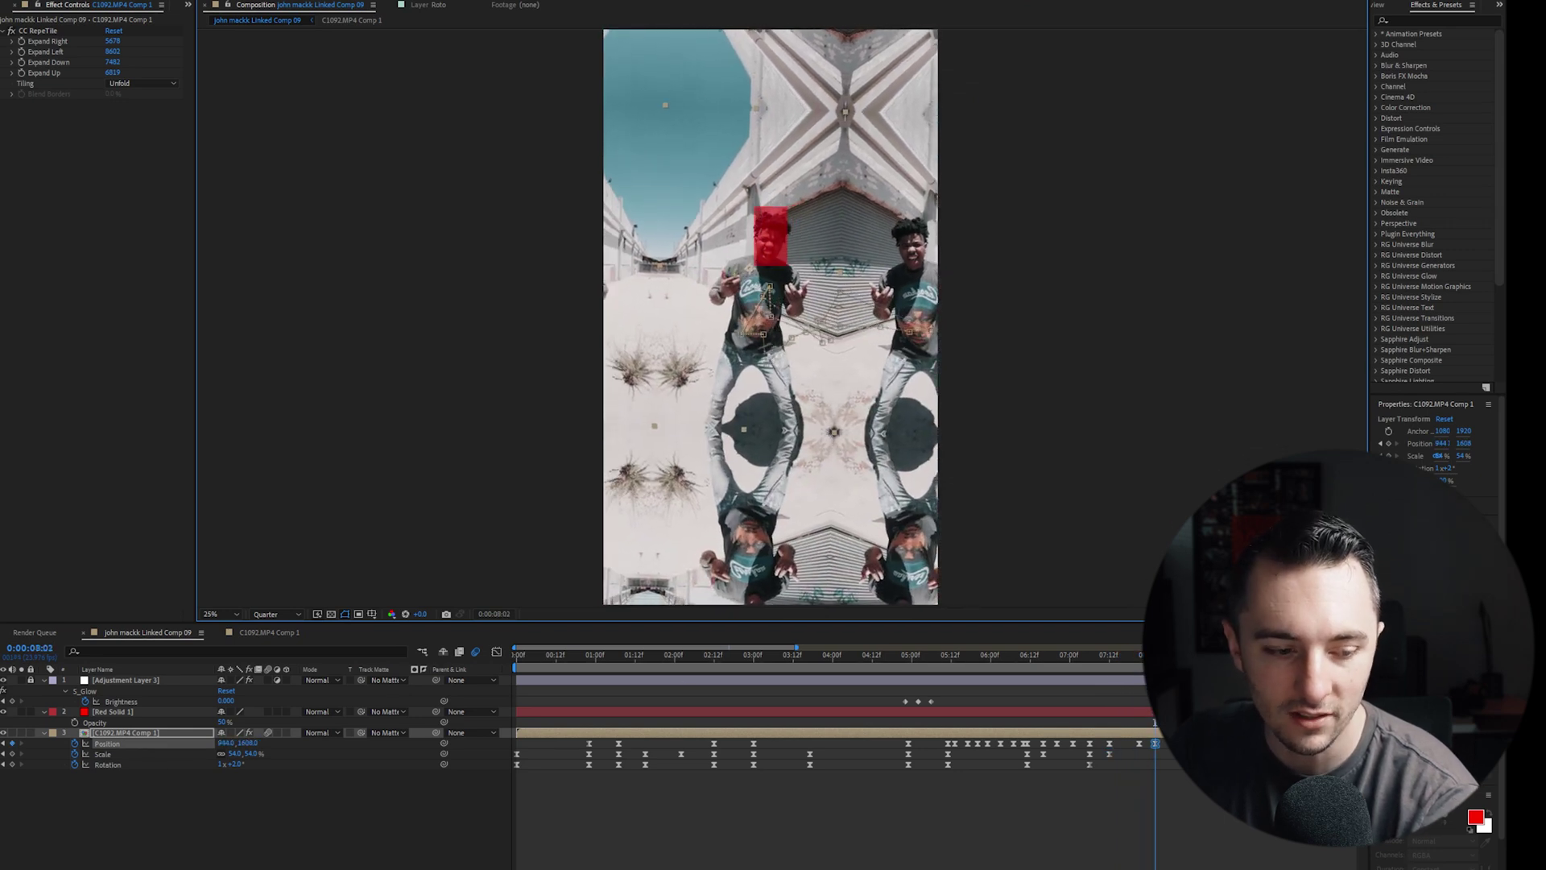
Scale the clip up to about 106% at 0:00:08:02 and realign the head with the red solid there and at 0:00:08:07
{"action": "left_click_drag", "start_coordinate": [239, 754], "coordinate": [525, 781]}
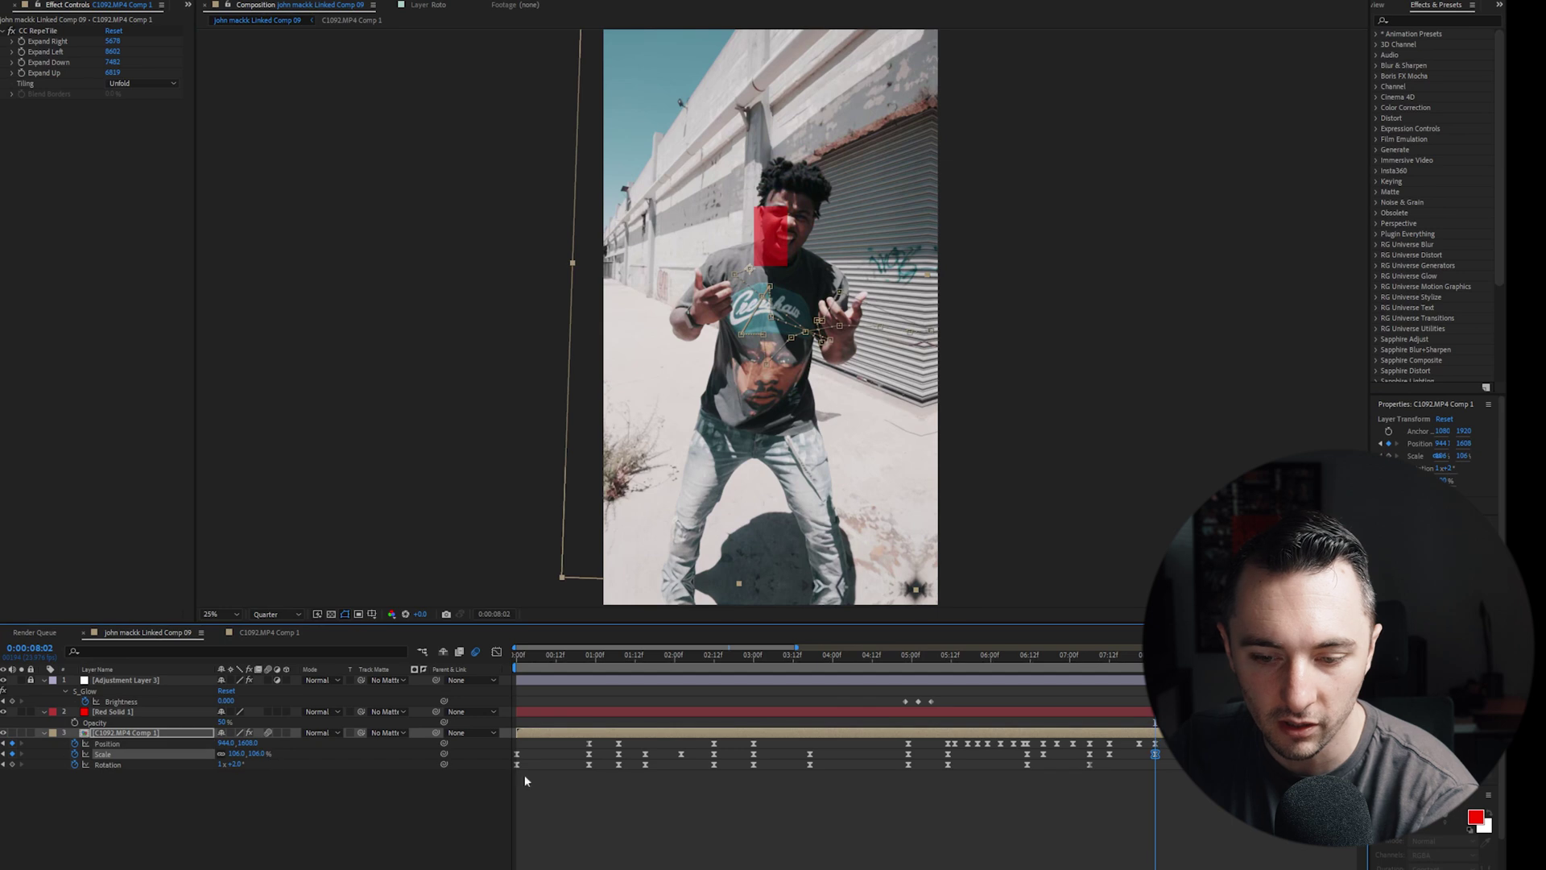
{"action": "left_click_drag", "start_coordinate": [747, 495], "coordinate": [755, 519]}
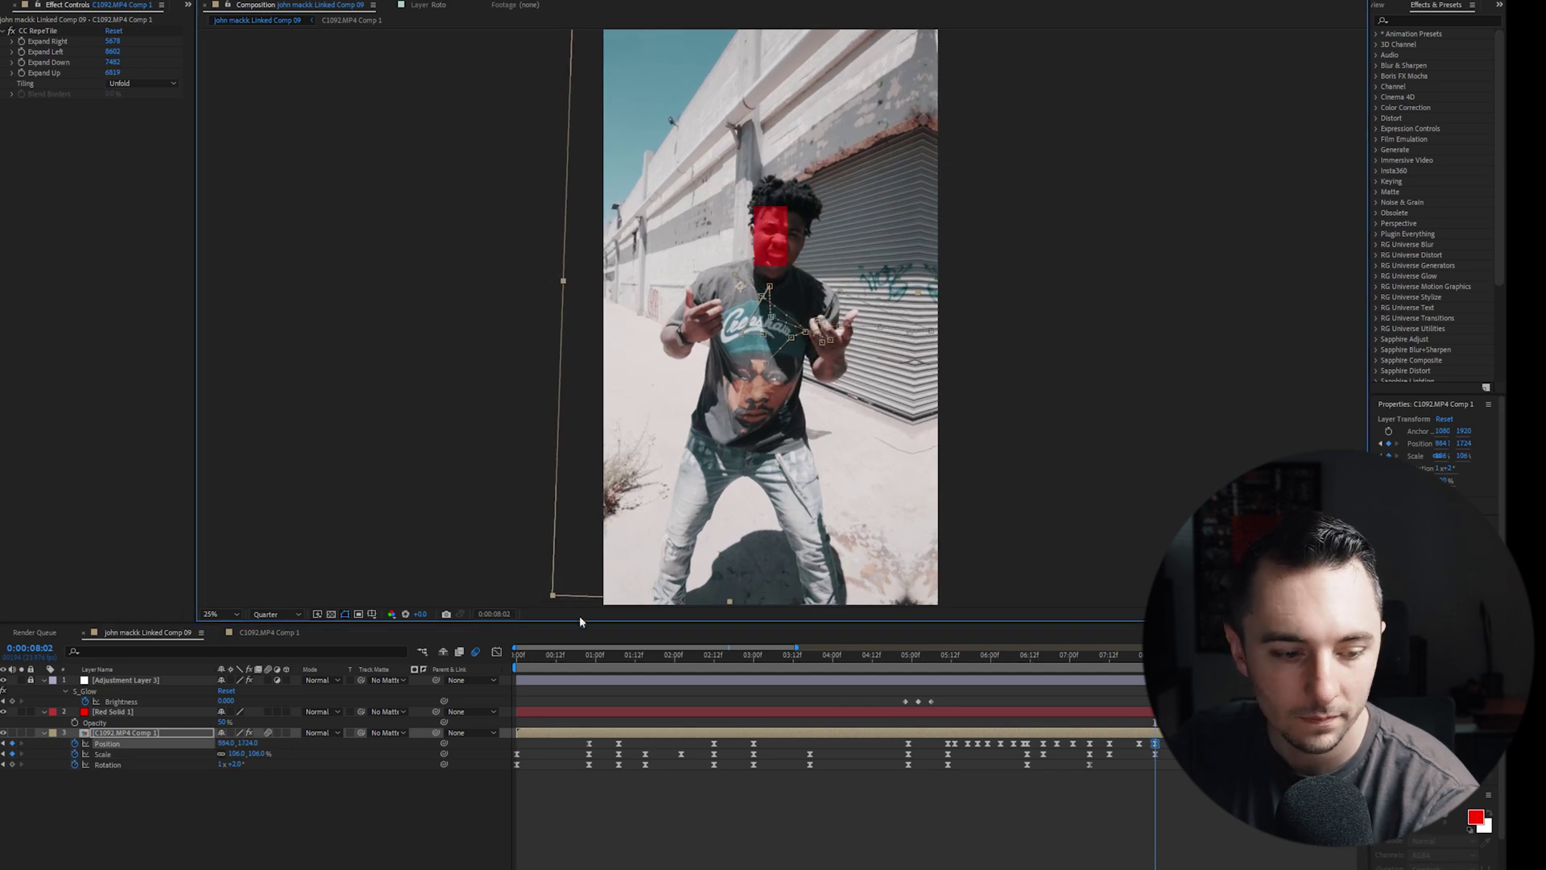
{"action": "key", "text": "Page_Down"}
{"action": "key", "text": "Page_Down"}
{"action": "key", "text": "Page_Down"}
{"action": "key", "text": "Page_Down"}
{"action": "key", "text": "Page_Down"}
{"action": "key", "text": "Page_Down"}
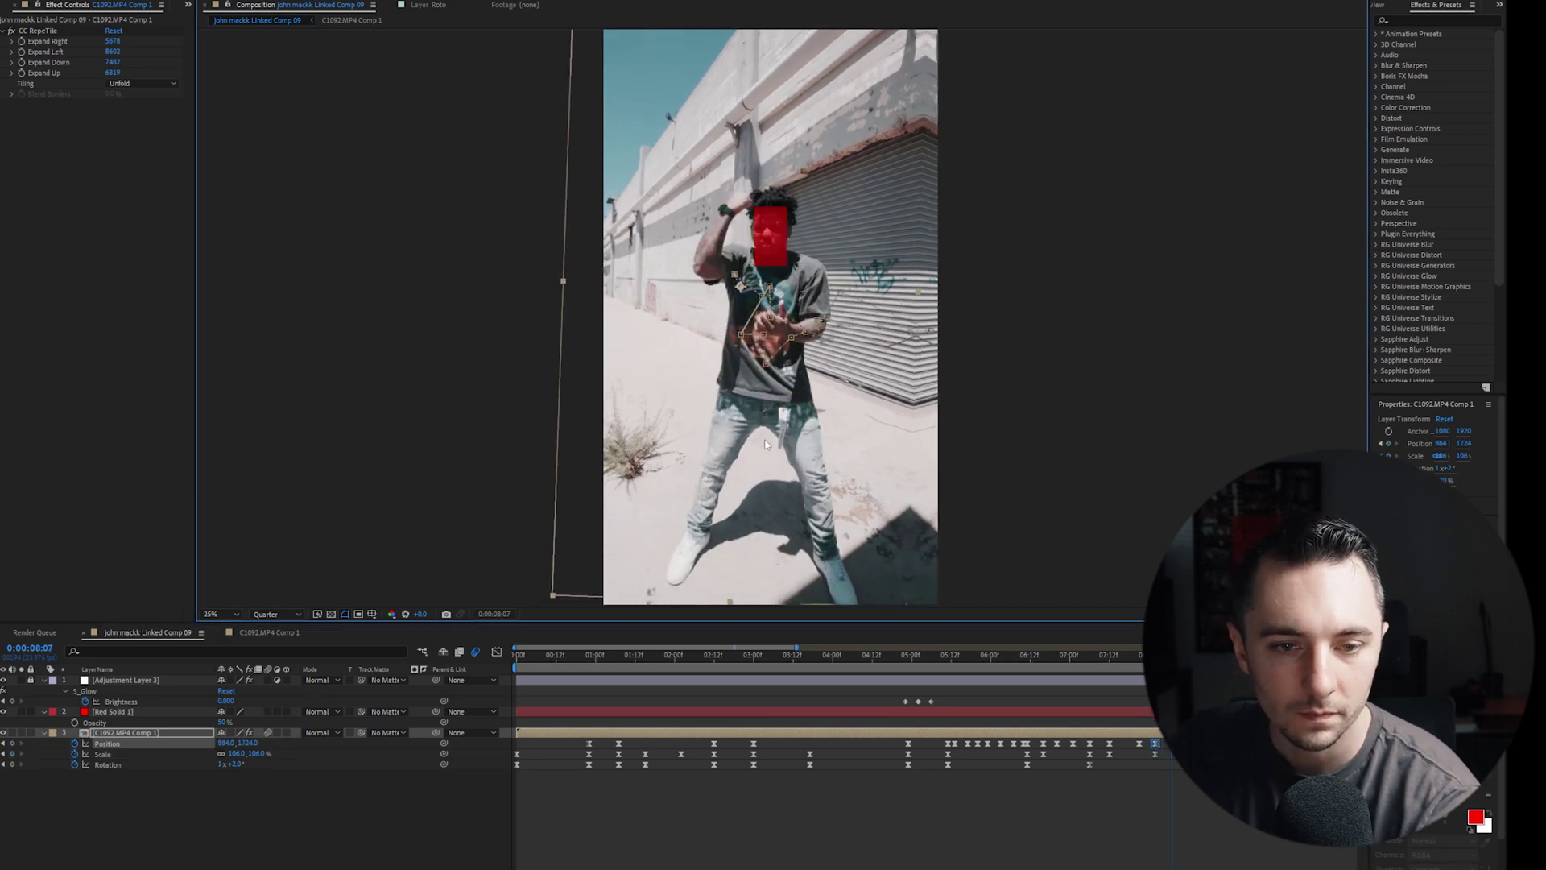
{"action": "left_click_drag", "start_coordinate": [778, 437], "coordinate": [822, 486]}
Continue keyframing the clip's Position every few frames past 0:00:09:05, holding the dancer's head under the red solid
{"action": "key", "text": "Page_Down"}
{"action": "key", "text": "Page_Down"}
{"action": "key", "text": "Page_Down"}
{"action": "key", "text": "Page_Down"}
{"action": "key", "text": "Page_Down"}
{"action": "key", "text": "Page_Down"}
{"action": "key", "text": "Page_Down"}
{"action": "key", "text": "Page_Down"}
{"action": "key", "text": "Page_Down"}
{"action": "key", "text": "Page_Down"}
{"action": "key", "text": "Page_Down"}
{"action": "key", "text": "Page_Down"}
{"action": "key", "text": "Page_Down"}
{"action": "key", "text": "Page_Down"}
{"action": "key", "text": "Page_Down"}
{"action": "key", "text": "Page_Down"}
{"action": "key", "text": "Page_Down"}
{"action": "key", "text": "Page_Down"}
{"action": "key", "text": "Page_Down"}
{"action": "key", "text": "Page_Down"}
{"action": "key", "text": "Page_Down"}
{"action": "key", "text": "Page_Down"}
{"action": "key", "text": "Page_Down"}
{"action": "key", "text": "Page_Down"}
{"action": "key", "text": "Page_Down"}
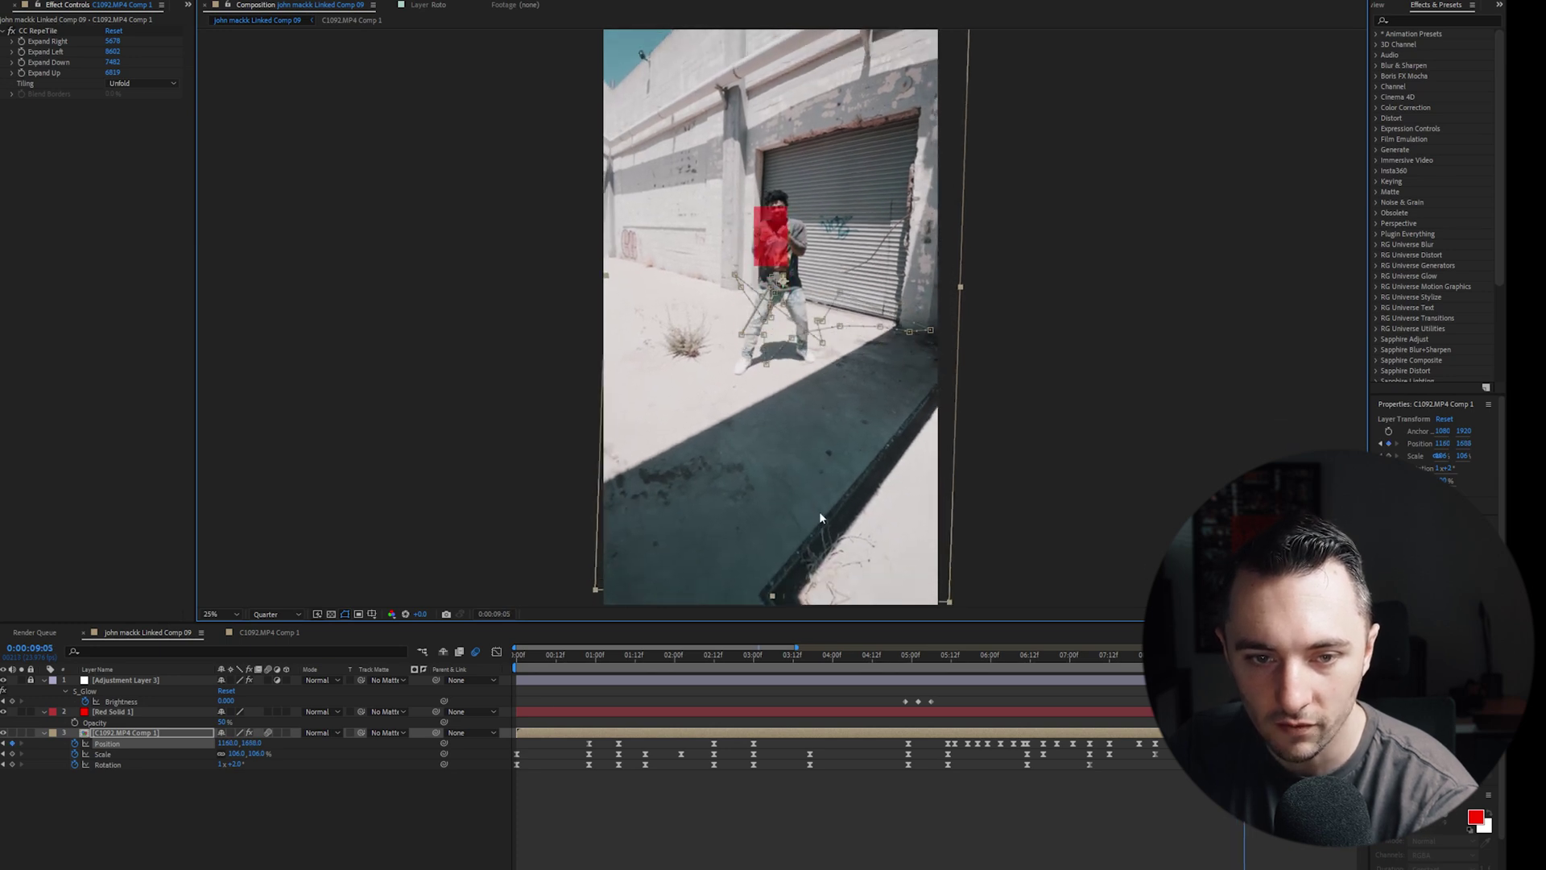
{"action": "left_click_drag", "start_coordinate": [819, 510], "coordinate": [800, 535]}
{"action": "key", "text": "Page_Down"}
{"action": "key", "text": "Page_Down"}
{"action": "key", "text": "Page_Down"}
{"action": "key", "text": "Page_Down"}
{"action": "key", "text": "Page_Down"}
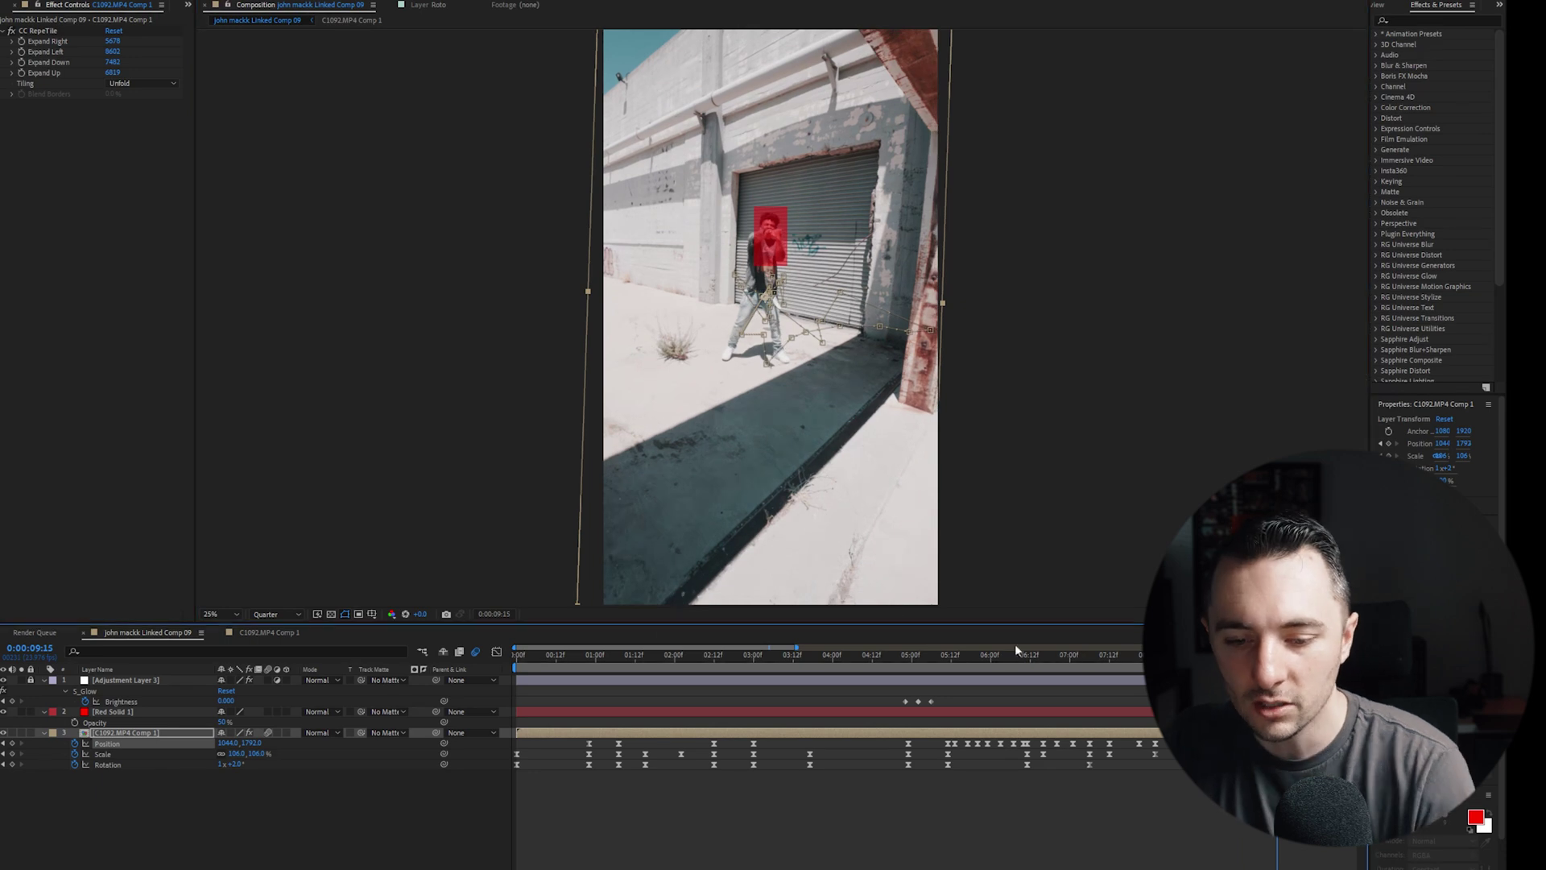
Preview the head-tracked motion from about 0:00:05:08 and delete the red guide solid
{"action": "left_click", "coordinate": [939, 655]}
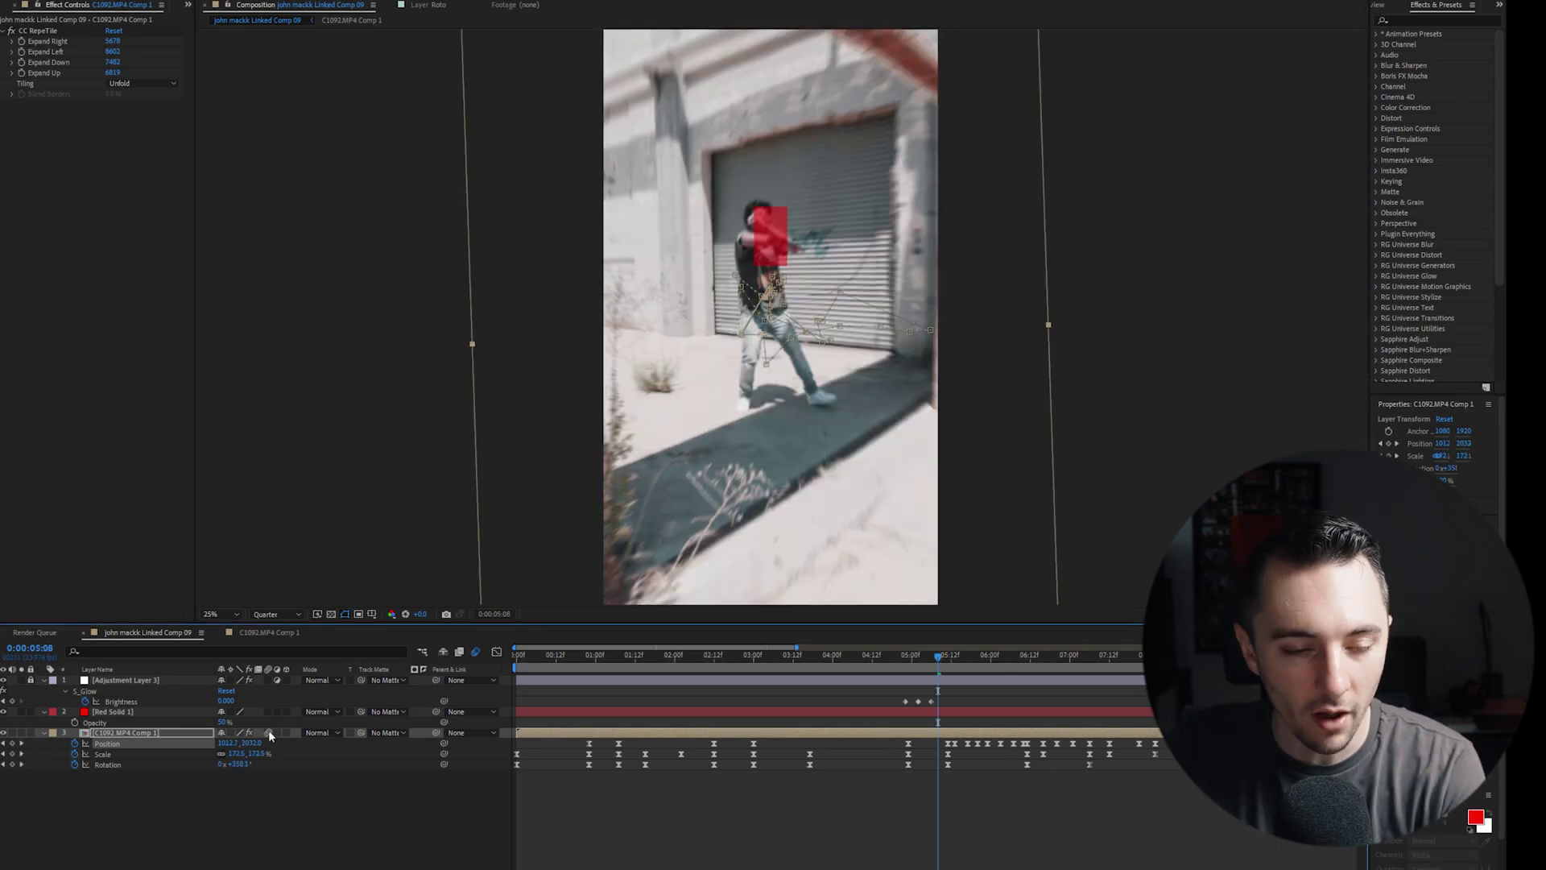
{"action": "key", "text": "space"}
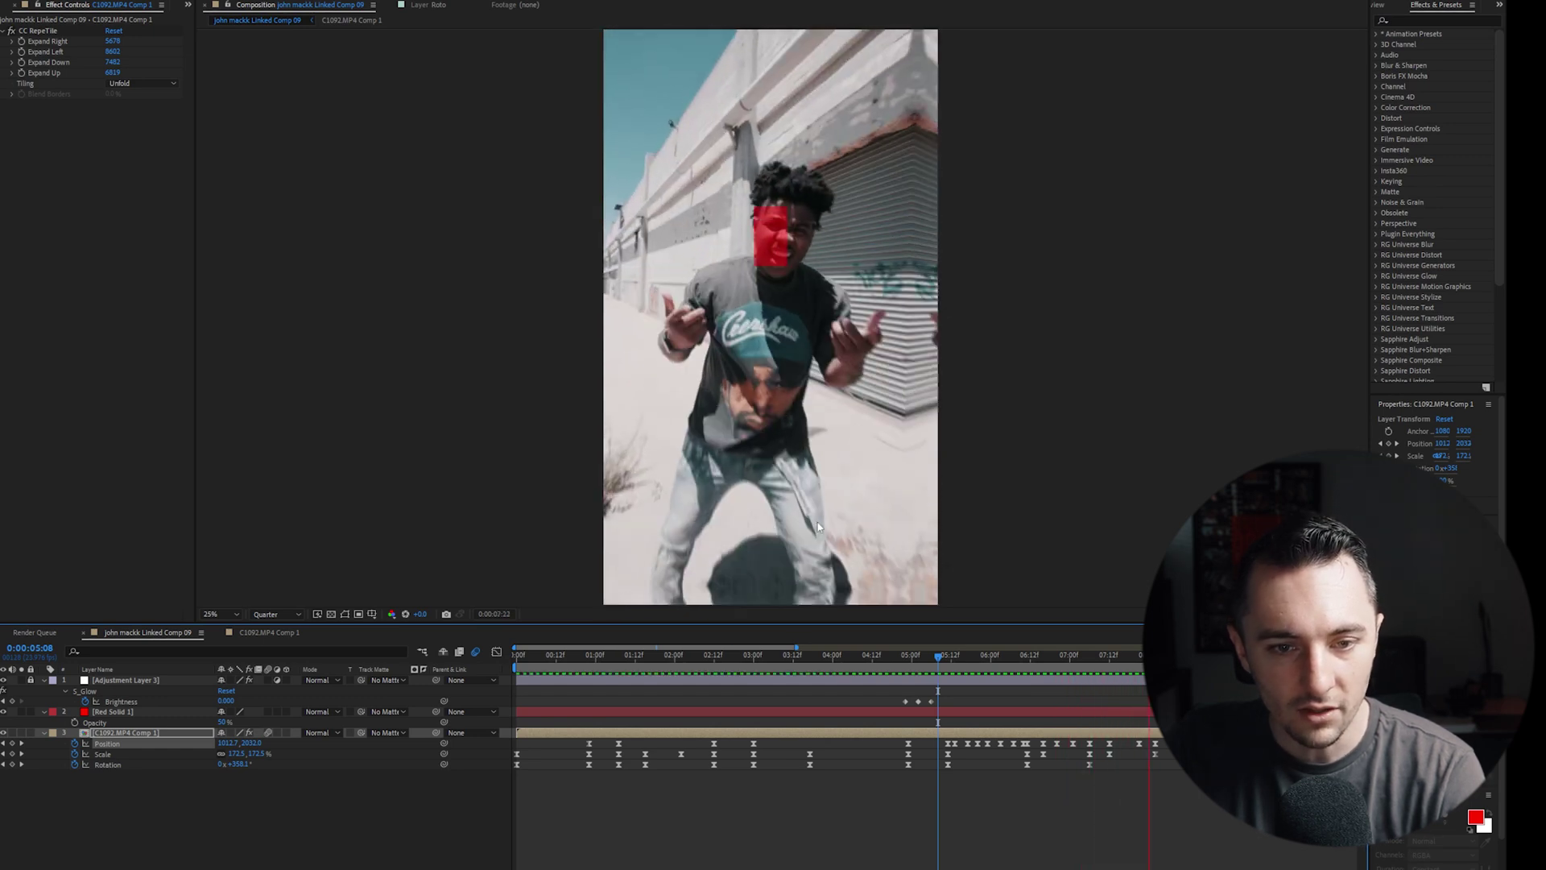
{"action": "key", "text": "space"}
{"action": "left_click", "coordinate": [944, 708]}
{"action": "key", "text": "Delete"}
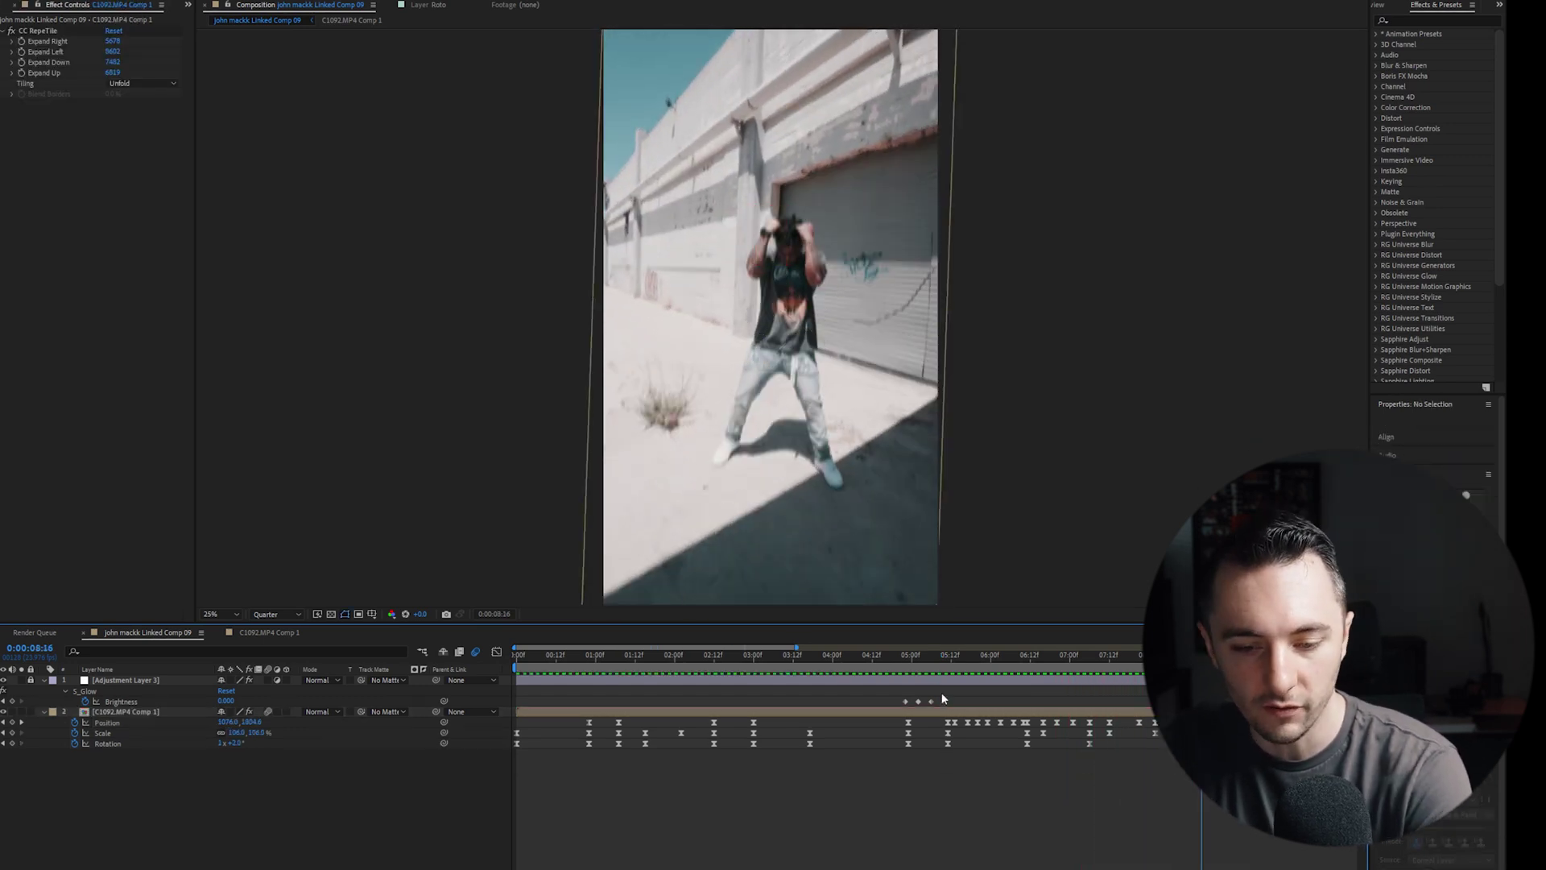
Preview the head-tracked section of the main composition from about 0:00:05:12
{"action": "left_click", "coordinate": [944, 663]}
{"action": "key", "text": "space"}
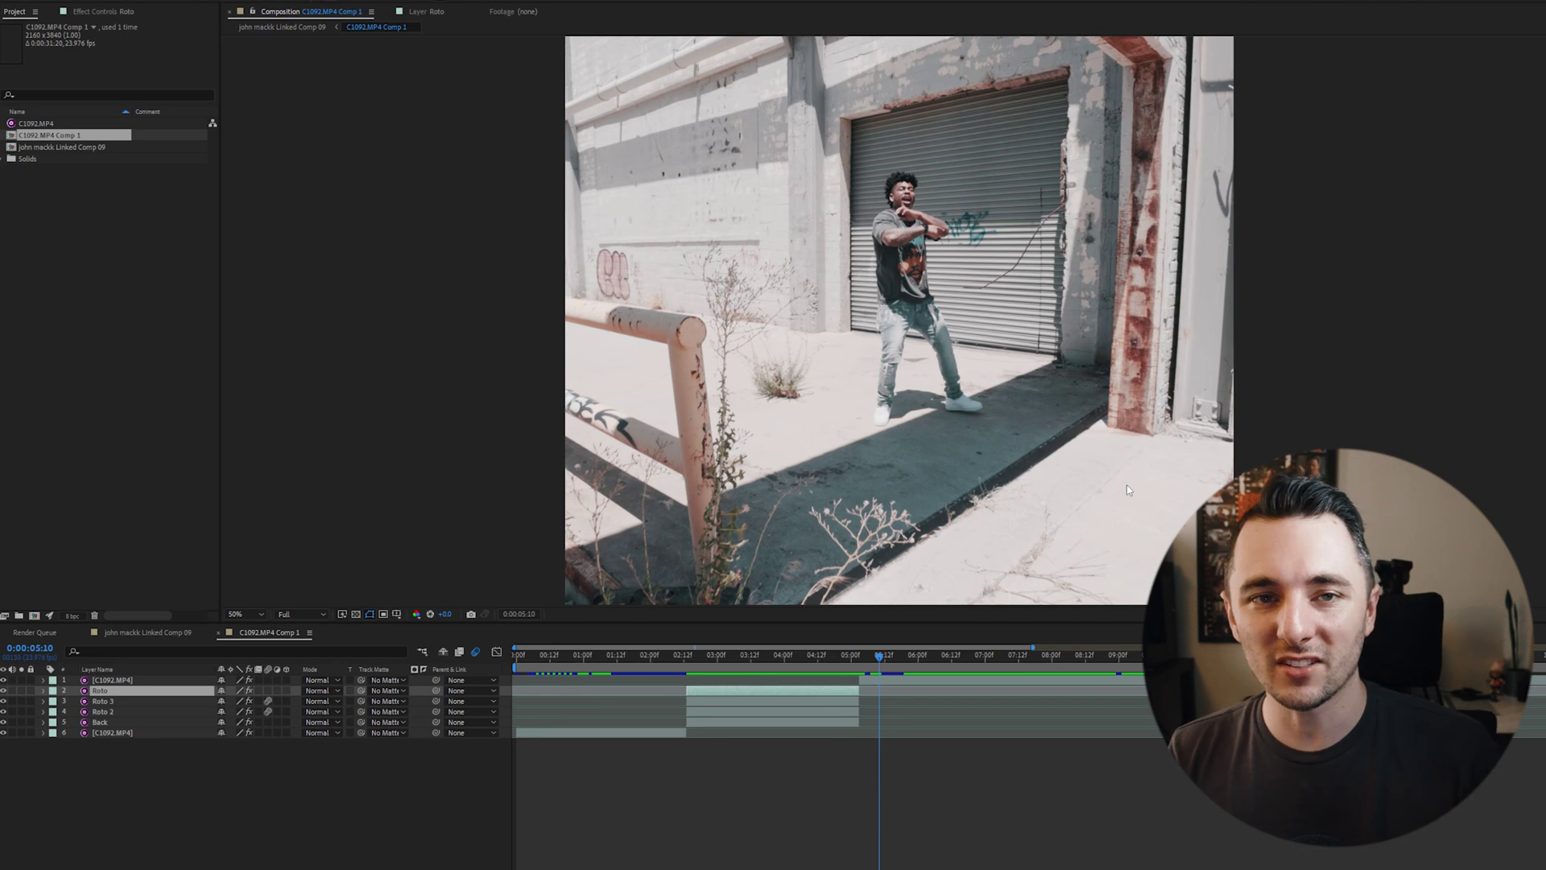
Switch to the Embers folder in File Explorer, check Embers (5) and add it as the top layer of C1092.MP4 Comp 1
{"action": "key", "text": "alt+Tab"}
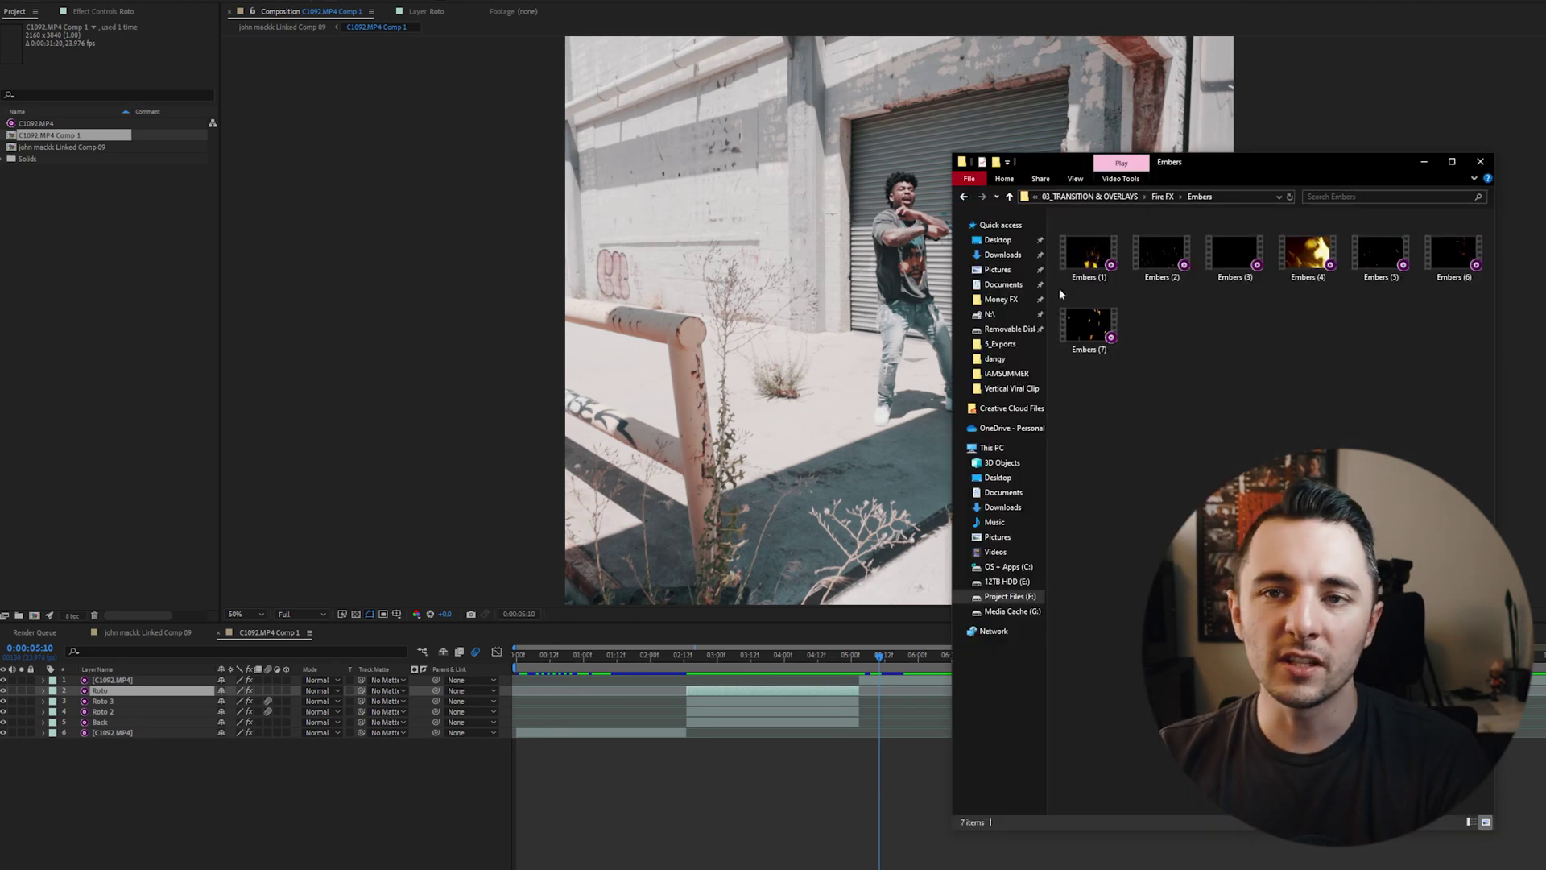
{"action": "double_click", "coordinate": [1369, 258]}
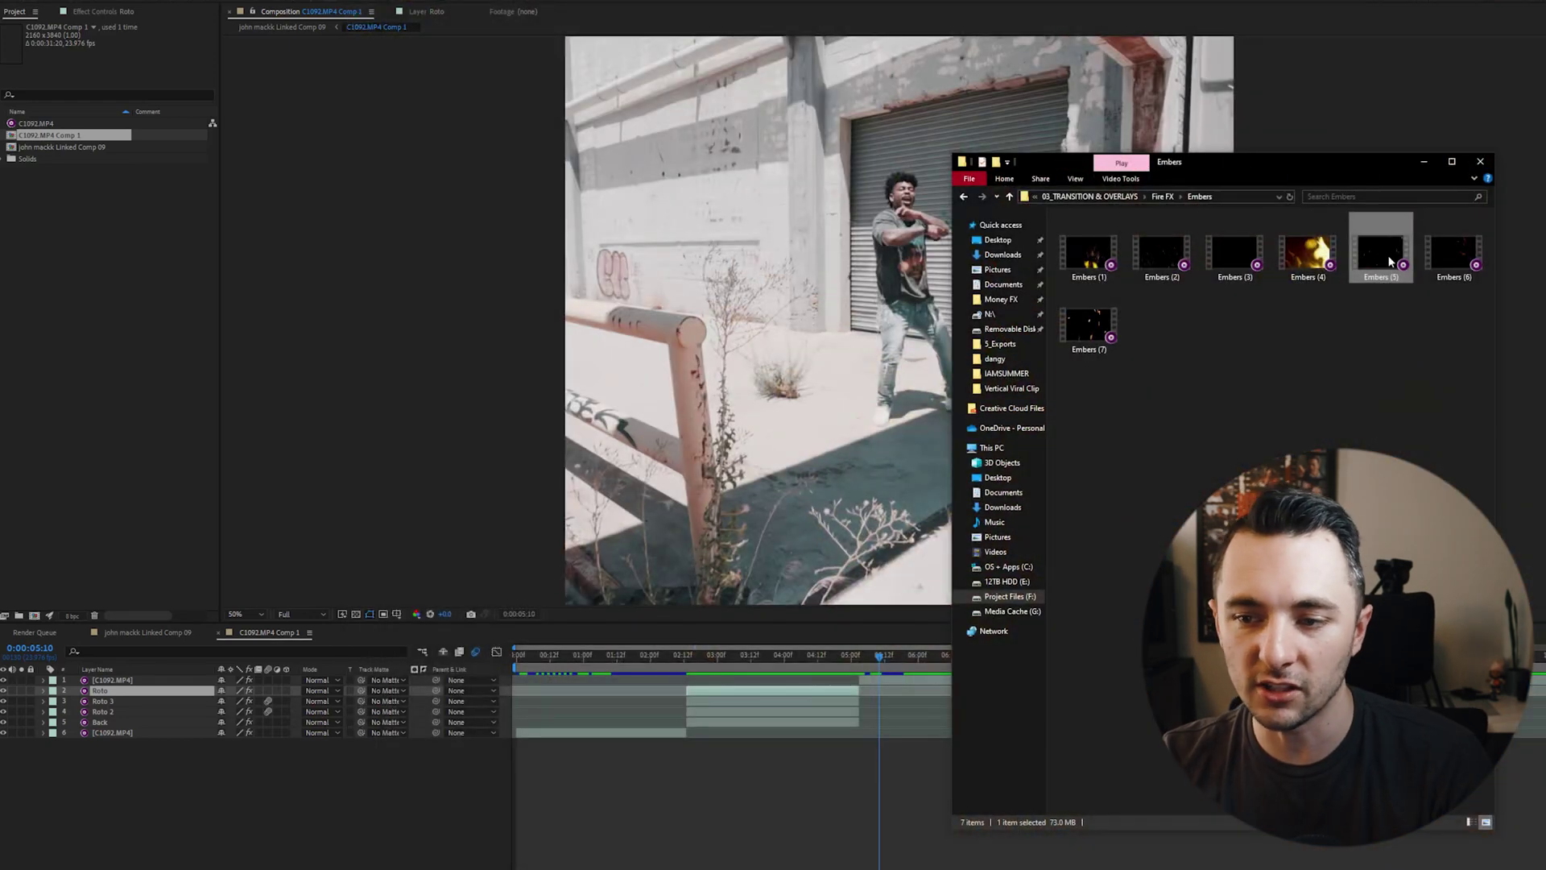
{"action": "left_click_drag", "start_coordinate": [1389, 260], "coordinate": [700, 701]}
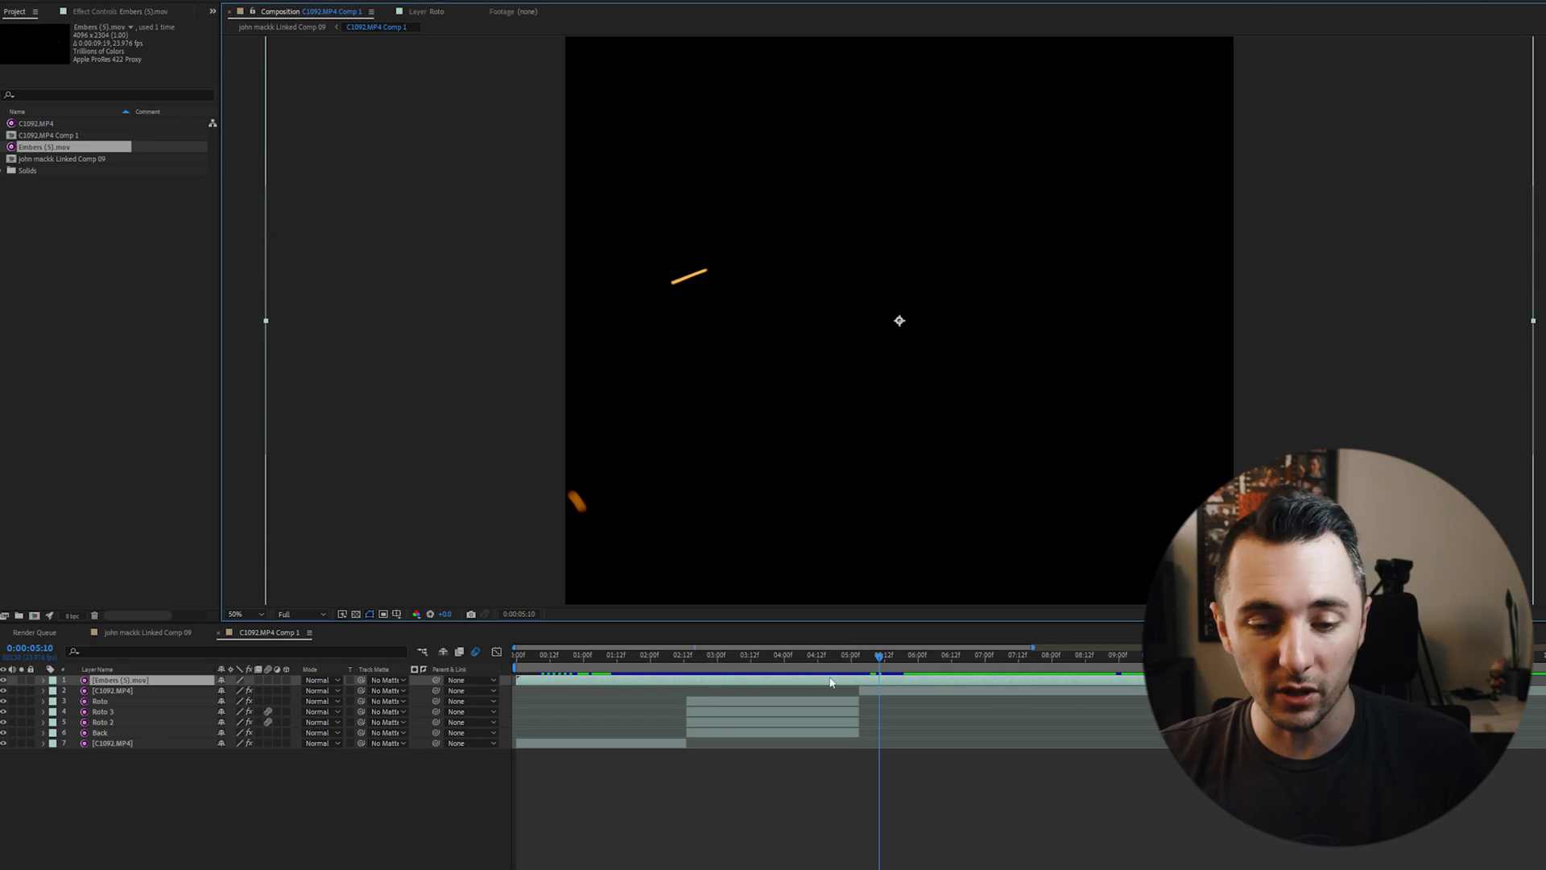
{"action": "key", "text": "s"}
{"action": "left_click_drag", "start_coordinate": [243, 691], "coordinate": [314, 690]}
{"action": "scroll", "coordinate": [772, 504], "scroll_direction": "down", "scroll_amount": 2}
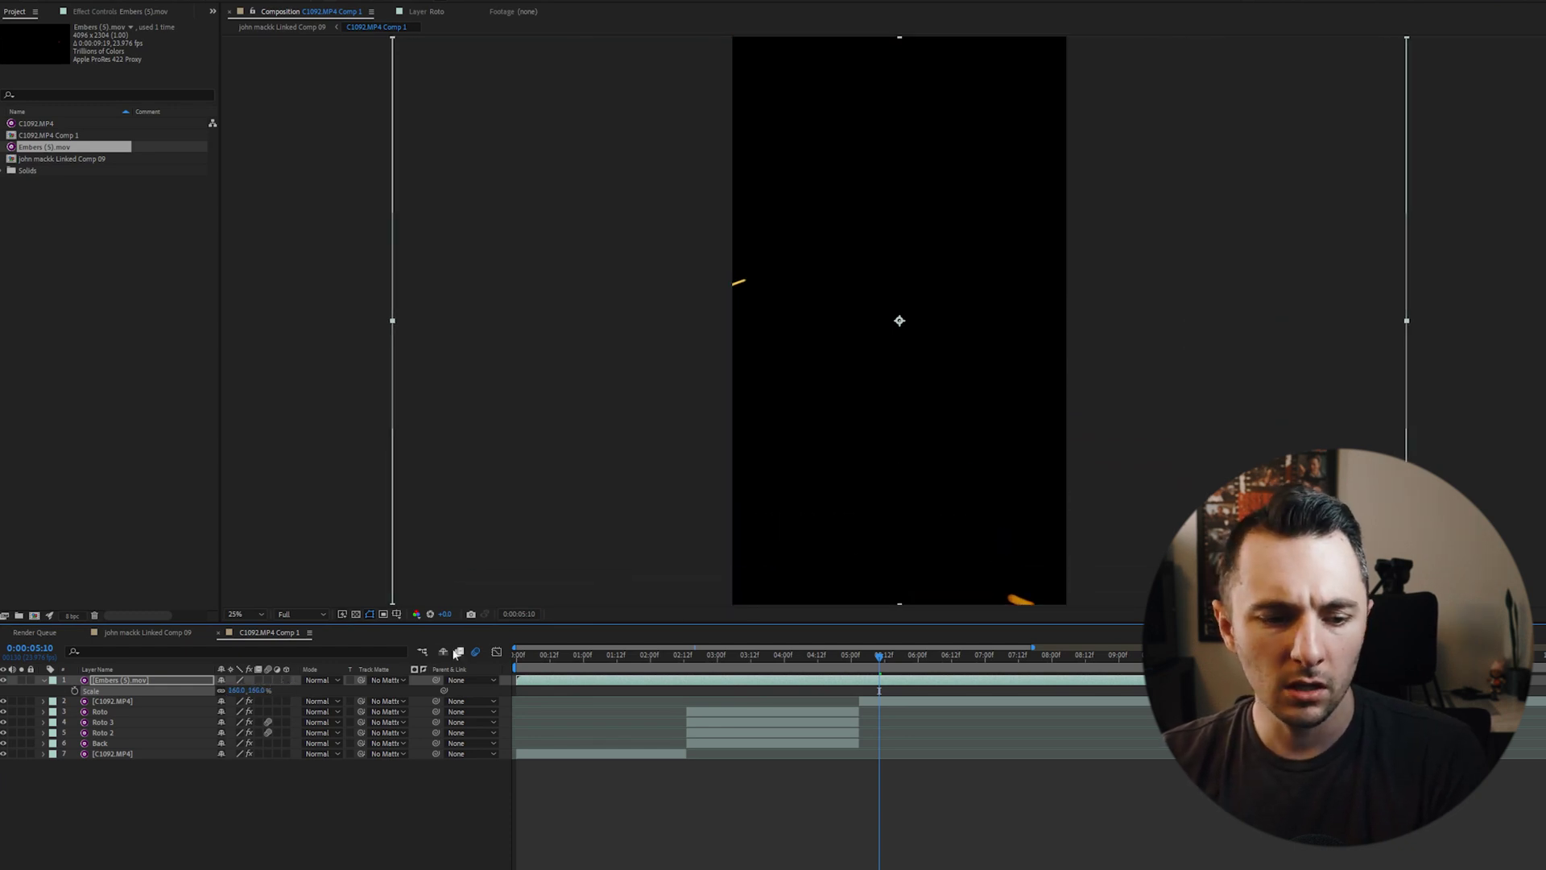
{"action": "key", "text": "ctrl+z"}
Rotate the embers clip 90° to match the vertical frame and scale it to 97%
{"action": "key", "text": "r"}
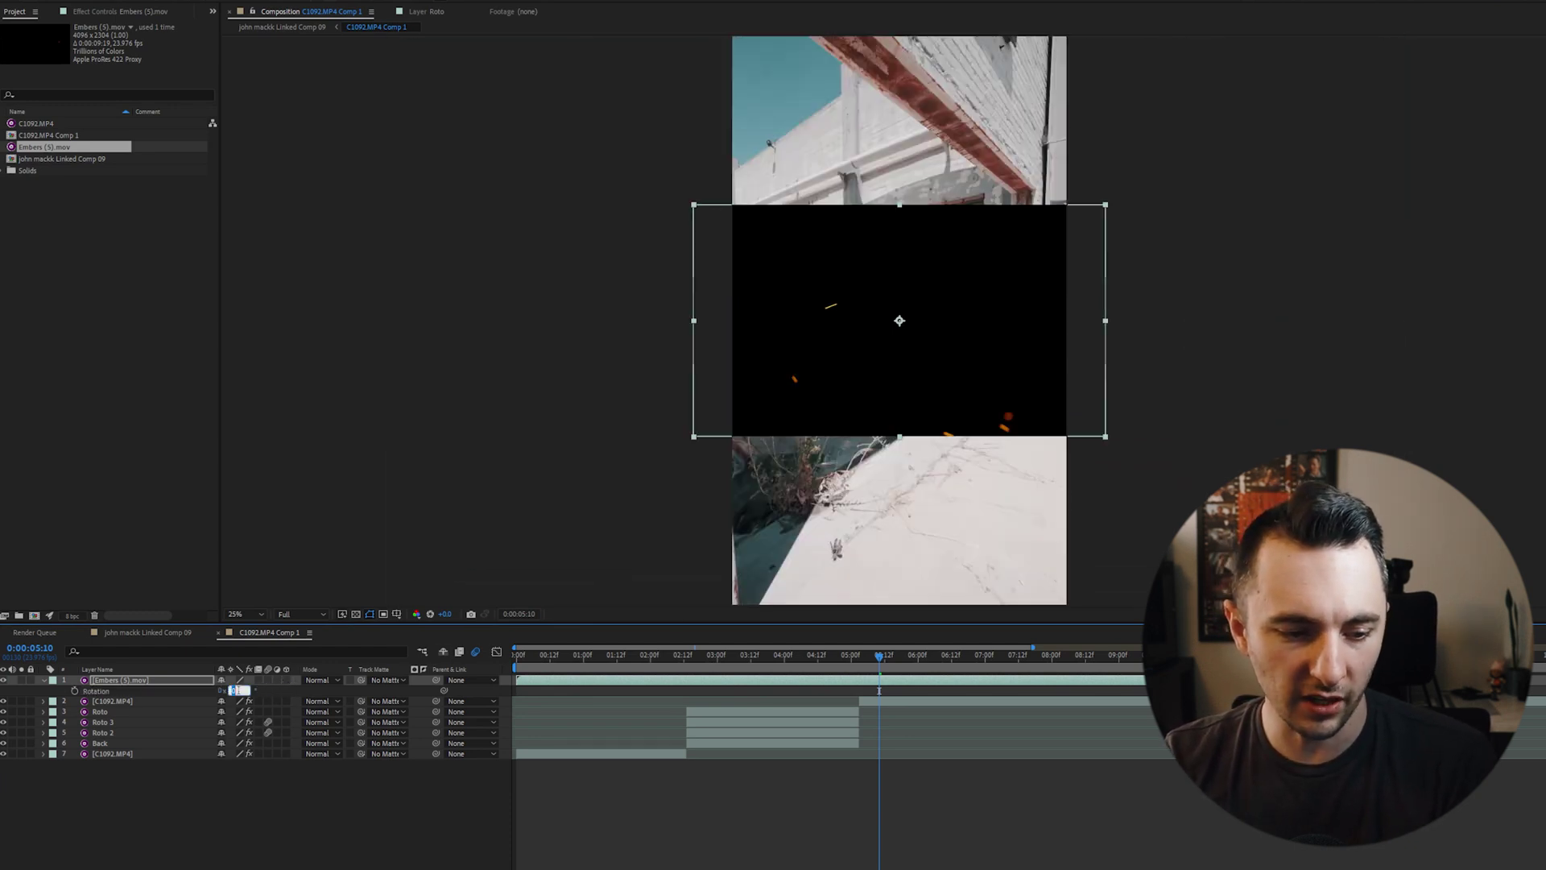
{"action": "type", "text": "90"}
{"action": "key", "text": "Return"}
{"action": "key", "text": "s"}
{"action": "left_click_drag", "start_coordinate": [237, 690], "coordinate": [253, 688]}
{"action": "key", "text": "comma"}
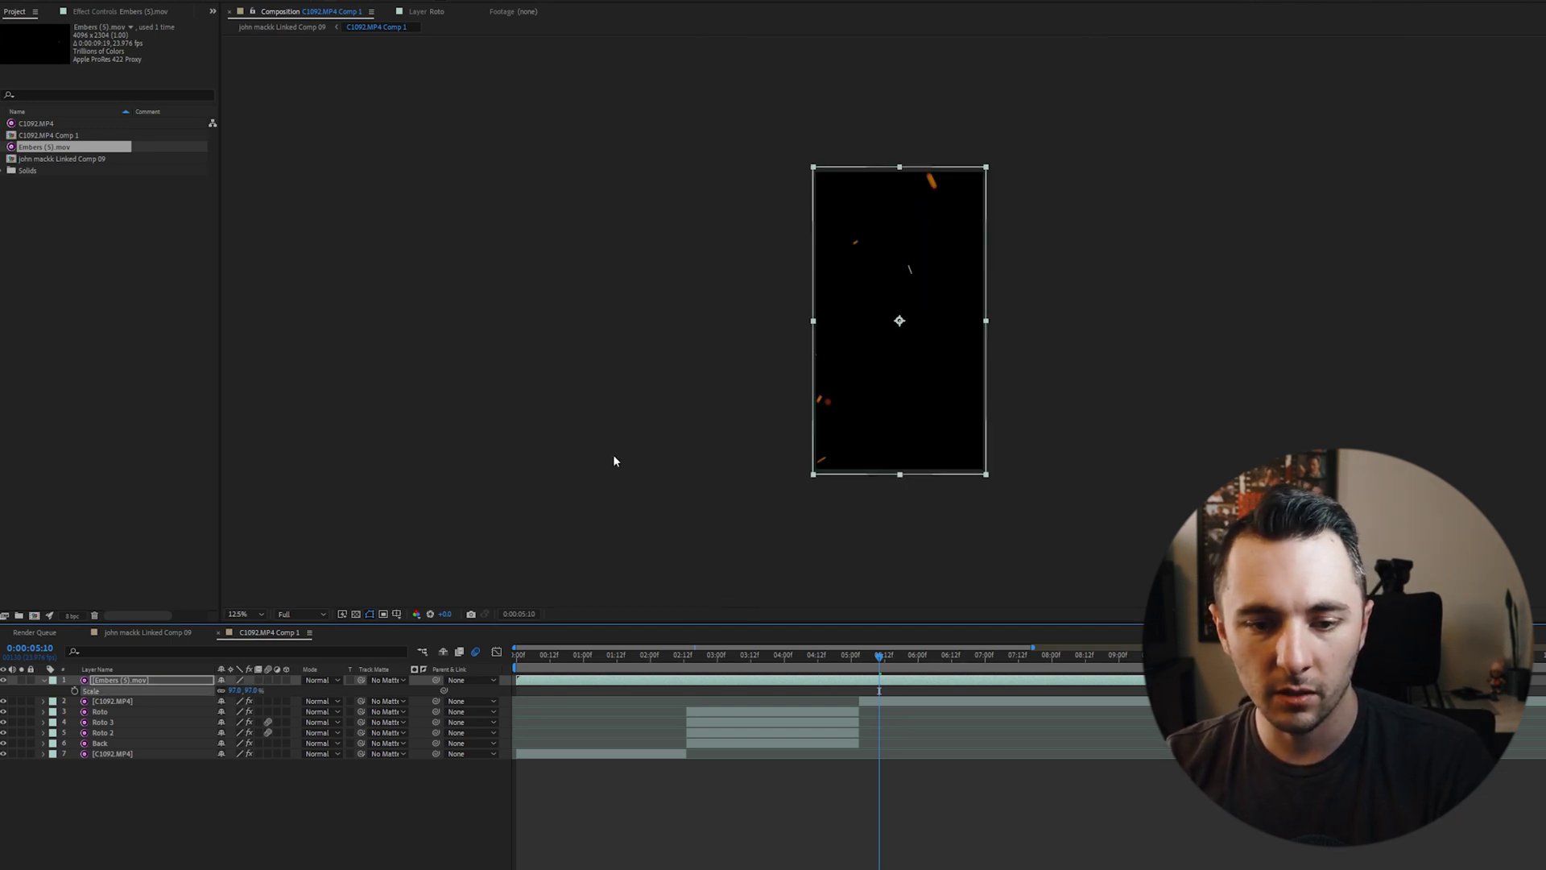
Set the embers layer's blending mode to Add and shift the layer to start just before 0:00:05:00
{"action": "left_click", "coordinate": [319, 679]}
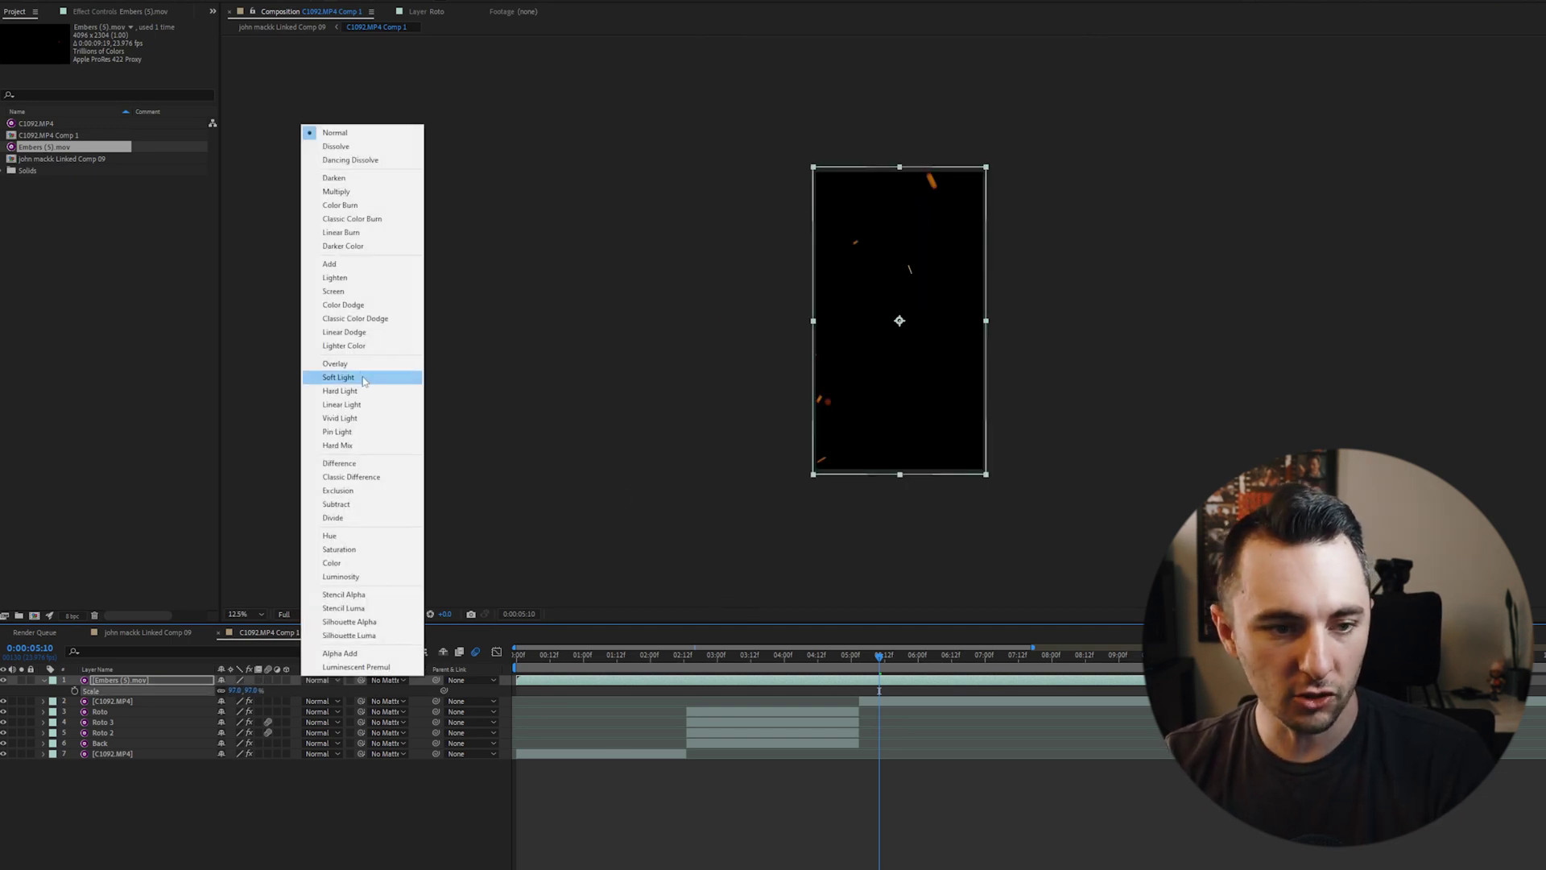
{"action": "left_click", "coordinate": [330, 264]}
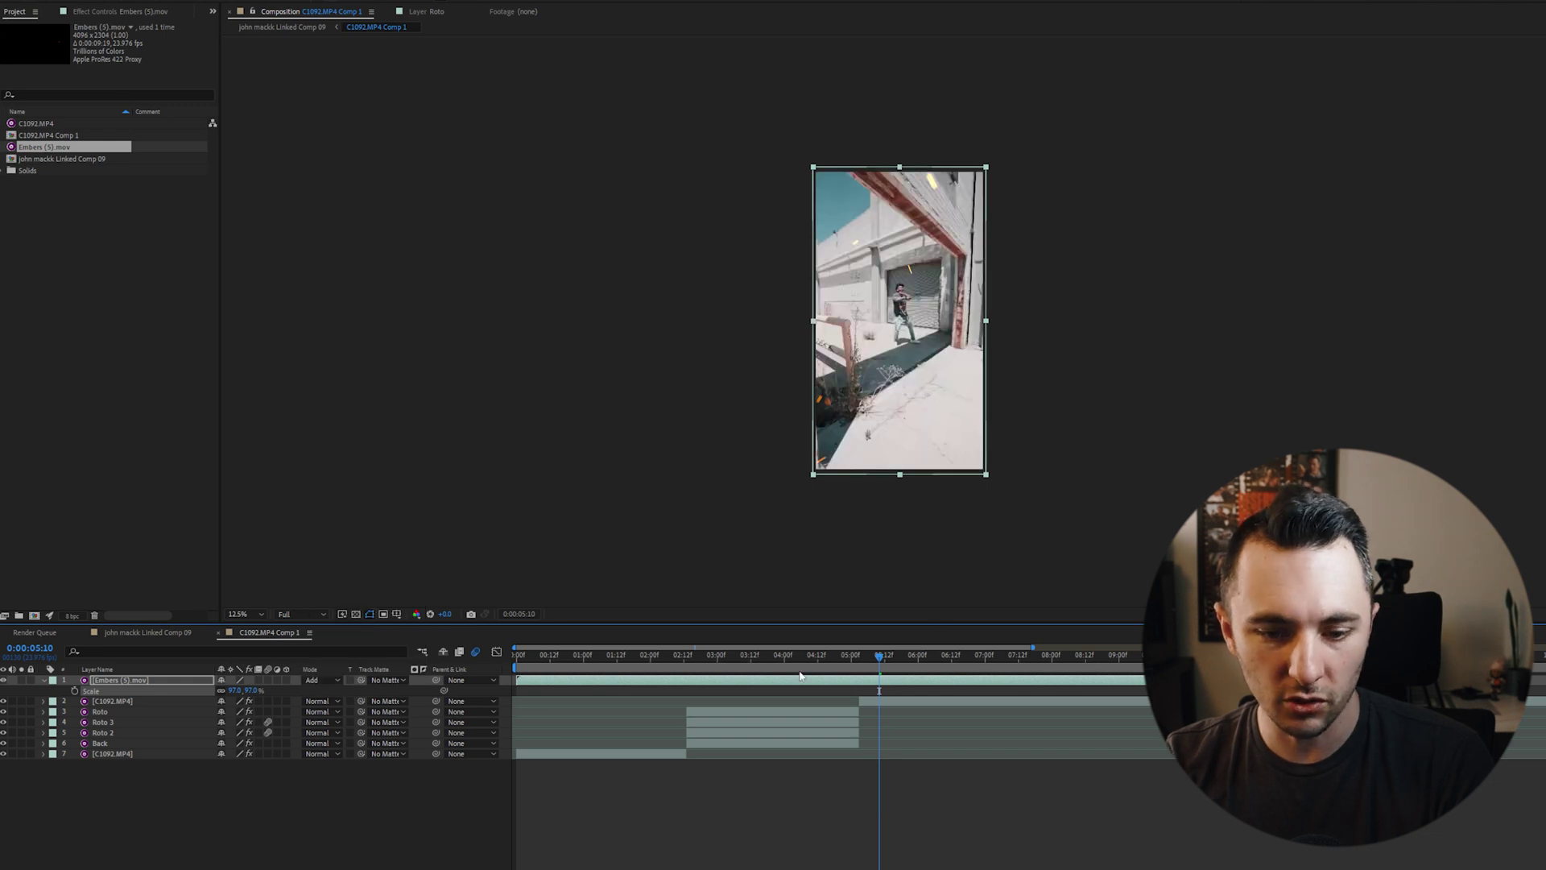
{"action": "left_click_drag", "start_coordinate": [733, 657], "coordinate": [1033, 683]}
{"action": "left_click_drag", "start_coordinate": [844, 667], "coordinate": [938, 667]}
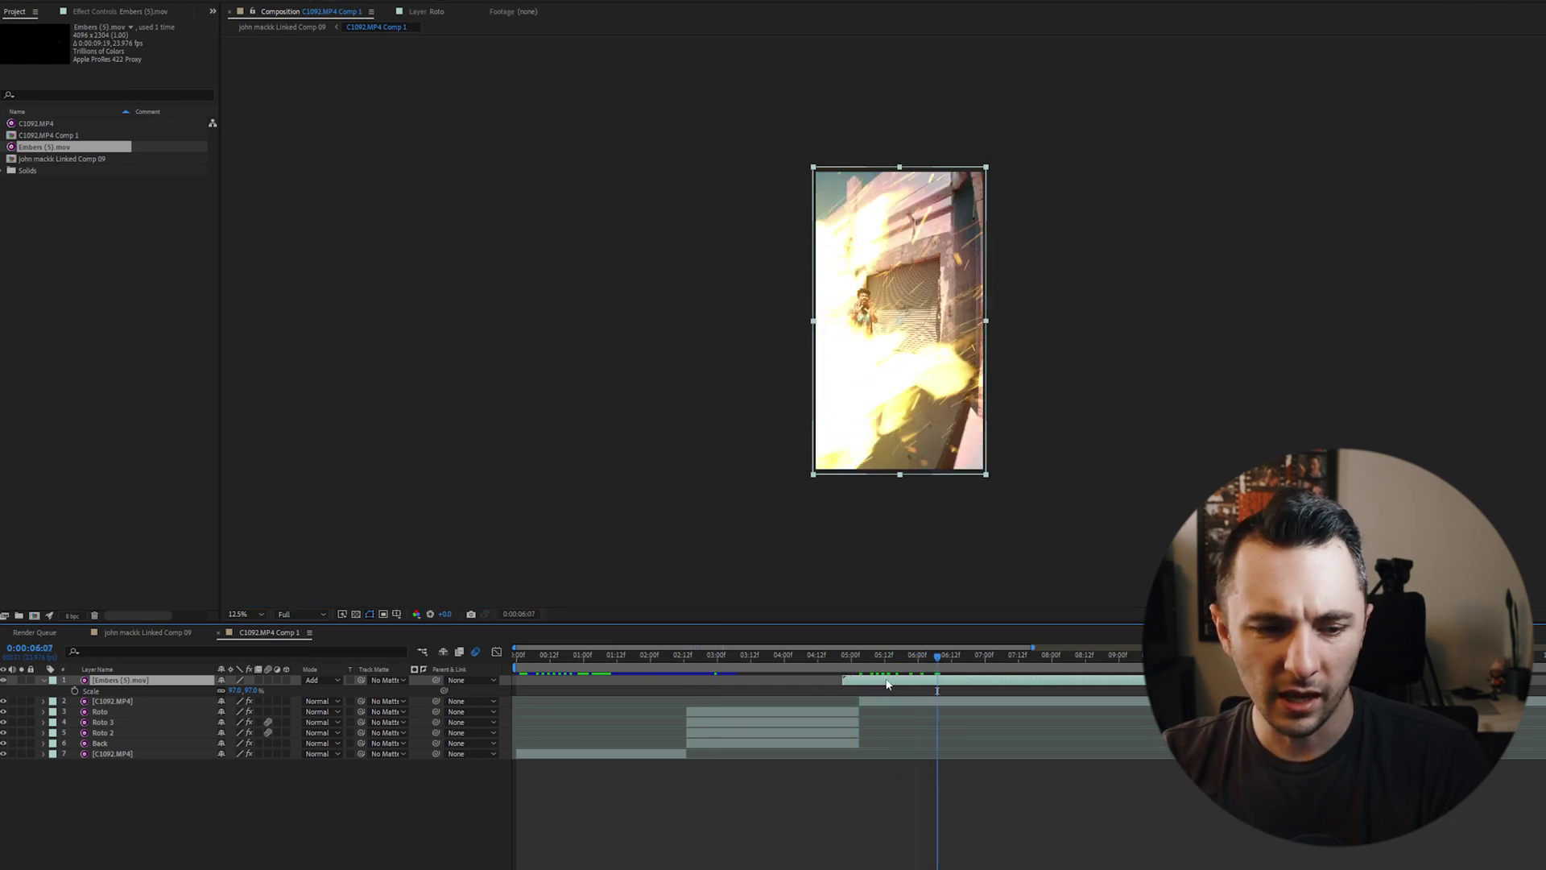
Enlarge the embers layer to 165%, reposition it lower over the frame and preview it from 0:00:06:07
{"action": "key", "text": "s"}
{"action": "key", "text": "s"}
{"action": "left_click_drag", "start_coordinate": [236, 690], "coordinate": [283, 690]}
{"action": "left_click", "coordinate": [971, 498]}
{"action": "left_click_drag", "start_coordinate": [973, 498], "coordinate": [949, 592]}
{"action": "key", "text": "space"}
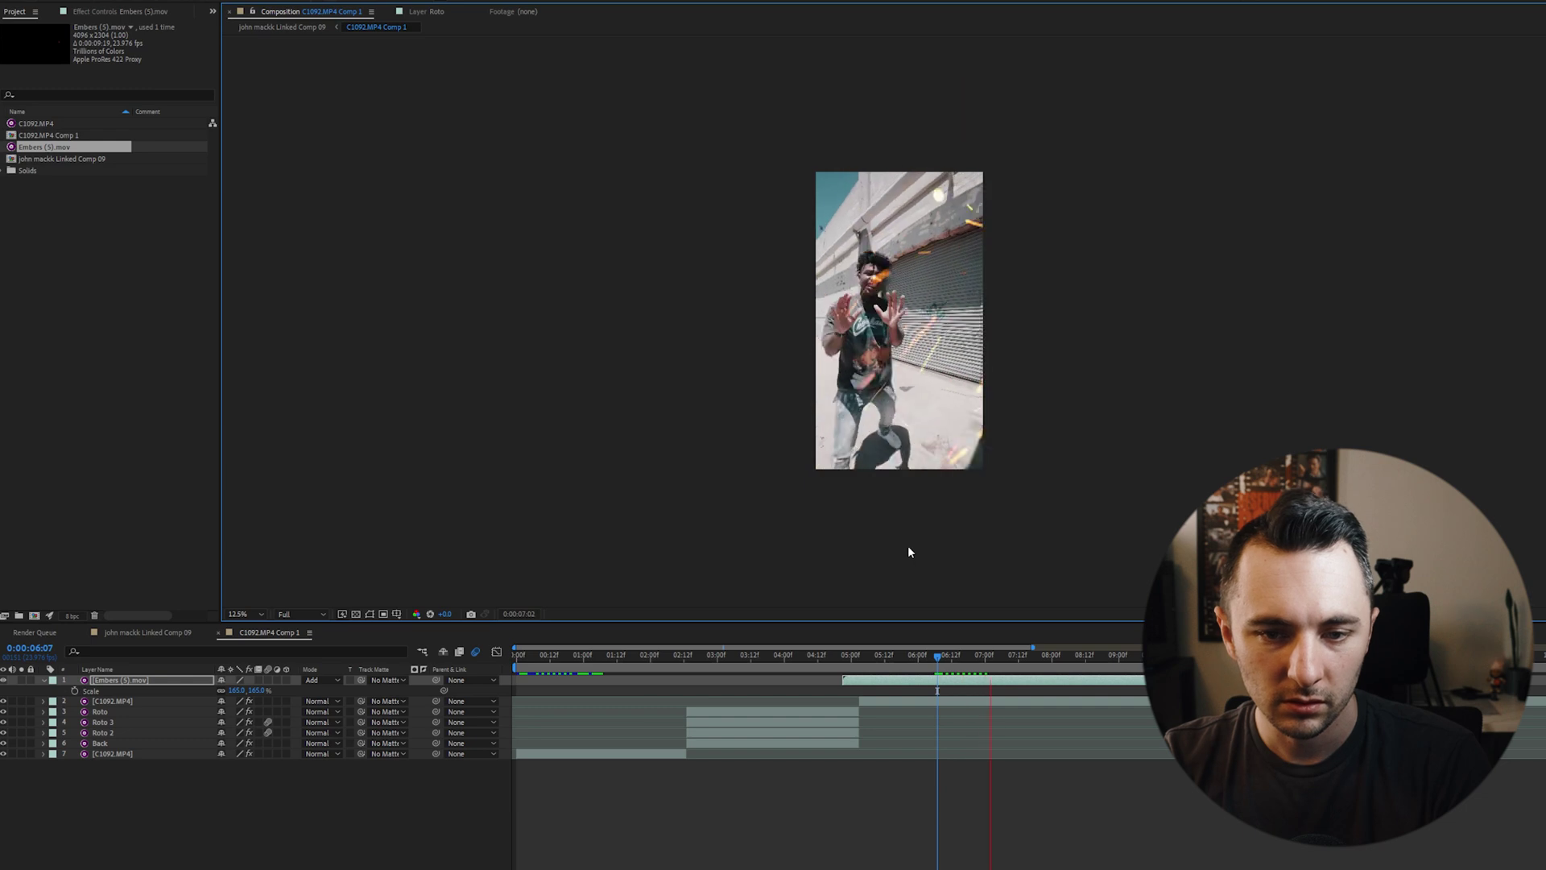
{"action": "key", "text": "space"}
{"action": "left_click_drag", "start_coordinate": [926, 398], "coordinate": [924, 420]}
Apply the Lumetri Color effect to the embers layer at 0:00:05:18
{"action": "left_click", "coordinate": [901, 667]}
{"action": "key", "text": "ctrl+space"}
{"action": "type", "text": "lumetri"}
{"action": "key", "text": "Return"}
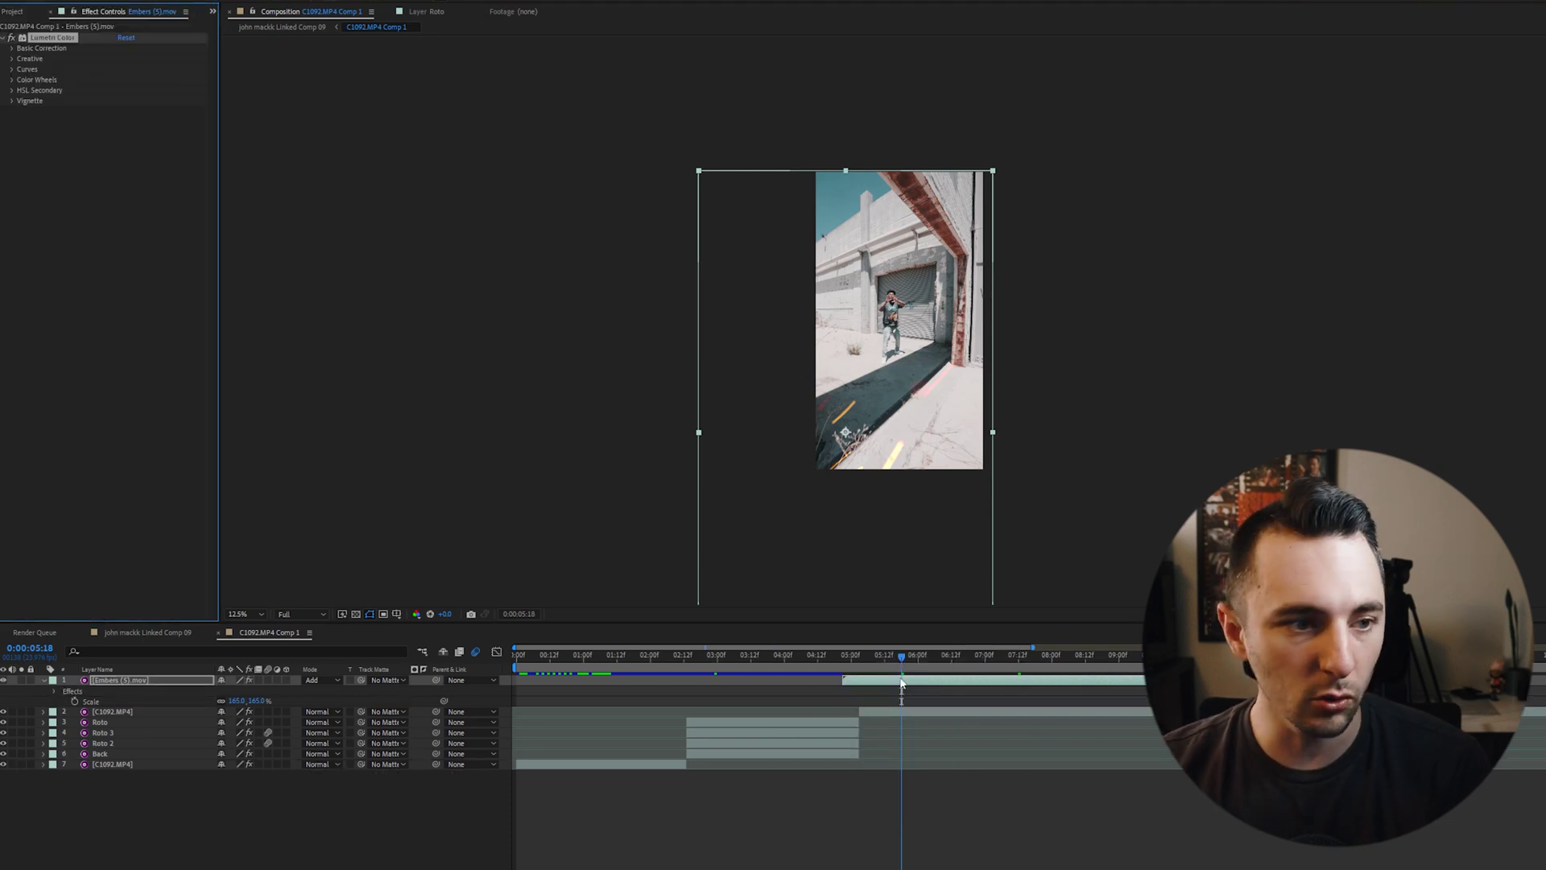
Shift the orange embers to purple with Lumetri's Hue vs Hue curve and preview the recoloured sparks
{"action": "left_click", "coordinate": [11, 79]}
{"action": "left_click", "coordinate": [11, 69]}
{"action": "scroll", "coordinate": [64, 407], "scroll_direction": "down", "scroll_amount": 3}
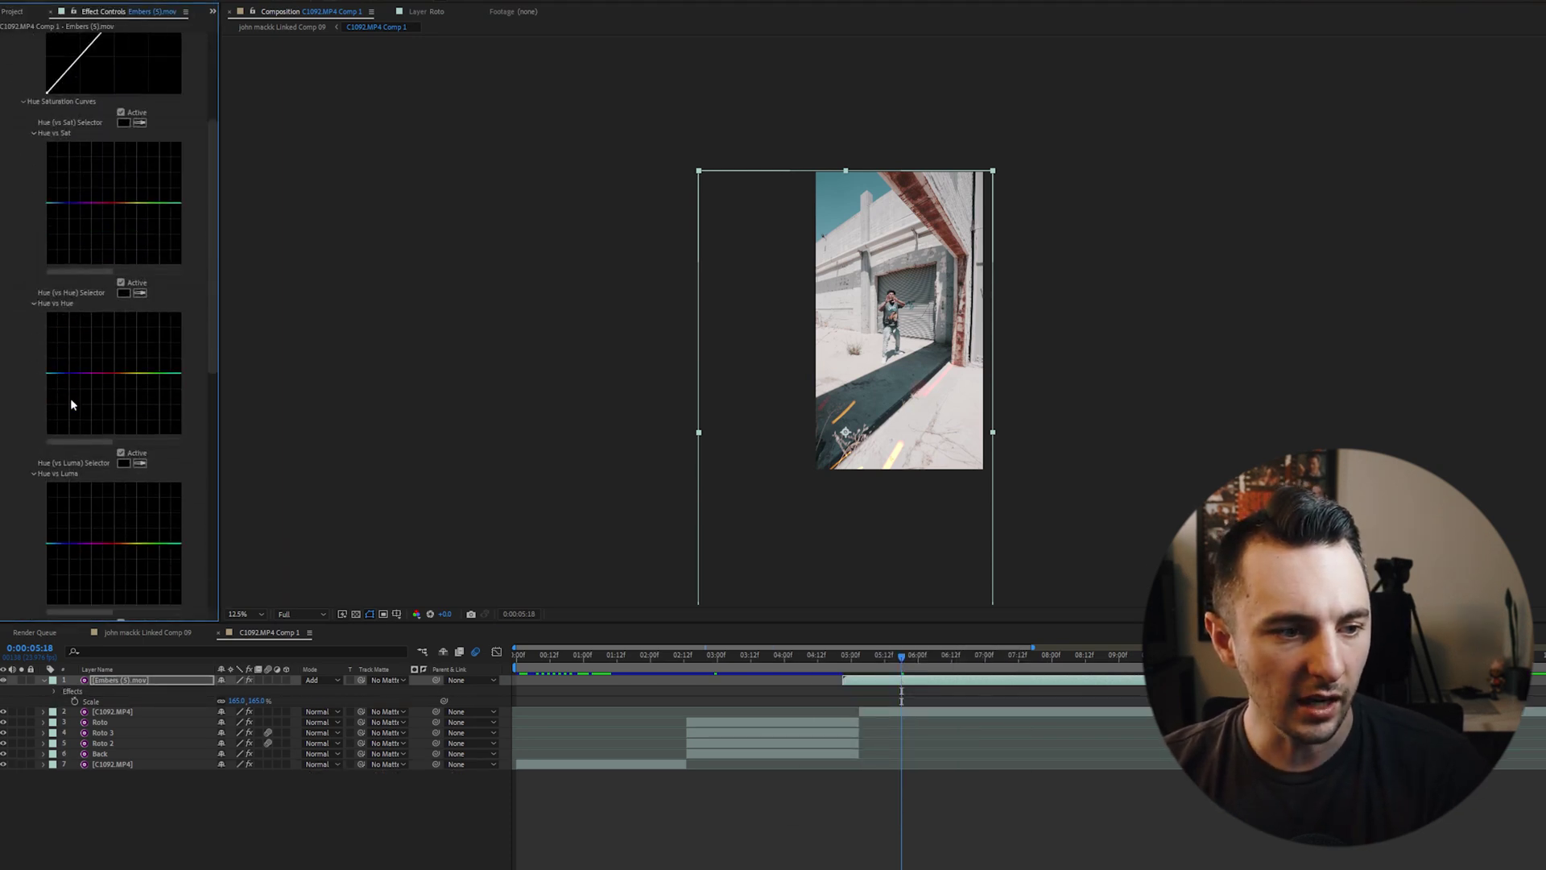
{"action": "mouse_move", "coordinate": [109, 347]}
{"action": "left_mouse_down"}
{"action": "mouse_move", "coordinate": [119, 318]}
{"action": "mouse_move", "coordinate": [107, 389]}
{"action": "mouse_move", "coordinate": [113, 370]}
{"action": "left_mouse_up"}
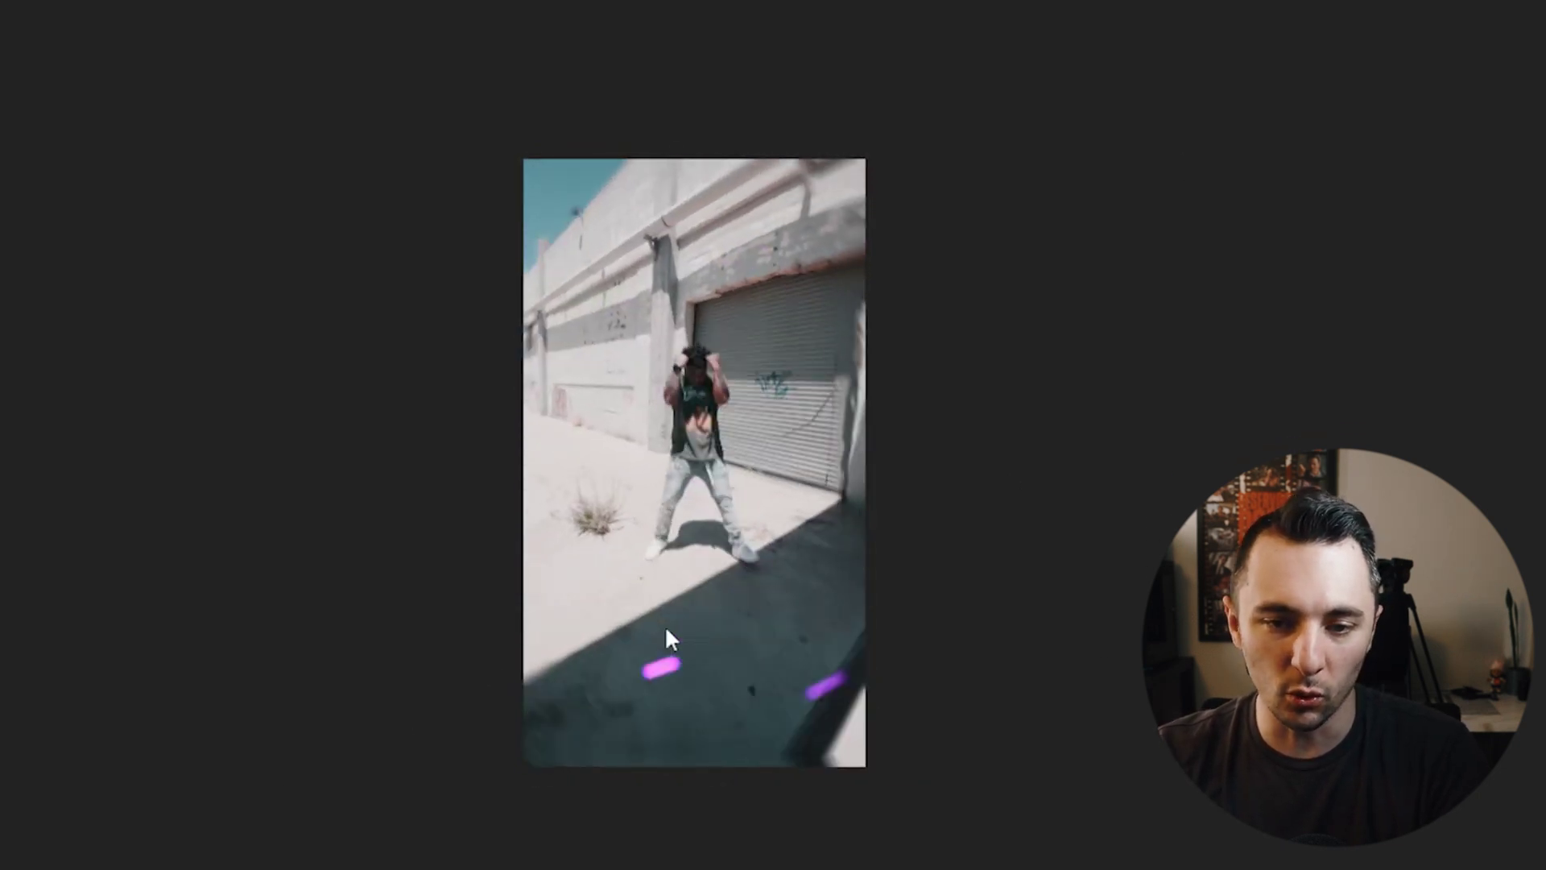
{"action": "key", "text": "space"}
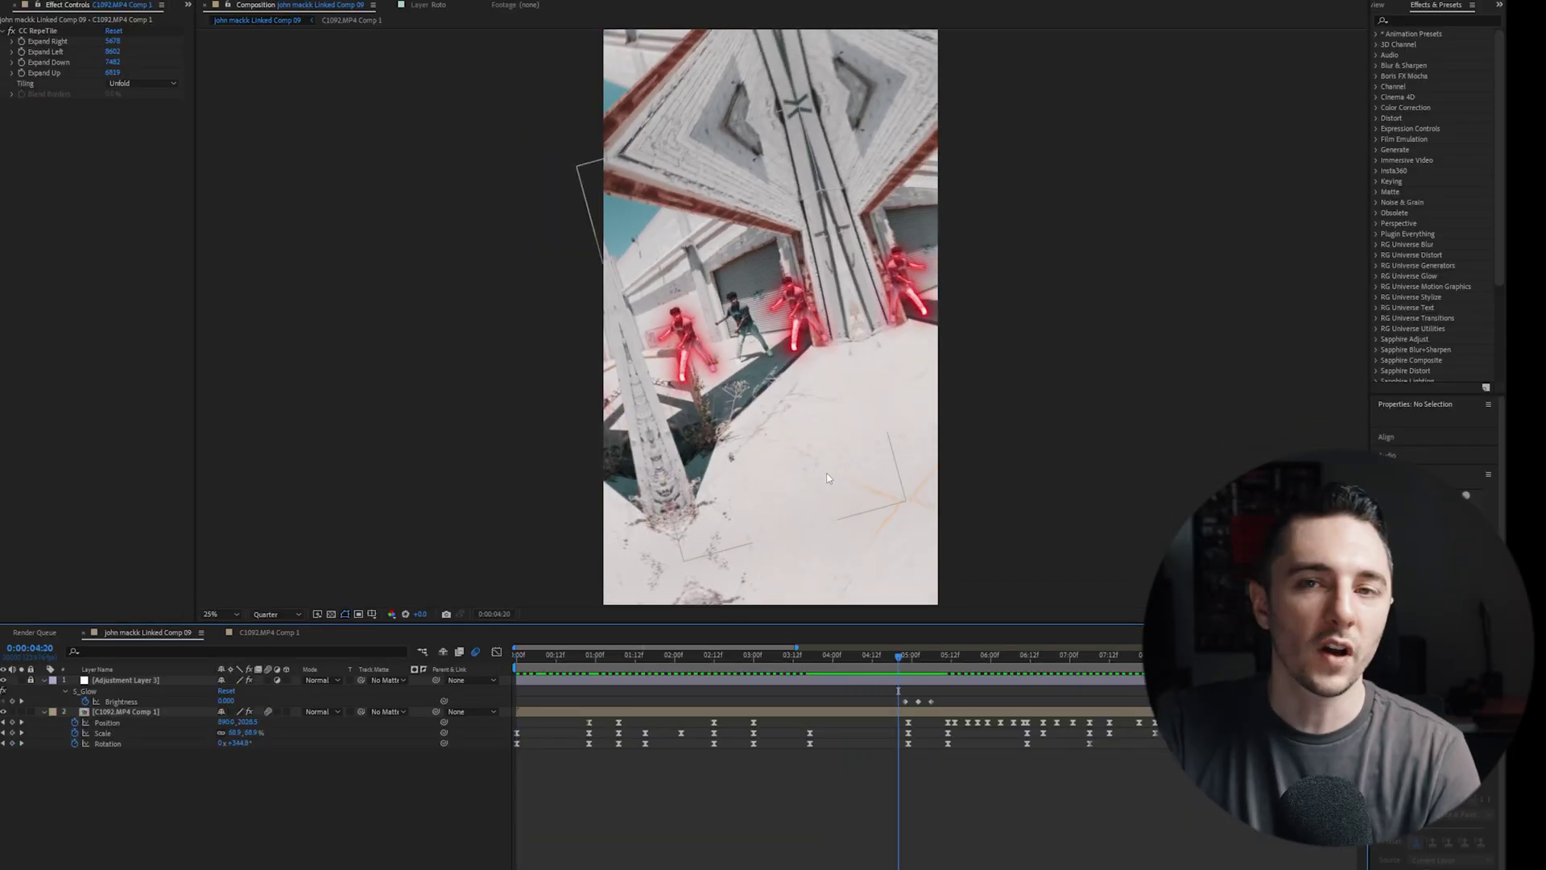
Add a new adjustment layer to the main composition and apply Radial Blur to it
{"action": "right_click", "coordinate": [259, 815]}
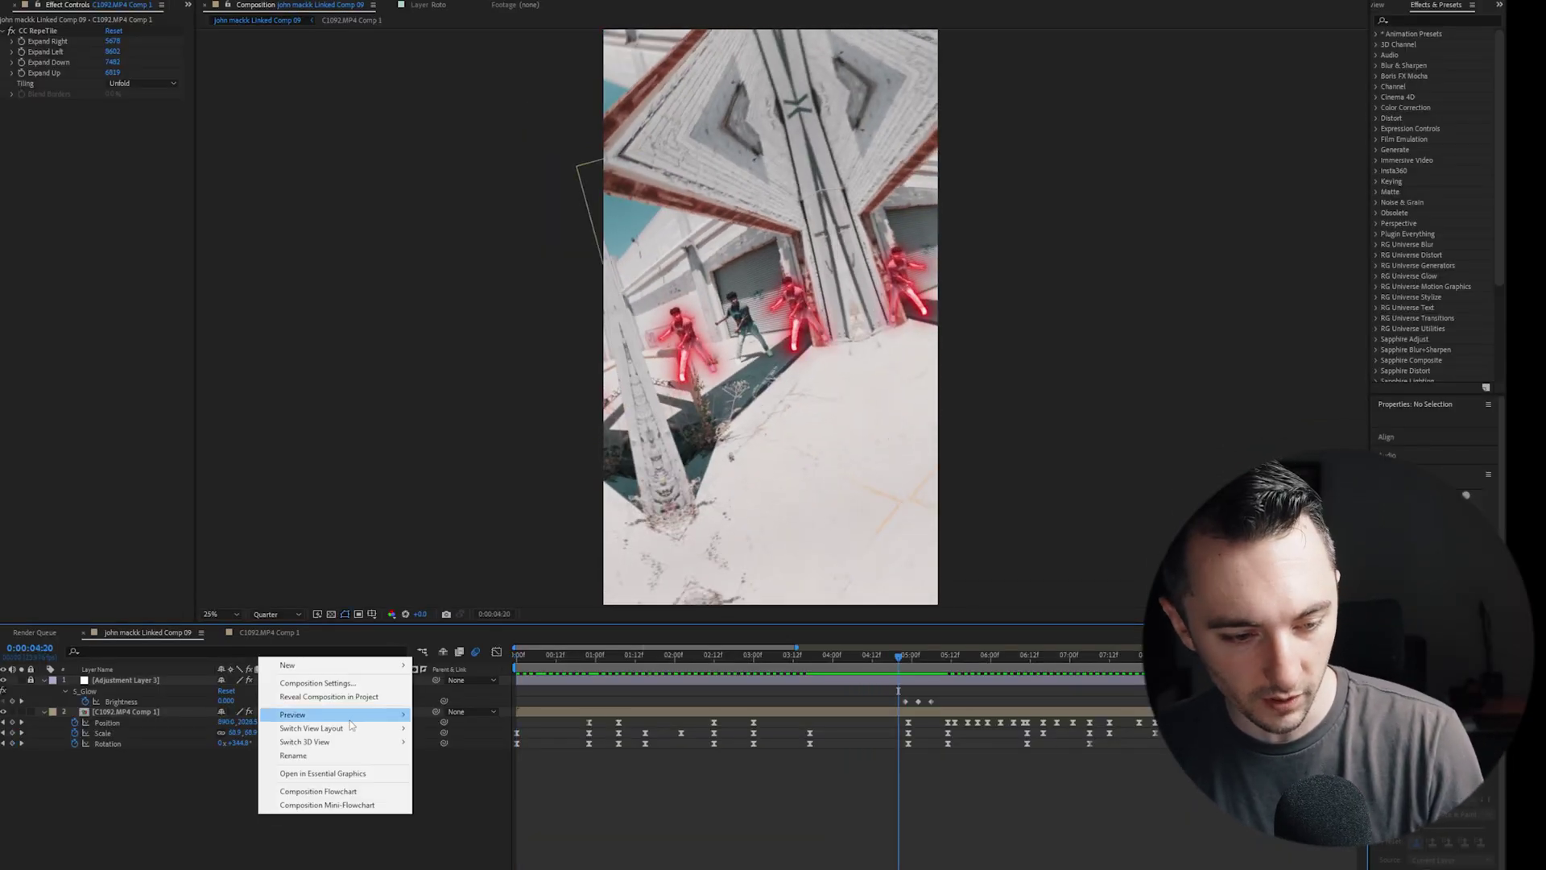
{"action": "mouse_move", "coordinate": [354, 665]}
{"action": "left_click", "coordinate": [463, 761]}
{"action": "key", "text": "ctrl+space"}
{"action": "type", "text": "radia"}
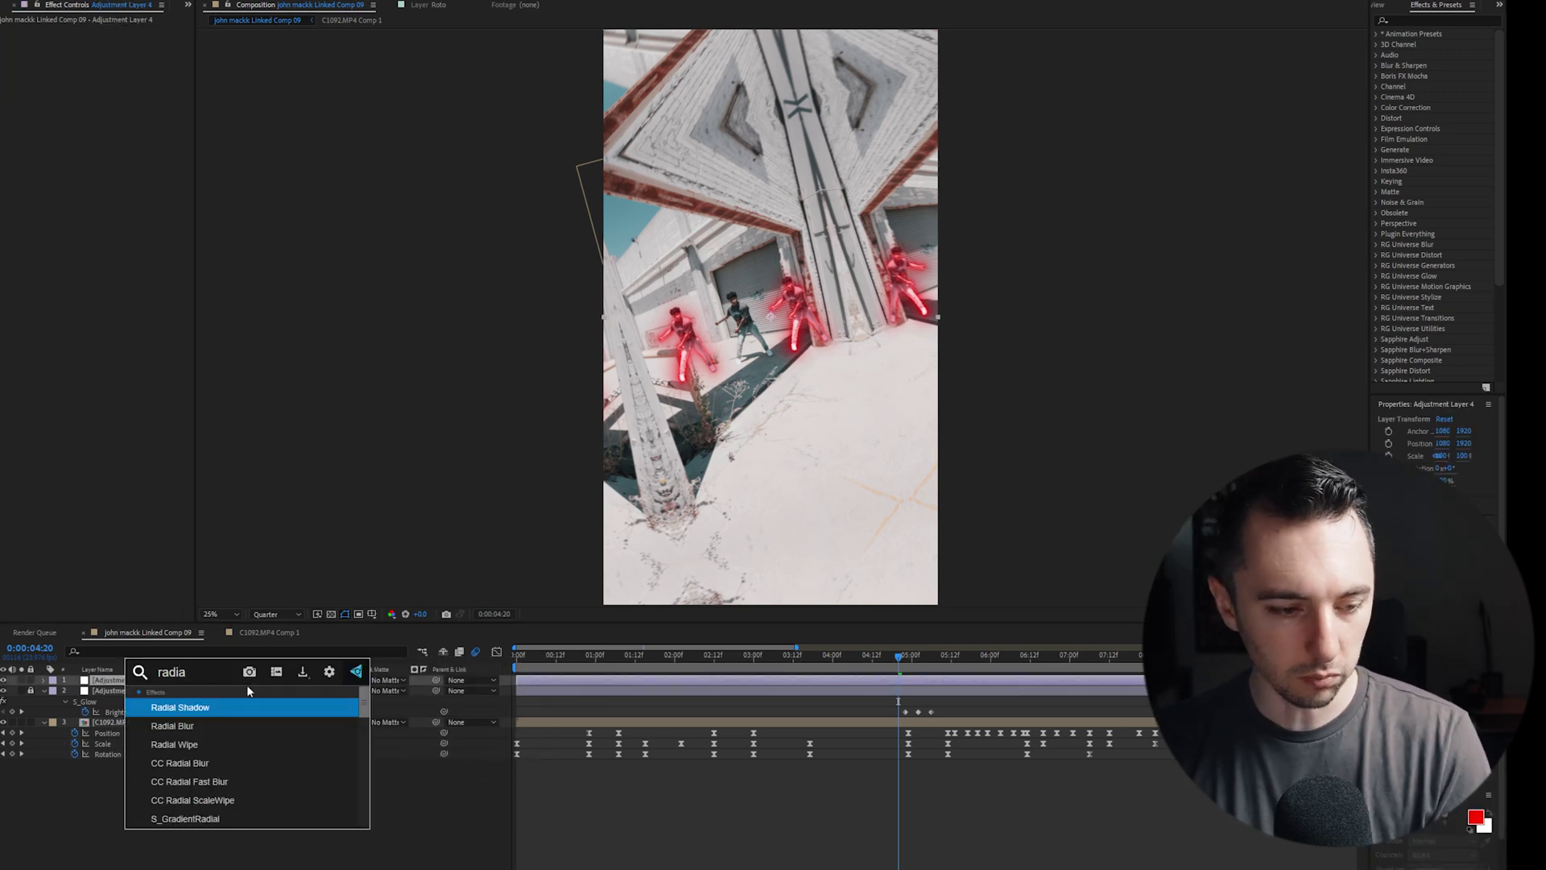
{"action": "left_click", "coordinate": [206, 724]}
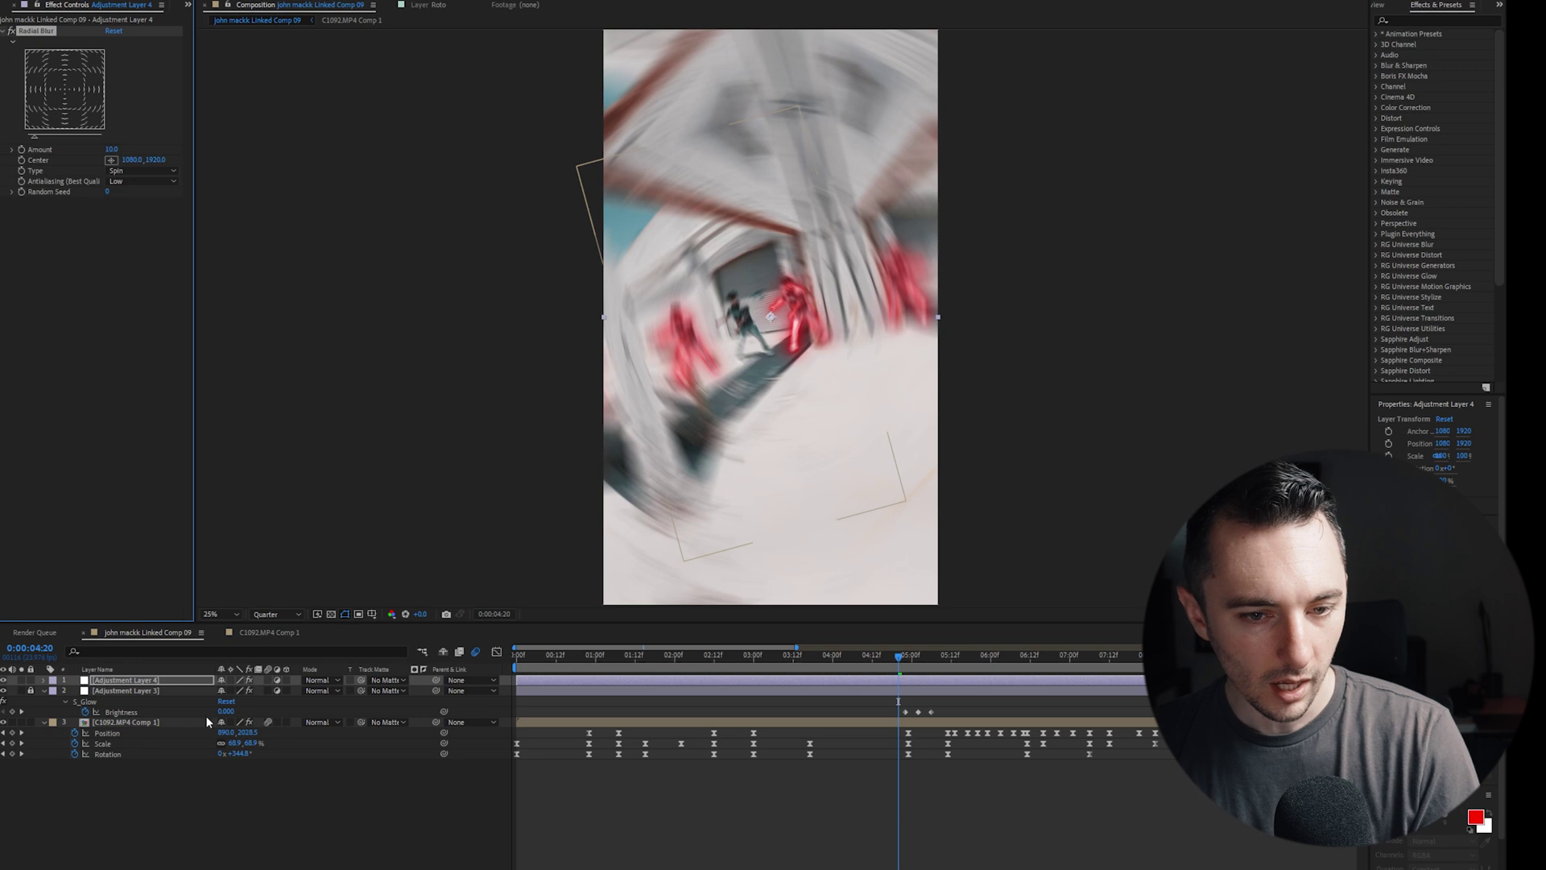
Hide the blur layer while drawing an inverted rounded-rectangle mask near the frame edges with a 35-pixel feather, and show the layer again
{"action": "left_click", "coordinate": [4, 679]}
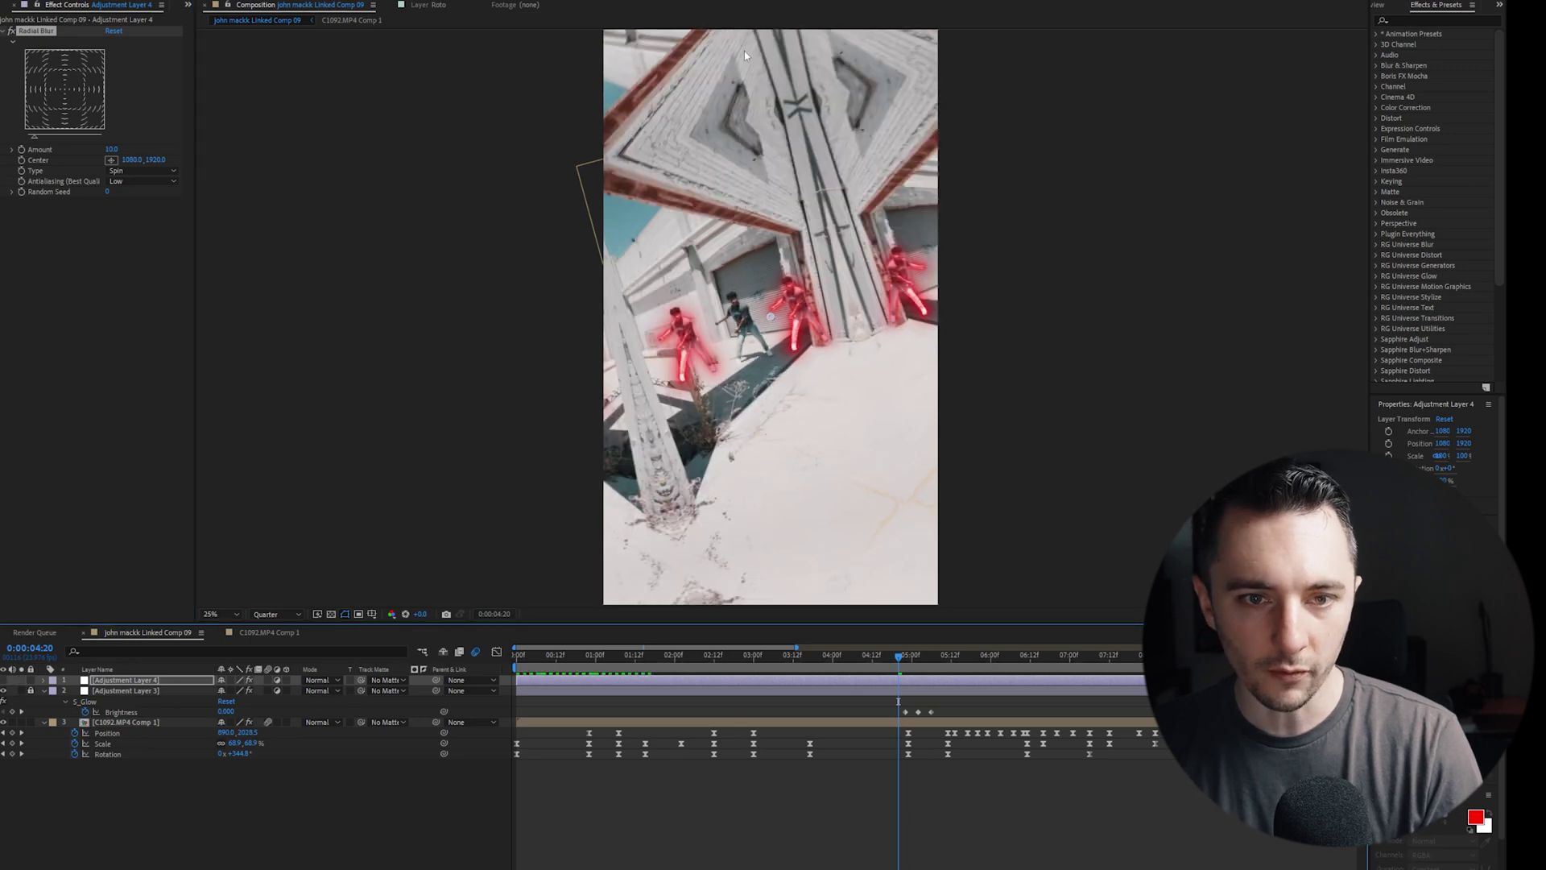
{"action": "key", "text": "comma"}
{"action": "key", "text": "comma"}
{"action": "left_click", "coordinate": [781, 188]}
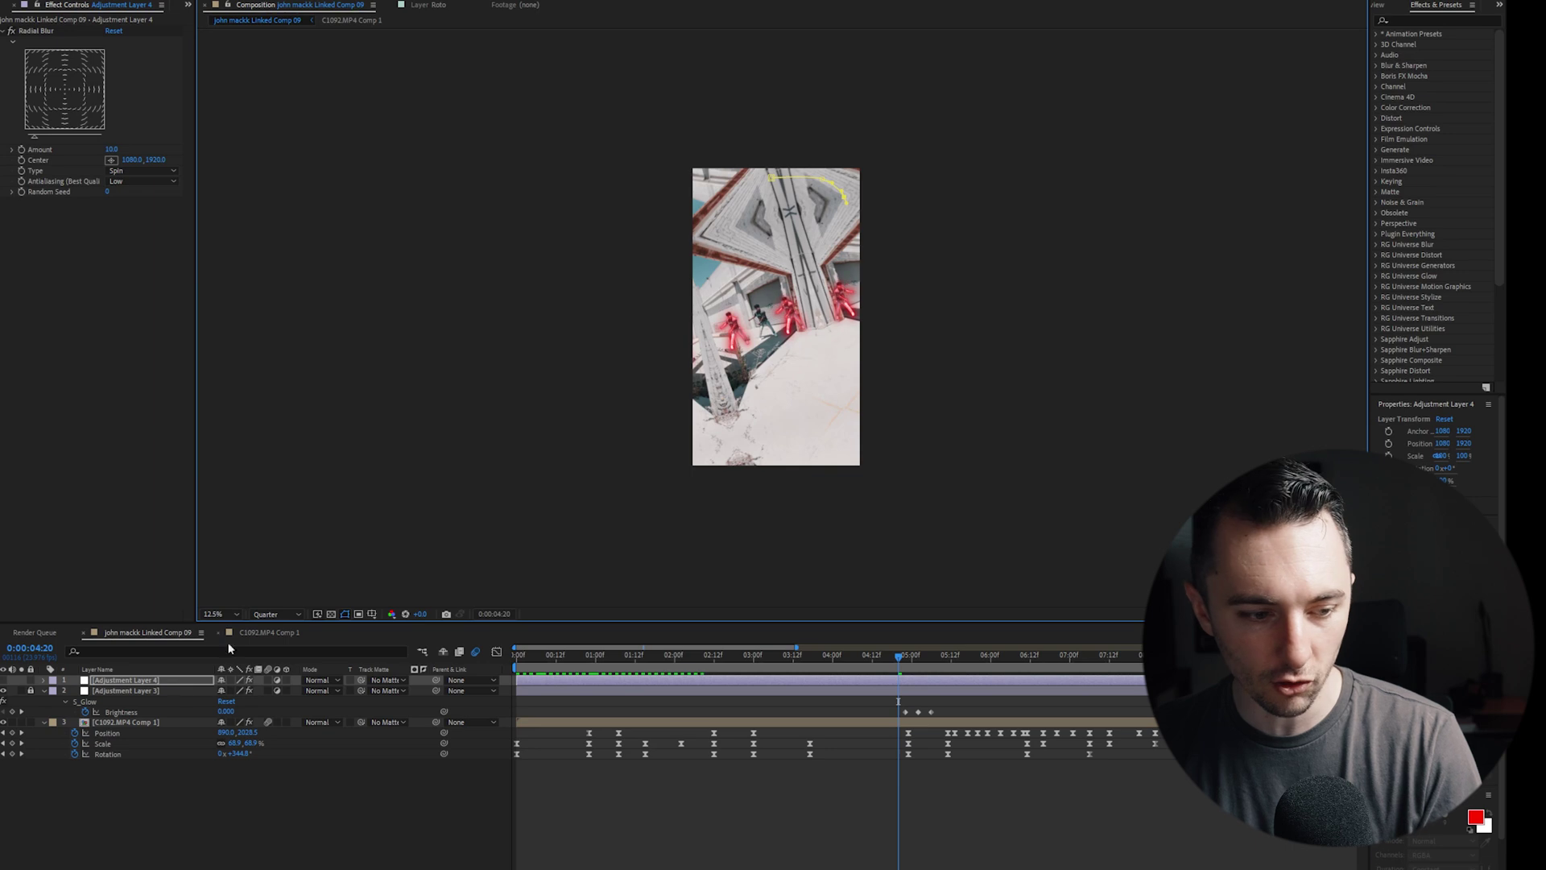
{"action": "left_click", "coordinate": [4, 681]}
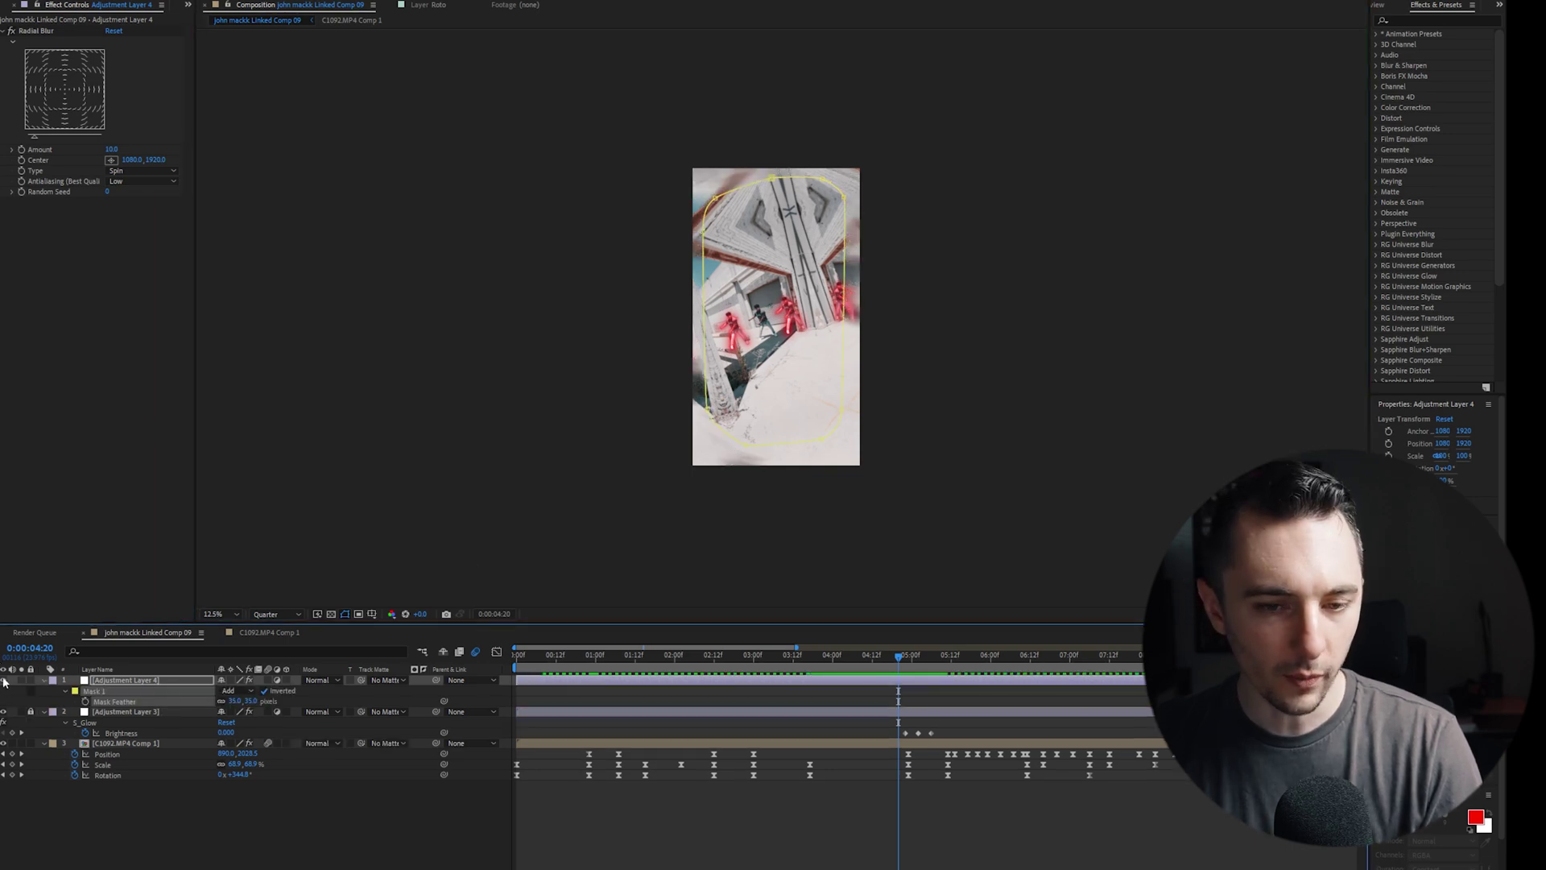
Set the Radial Blur amount to 3 on the masked adjustment layer
{"action": "left_click", "coordinate": [112, 149]}
{"action": "type", "text": "25"}
{"action": "key", "text": "Return"}
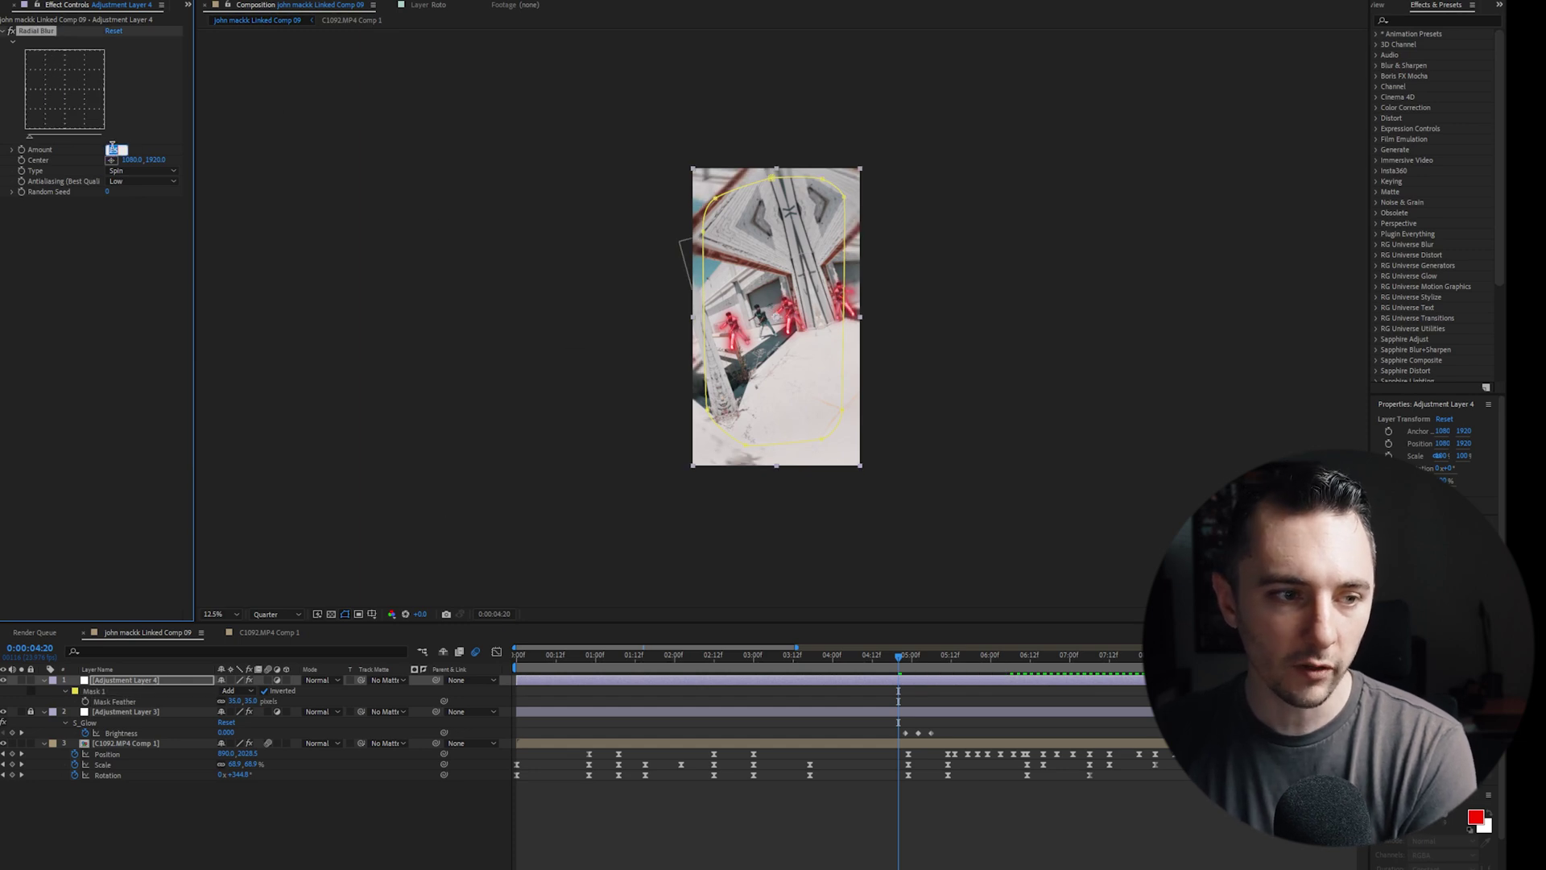
Add another adjustment layer above the radial blur layer and apply Lumetri Color to it
{"action": "right_click", "coordinate": [282, 849]}
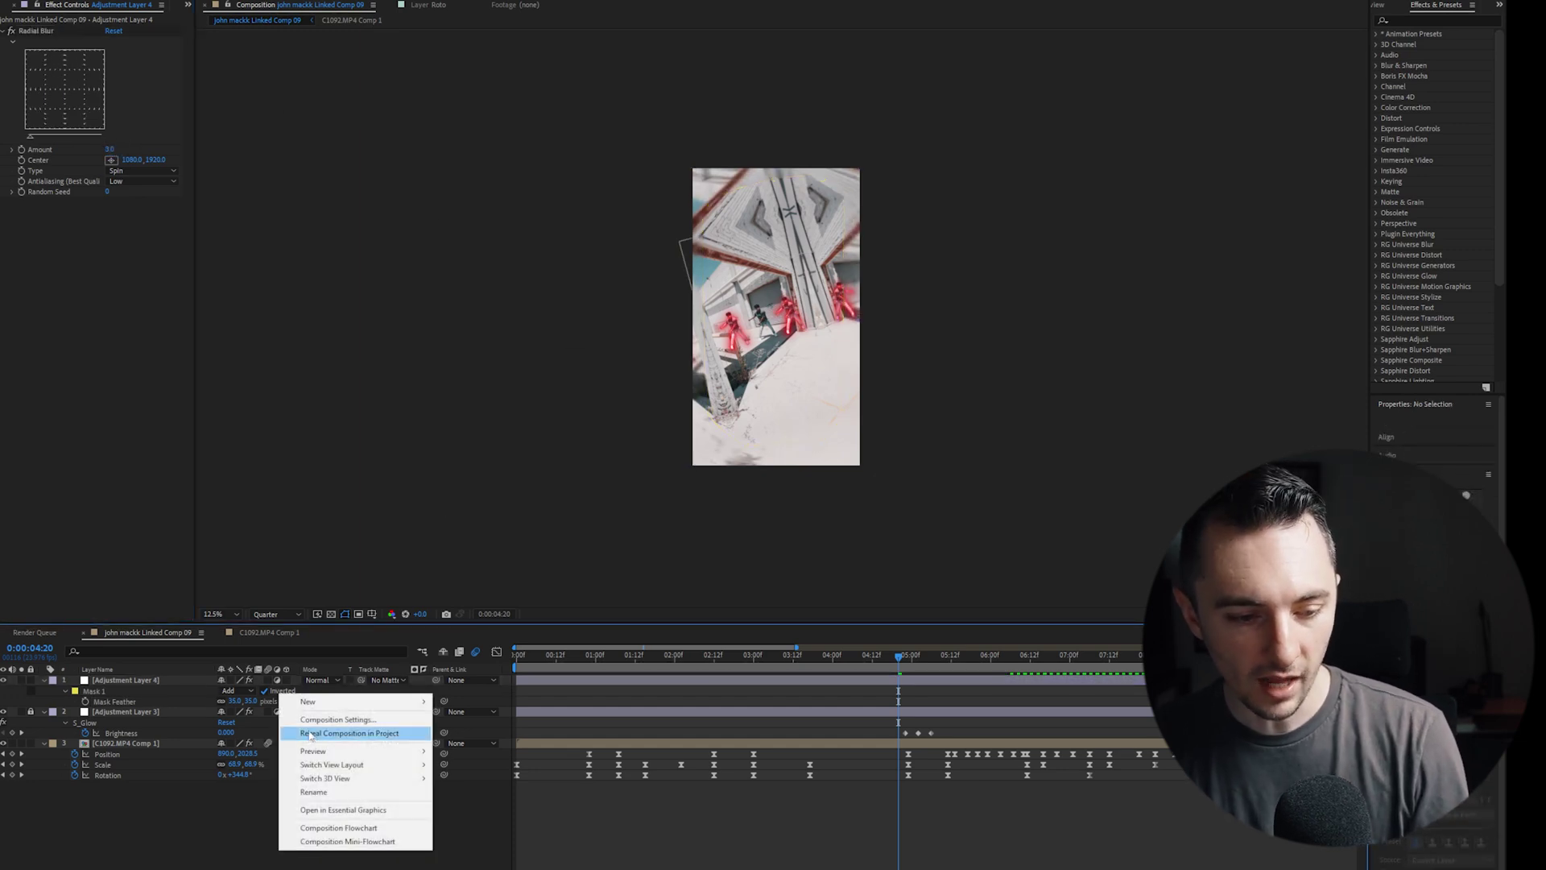
{"action": "mouse_move", "coordinate": [323, 701]}
{"action": "left_click", "coordinate": [502, 802]}
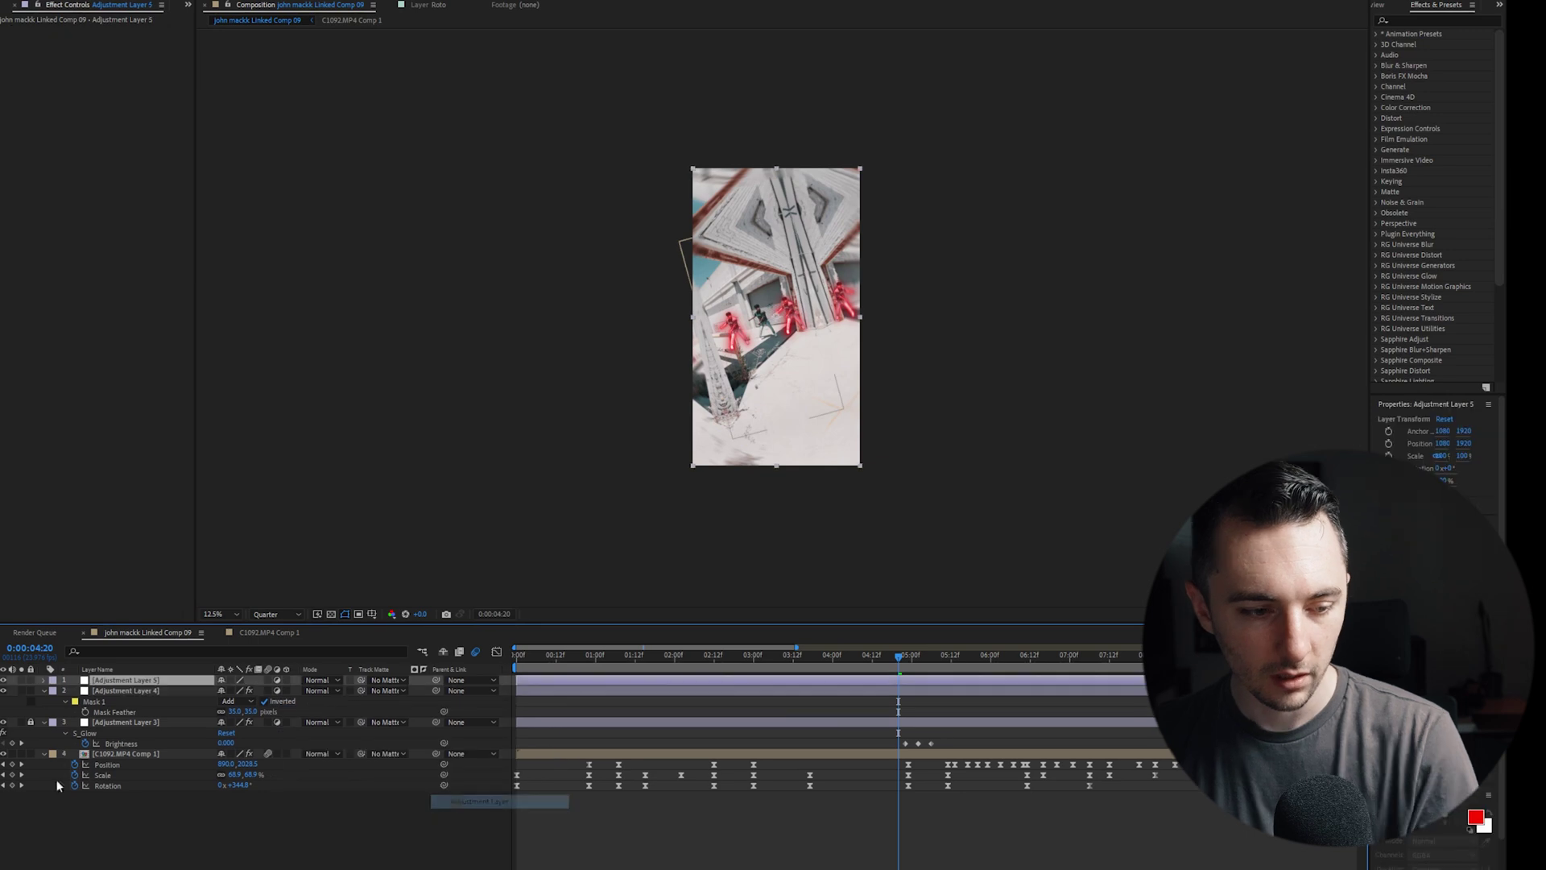
{"action": "key", "text": "ctrl+space"}
{"action": "type", "text": "lume"}
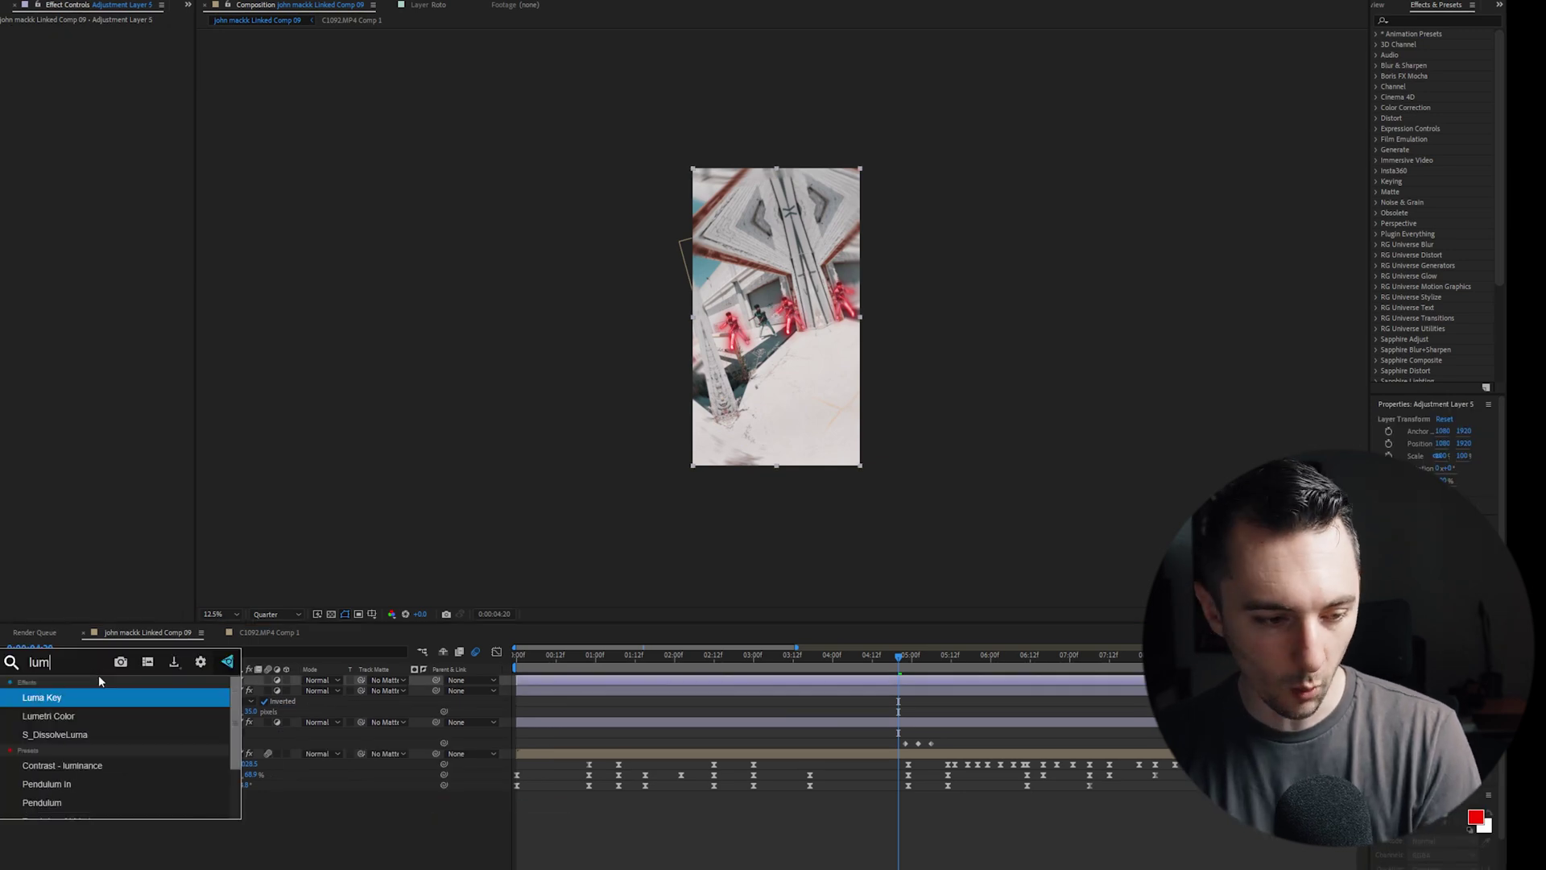
{"action": "key", "text": "Return"}
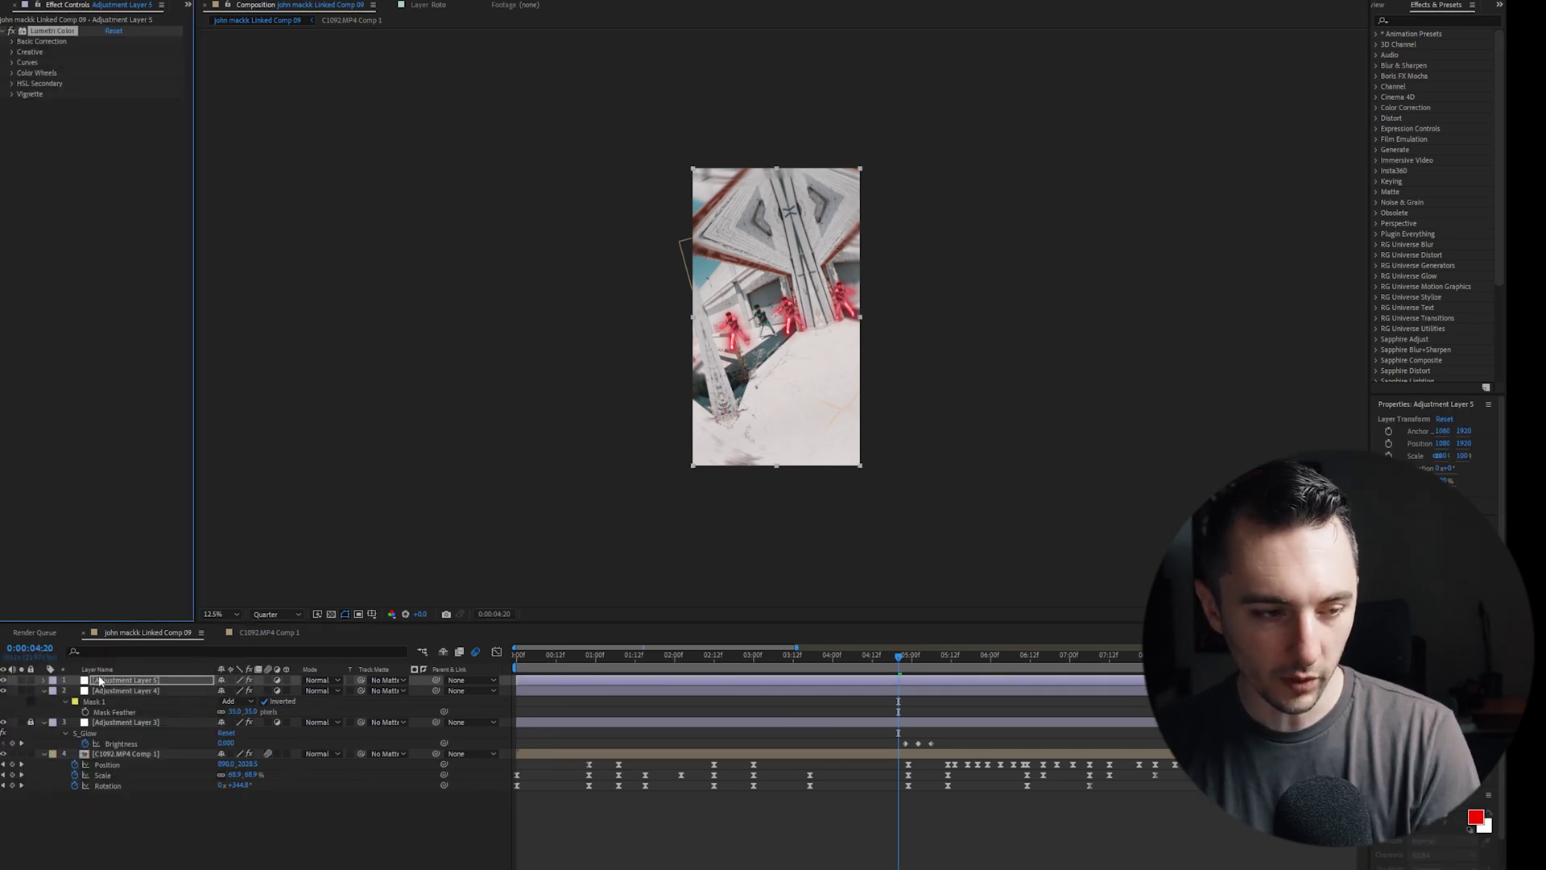
Darken the frame's edges with a negative Lumetri Vignette amount and preview the composition from the start
{"action": "left_click", "coordinate": [13, 94]}
{"action": "left_click_drag", "start_coordinate": [109, 116], "coordinate": [2, 144]}
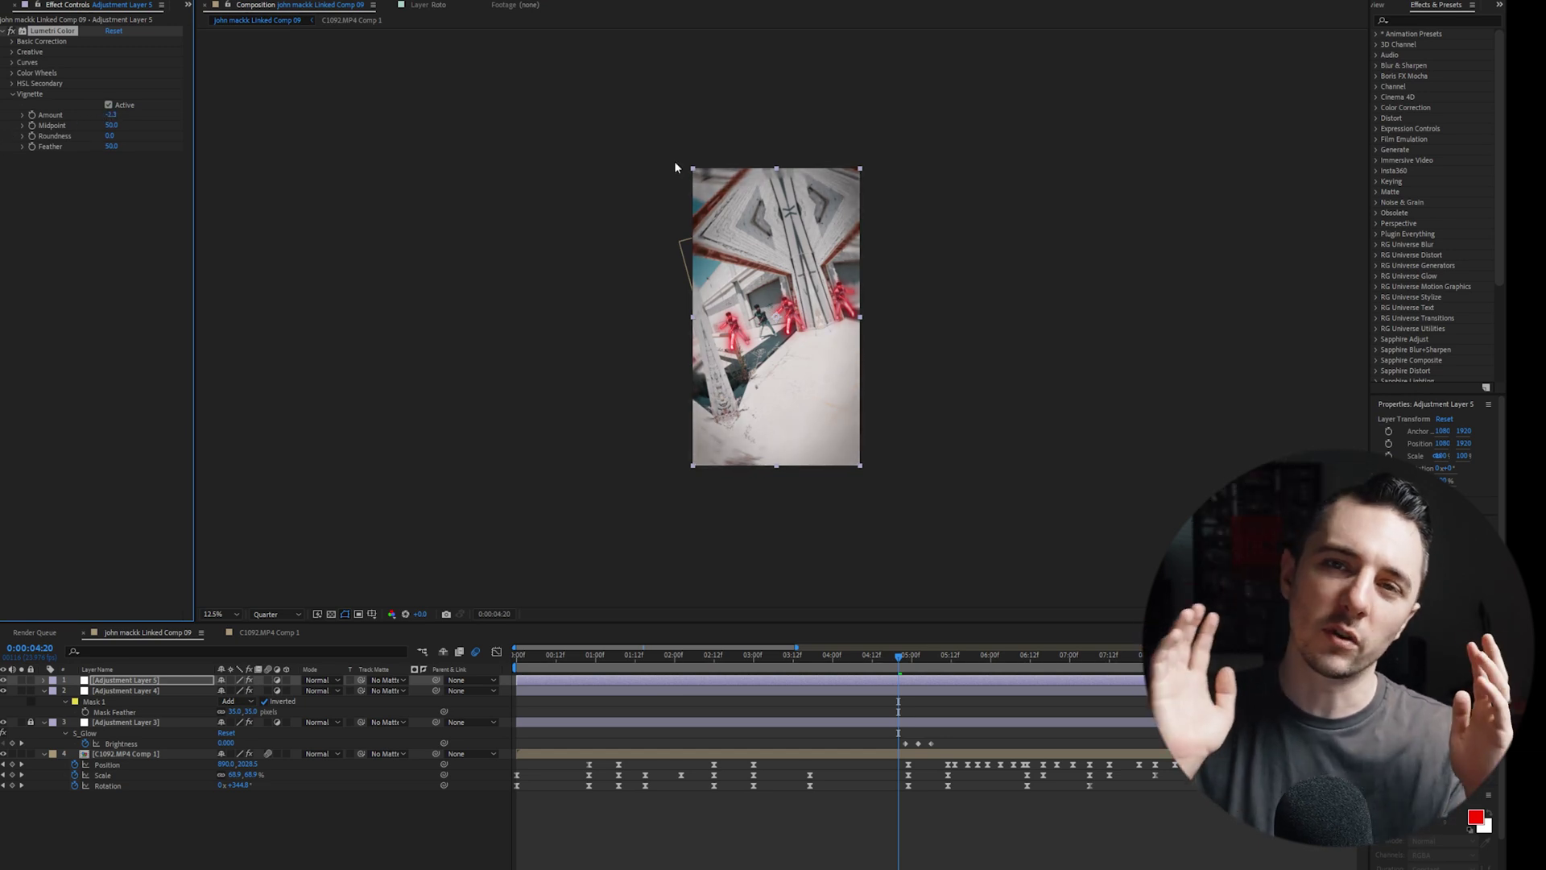
{"action": "key", "text": "Home"}
{"action": "key", "text": "space"}
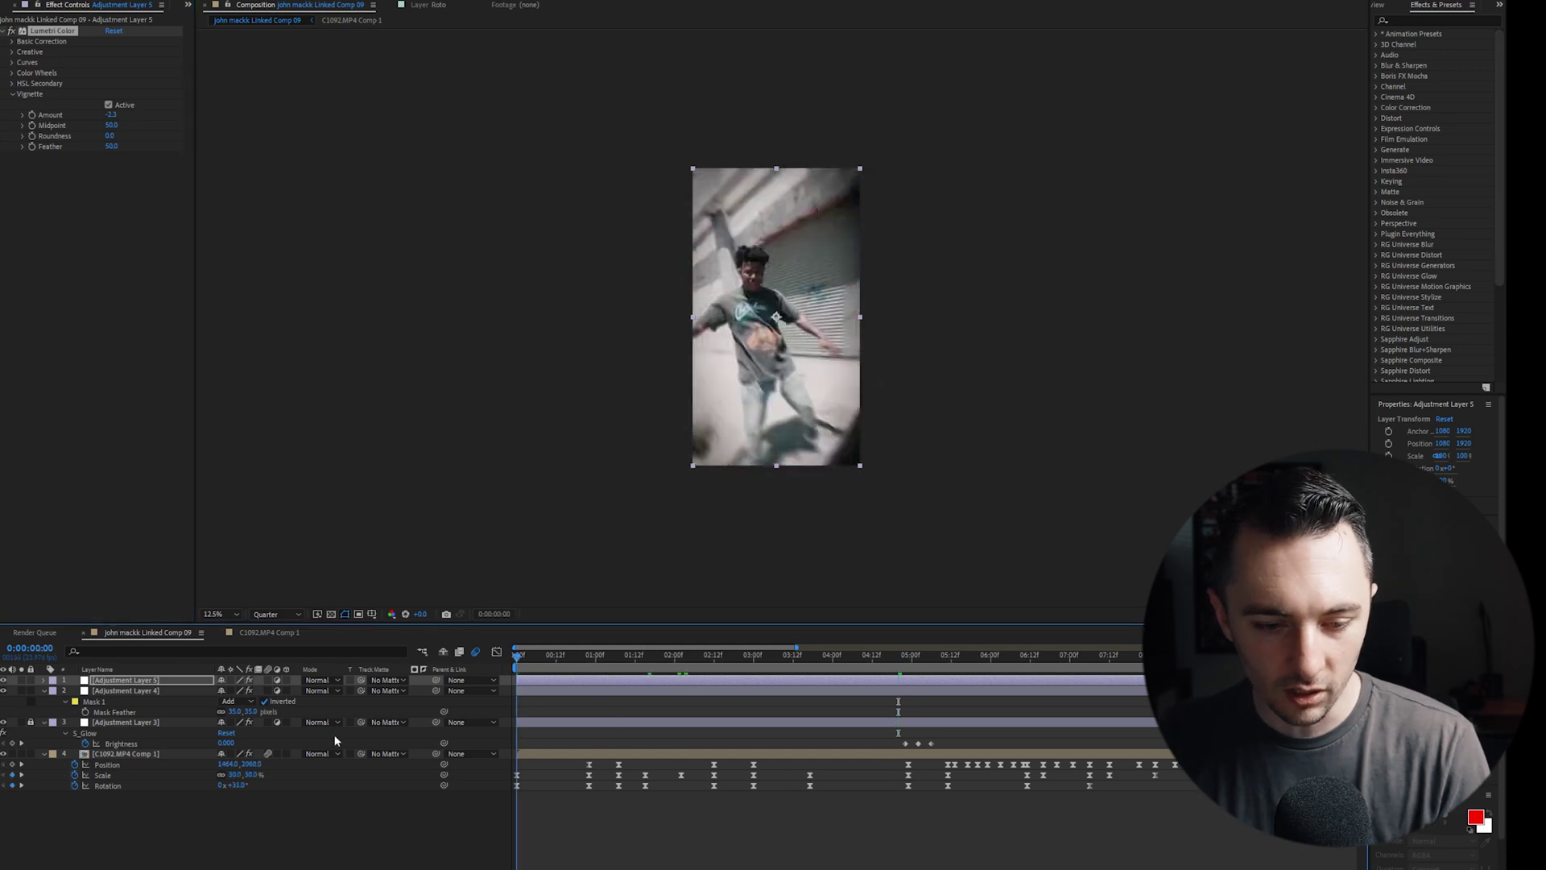